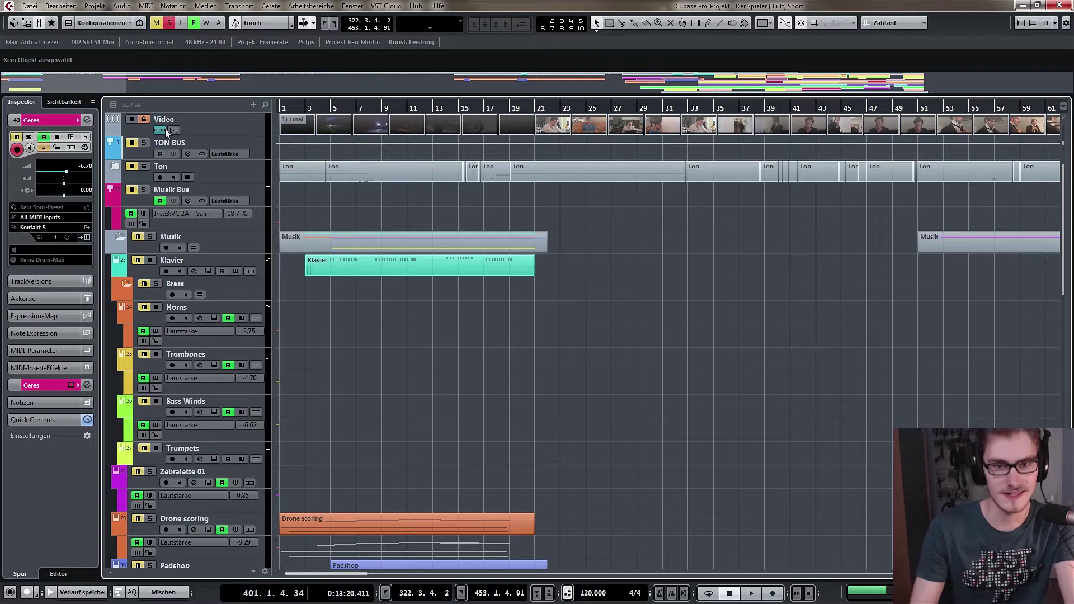
Look over the closing section of the arrangement from about bar 303 to bar 399, covering the piano and brass tracks.
drag(93, 95, 687, 93)
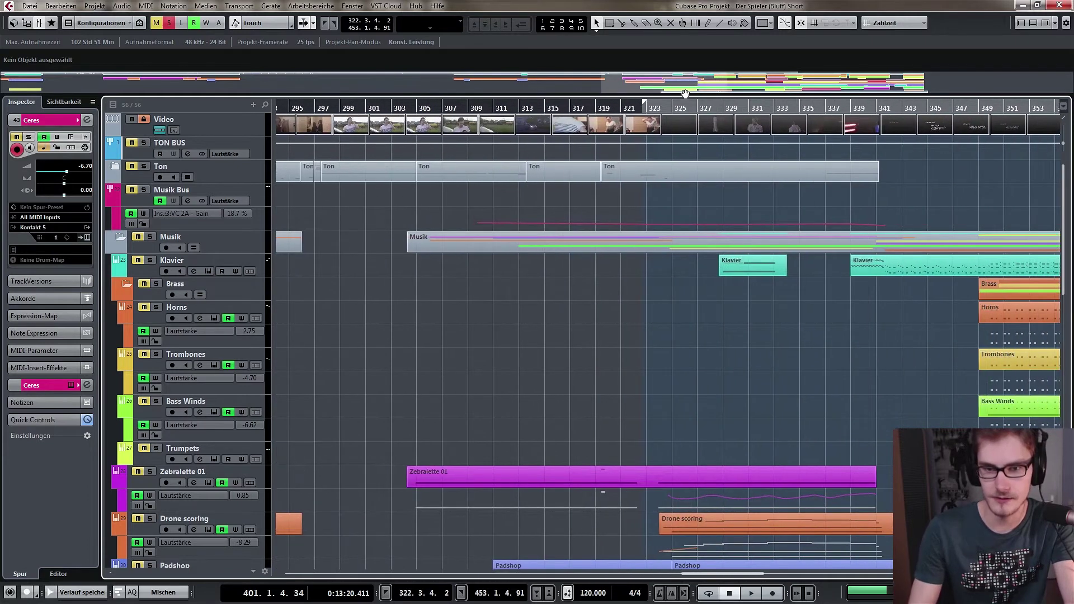
scroll(527, 356, down, 1)
scroll(527, 355, right, 2)
scroll(532, 334, down, 2)
scroll(523, 321, right, 3)
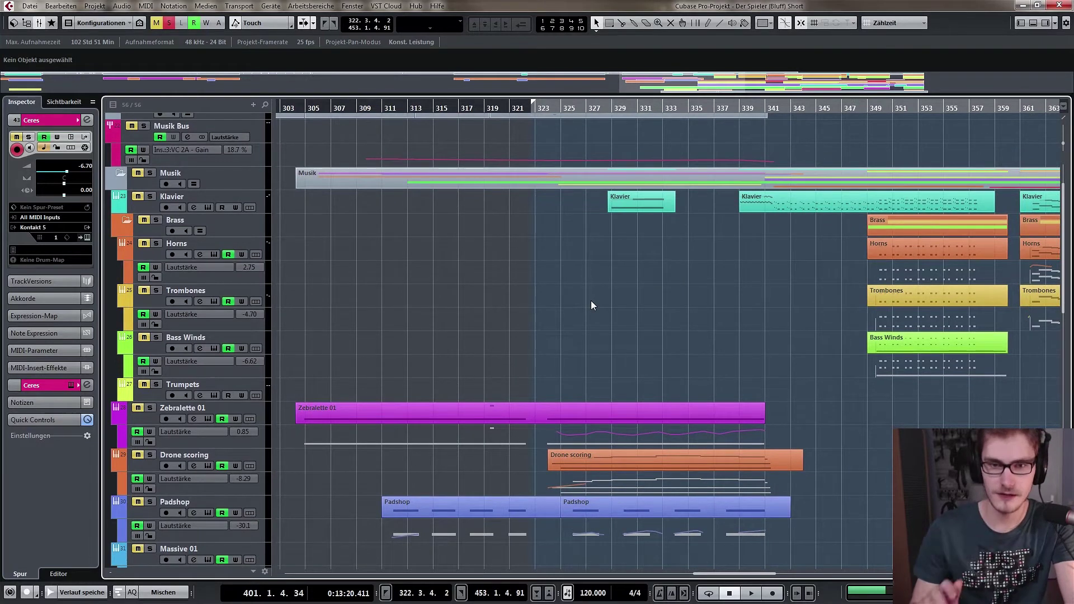
scroll(742, 327, down, 1)
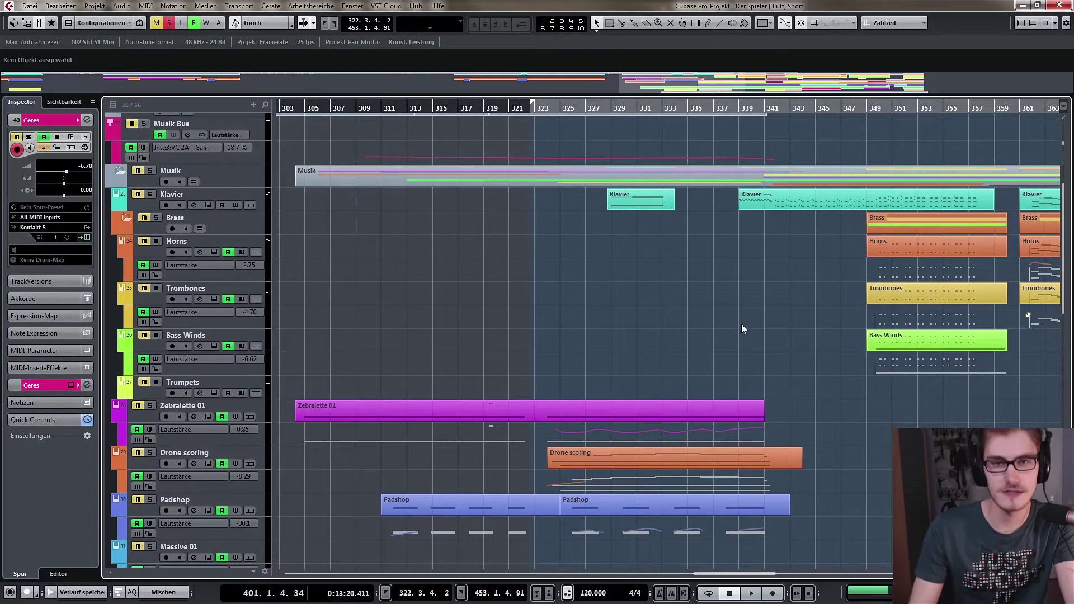
scroll(738, 320, up, 2)
scroll(684, 405, right, 20)
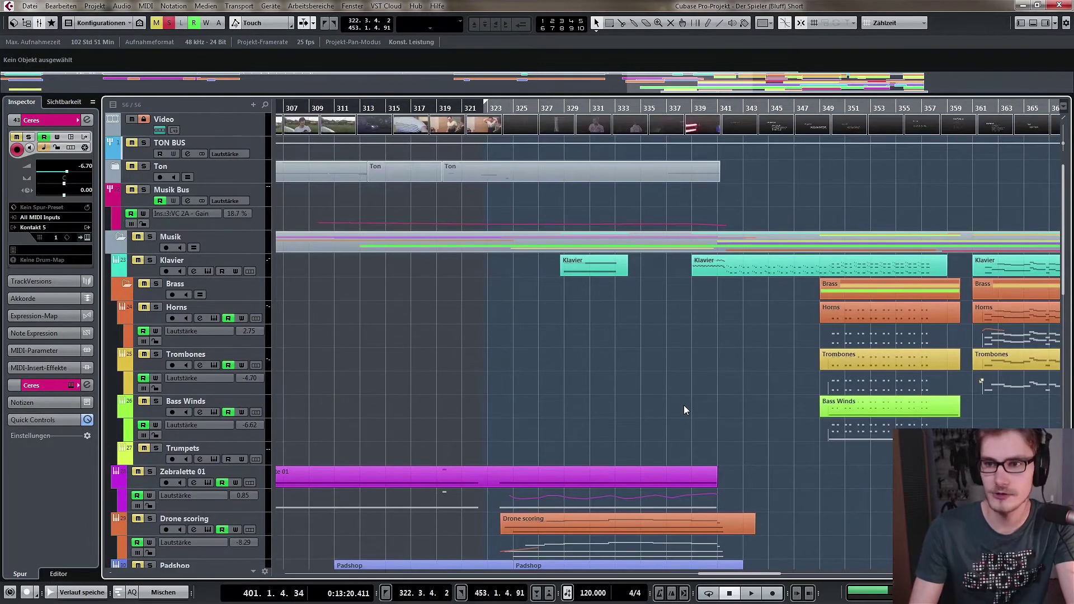
scroll(557, 314, right, 2)
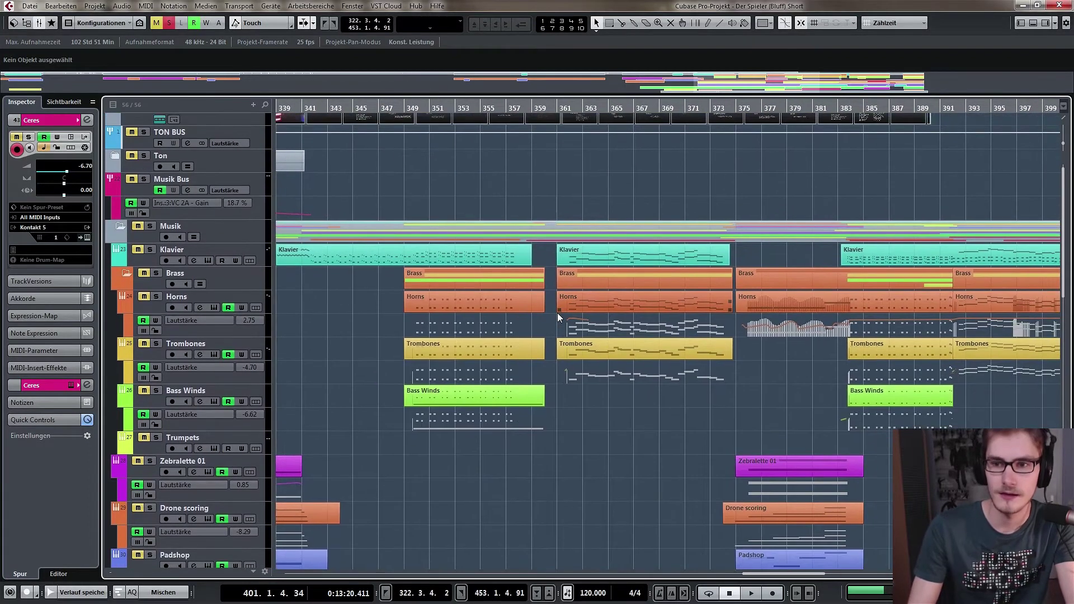
scroll(528, 333, up, 1)
scroll(528, 334, down, 1)
scroll(528, 334, left, 2)
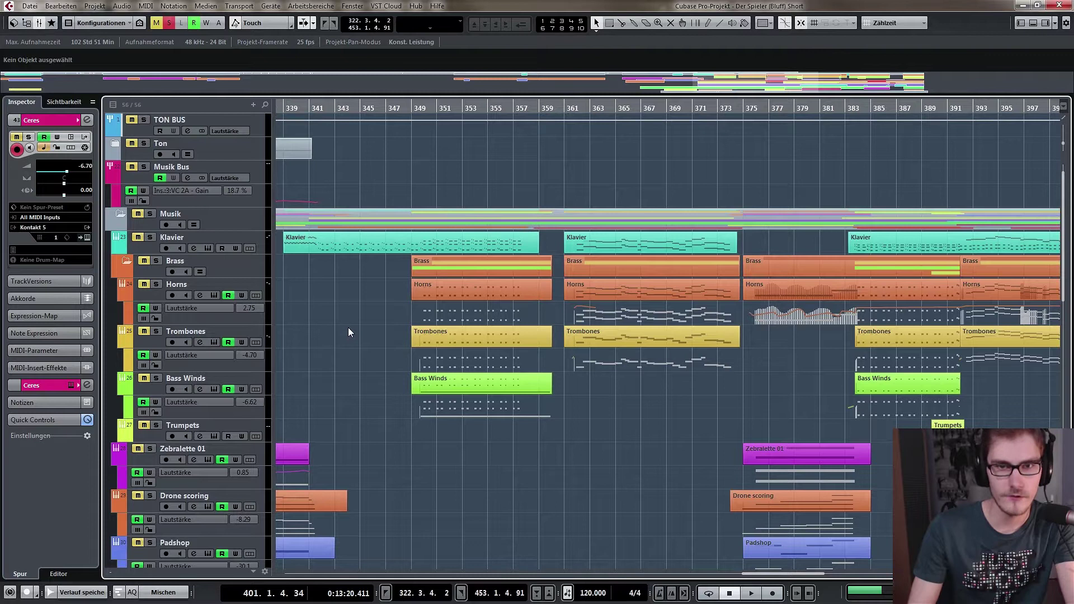
Solo the spicc ens and String ens tracks and play them from about bar 341 for a few bars.
scroll(355, 338, down, 5)
scroll(381, 241, left, 1)
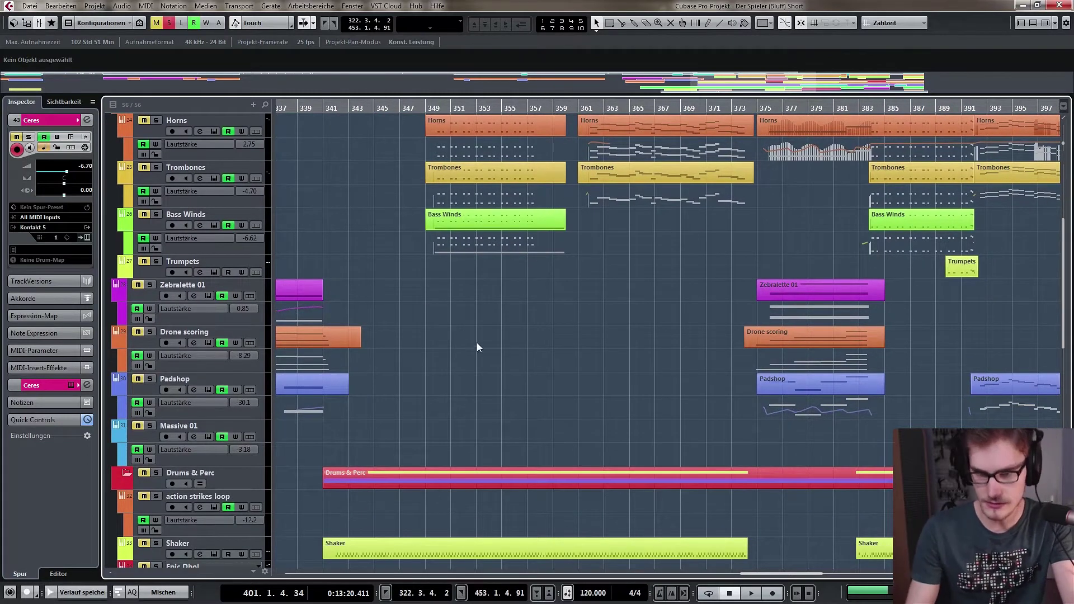
scroll(476, 343, down, 2)
scroll(477, 343, right, 1)
scroll(414, 336, down, 5)
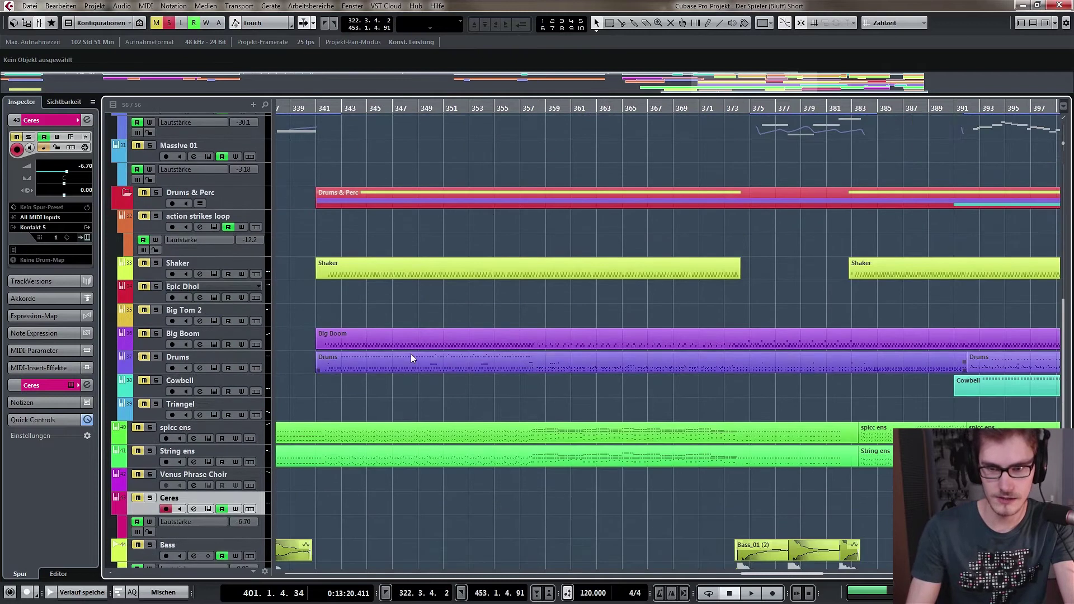
scroll(392, 344, left, 2)
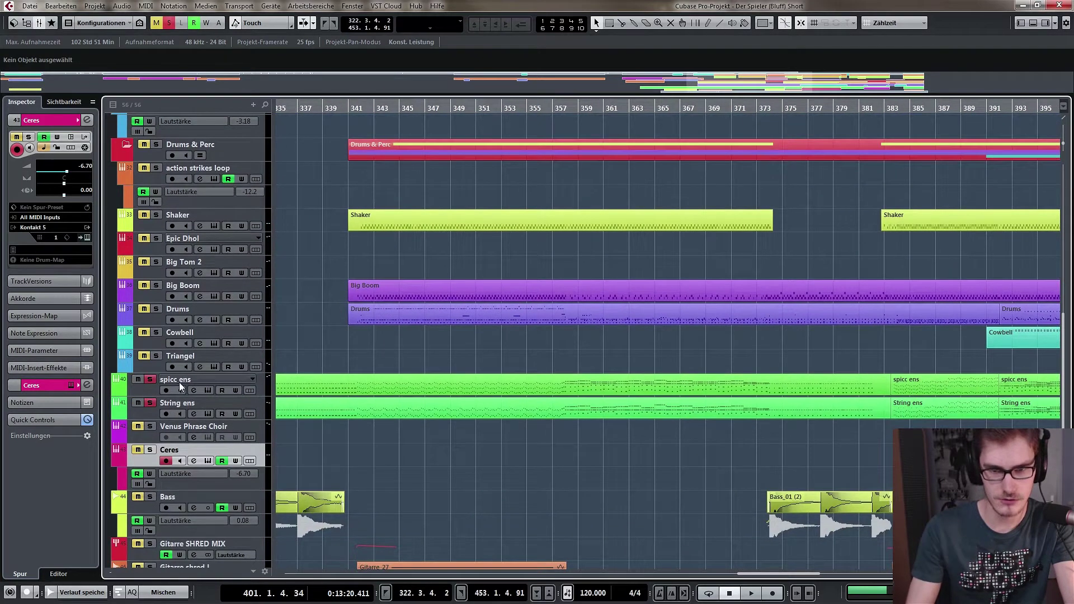
scroll(660, 382, right, 2)
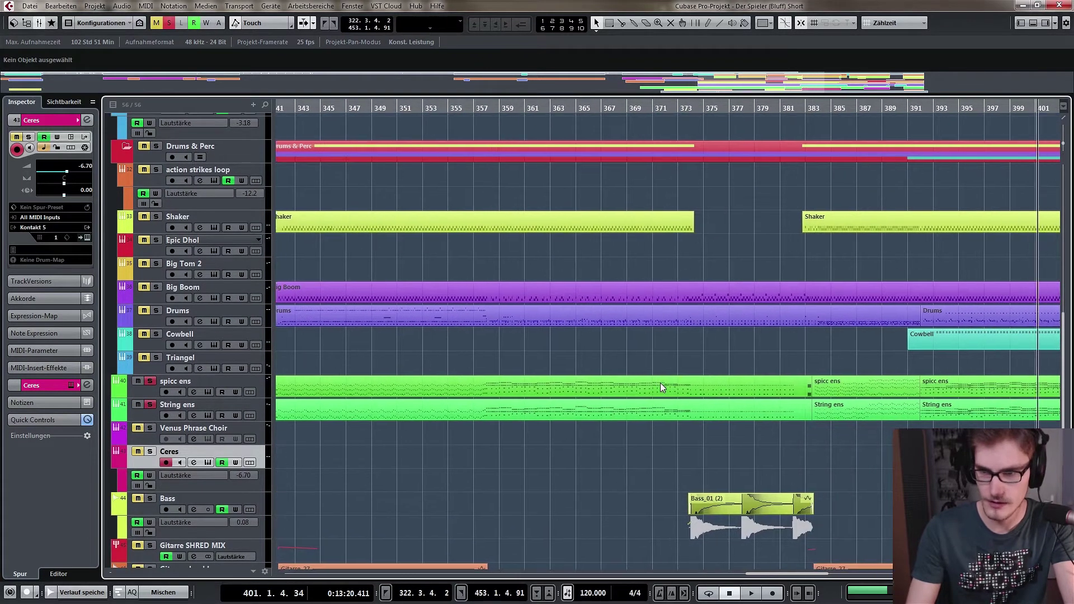
scroll(573, 250, left, 4)
click(446, 130)
key(space)
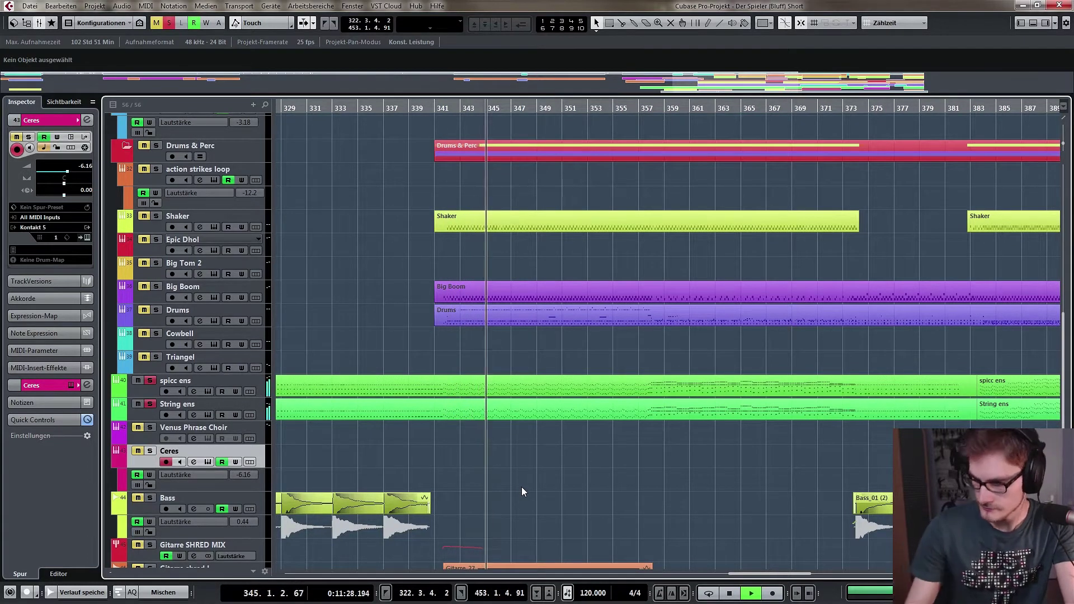
key(space)
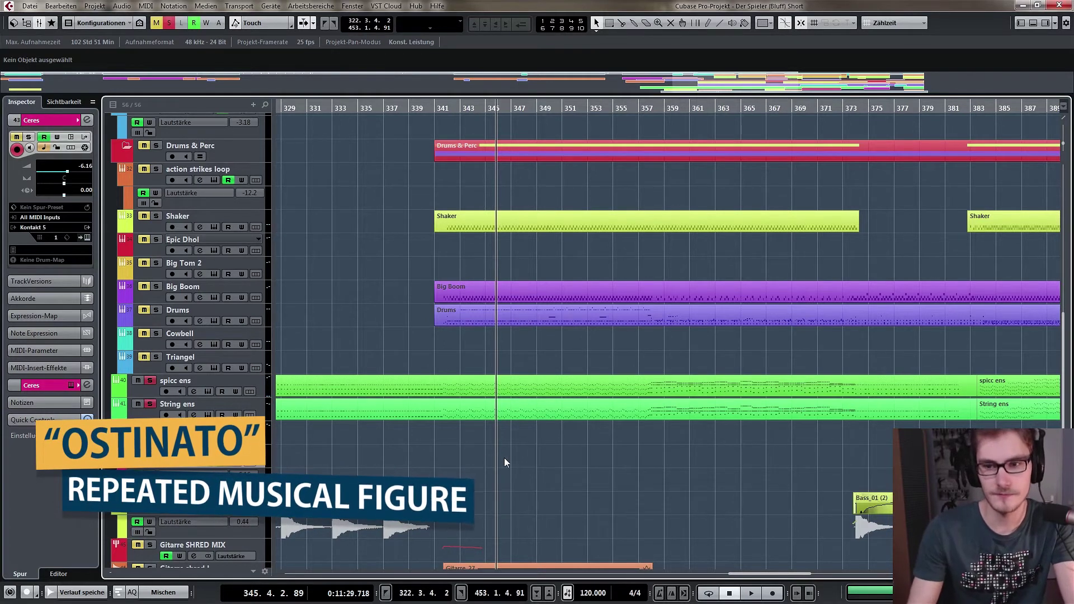
Examine the string tracks through to the end of the arrangement near bar 451, returning to about bar 341.
scroll(493, 458, right, 2)
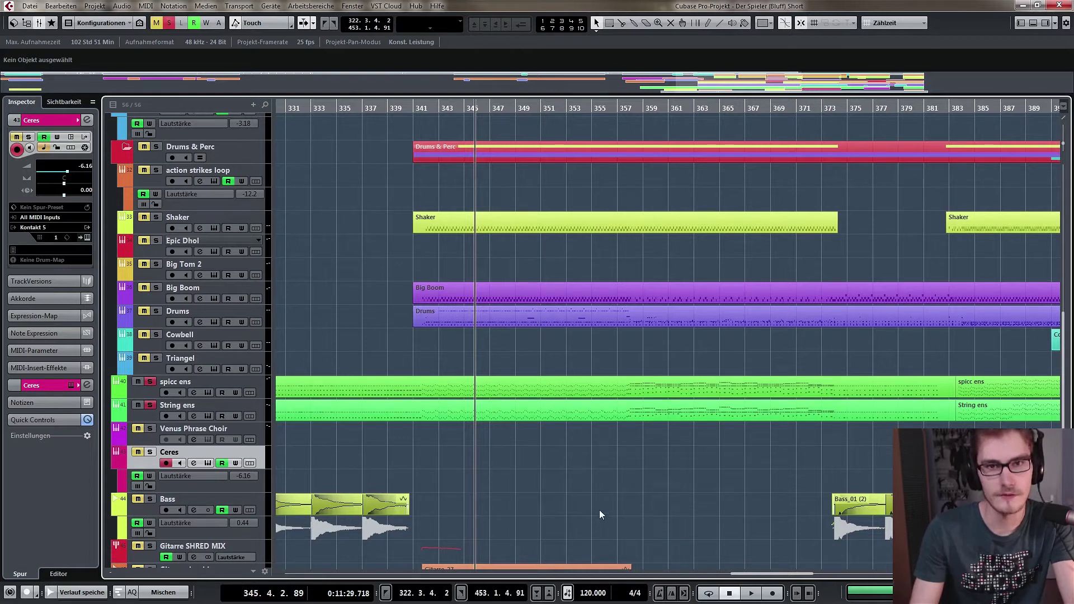
scroll(727, 499, right, 10)
scroll(417, 498, right, 11)
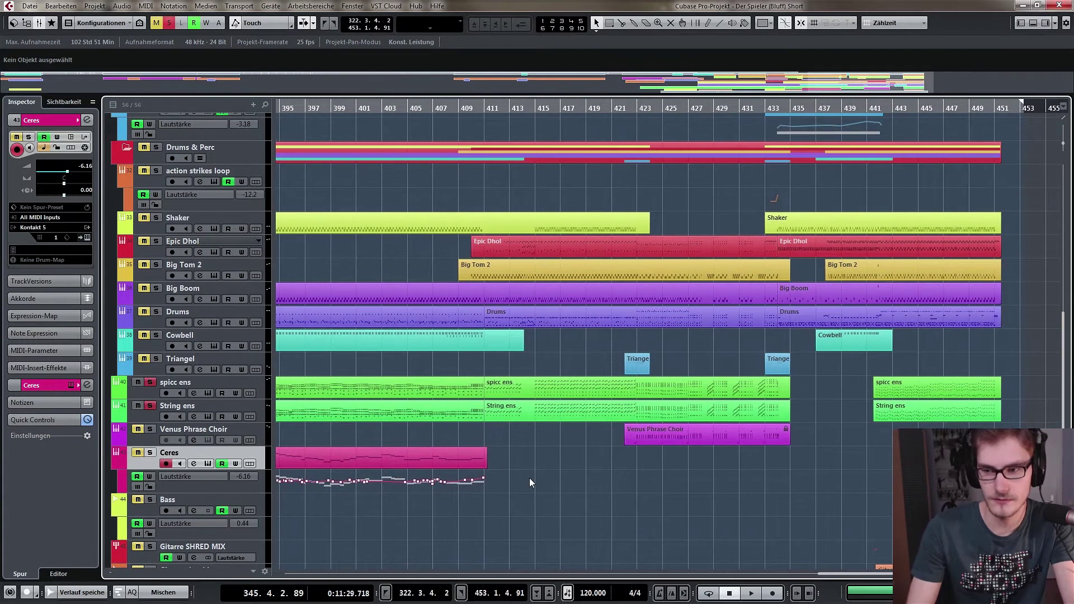
scroll(530, 481, left, 15)
scroll(566, 487, left, 2)
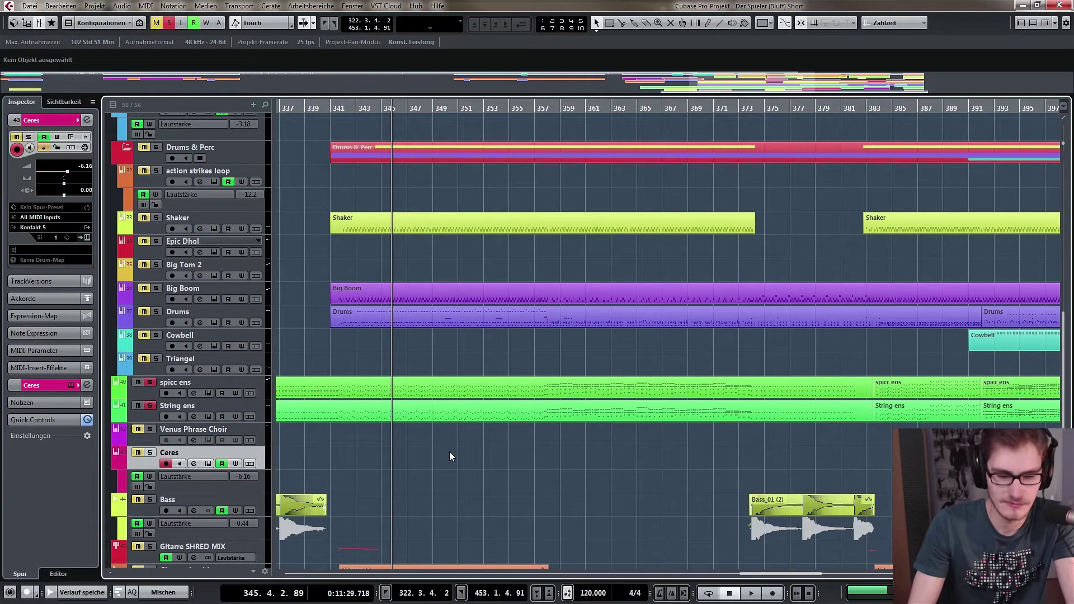
scroll(446, 467, right, 1)
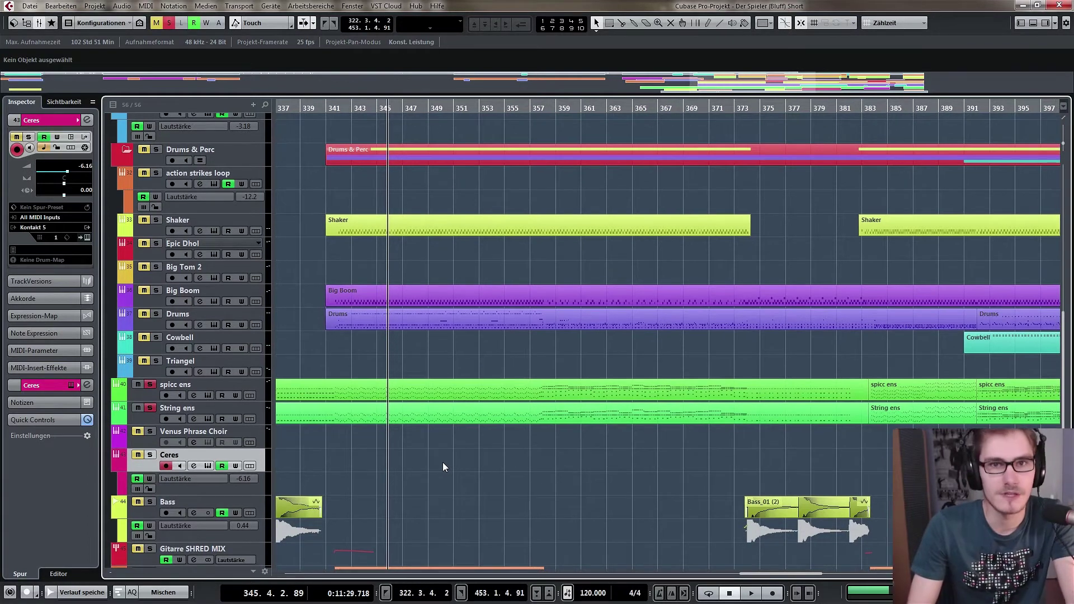
scroll(442, 462, right, 2)
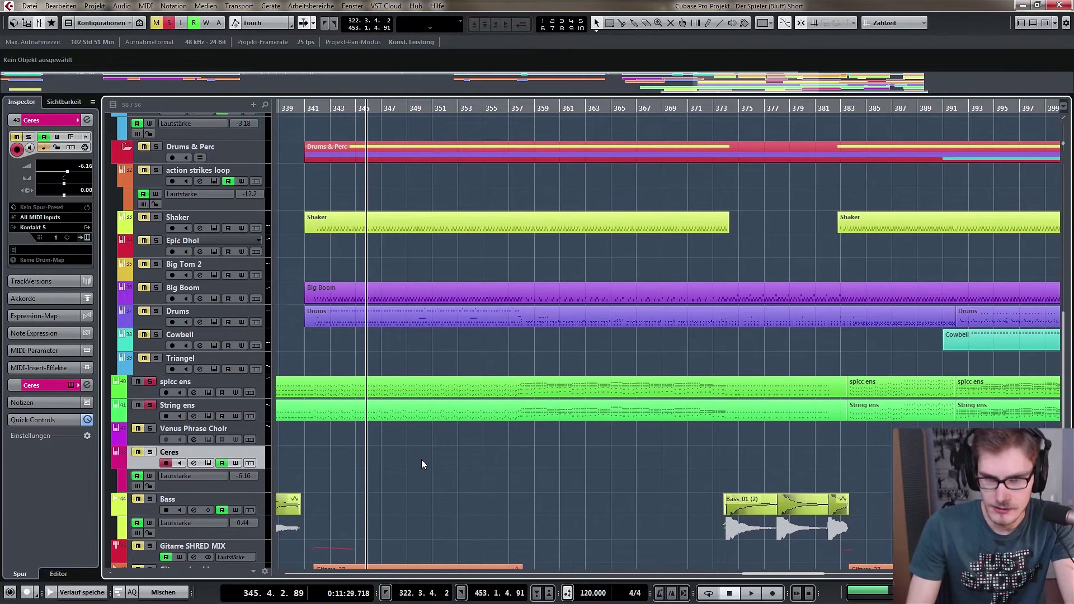
Inspect the Kontakt instrument on the spicc ens track and play that track on its own.
double_click(398, 395)
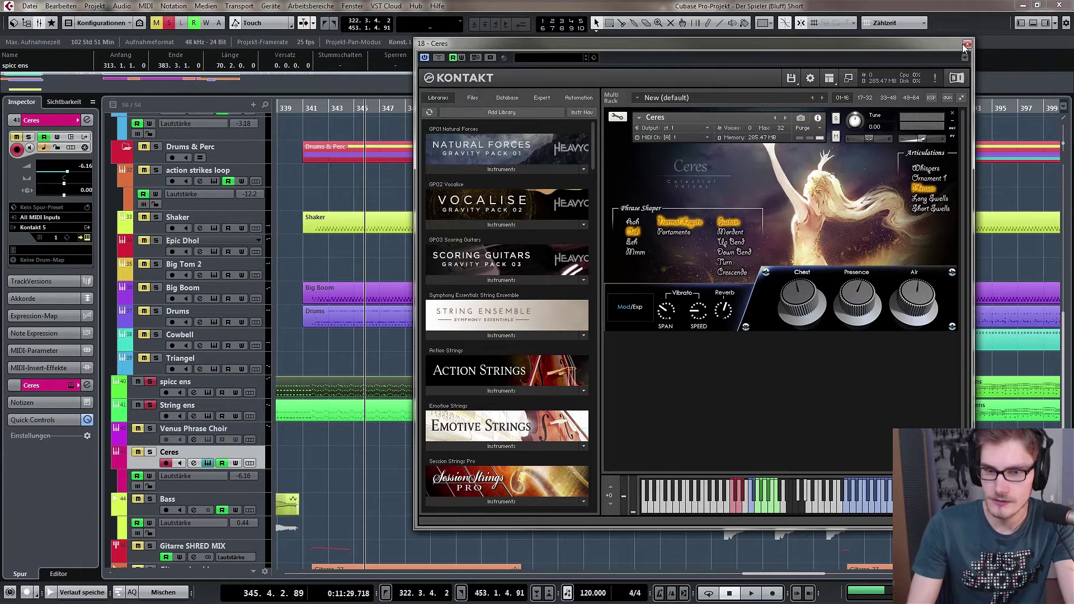
click(964, 44)
click(259, 387)
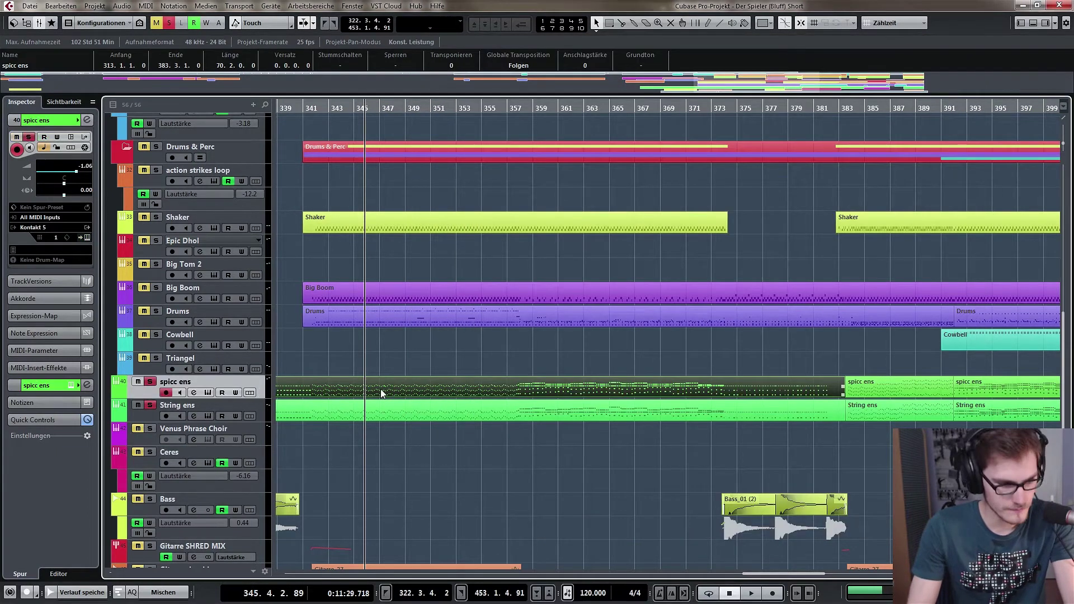
double_click(381, 391)
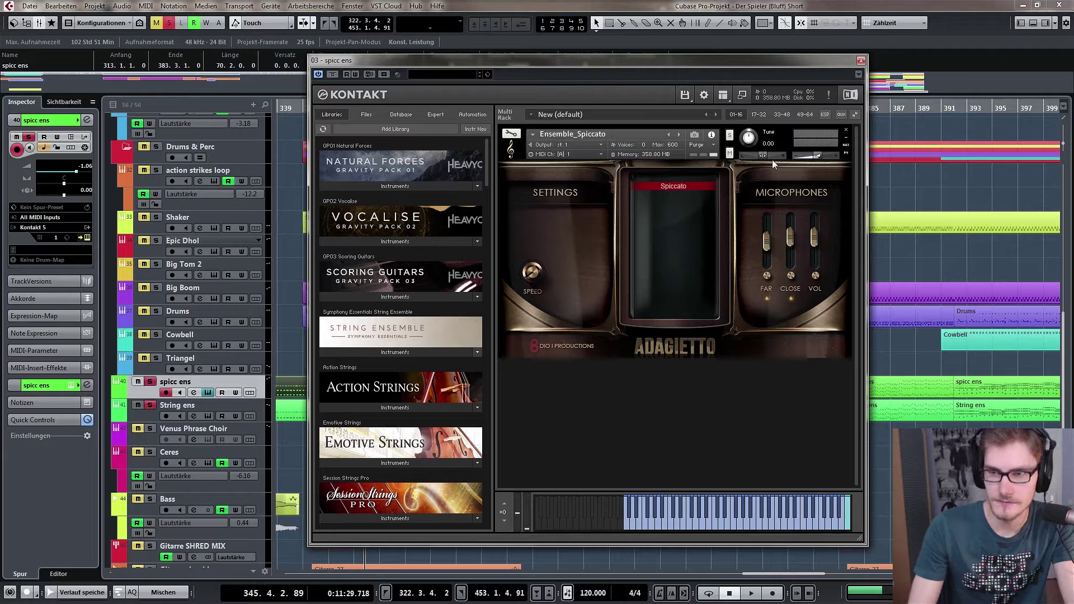
click(862, 61)
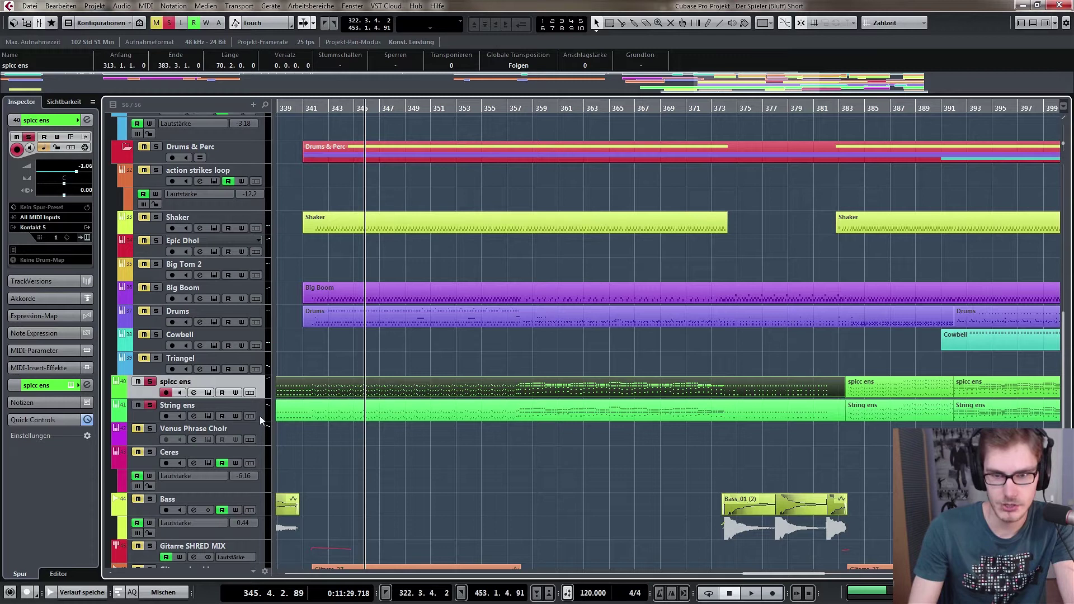
key(space)
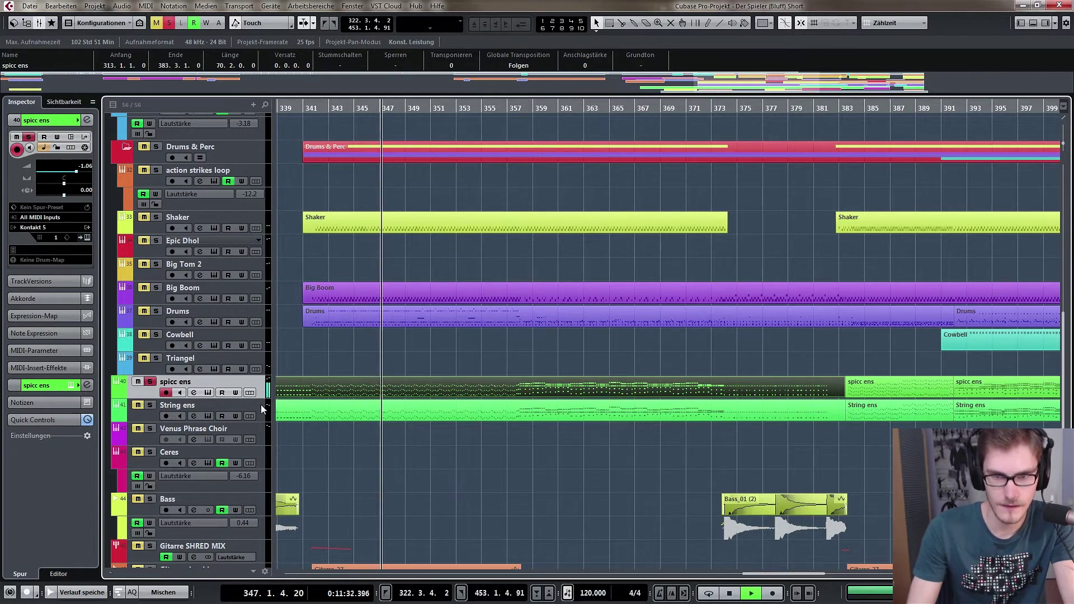
key(space)
Inspect the Kontakt instrument on the String ens track and play that track soloed on its own.
click(243, 404)
click(150, 405)
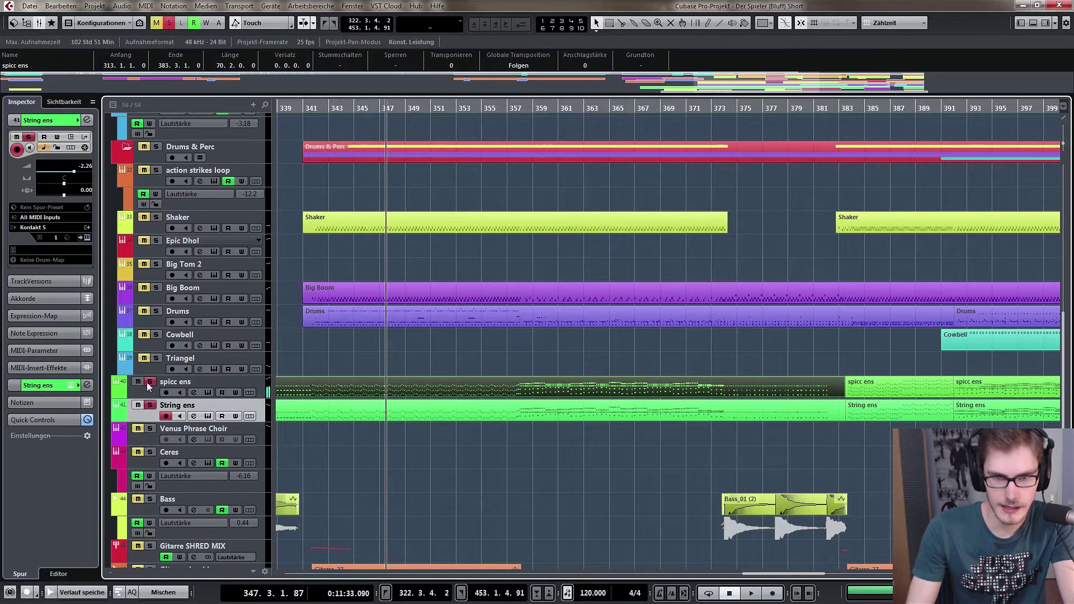
click(208, 415)
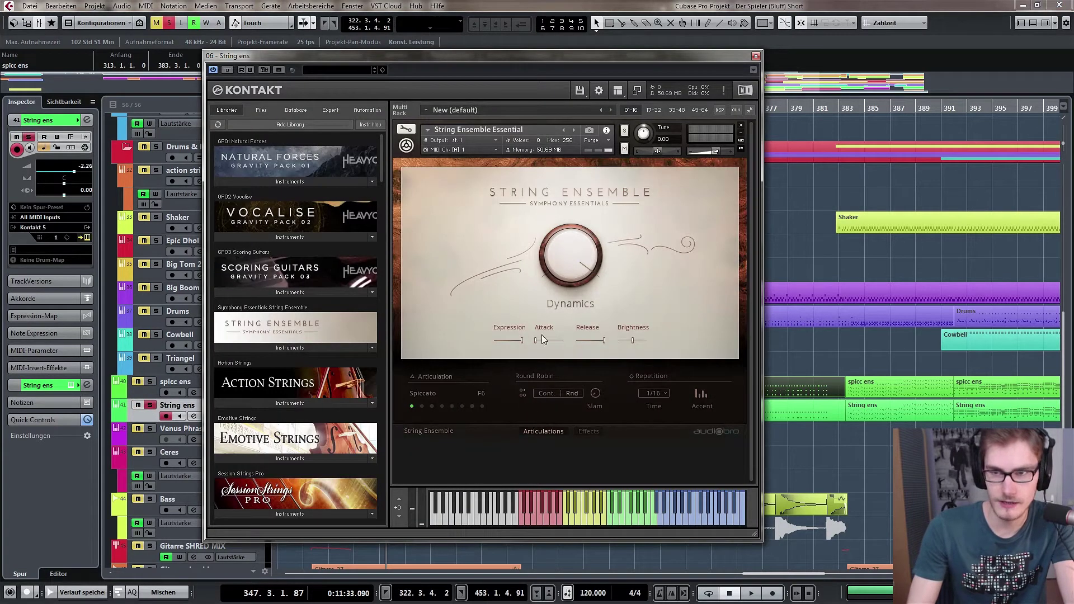
click(756, 57)
key(space)
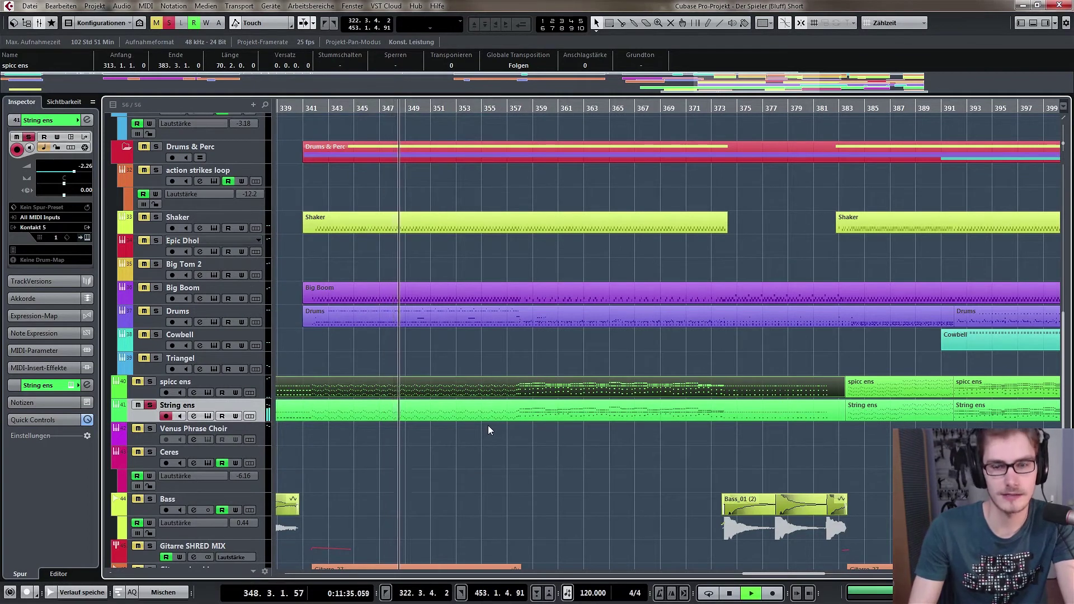
key(space)
Solo spicc ens again alongside String ens and play both layered string tracks together.
click(150, 384)
key(space)
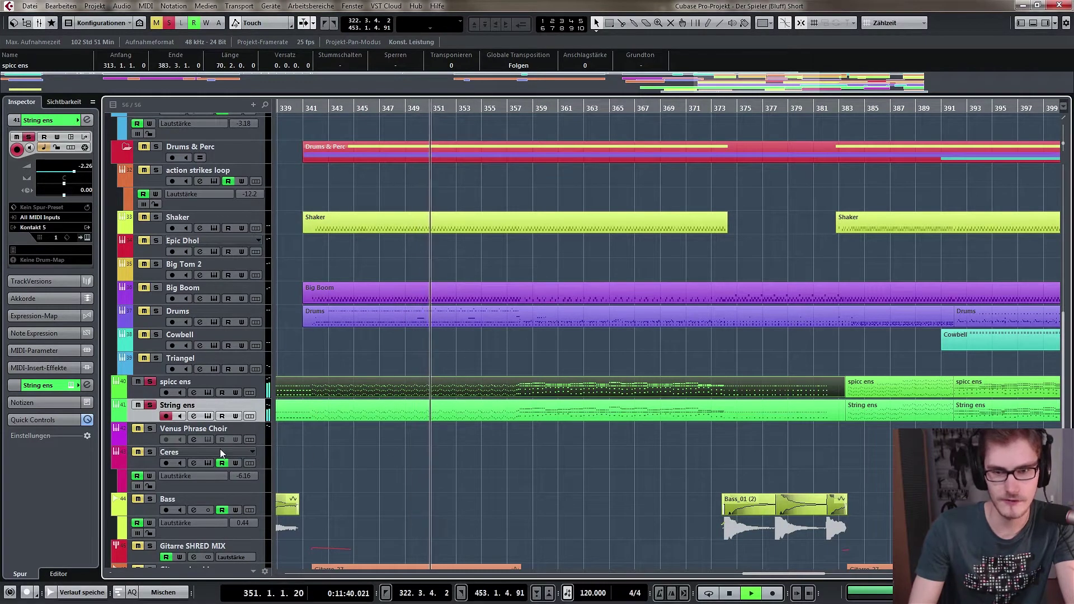
key(space)
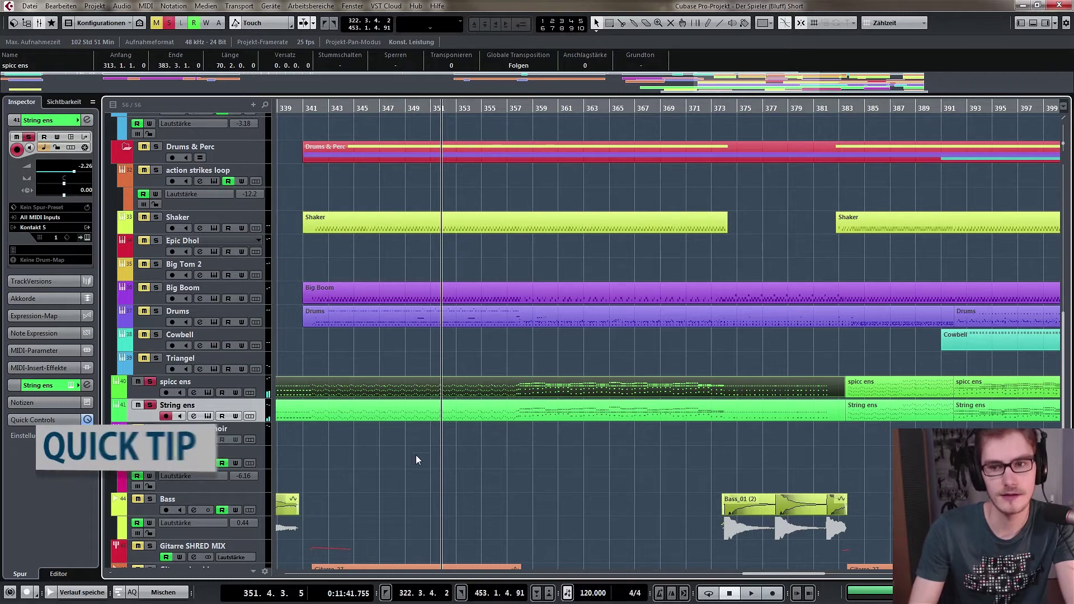
Deselect the spicc ens part and play the two soloed string tracks from about bar 357.
scroll(542, 443, right, 3)
click(542, 441)
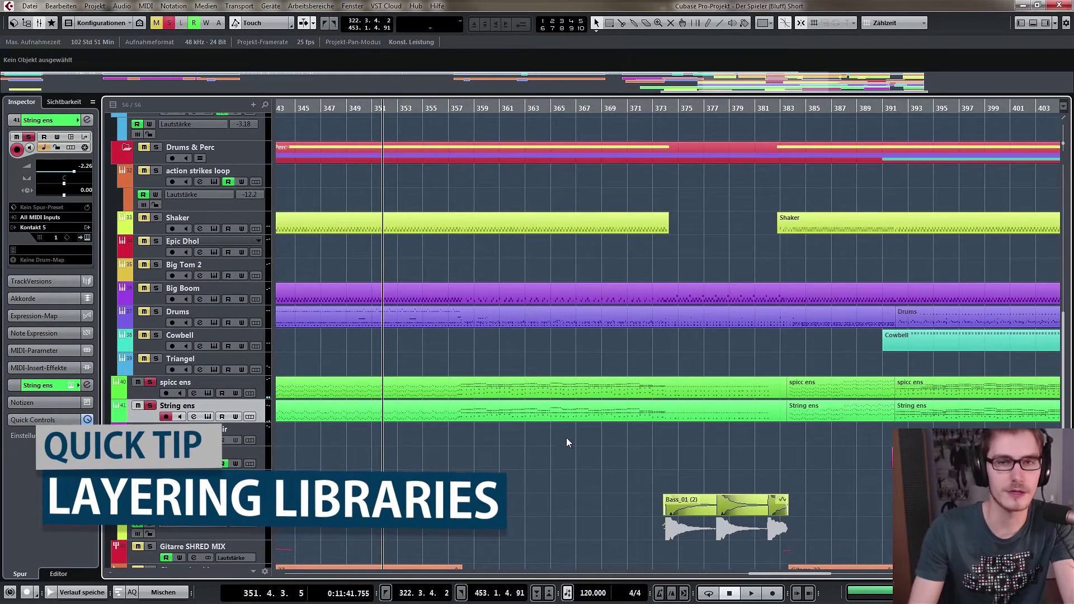
scroll(582, 452, right, 1)
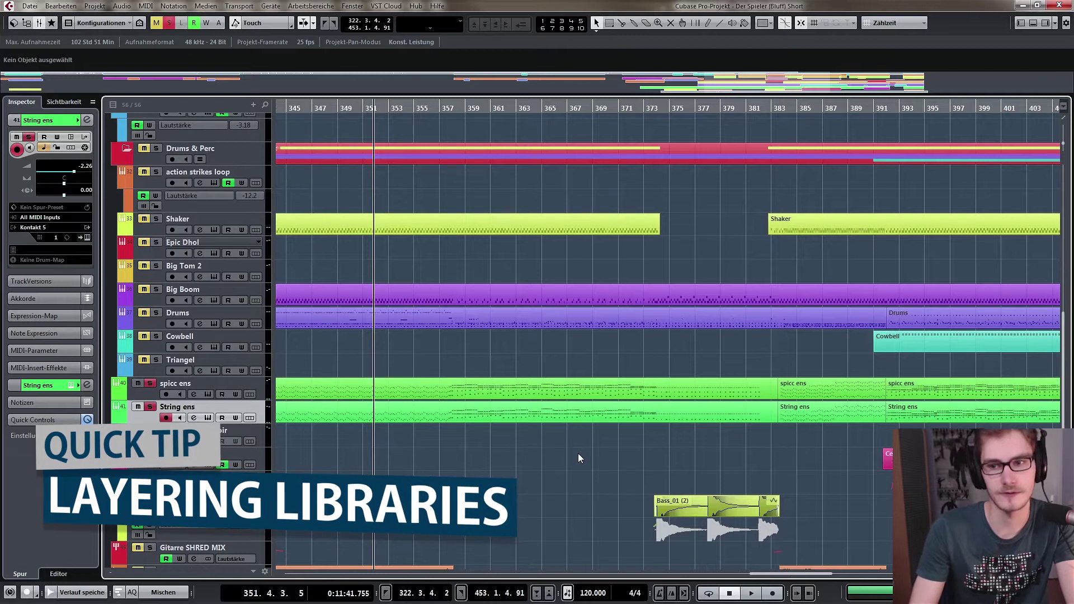
scroll(577, 454, right, 4)
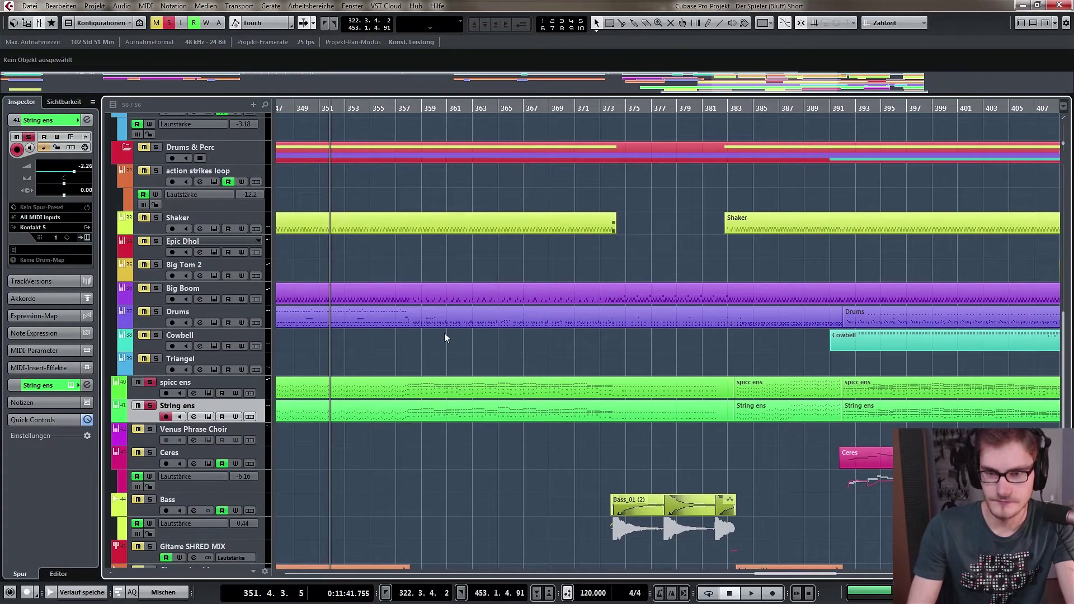
drag(401, 107, 410, 107)
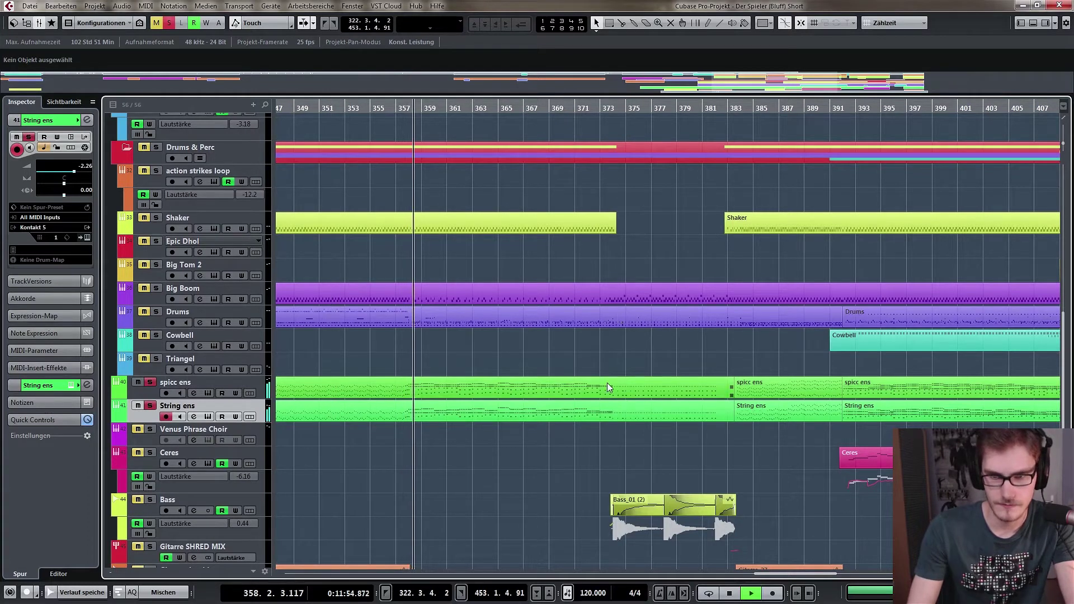
Examine the notes of the long spicc ens part from bar 357 onward in the Key Editor and close it.
double_click(509, 391)
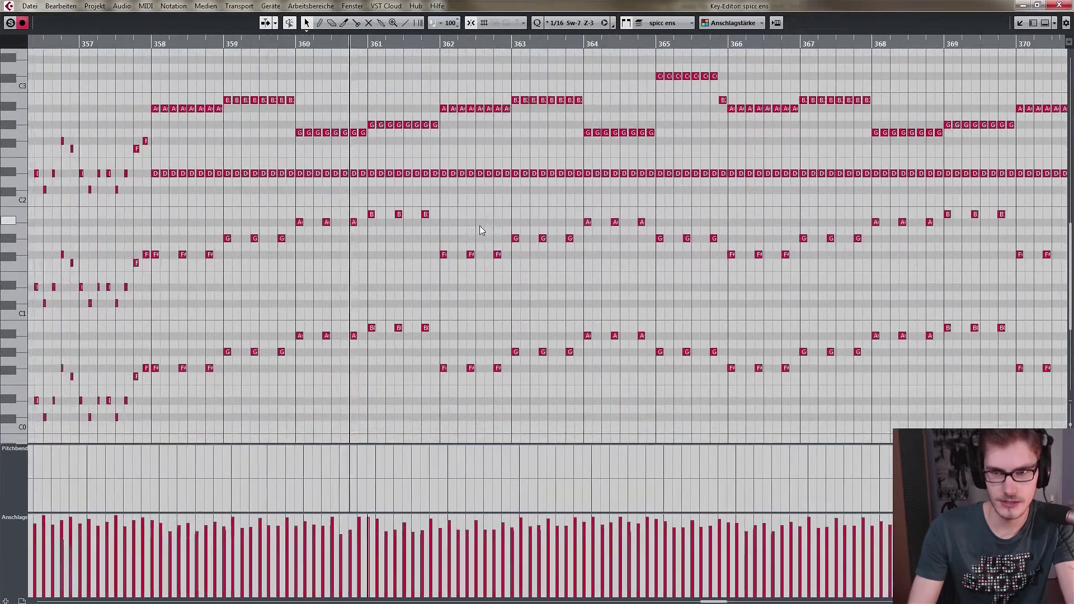
scroll(599, 256, up, 2)
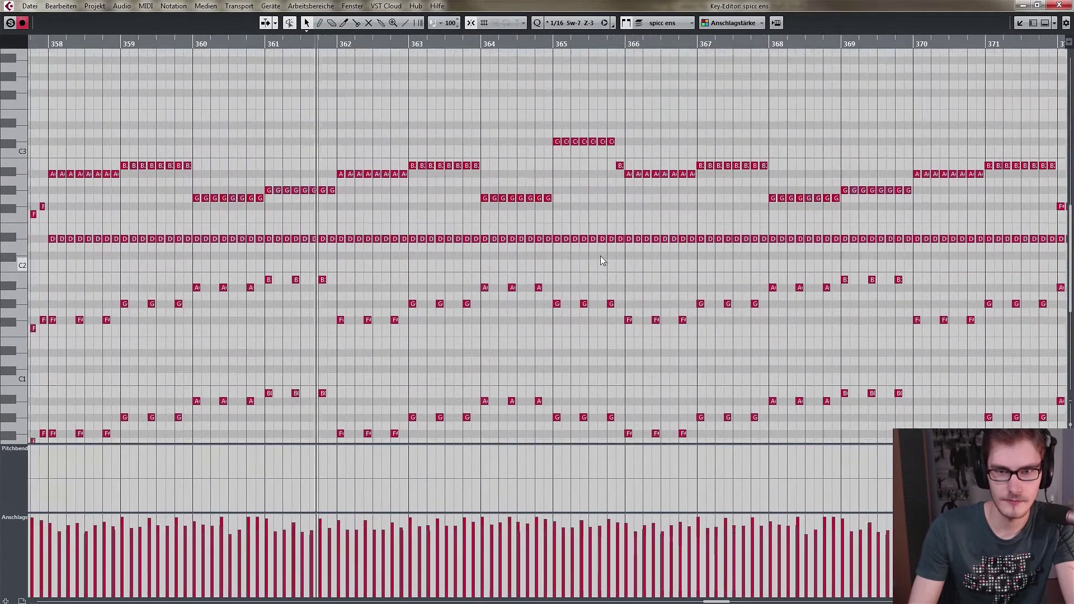
key(Return)
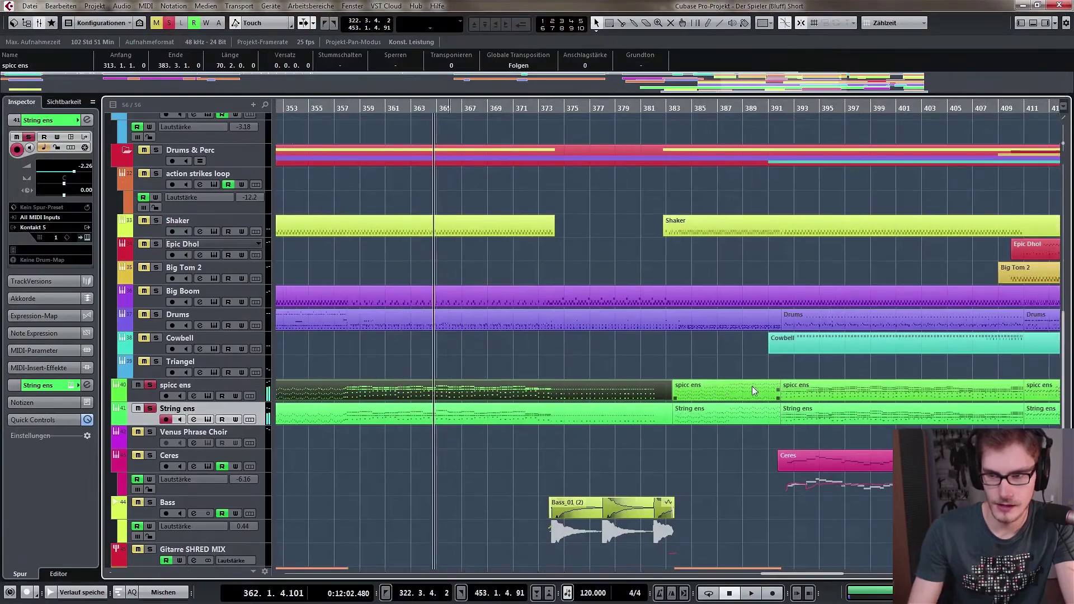
Play the soloed strings from bar 392 while examining the spicc ens part there in the Key Editor, and close the editor.
click(501, 105)
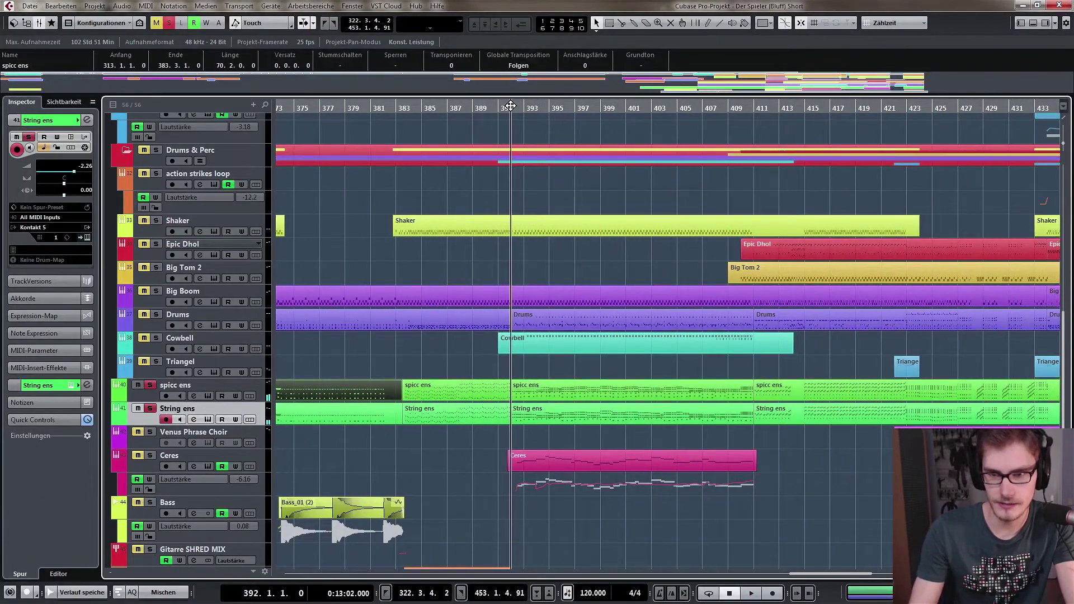
double_click(603, 388)
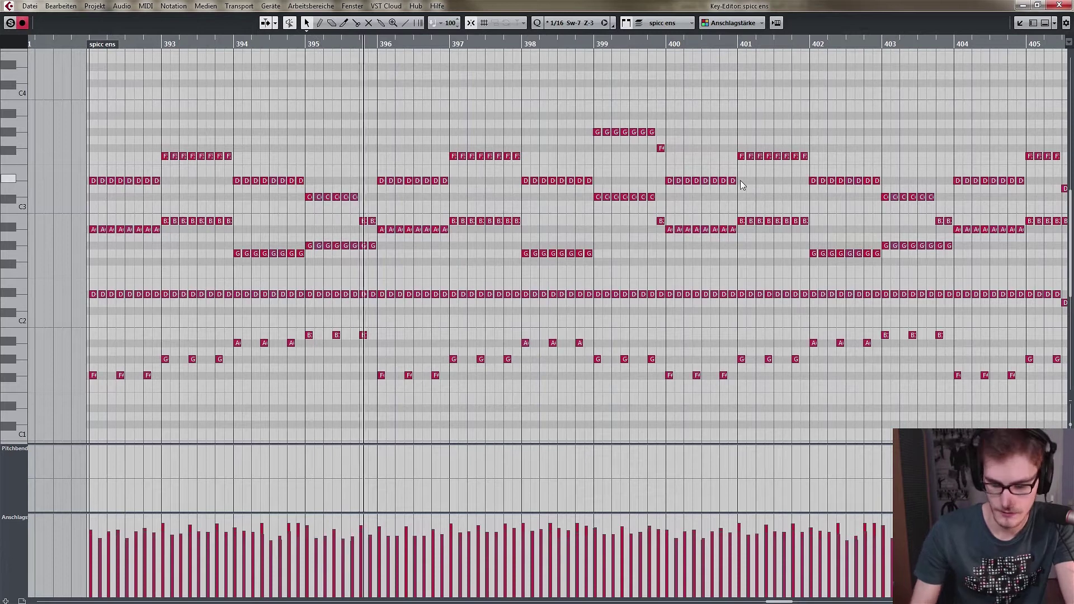
key(Return)
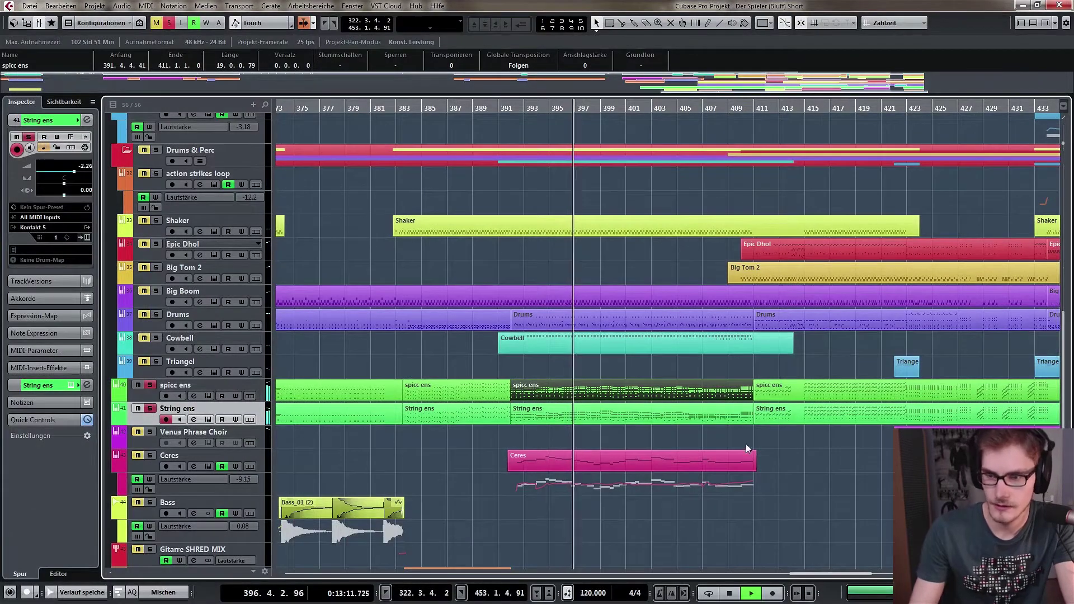
Play the two soloed string tracks from about bar 415 in the arrangement.
scroll(812, 431, right, 10)
scroll(812, 431, down, 2)
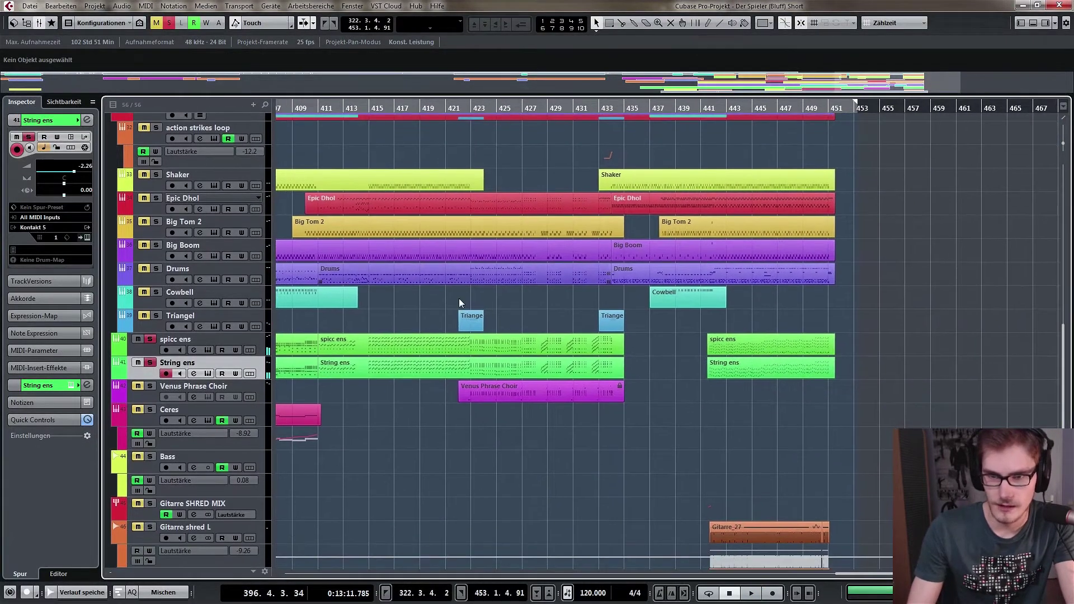
click(378, 109)
key(space)
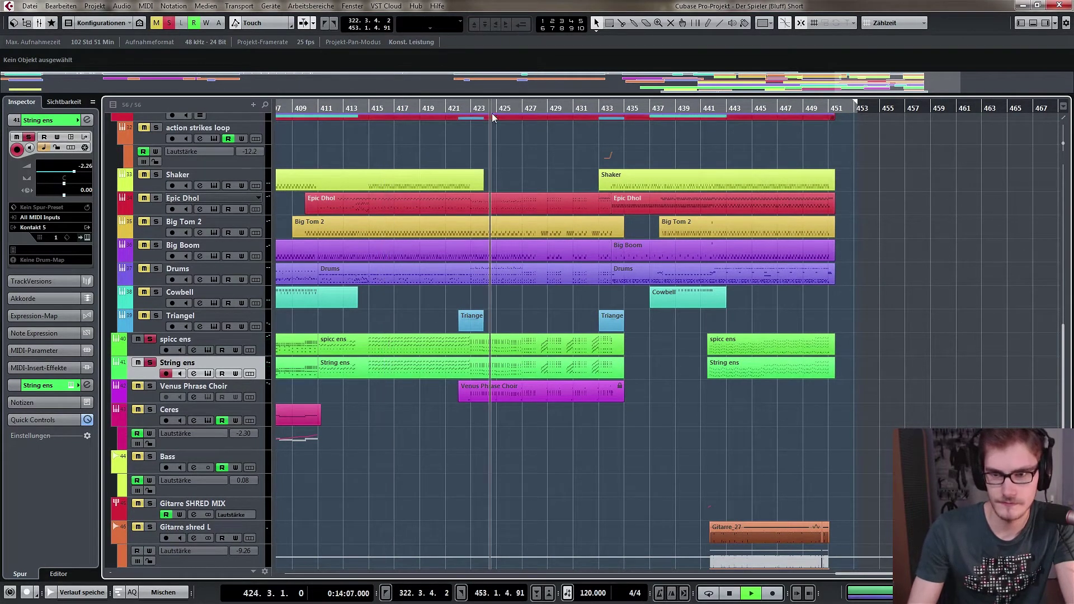
scroll(478, 374, right, 3)
scroll(478, 374, down, 1)
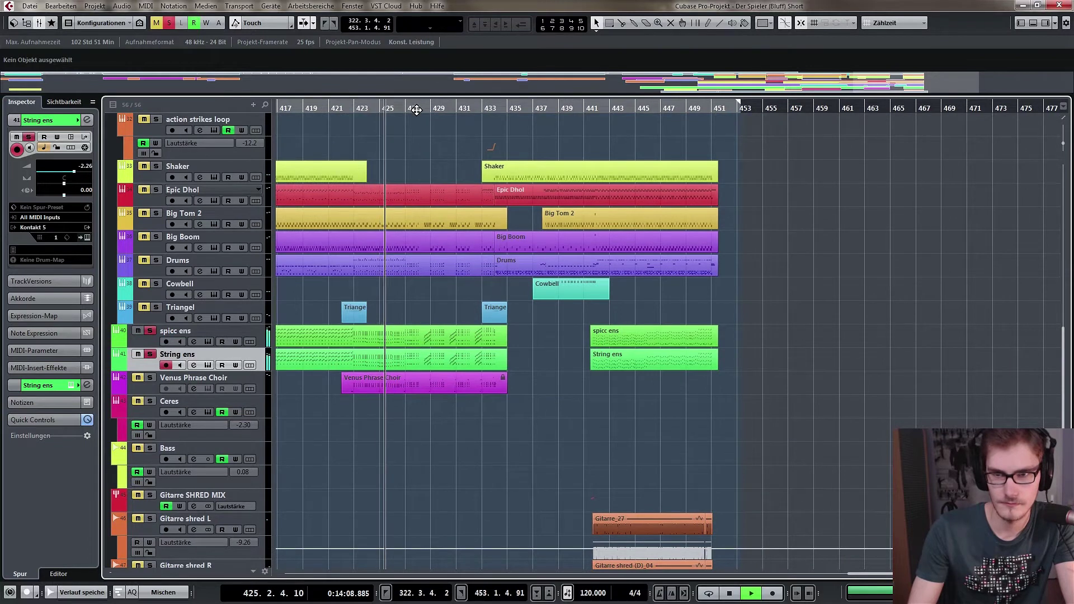
Open the spicc ens part around bar 428 in the Key Editor, examine its fast ascending runs up close, and stop playback.
double_click(458, 336)
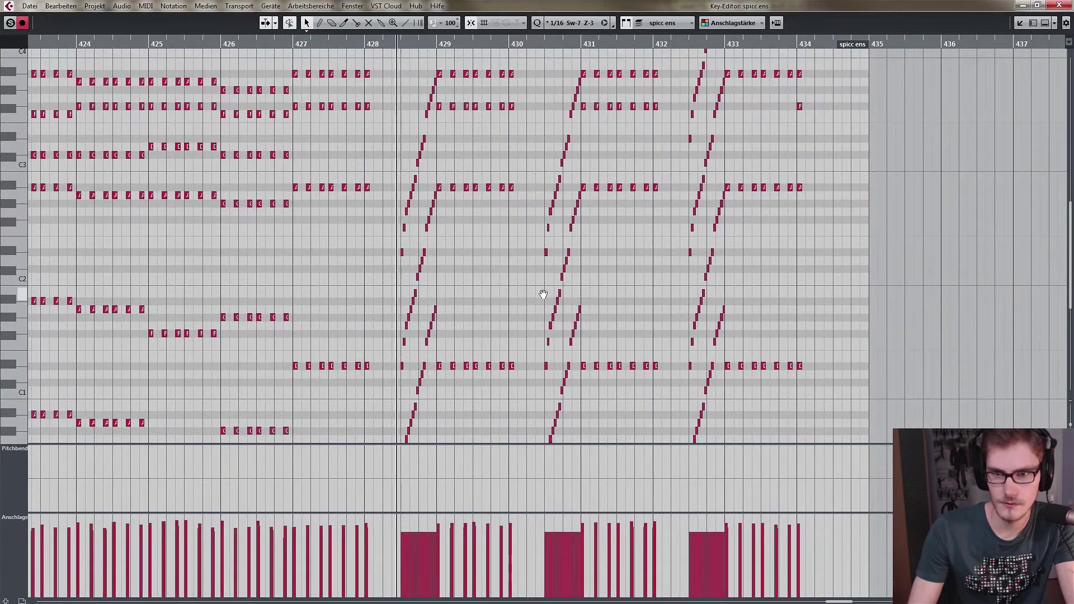
scroll(462, 241, down, 3)
scroll(462, 240, right, 2)
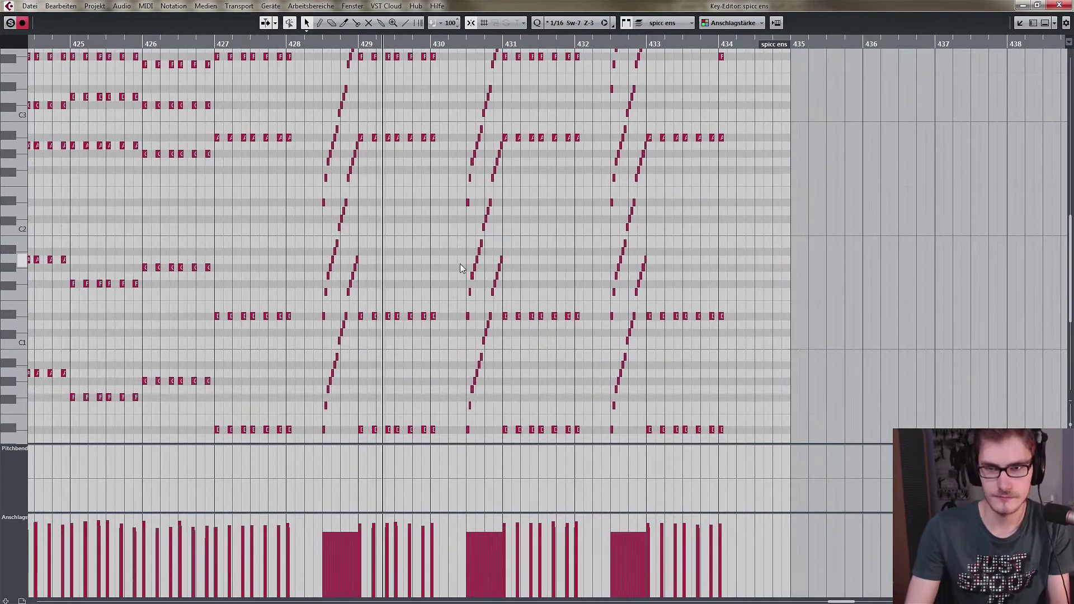
scroll(419, 267, up, 4)
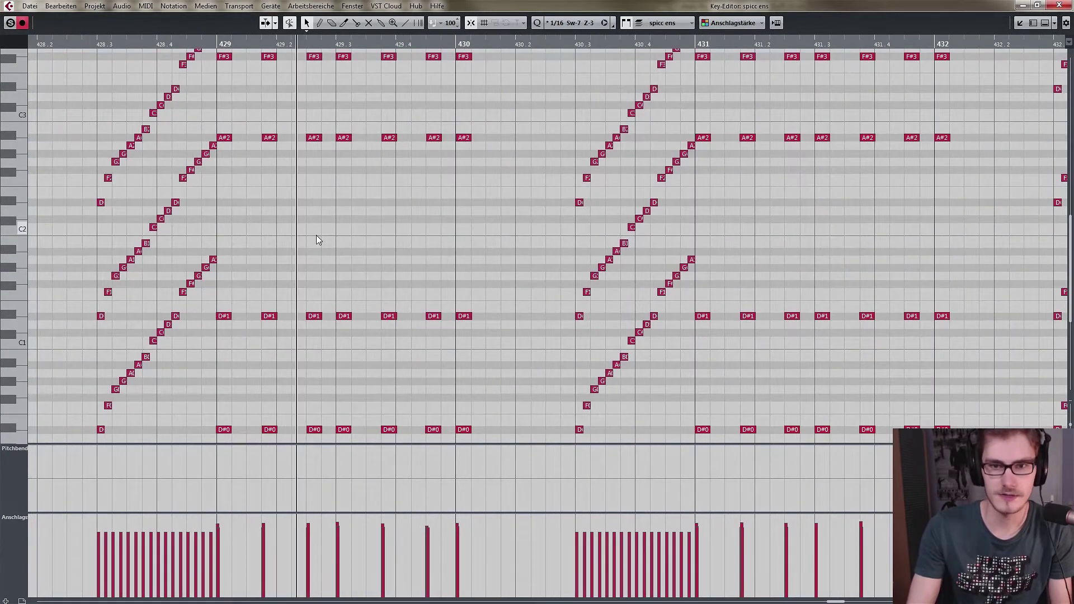
scroll(334, 214, left, 2)
key(space)
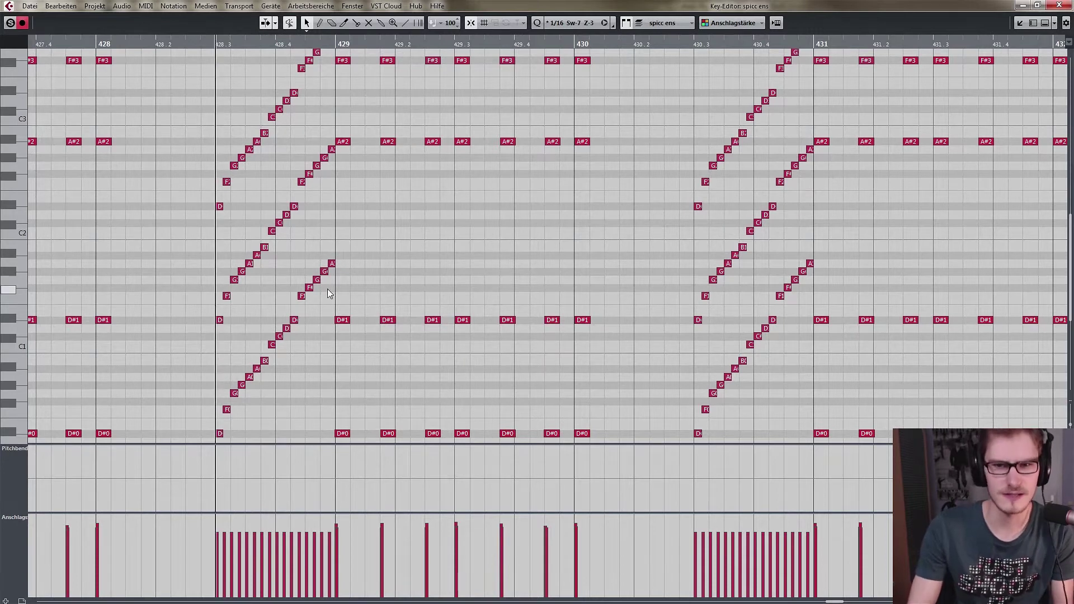
Play the ascending run from bar 428.2, examine the higher octave notes around it, and close the Key Editor.
scroll(207, 266, up, 3)
click(99, 50)
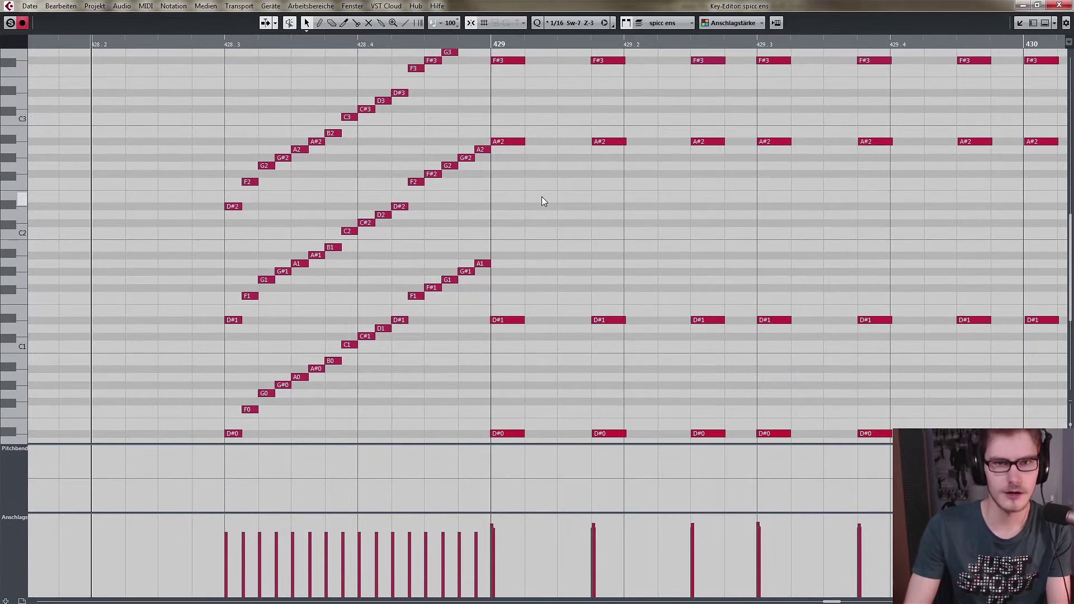
key(space)
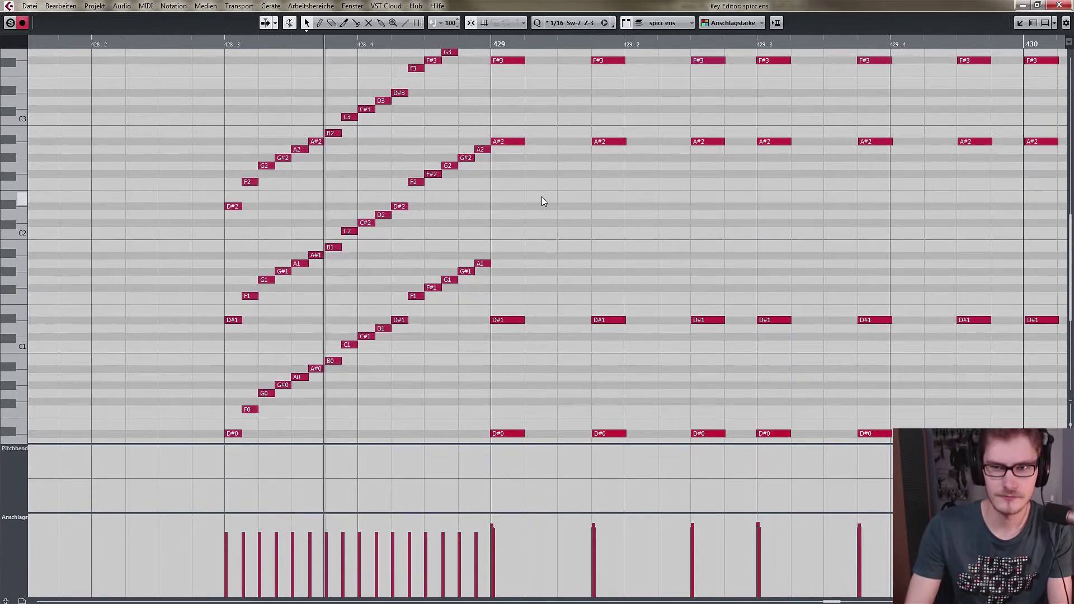
drag(628, 207, 547, 277)
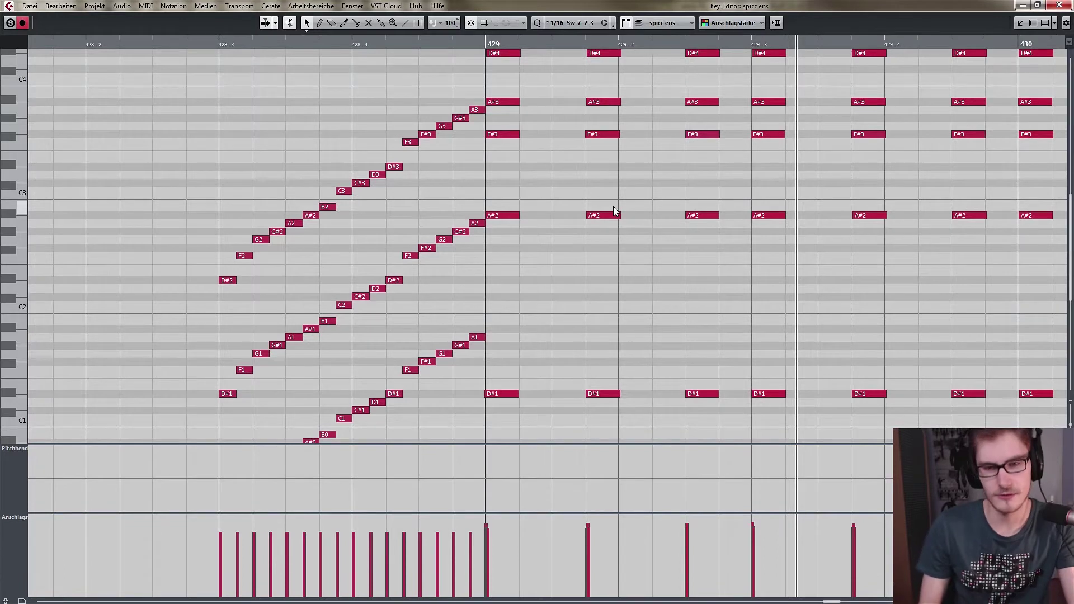
key(ctrl+e)
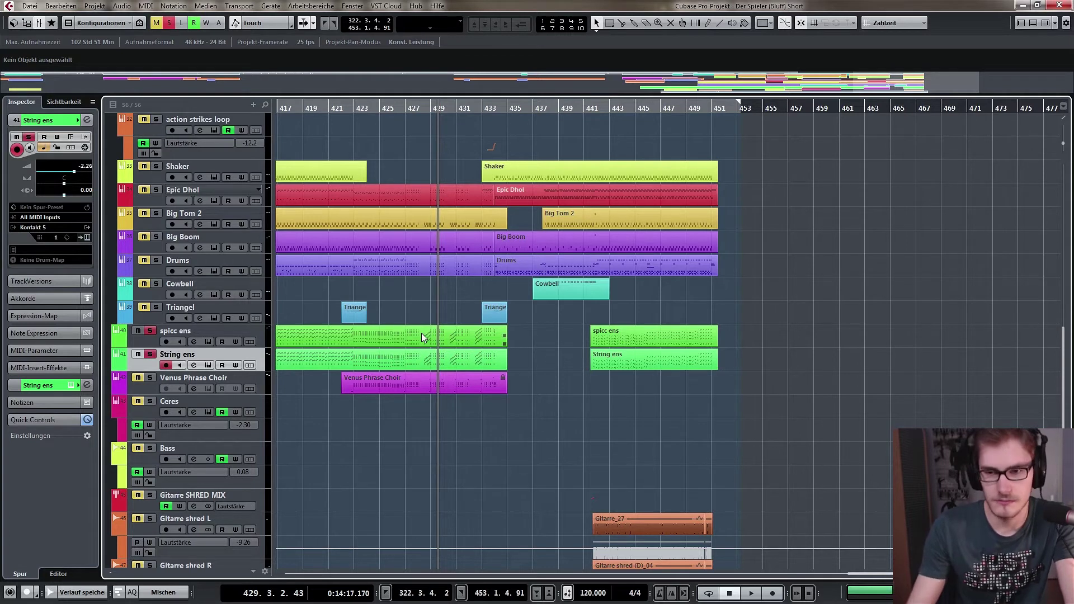
Play the final layered string parts from bar 442 and jump ahead to bar 448.
scroll(421, 337, right, 3)
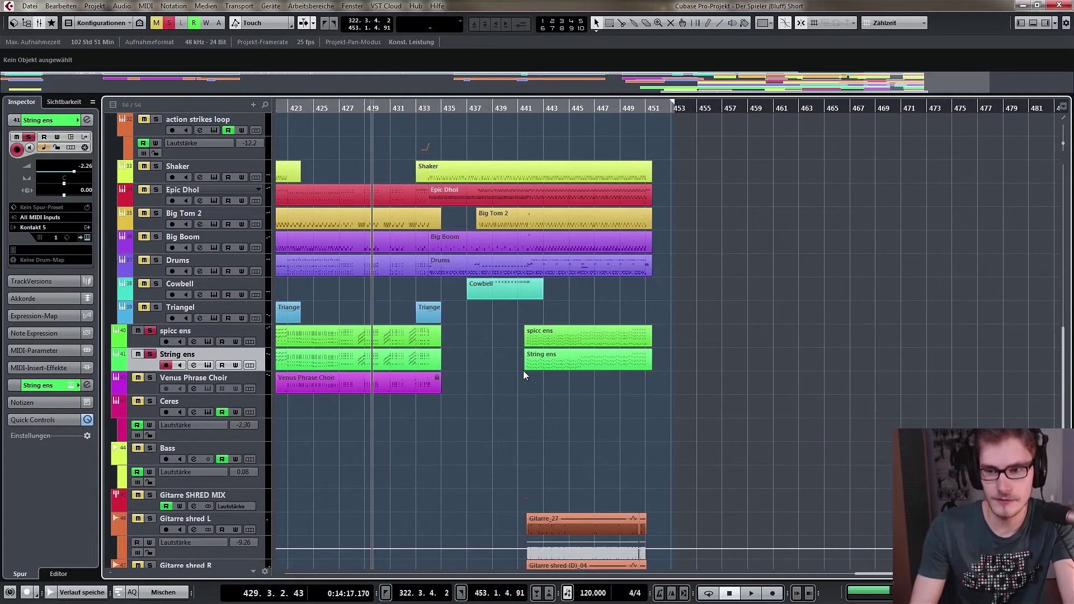
click(538, 108)
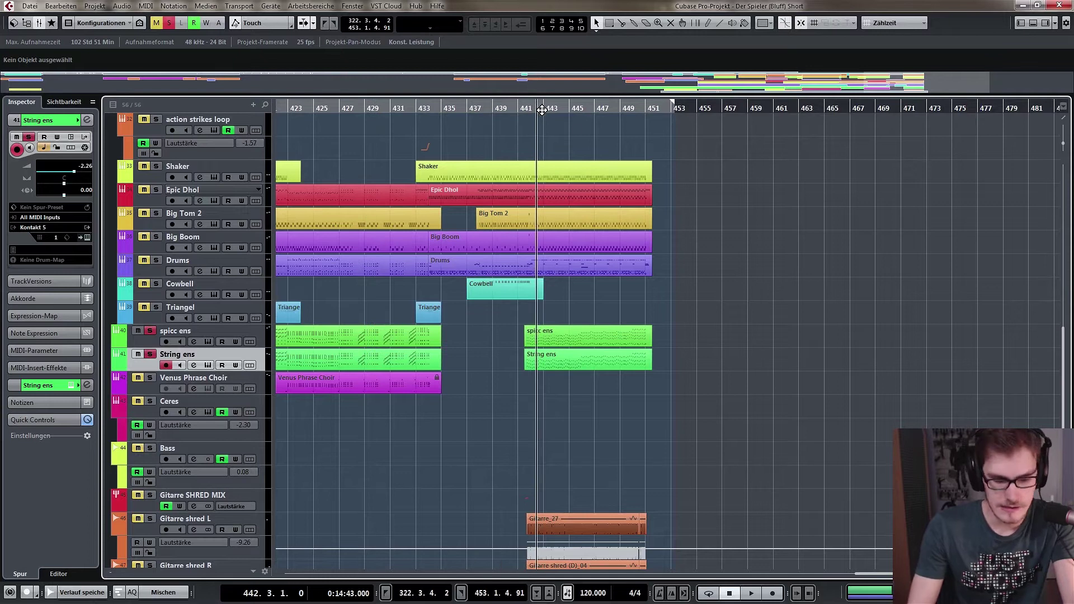
key(space)
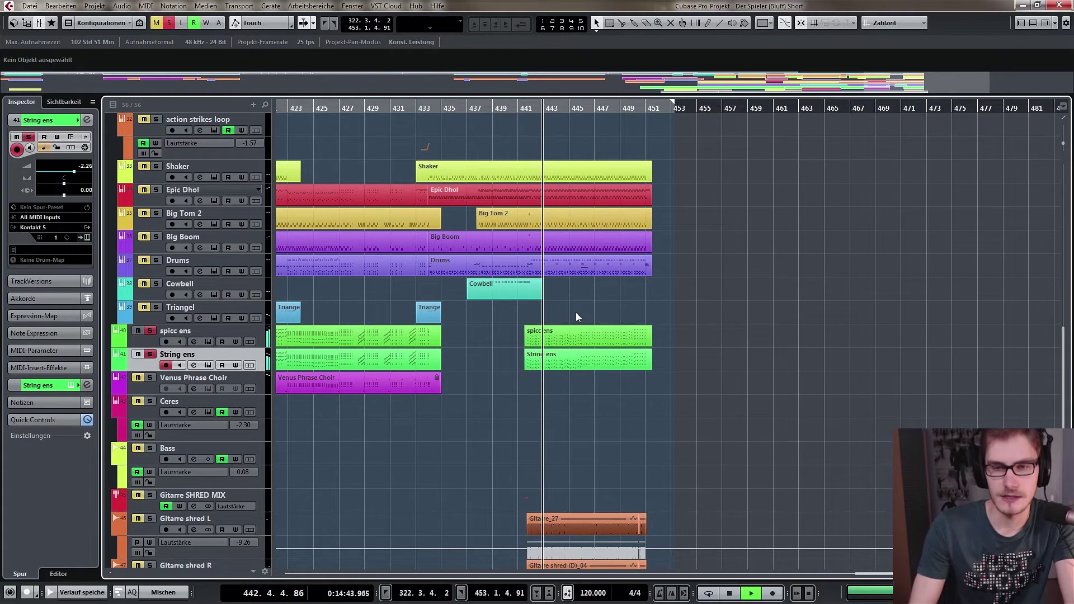
scroll(661, 310, right, 3)
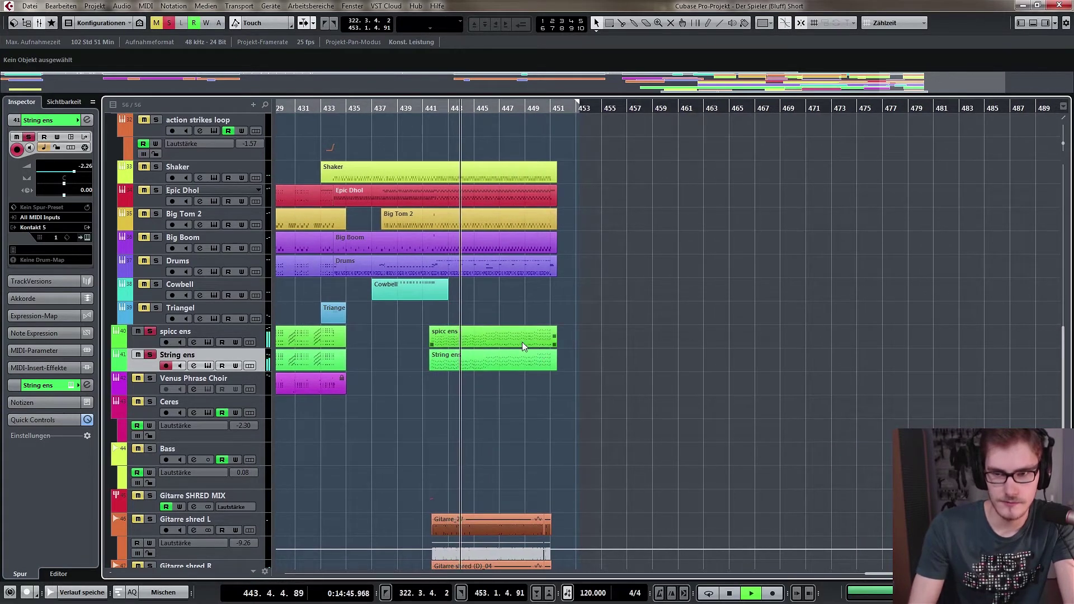
click(512, 110)
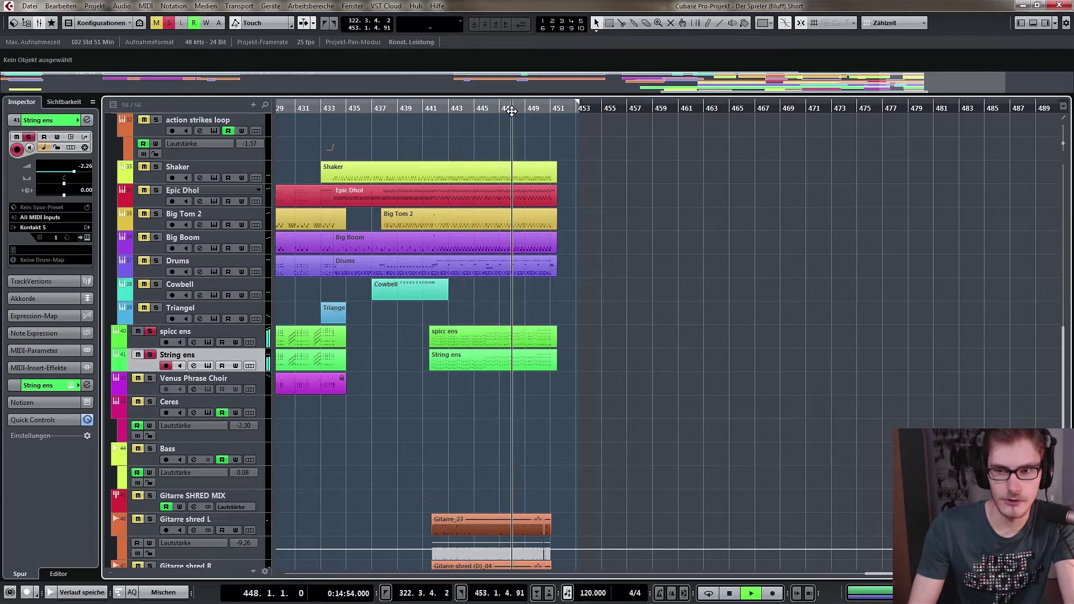
Examine the last spicc ens part in the Key Editor with the view following playback, and close the editor.
double_click(532, 339)
key(g)
key(g)
key(g)
key(g)
key(g)
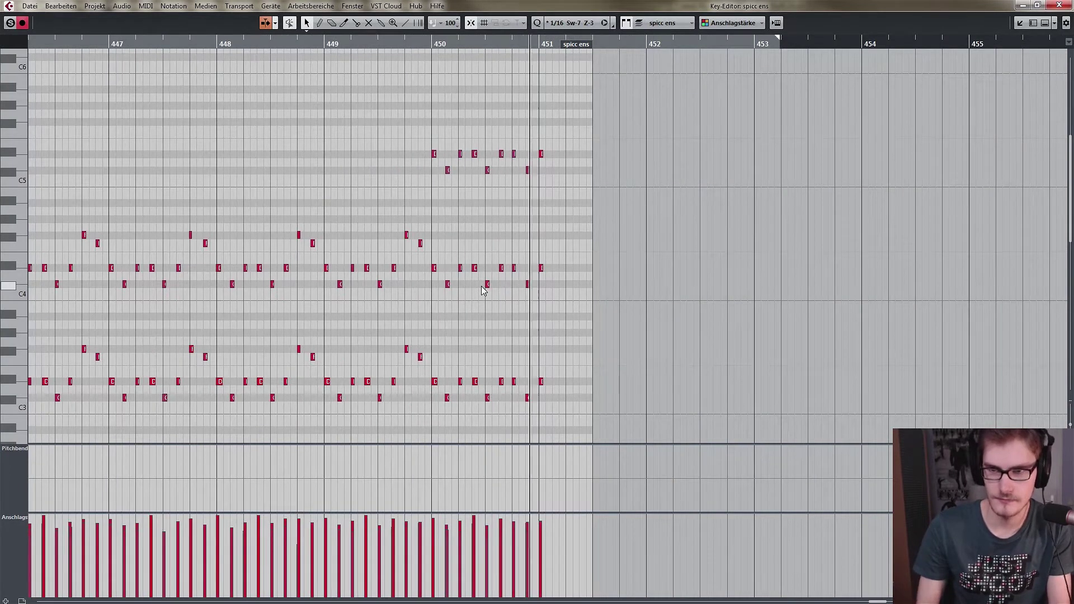
key(Escape)
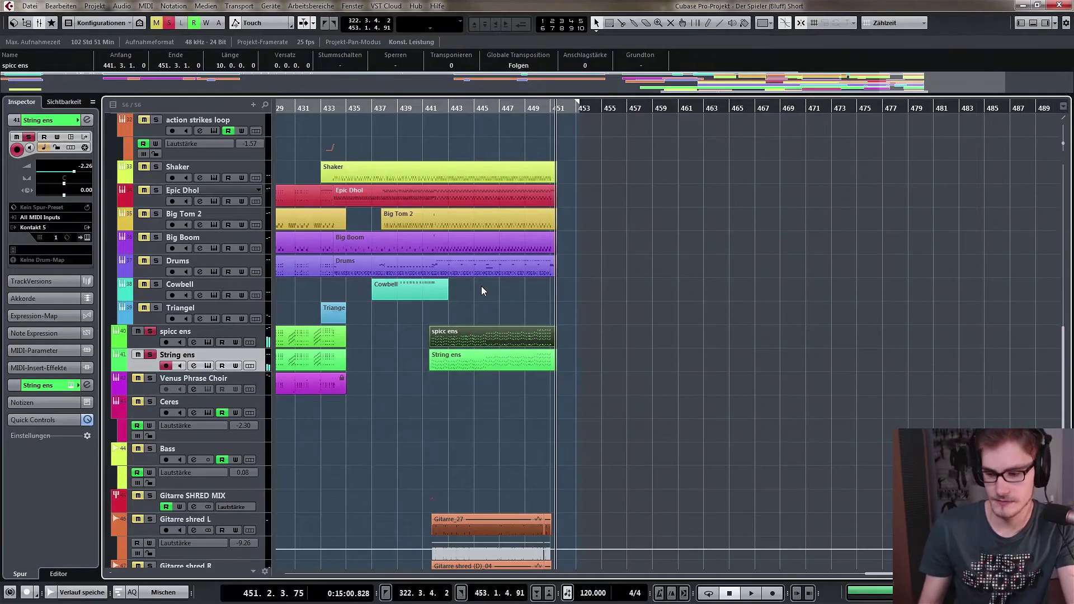
Deselect the last spicc ens part and turn off solo on the String ens and spicc ens tracks.
click(471, 411)
scroll(428, 385, left, 3)
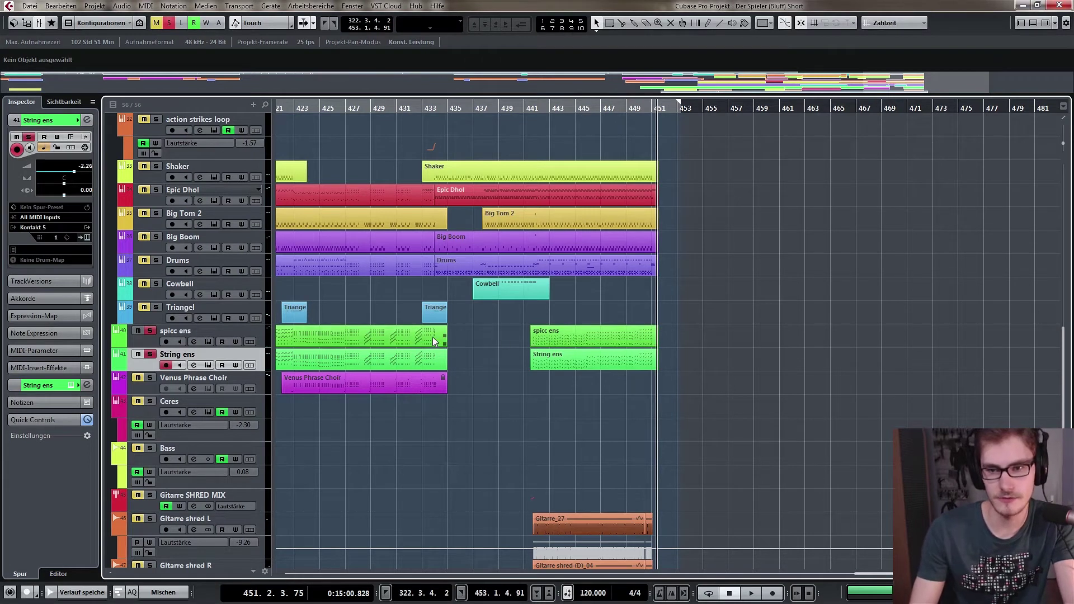
scroll(432, 337, left, 6)
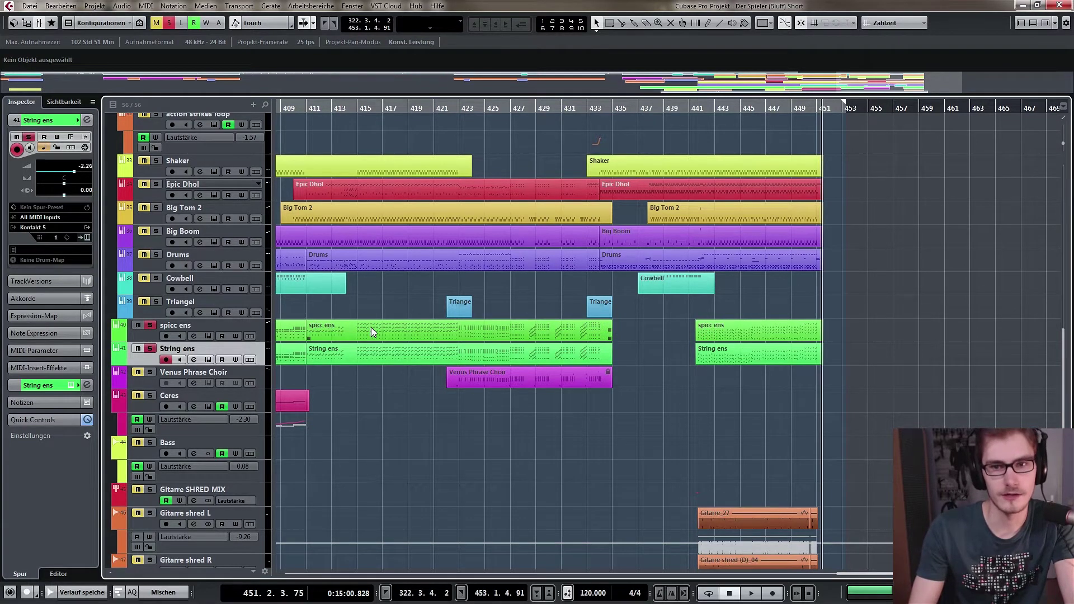
scroll(583, 401, right, 2)
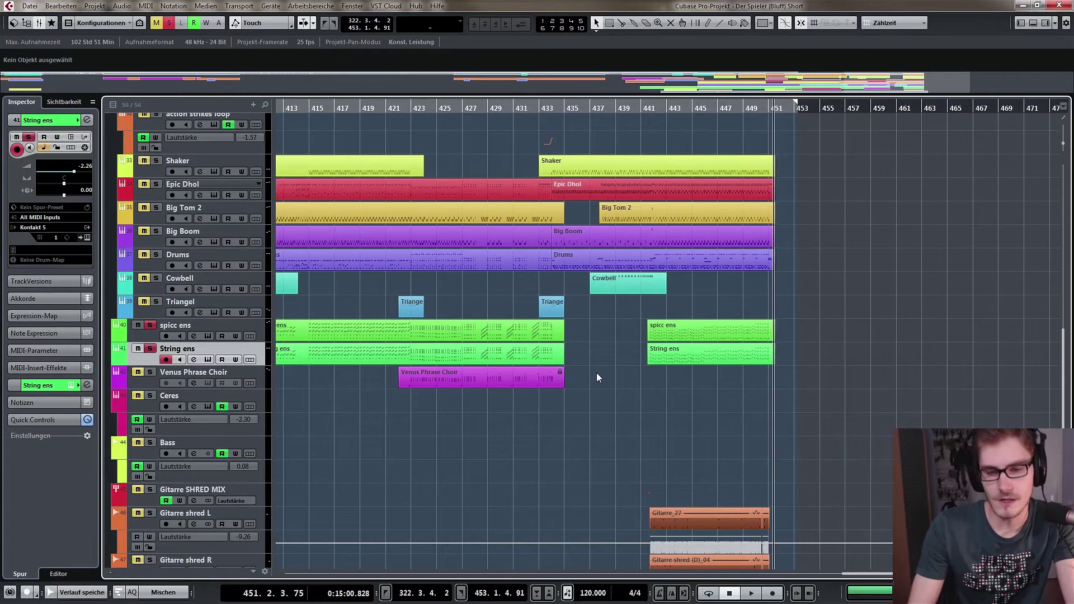
scroll(393, 349, left, 15)
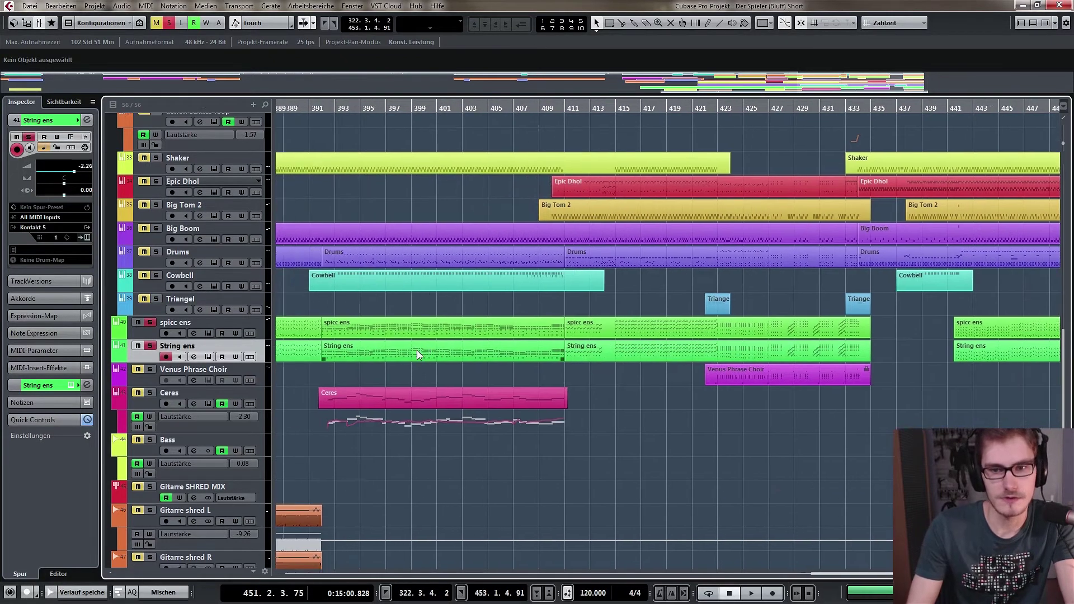
scroll(588, 378, left, 8)
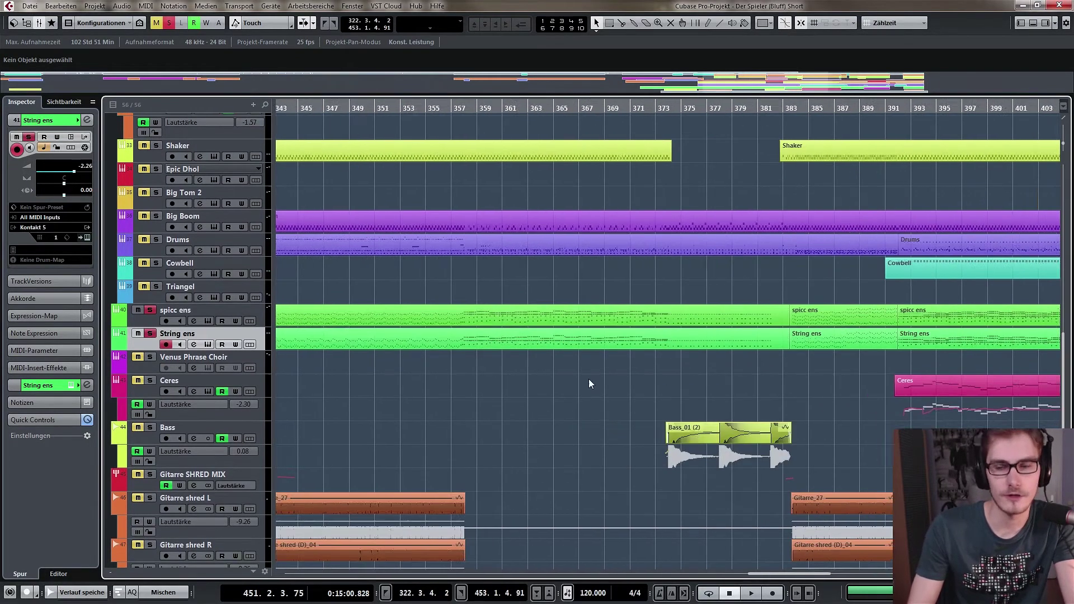
click(149, 335)
click(148, 312)
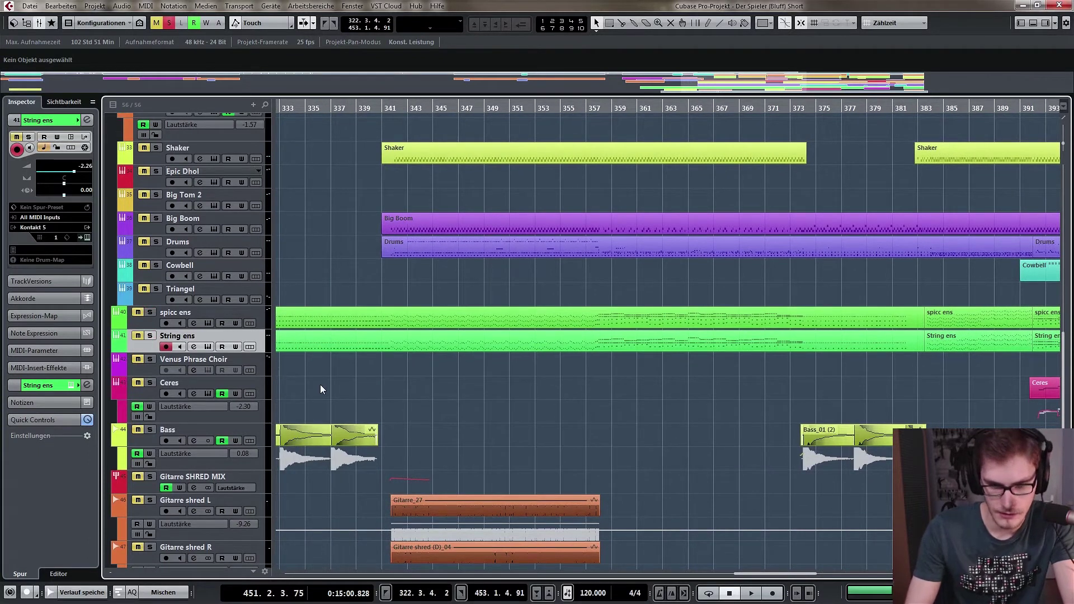
Solo the Brass folder with its Horns, Trombones, Bass Winds and Trumpets tracks and play it from bar 349.
scroll(368, 411, up, 10)
scroll(368, 411, left, 10)
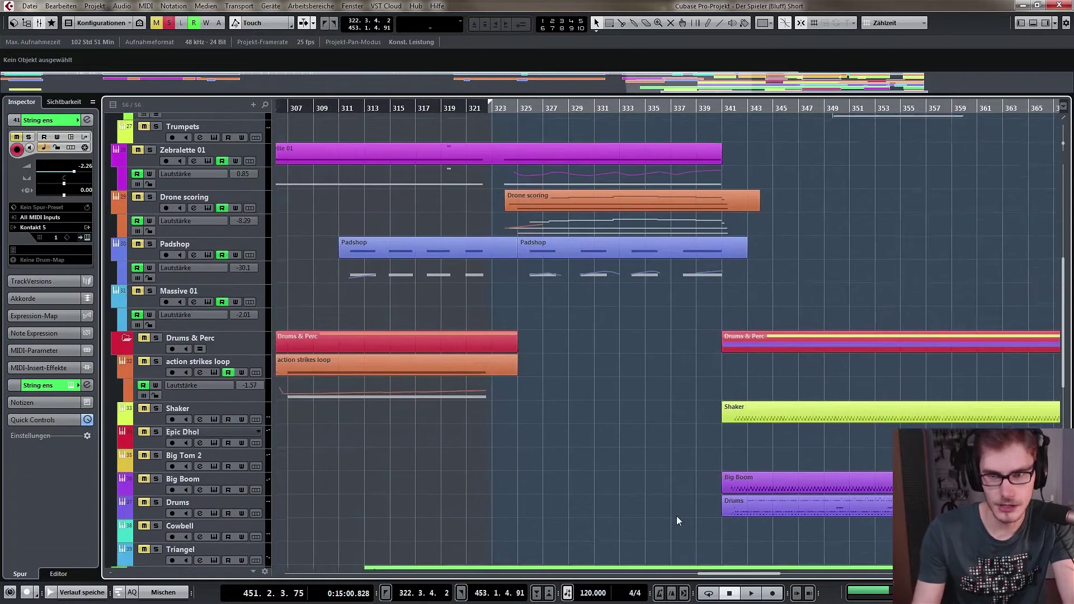
scroll(560, 343, up, 10)
scroll(560, 343, right, 11)
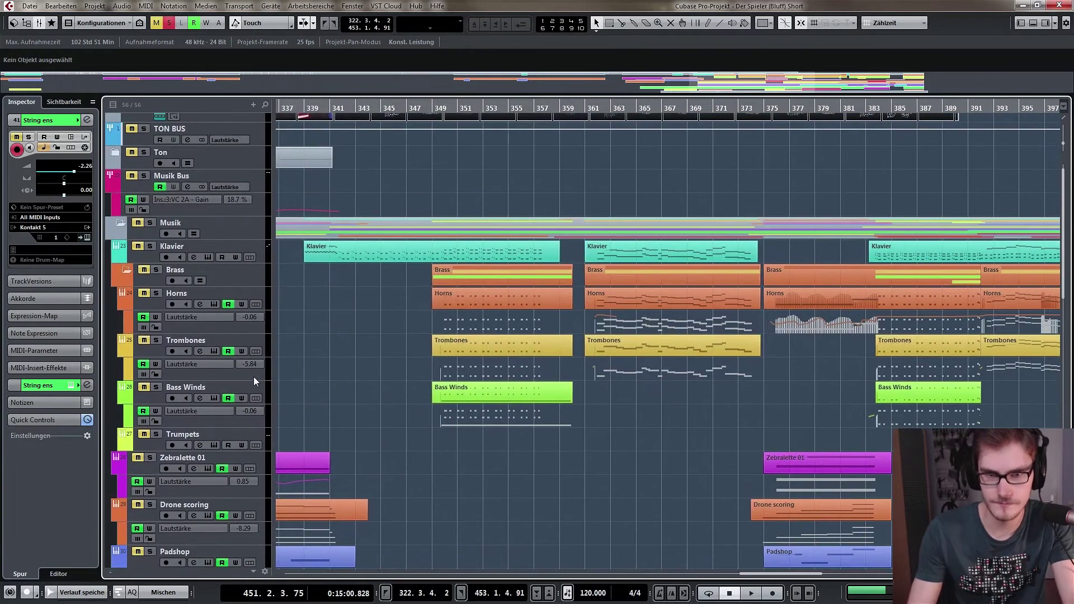
click(438, 126)
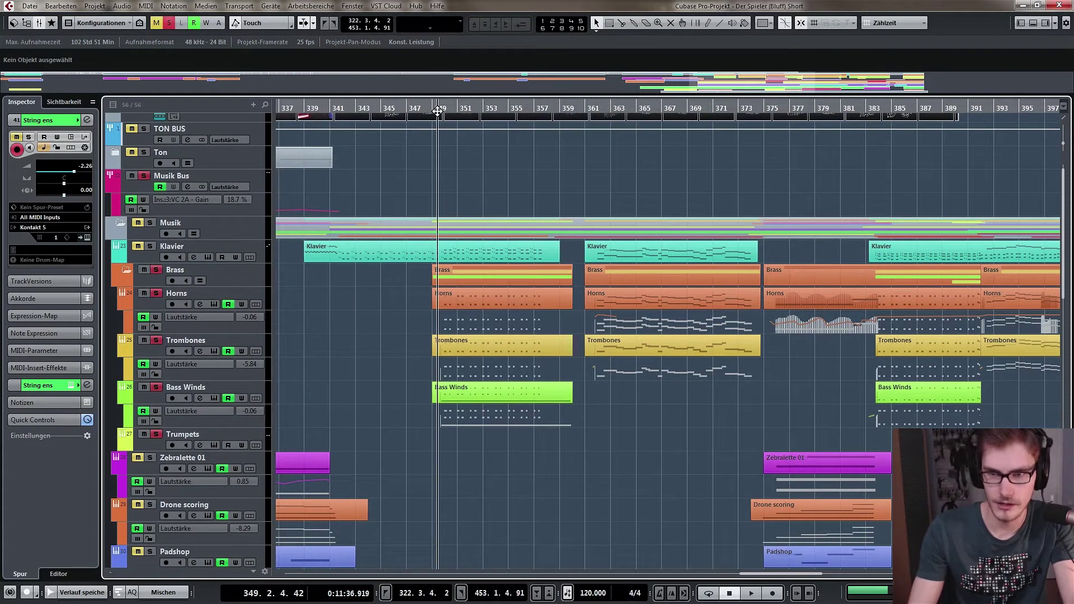
drag(551, 334, 445, 333)
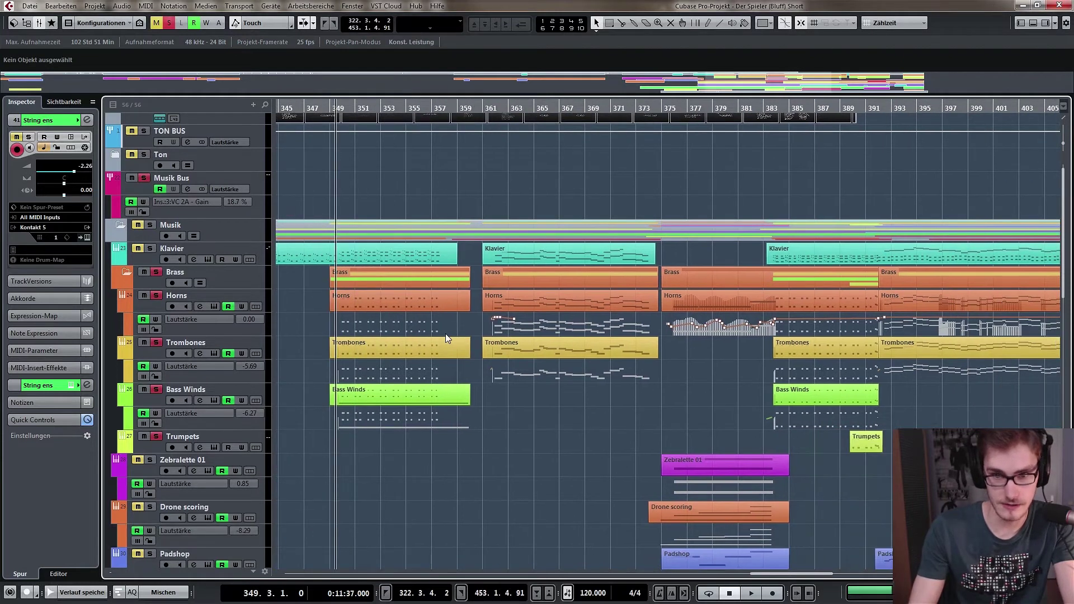
key(space)
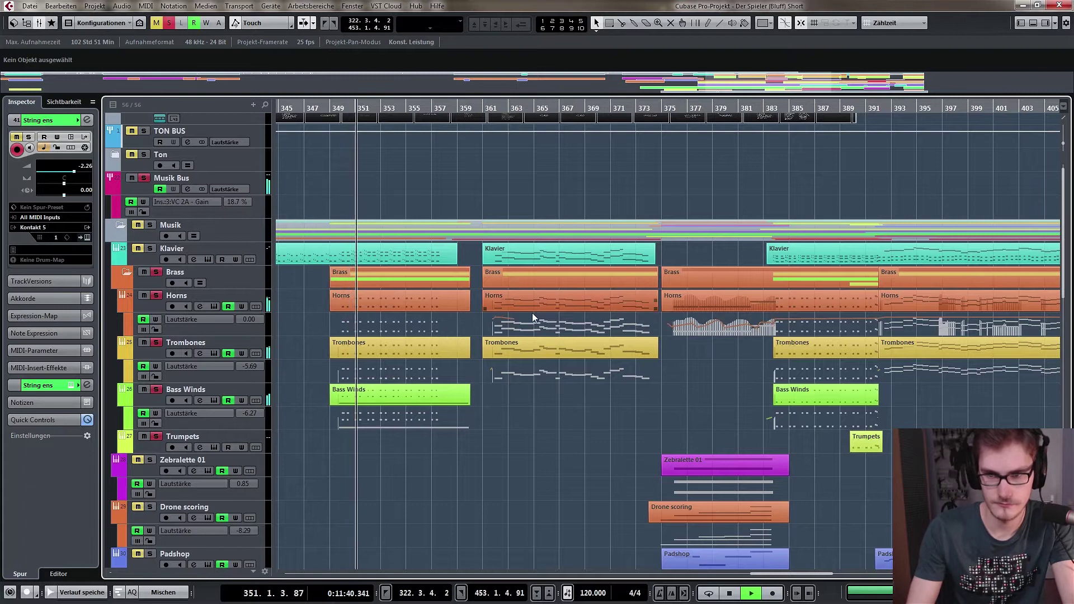
Play the soloed brass section from bar 361, where the Horns and Trombones melody begins, and stop playback.
key(space)
click(494, 108)
click(585, 299)
key(space)
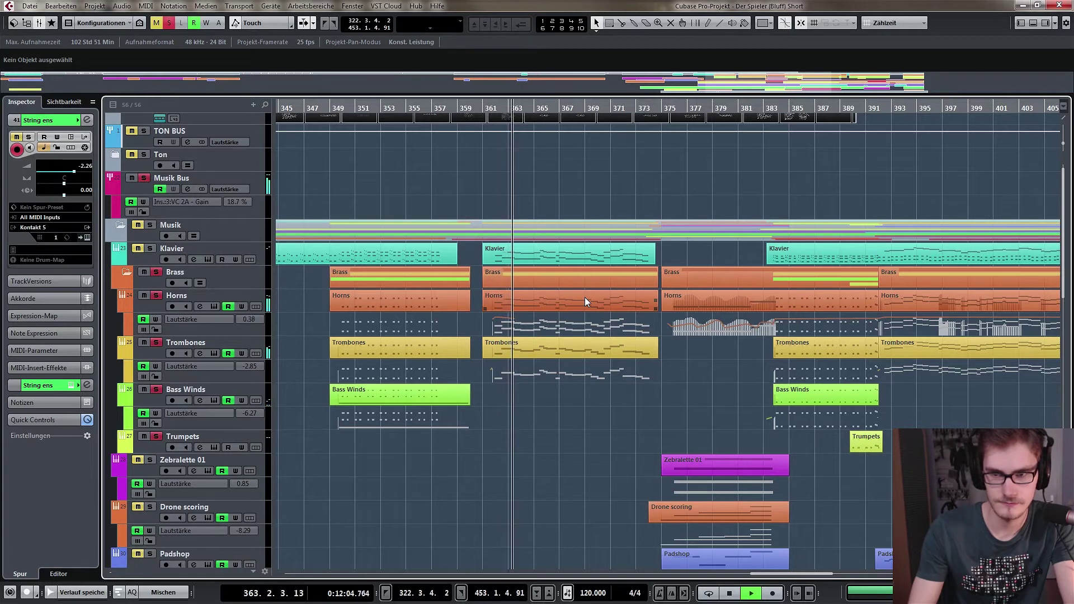
key(space)
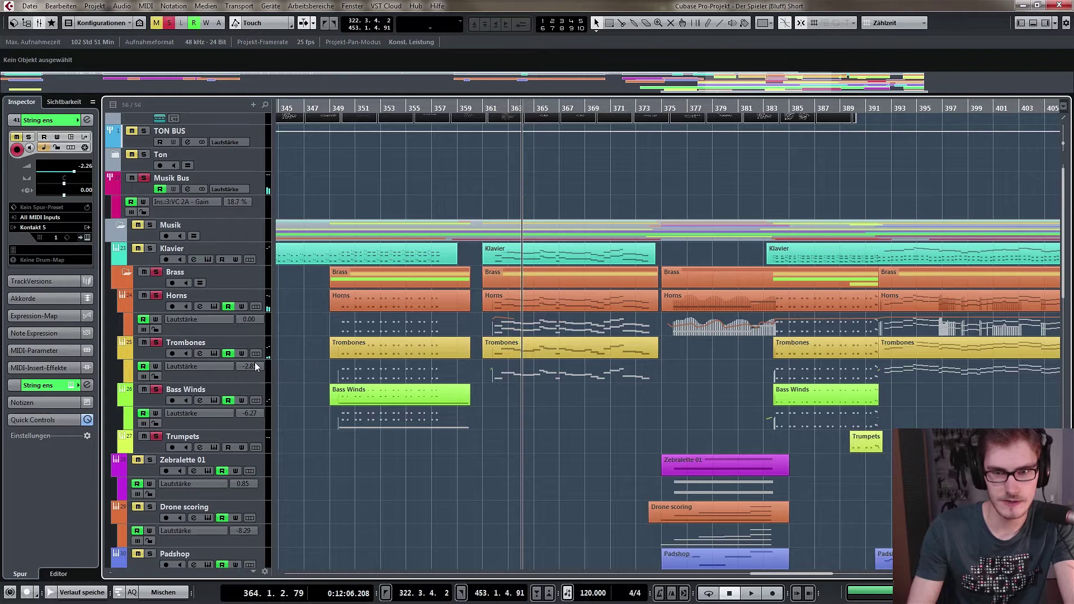
scroll(263, 358, down, 2)
scroll(263, 358, right, 3)
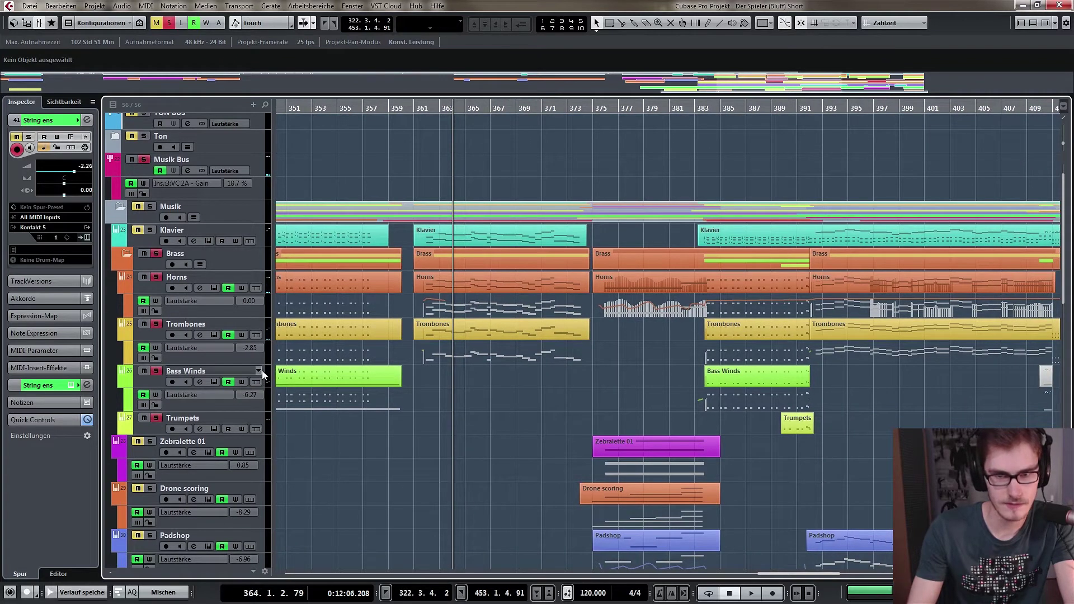
Play the soloed brass section from bar 384, where the Bass Winds part comes back in, and stop playback.
scroll(336, 378, left, 2)
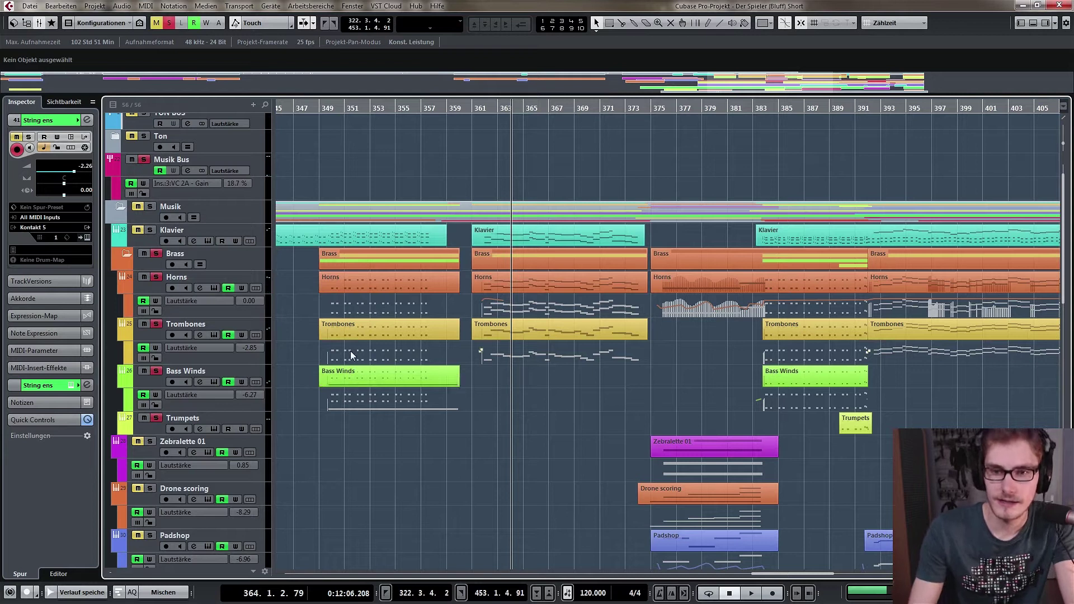
scroll(432, 311, right, 1)
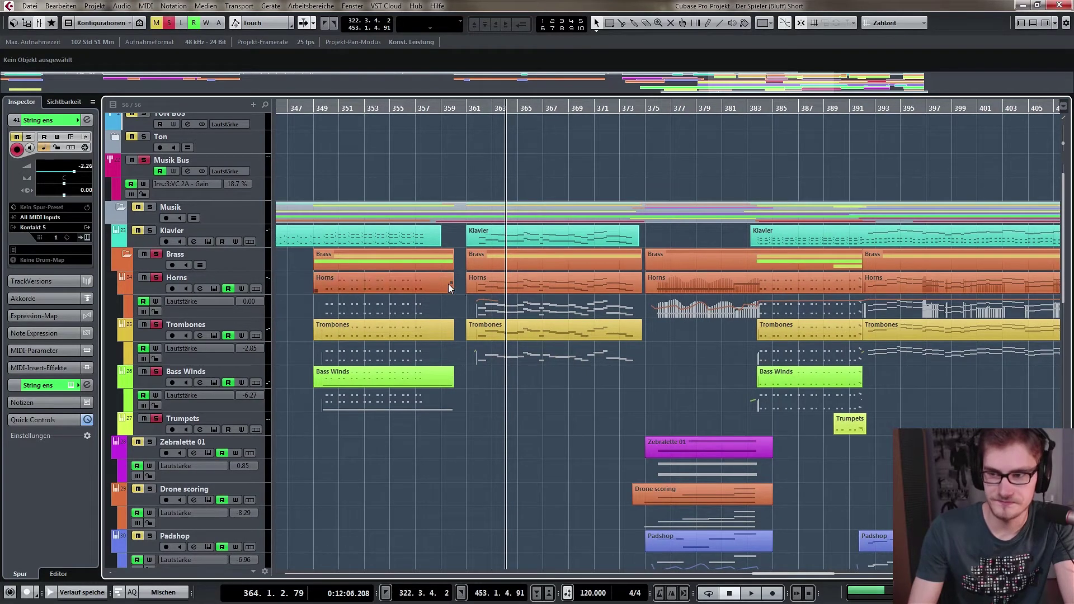
scroll(582, 277, right, 10)
scroll(575, 274, down, 1)
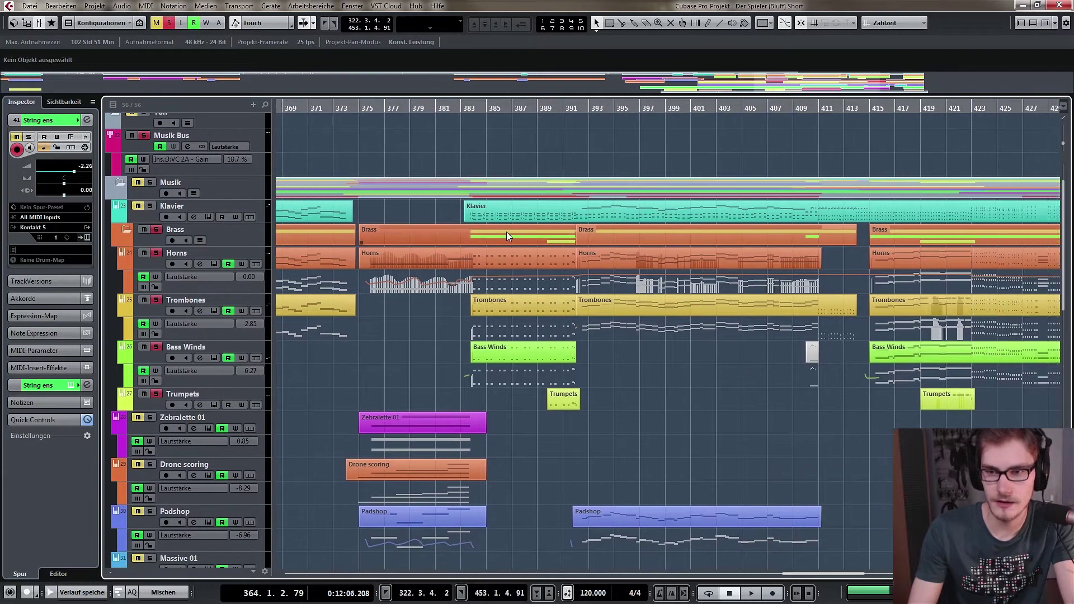
drag(466, 109, 480, 109)
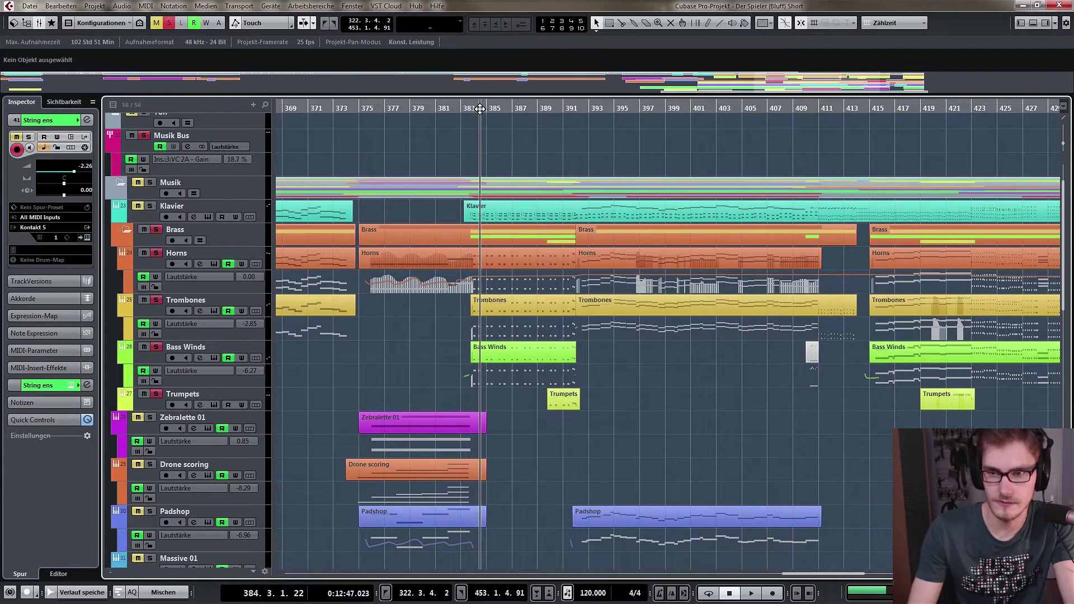
key(space)
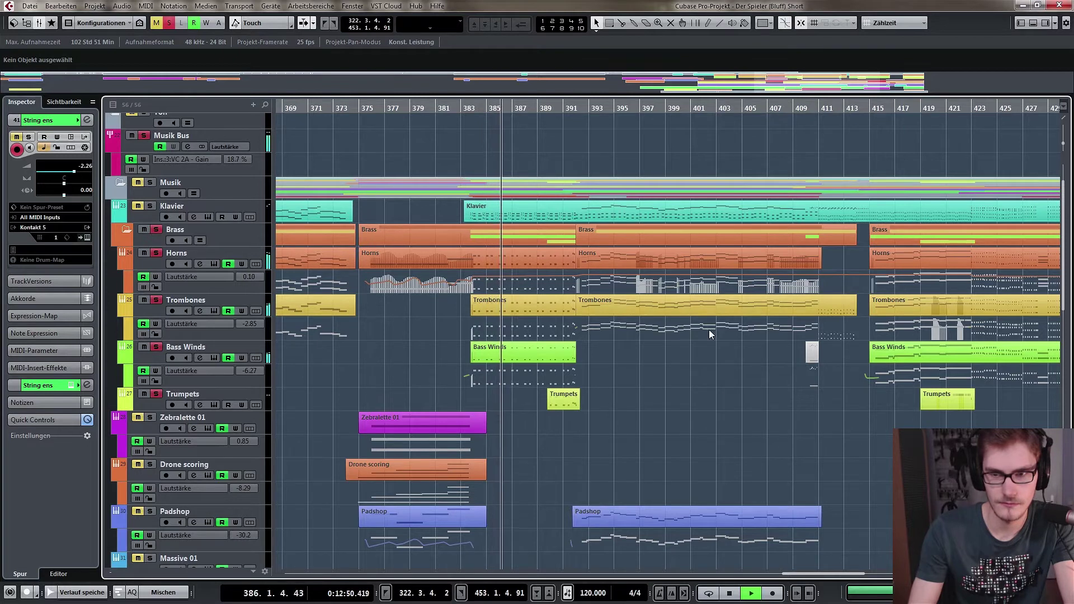
key(space)
Set the playhead to bar 423 and open the Horns part that starts at bar 415 in the Key Editor.
scroll(603, 375, up, 1)
scroll(603, 374, right, 3)
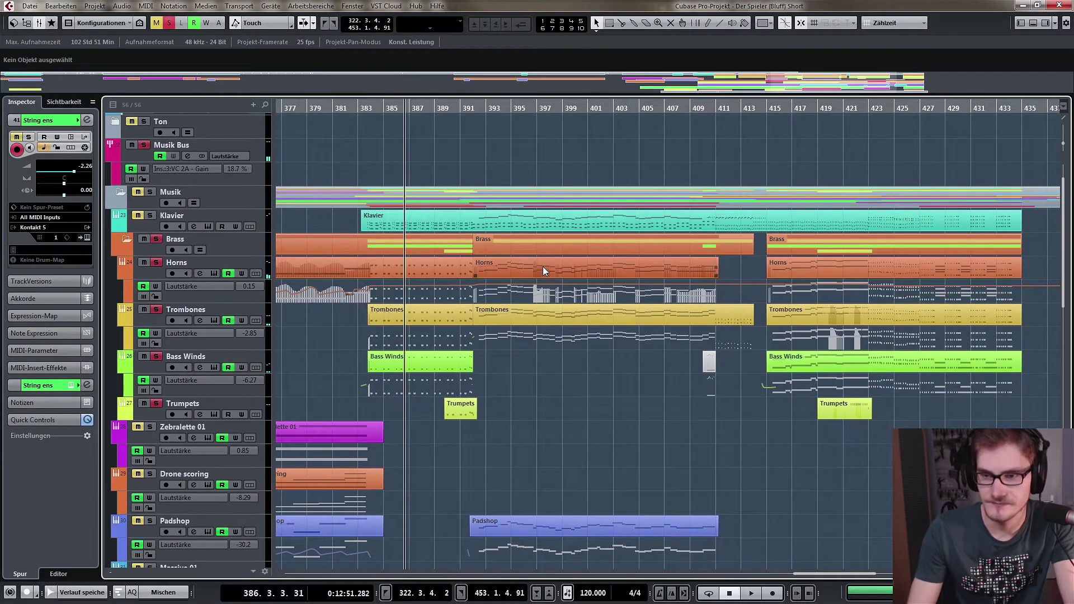
scroll(403, 310, right, 4)
scroll(401, 286, down, 1)
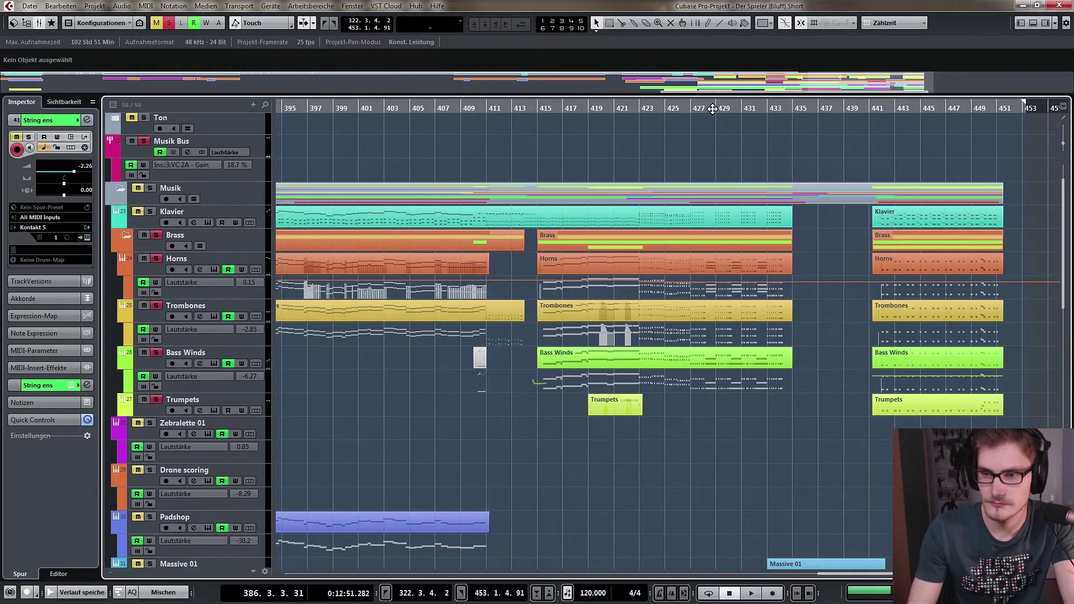
click(643, 108)
scroll(552, 153, right, 4)
scroll(553, 153, up, 1)
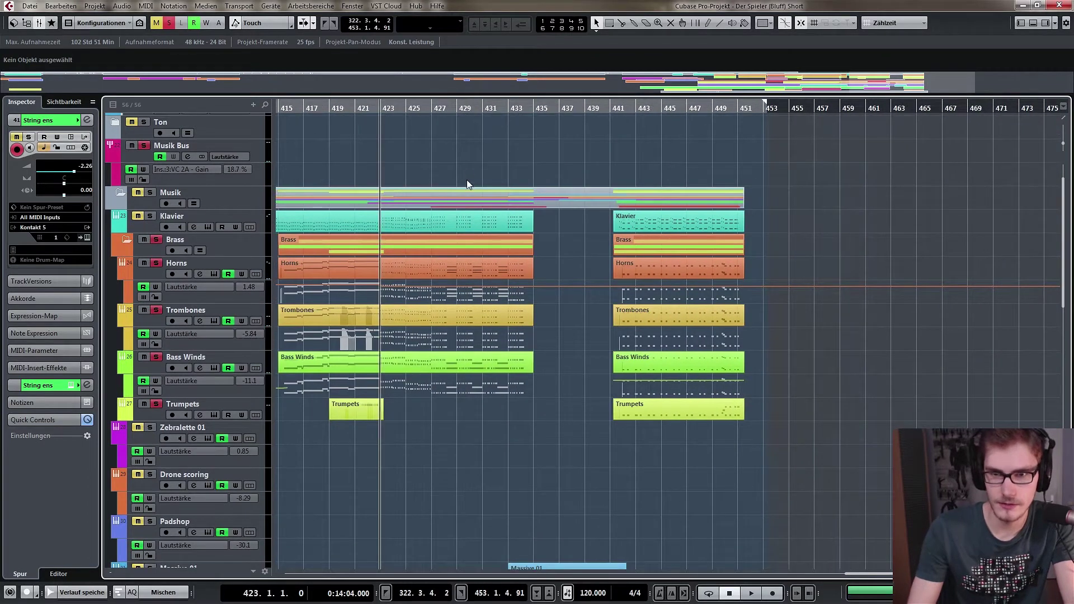
double_click(448, 272)
Examine the legato, staccato and swell notes of the Horns part and their articulation lane between bars 419 and 434.
scroll(621, 224, right, 10)
scroll(346, 200, up, 2)
scroll(535, 237, down, 3)
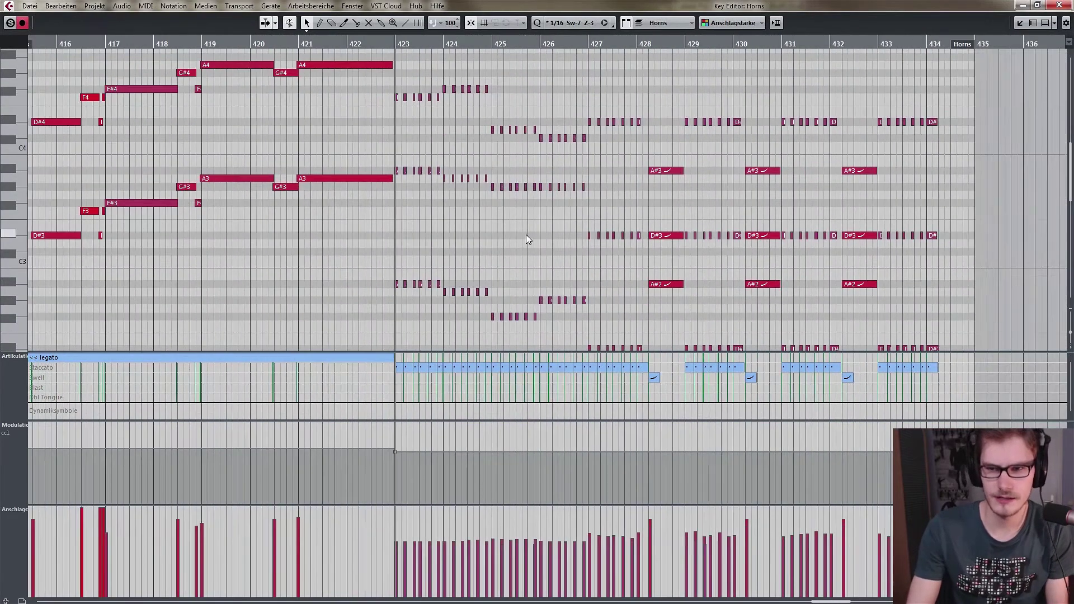
scroll(526, 235, down, 3)
drag(657, 226, 530, 190)
scroll(447, 204, up, 5)
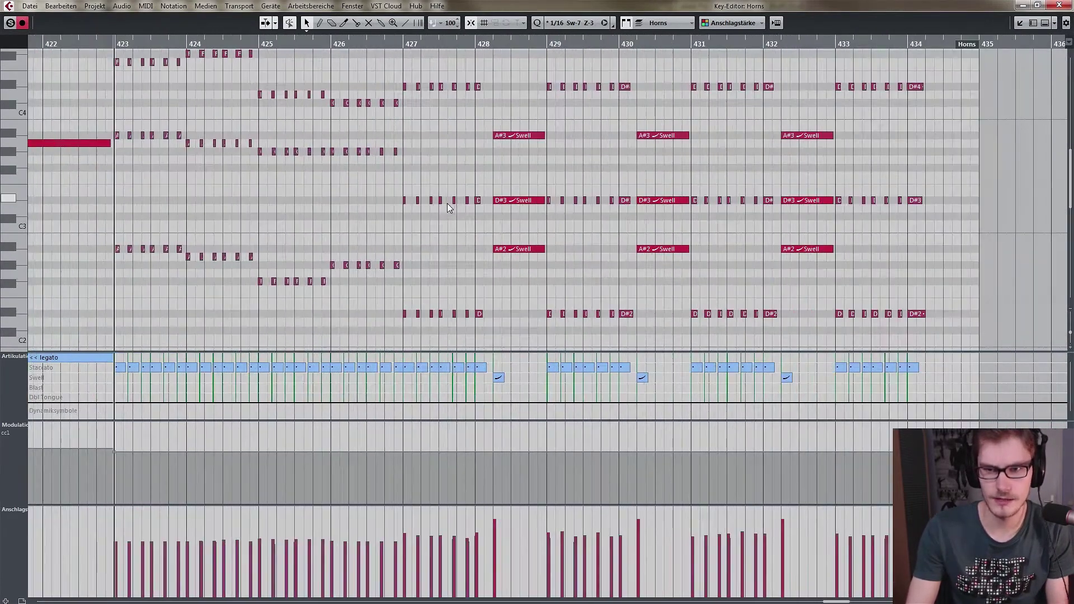
drag(364, 139, 401, 187)
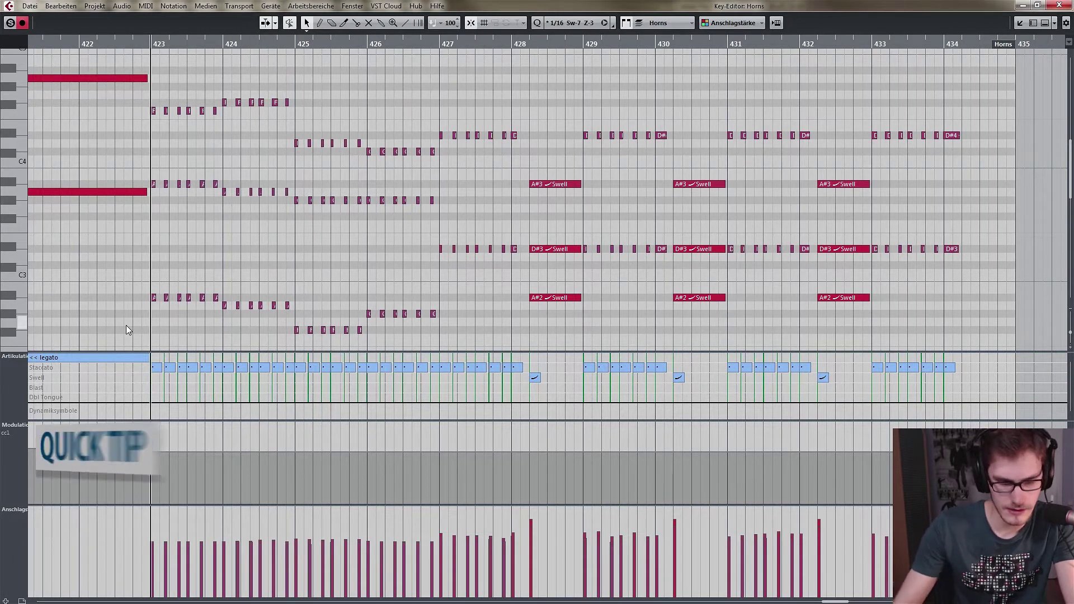
scroll(123, 331, left, 3)
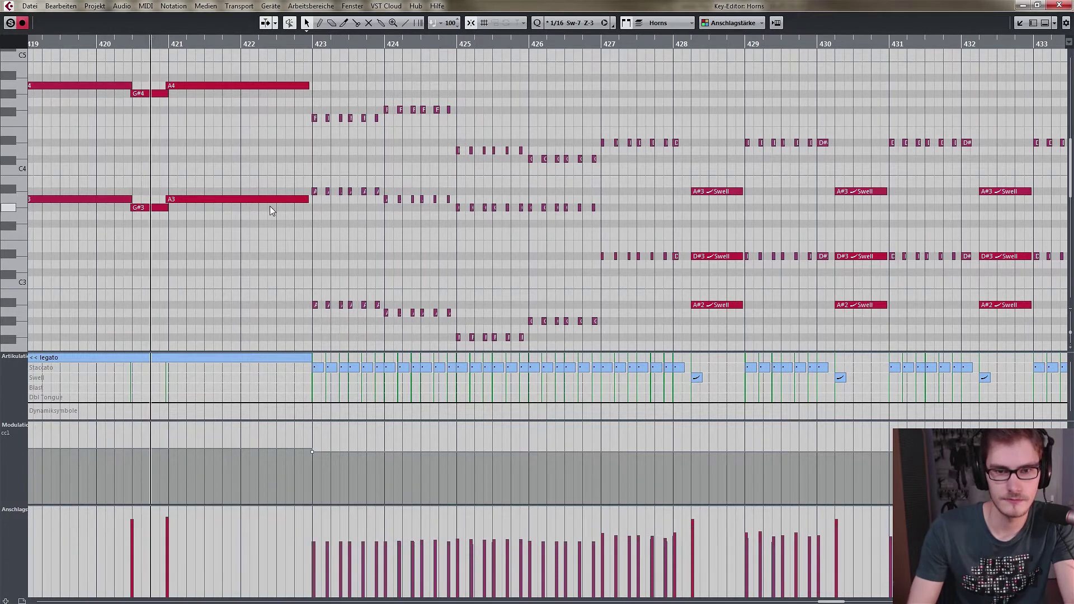
Play the Horns swell from bar 428 and close the Key Editor.
scroll(461, 195, right, 5)
click(395, 44)
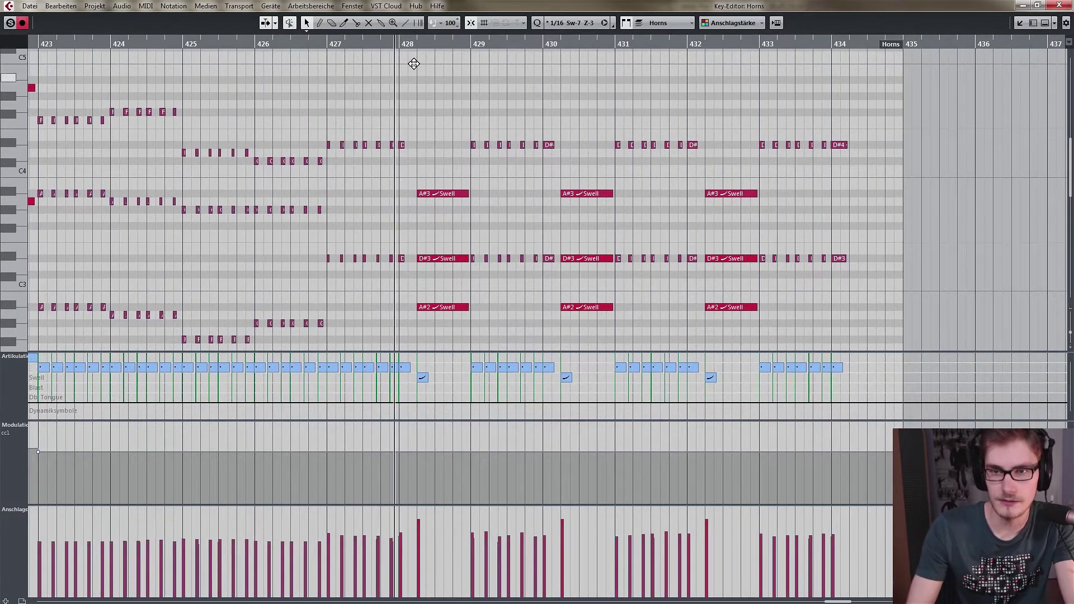
key(space)
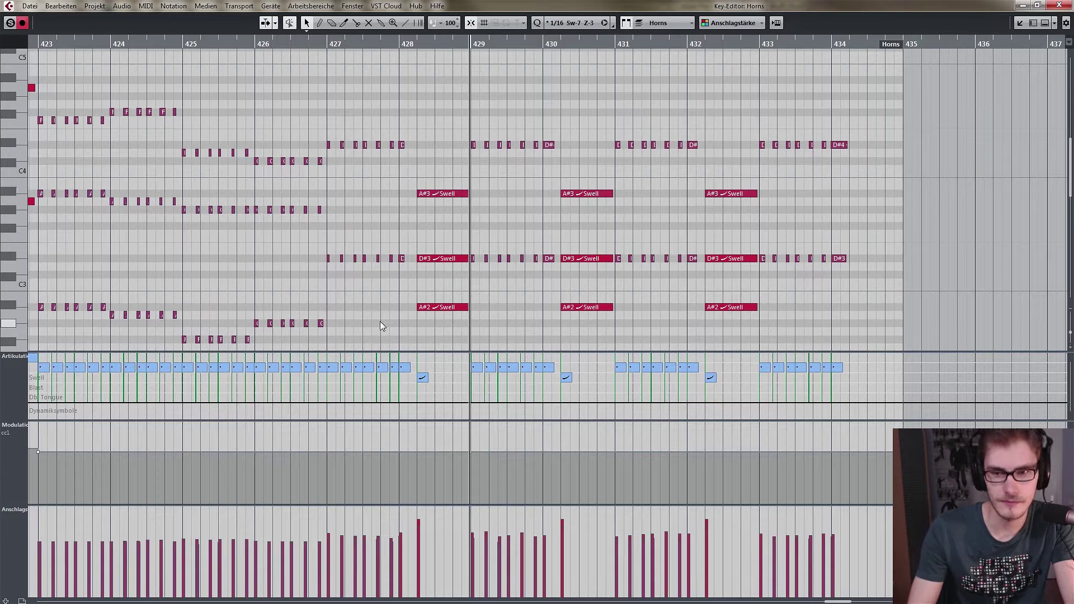
key(Escape)
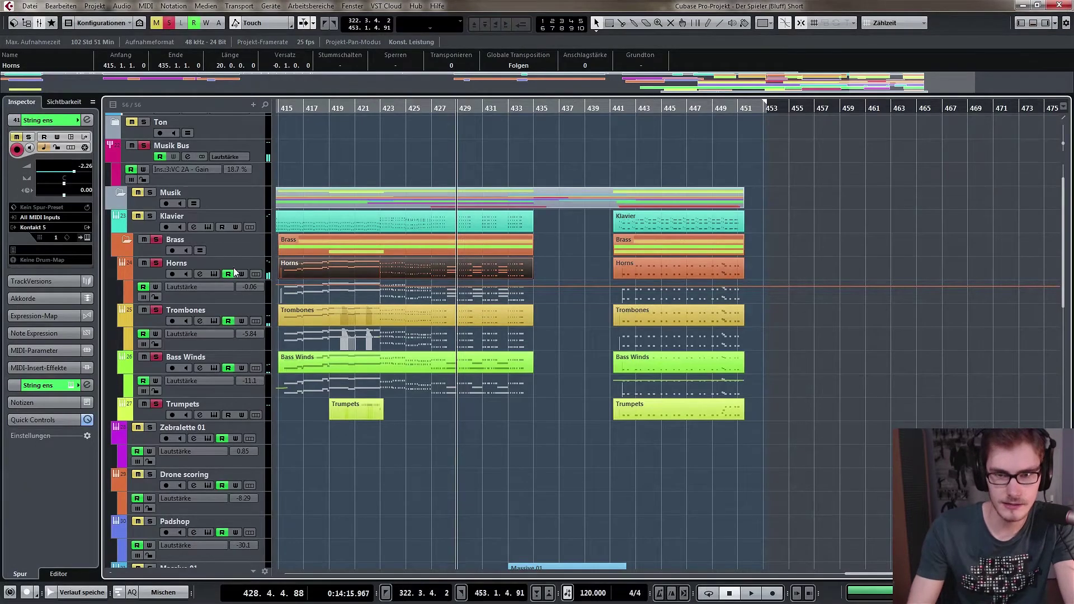
Open the Horns track's Kontakt instrument, view its Staccatos and Expressions articulations, and close the instrument window.
click(267, 269)
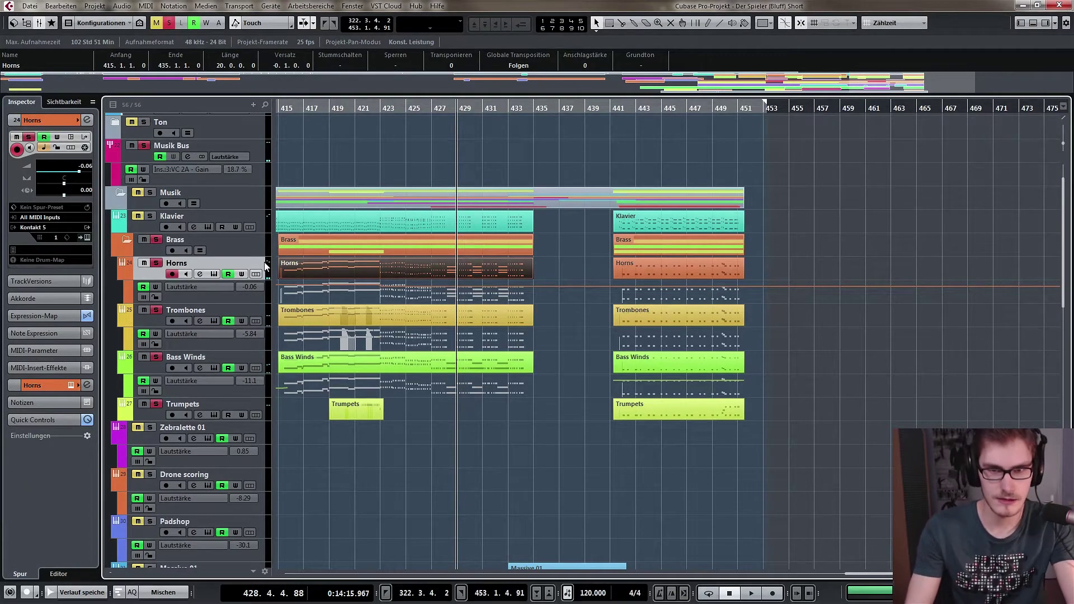
key(ctrl+e)
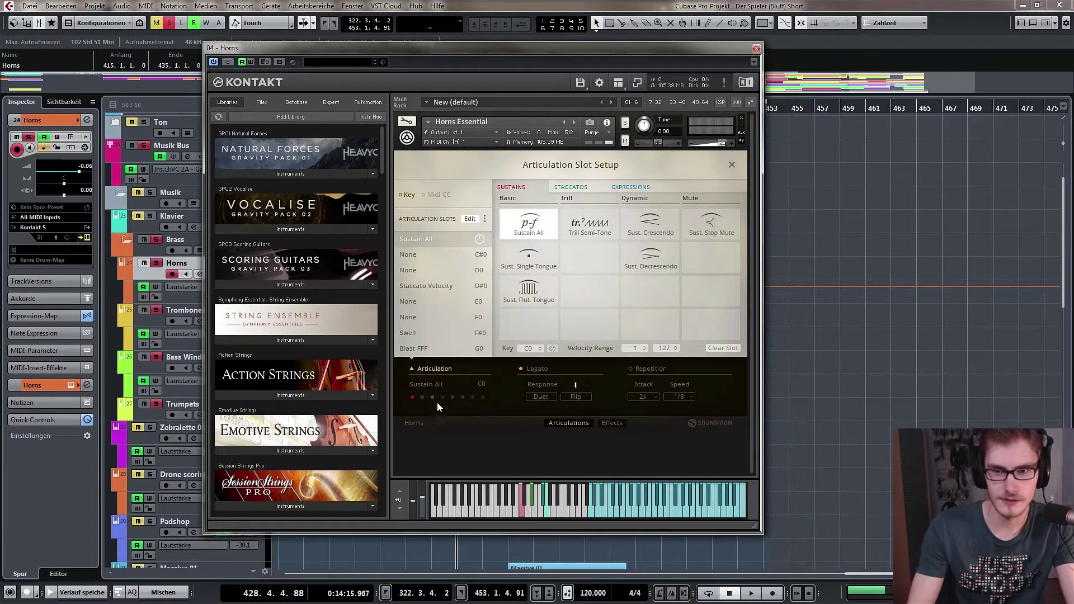
click(570, 188)
click(637, 187)
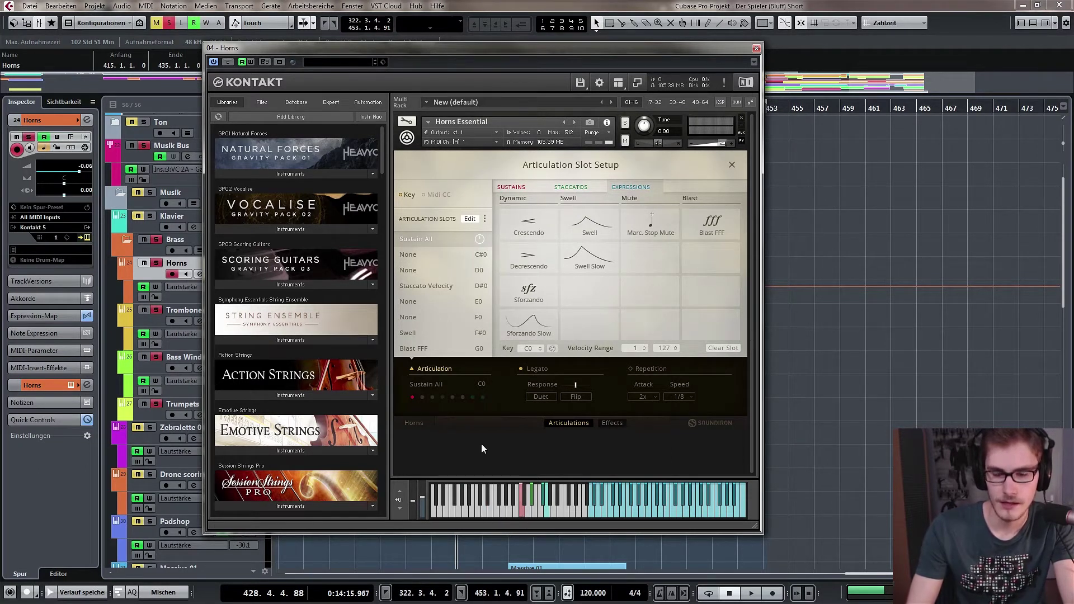
click(756, 48)
Open the Bass Winds part starting at bar 349 in the Key Editor and delete its long C#-1 keyswitch note.
scroll(548, 188, left, 6)
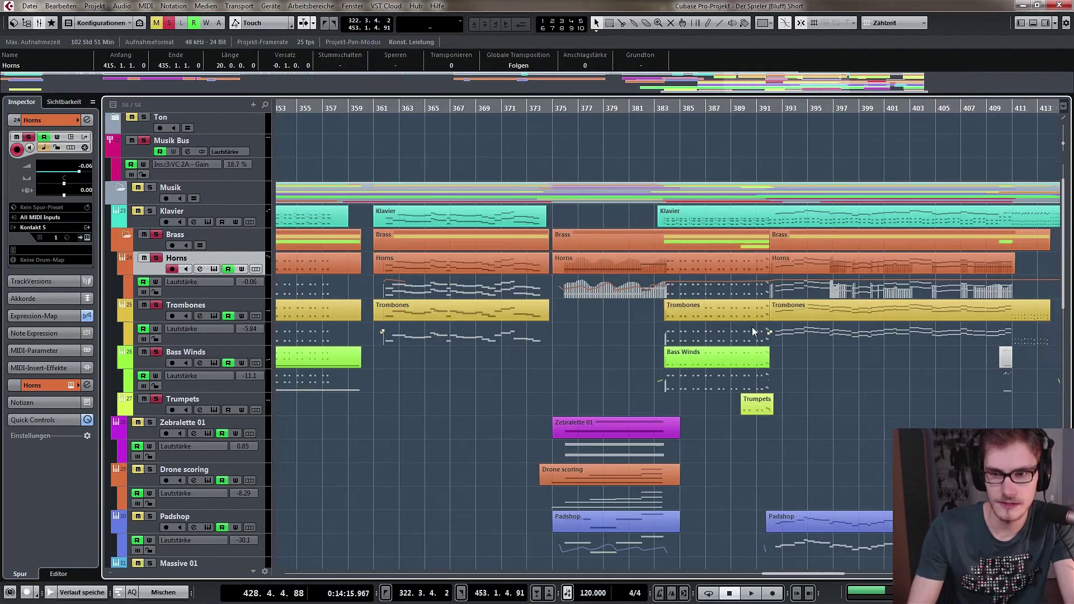
scroll(530, 333, down, 1)
scroll(556, 326, left, 2)
click(428, 174)
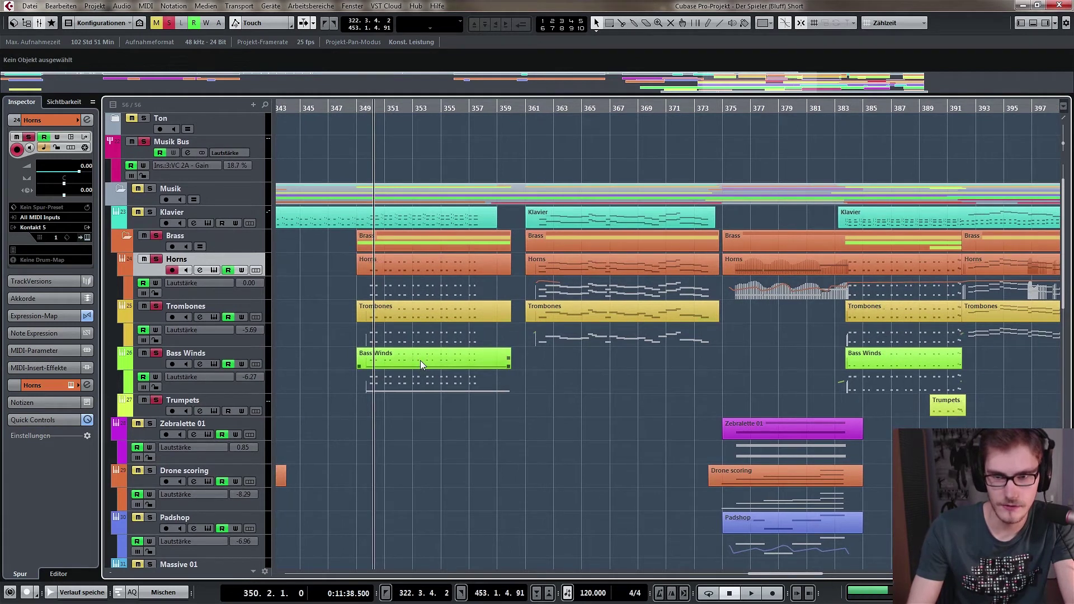
double_click(421, 362)
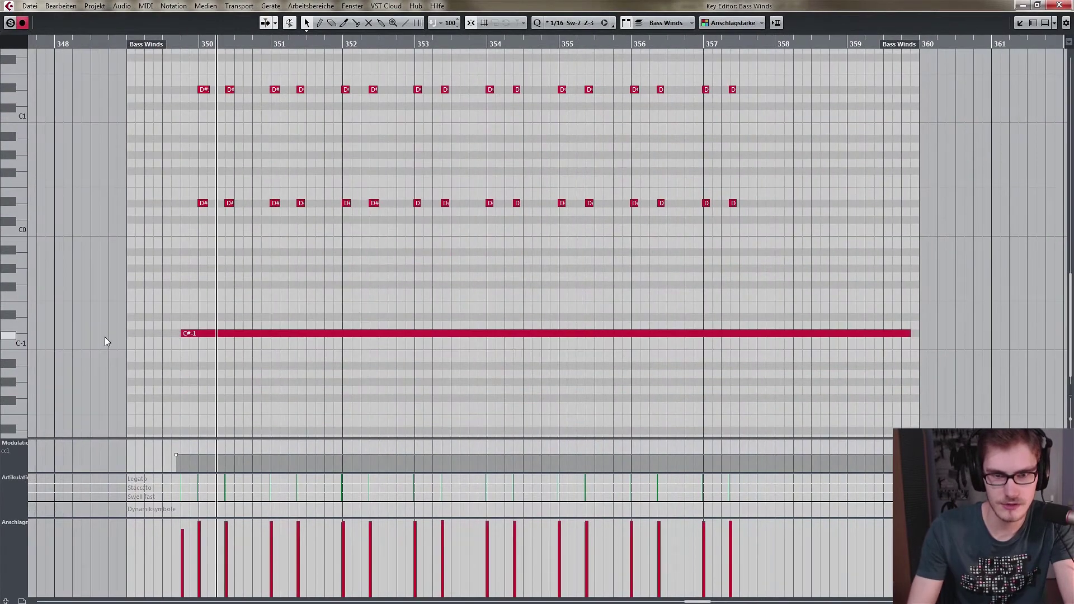
click(197, 335)
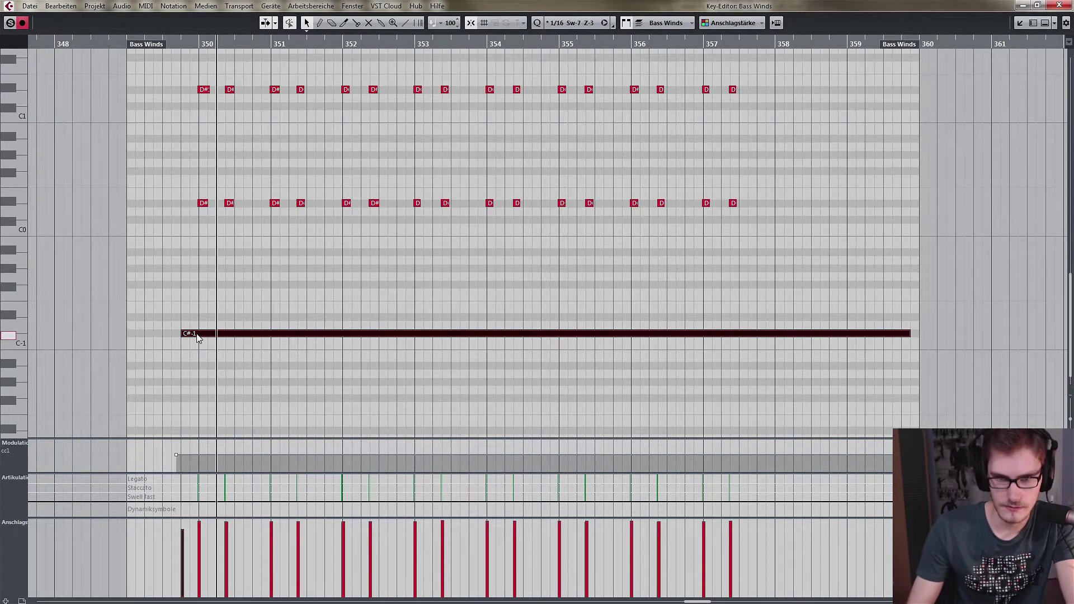
key(Delete)
Assign the Staccato articulation to all remaining D#0 and D#1 notes of the Bass Winds part and close the editor.
drag(169, 118, 903, 326)
right_click(518, 321)
click(524, 317)
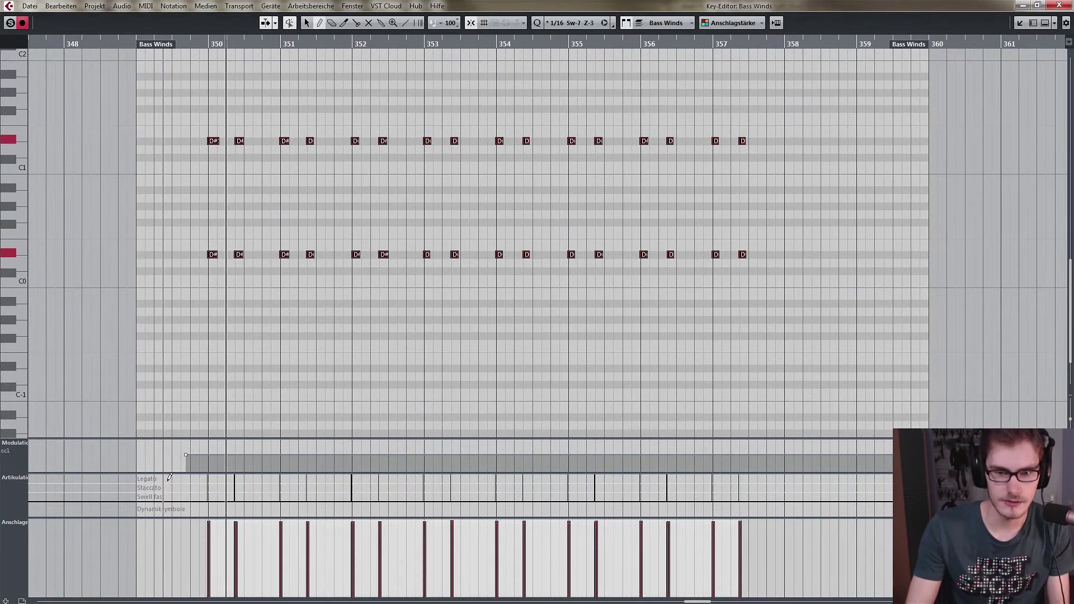
click(230, 488)
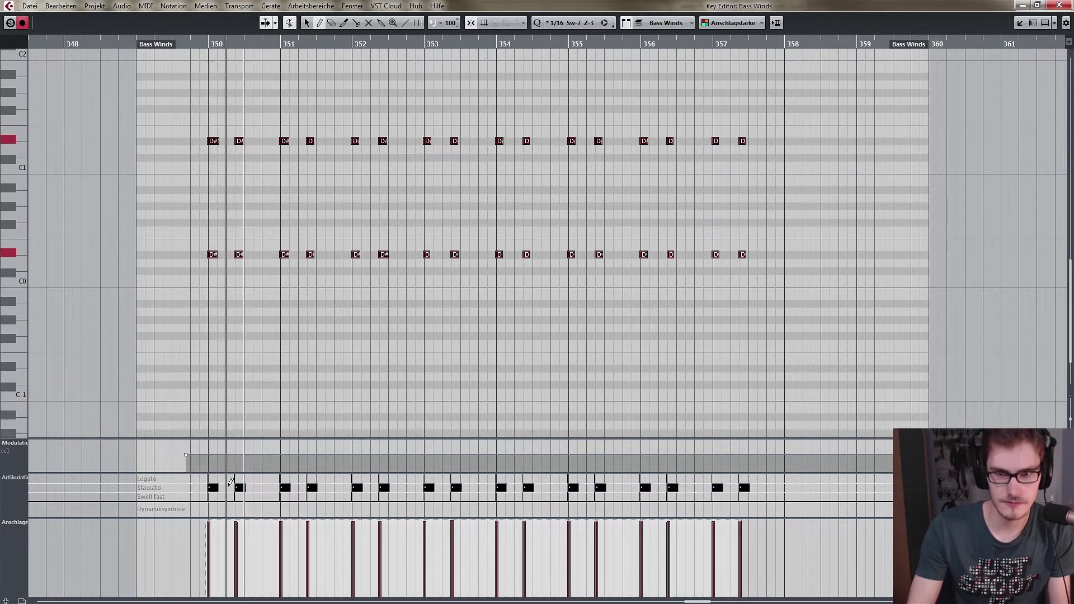
key(1)
click(310, 357)
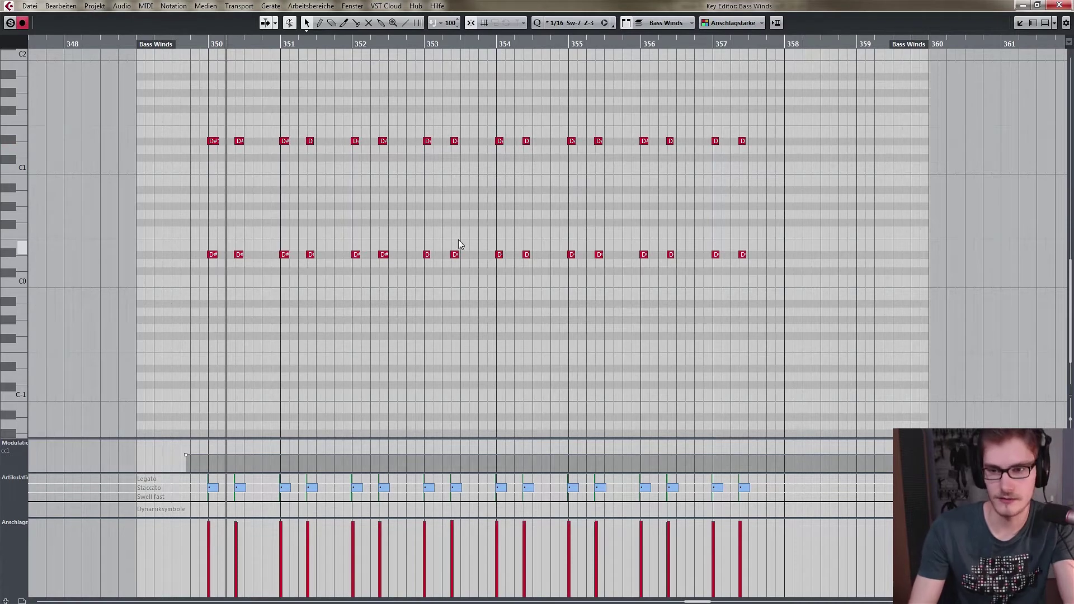
scroll(209, 280, up, 3)
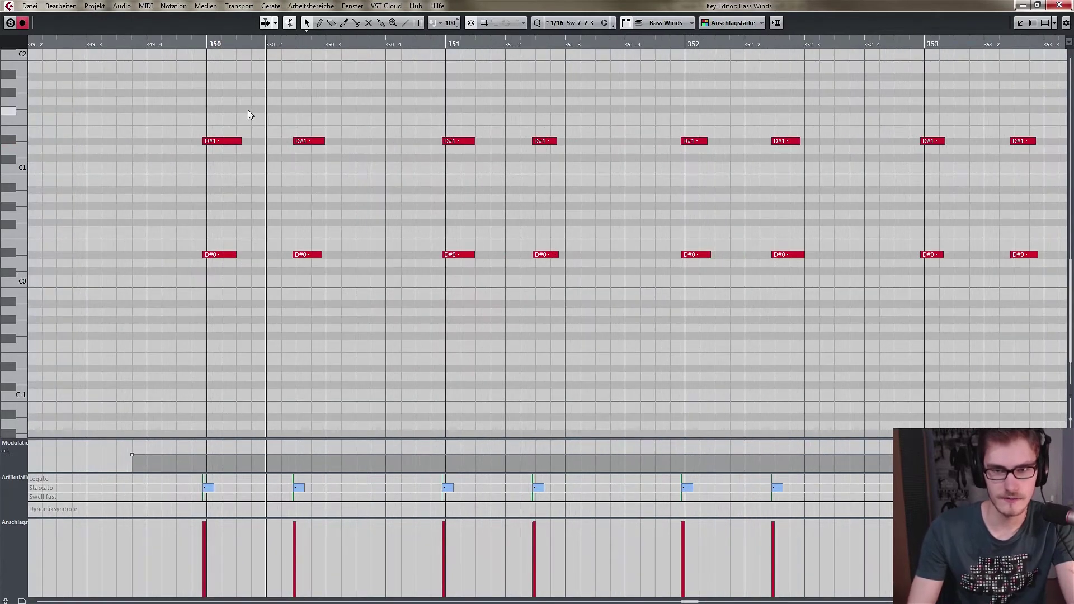
key(Return)
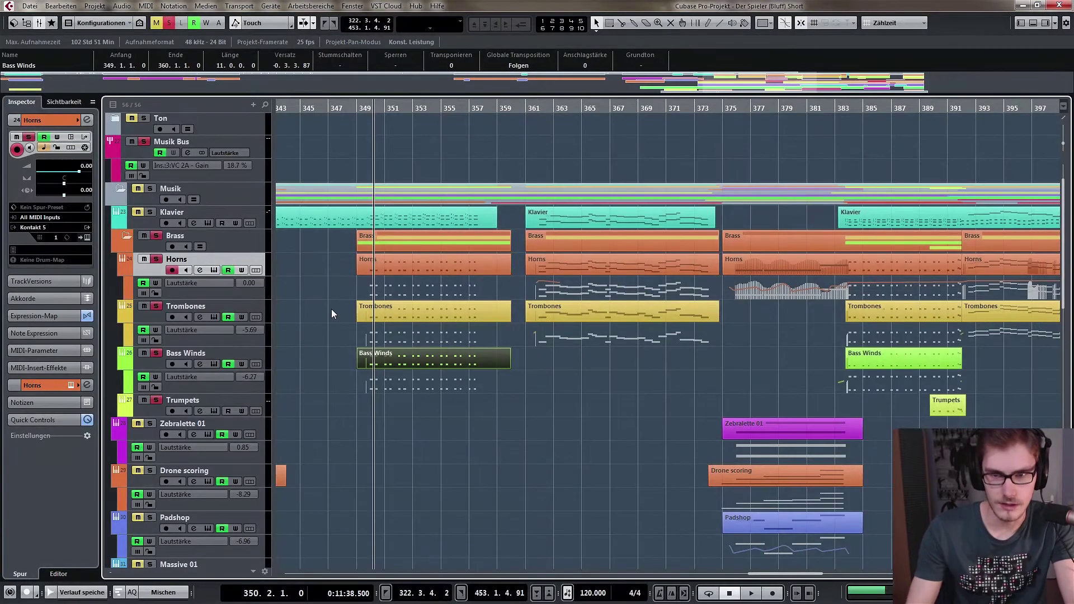
Show the Horns track's expression map, view the Symphony Essentials Brass sound slots in the expression map setup, and close it.
click(56, 316)
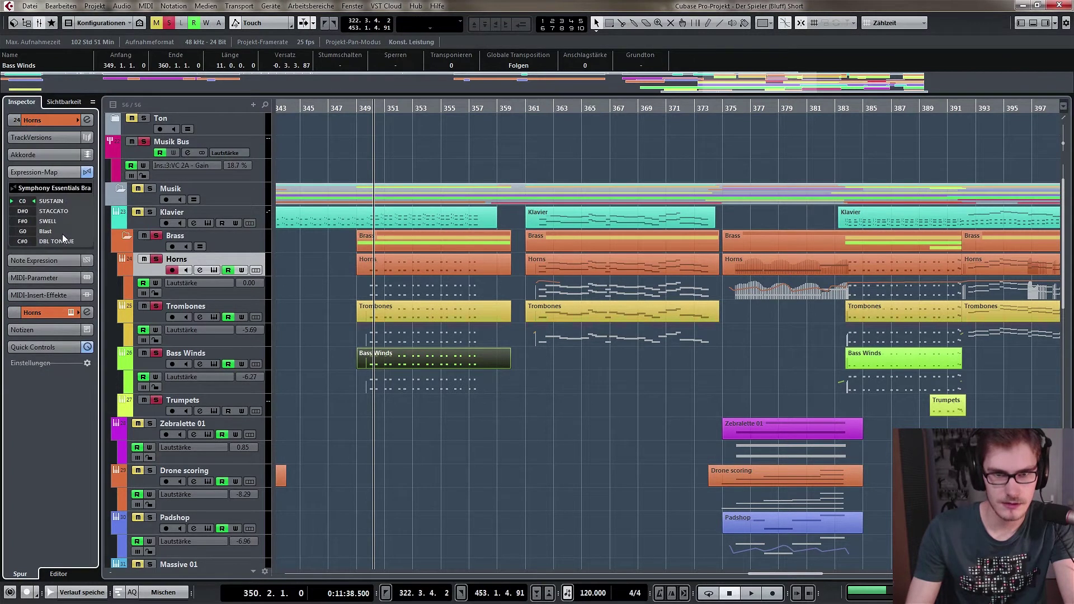
click(62, 189)
click(67, 240)
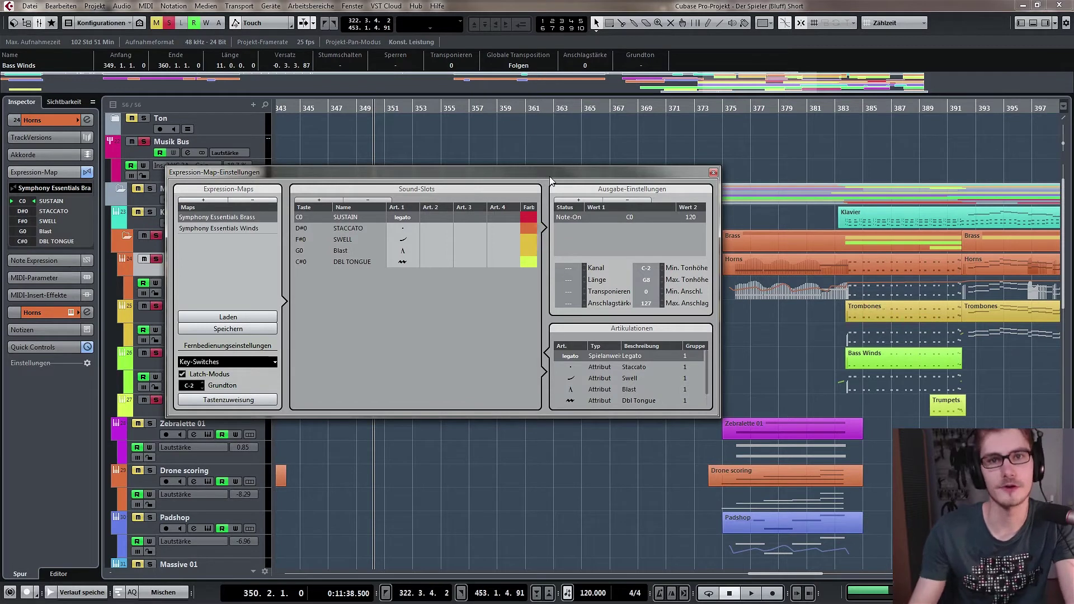
click(712, 172)
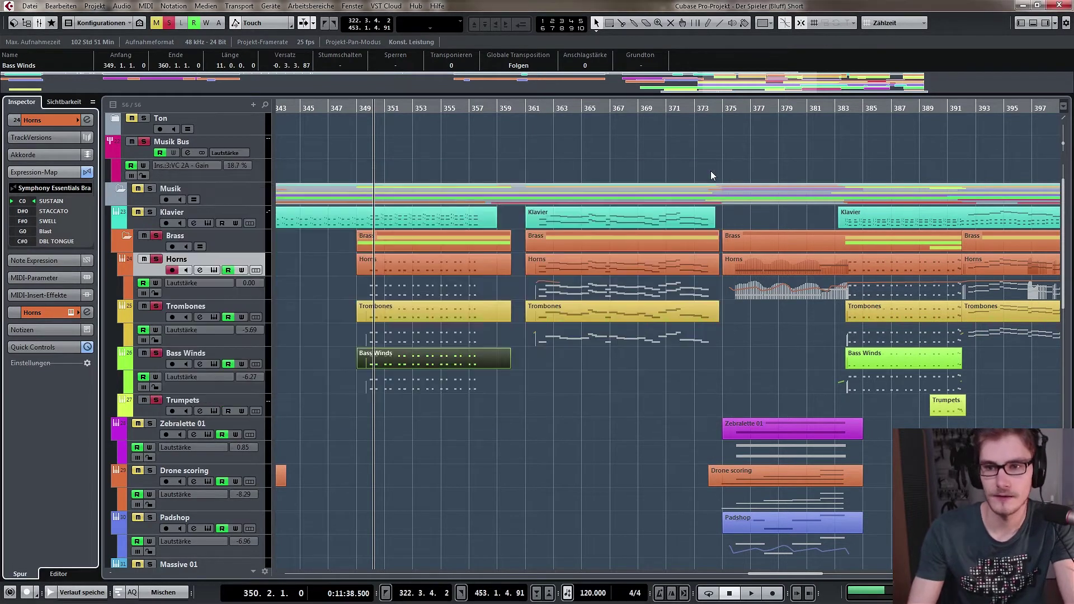
Check the staccato articulations of the Trombones part starting at bar 349 in the Key Editor and close the editor.
click(534, 399)
double_click(405, 317)
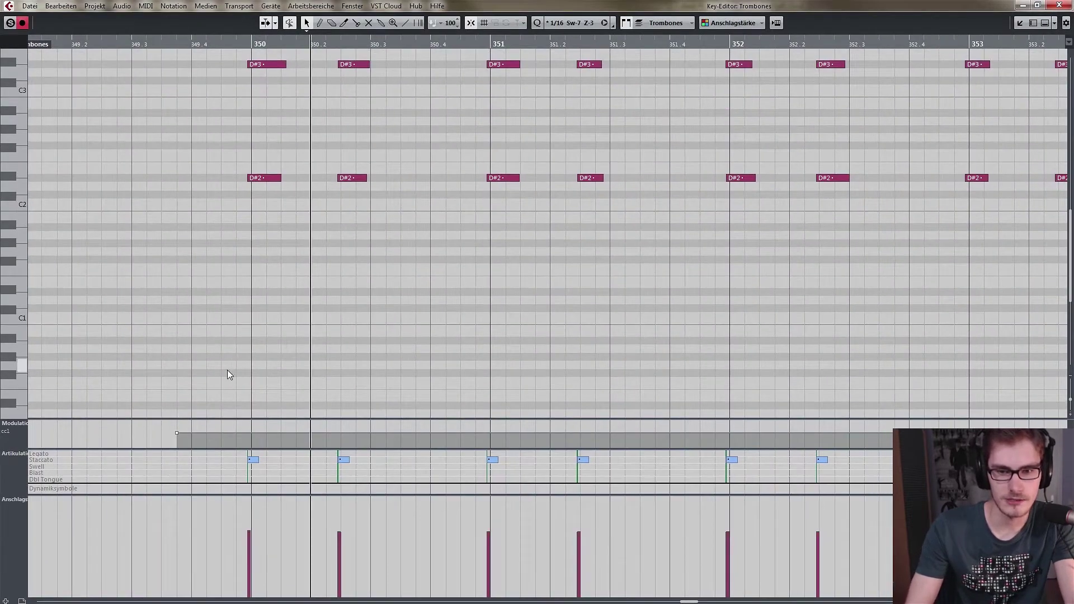
key(Return)
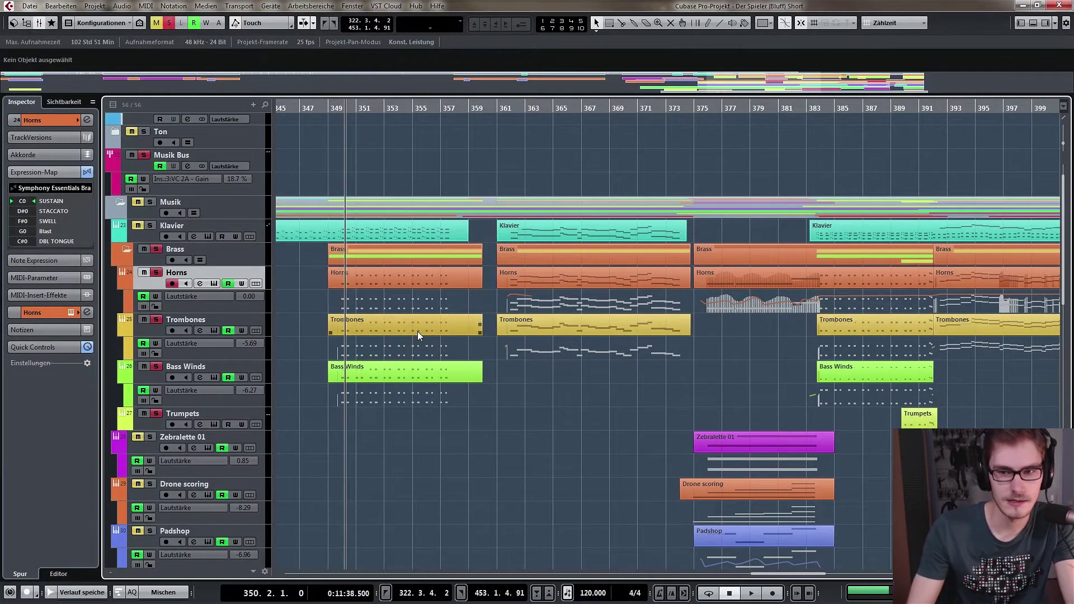
scroll(488, 417, right, 7)
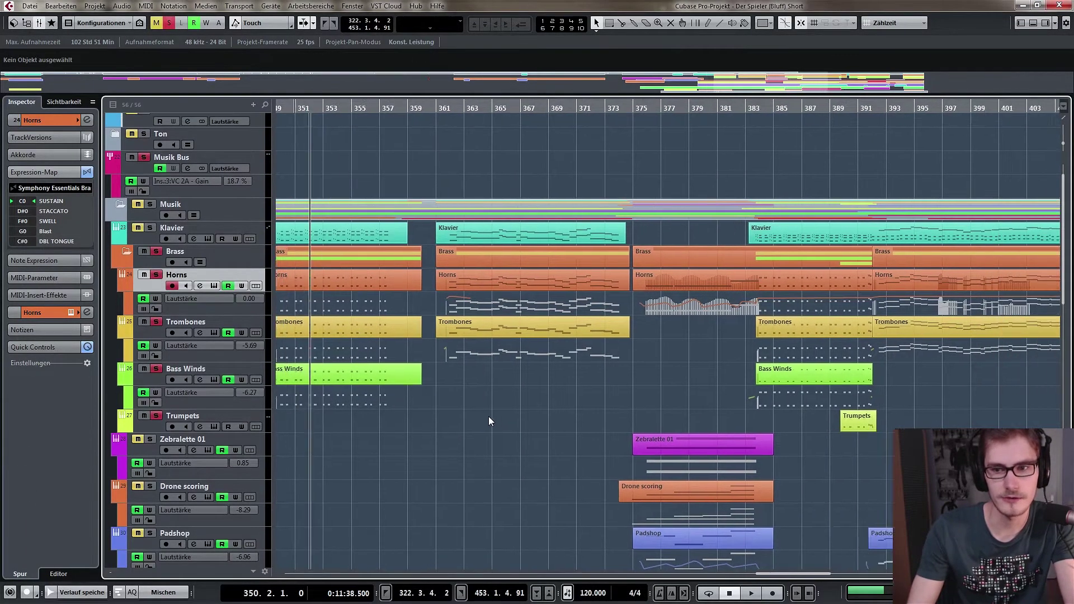
scroll(418, 416, right, 2)
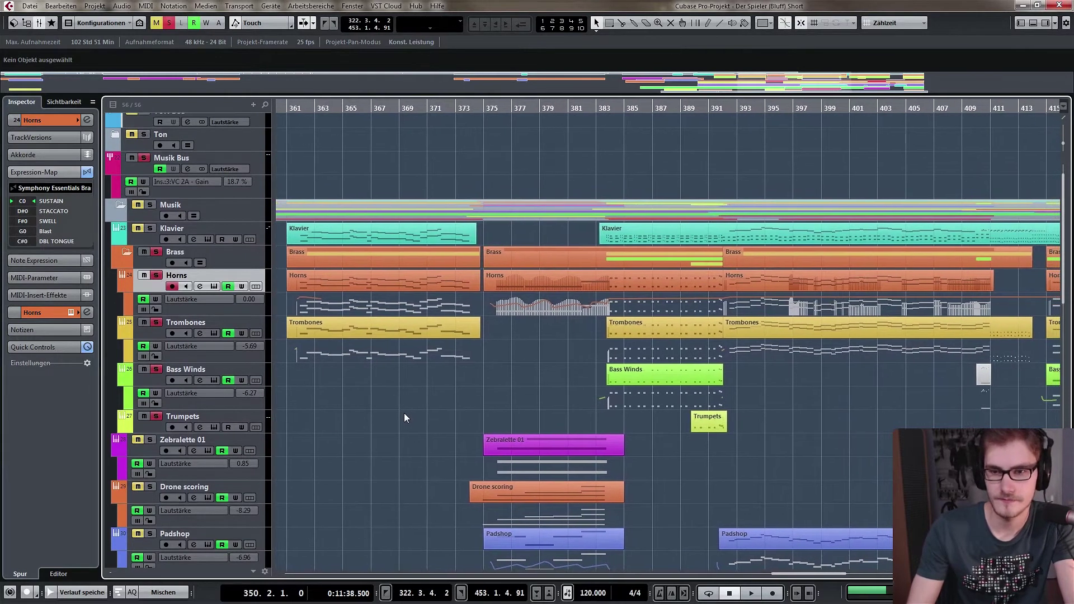
scroll(577, 424, right, 3)
scroll(532, 411, down, 1)
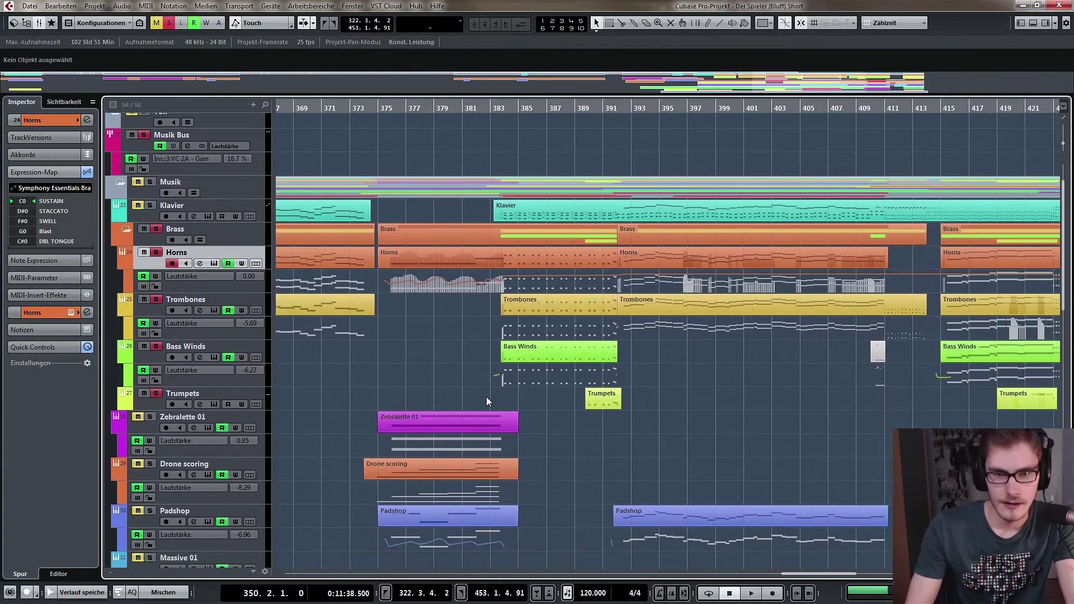
Turn off solo for the Brass folder track.
scroll(488, 385, right, 5)
scroll(334, 332, down, 2)
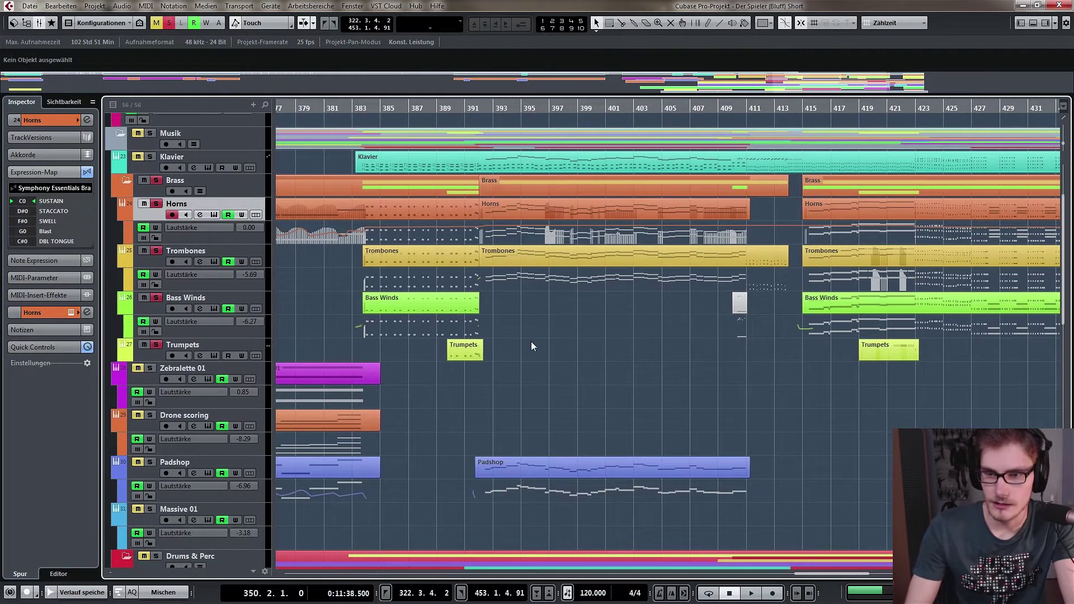
scroll(593, 335, left, 6)
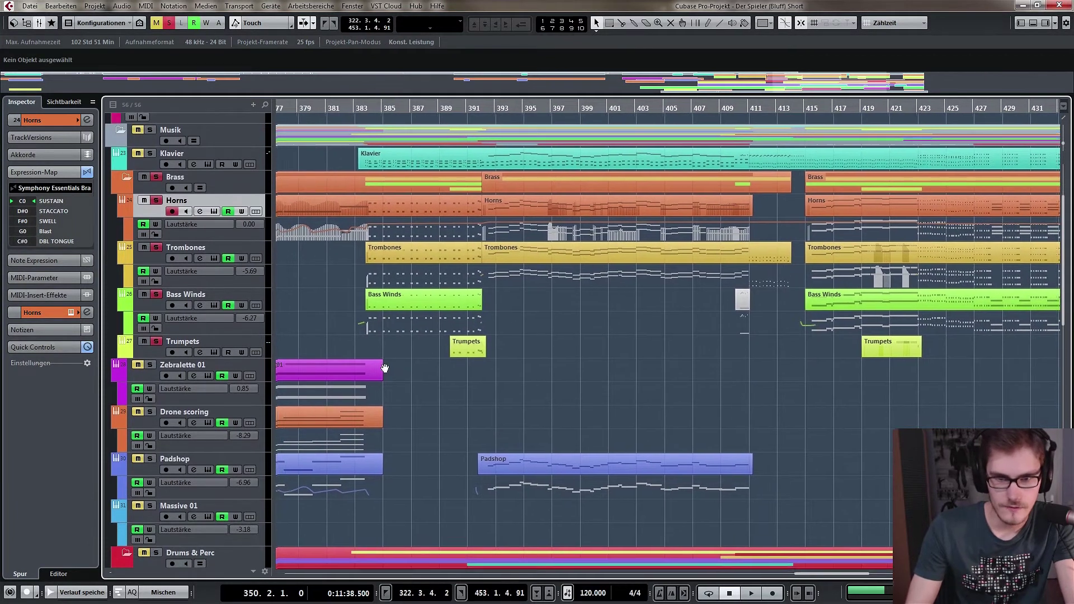
scroll(126, 272, down, 1)
click(159, 149)
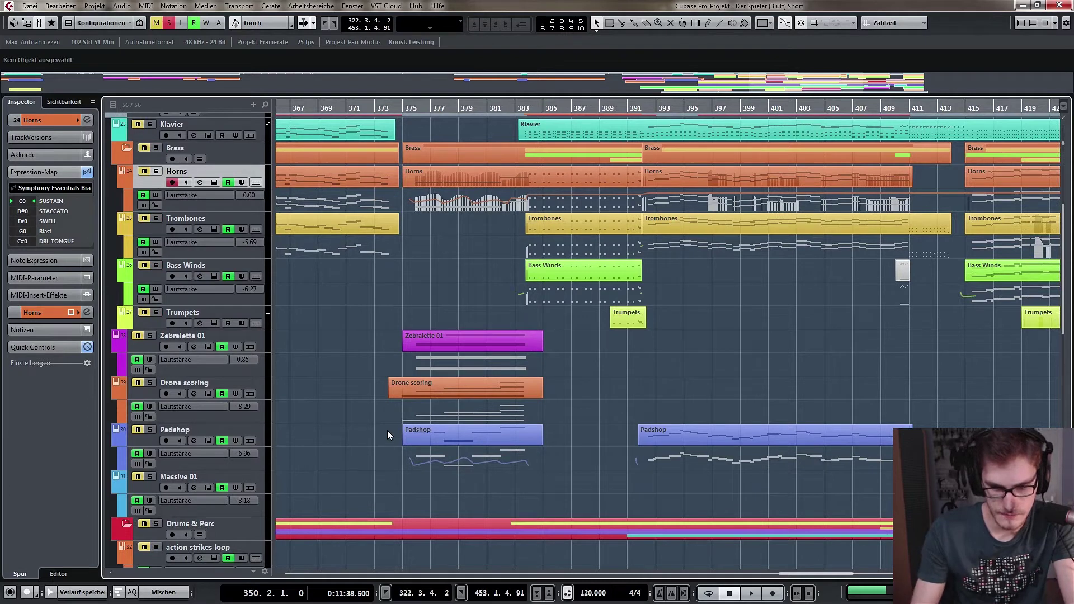
Solo the Klavier track and play the arrangement from bar 340.
scroll(391, 434, up, 3)
scroll(469, 462, up, 1)
scroll(469, 462, left, 3)
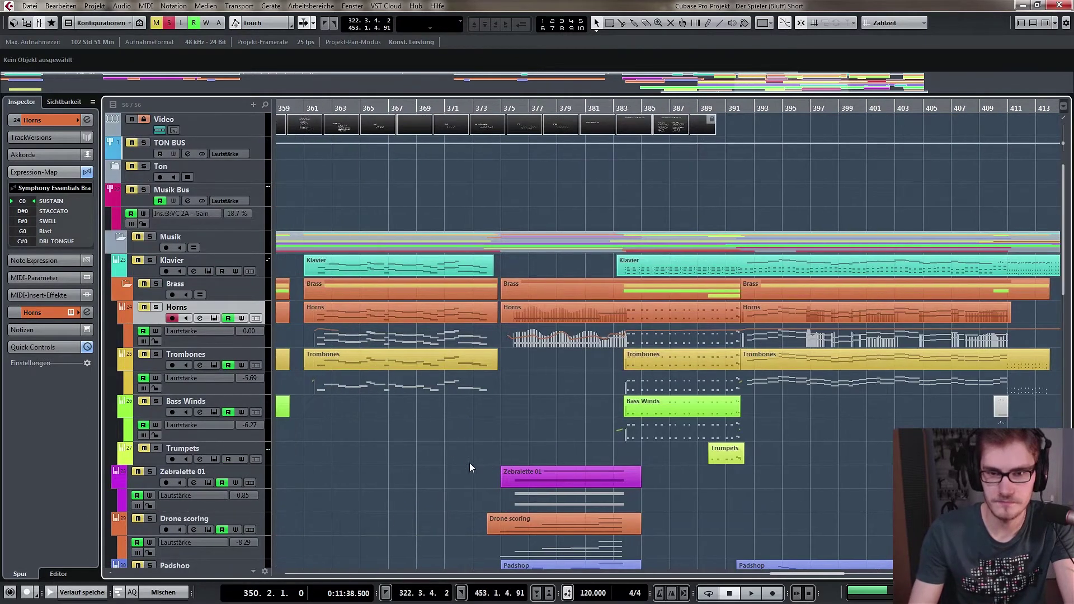
scroll(343, 263, left, 1)
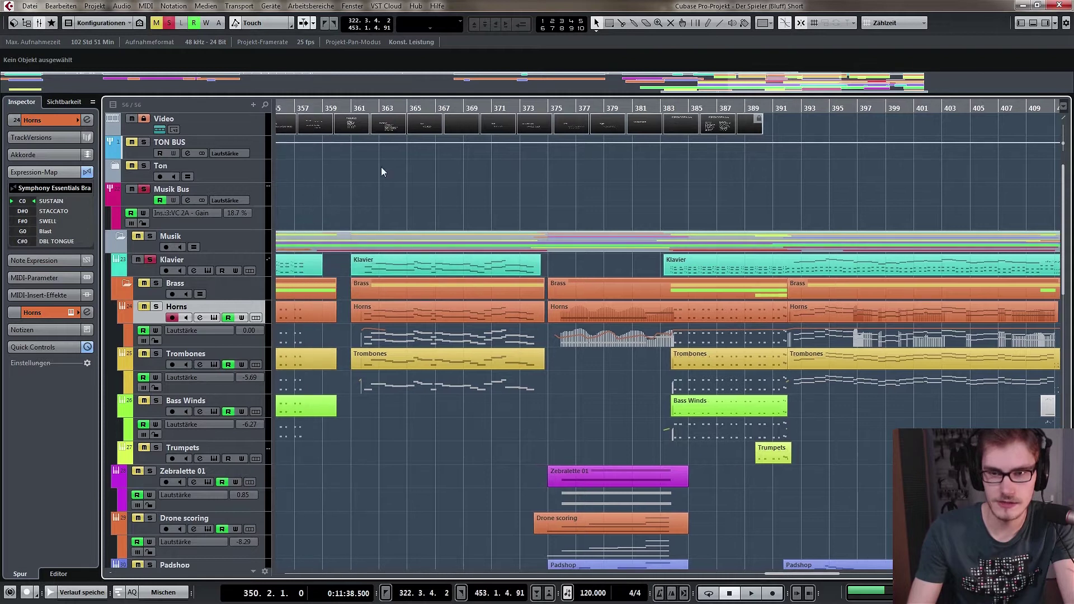
scroll(500, 203, left, 9)
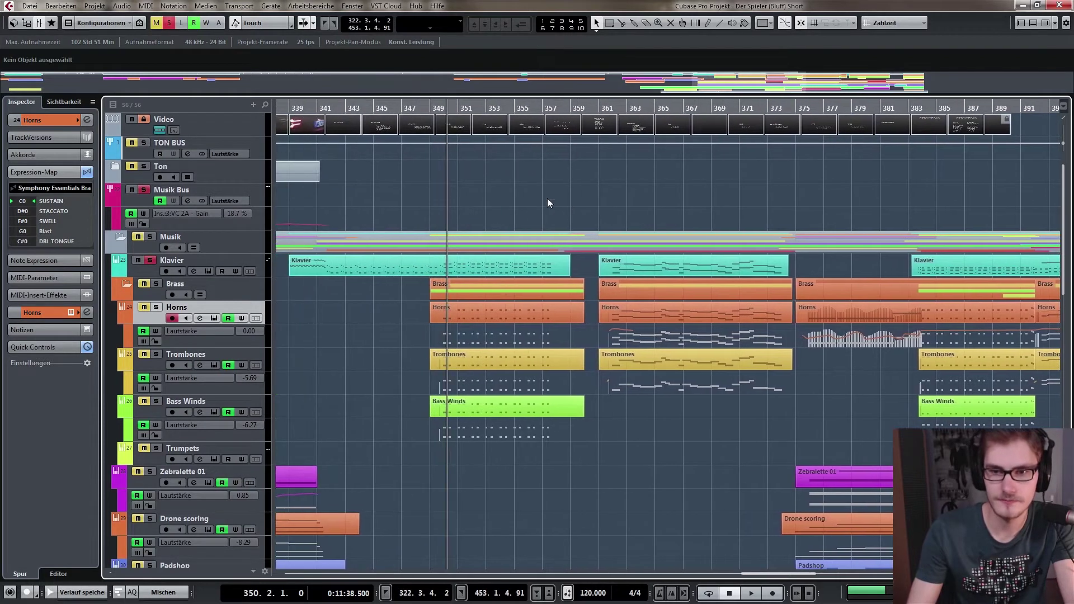
scroll(413, 315, down, 5)
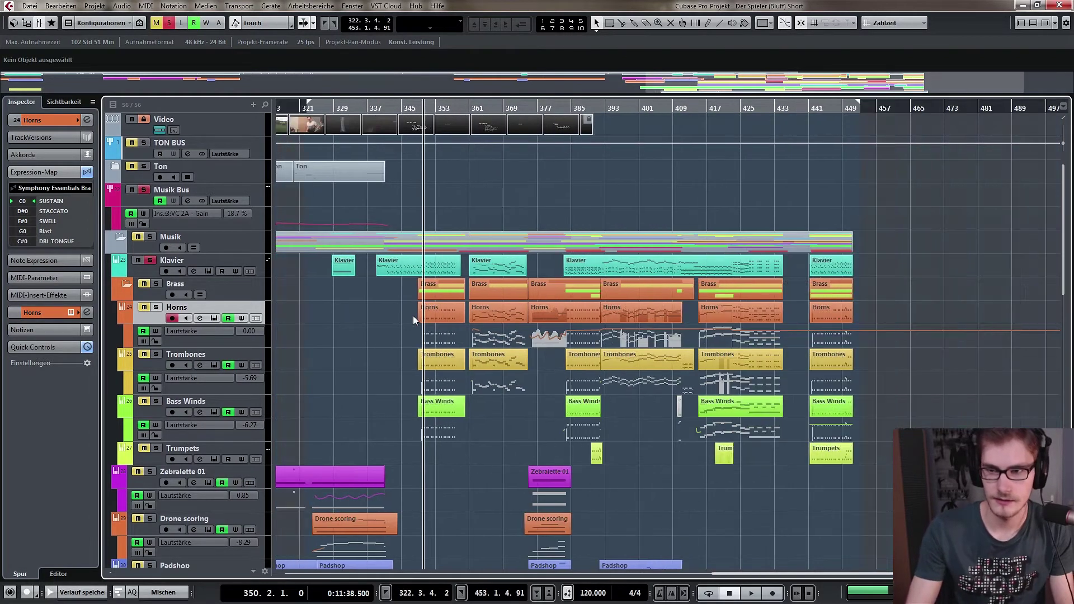
click(381, 107)
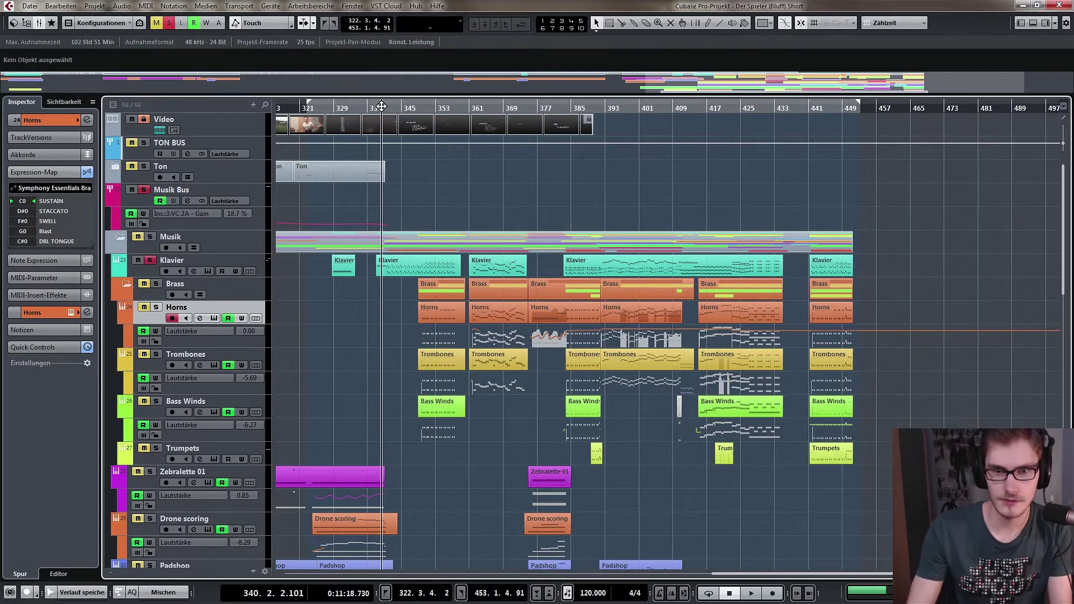
key(space)
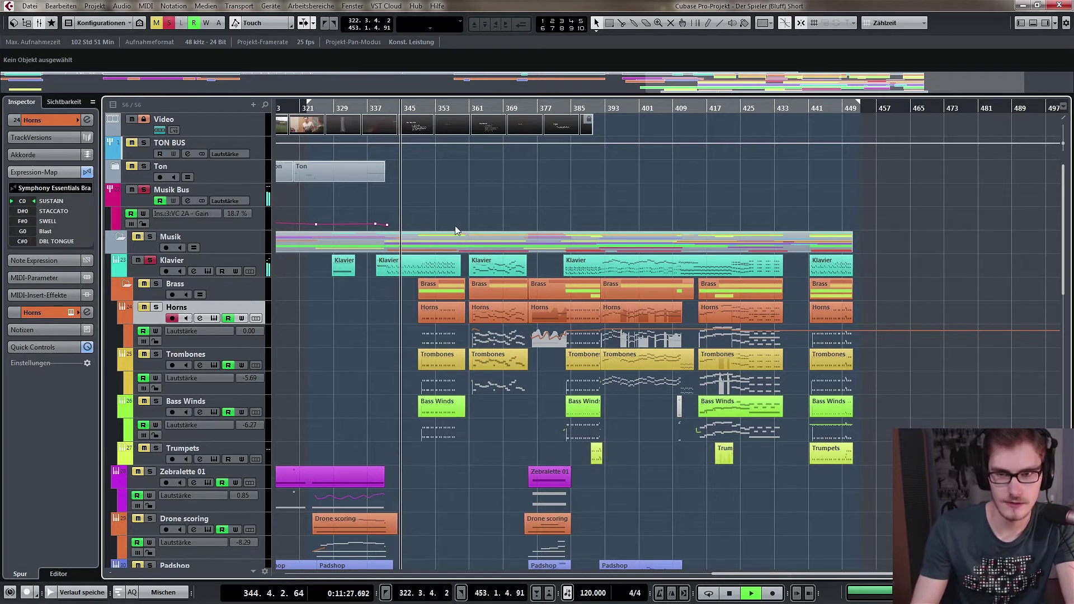
Jump the running playback to bar 384 and on to bar 398 to listen to the Klavier sections.
scroll(447, 193, right, 3)
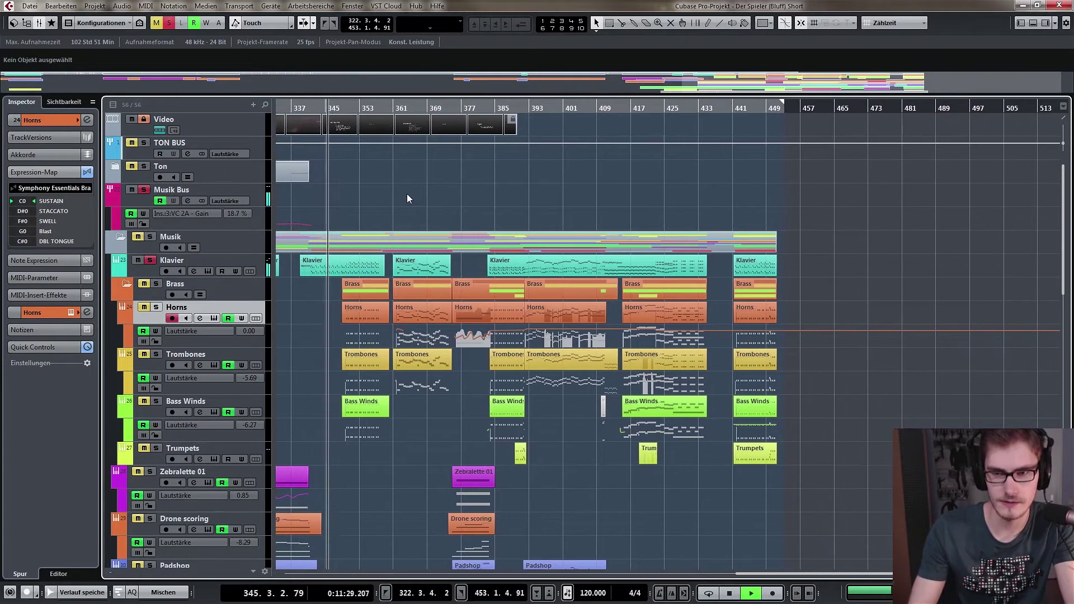
click(492, 108)
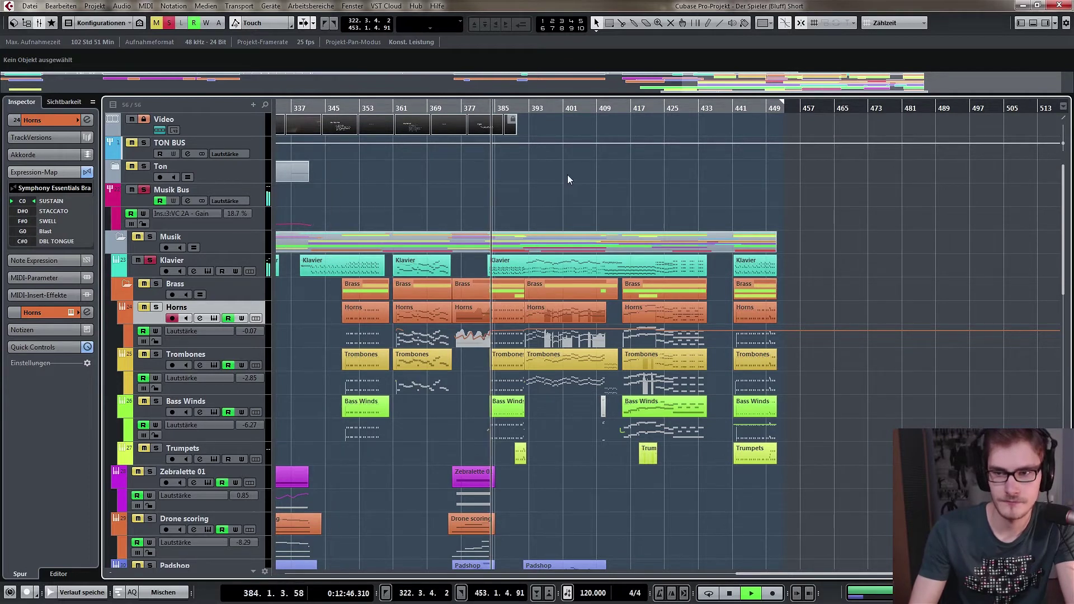
click(551, 108)
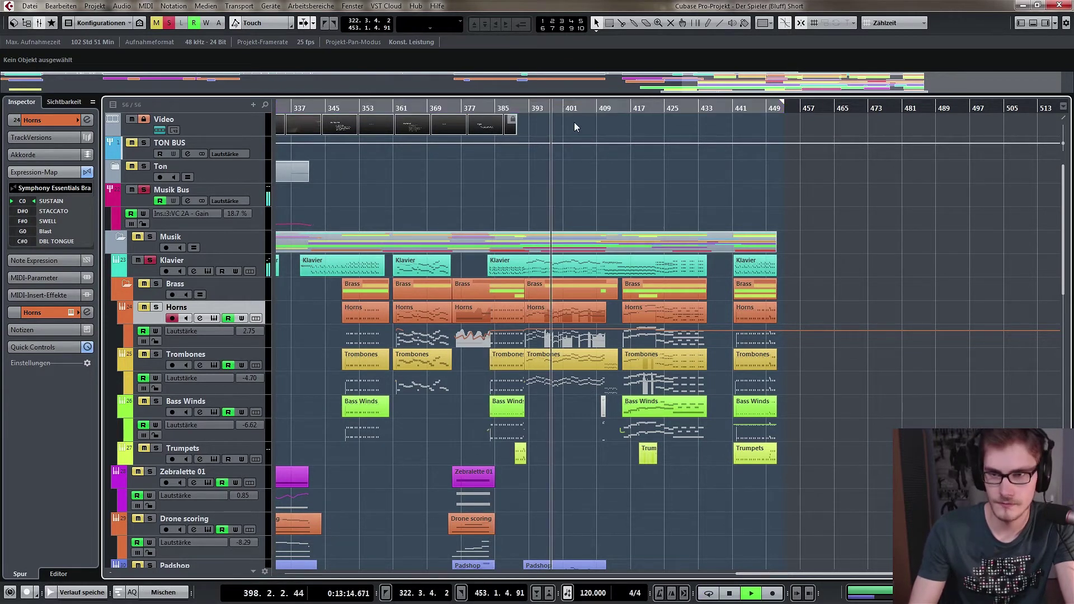
drag(668, 192, 653, 190)
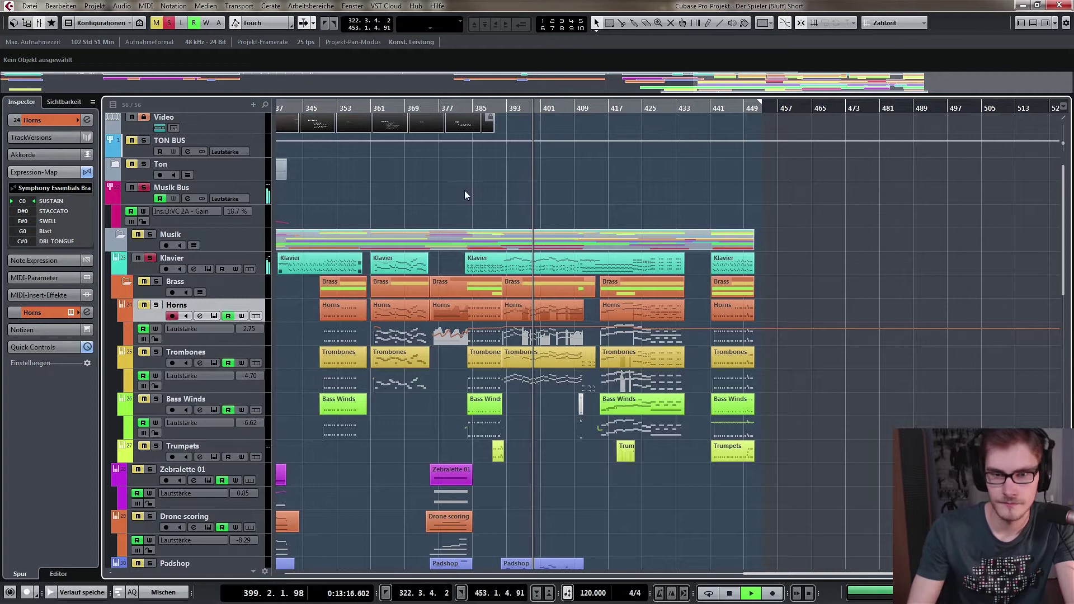
Solo the spicc ens and String ens tracks alongside the Klavier, listen to them together, and stop playback.
scroll(300, 412, down, 10)
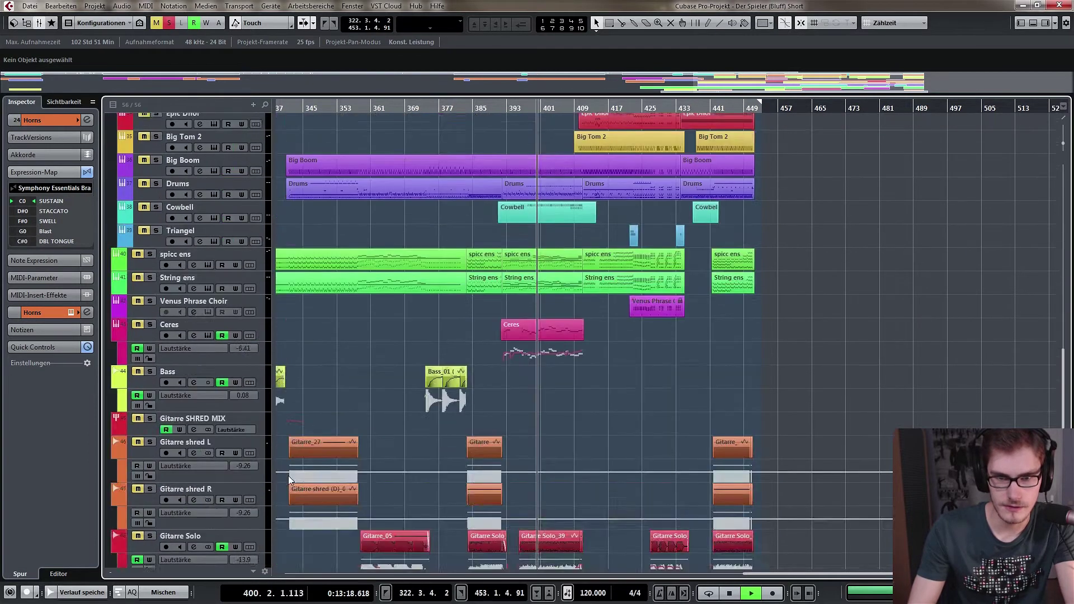
click(150, 368)
click(150, 345)
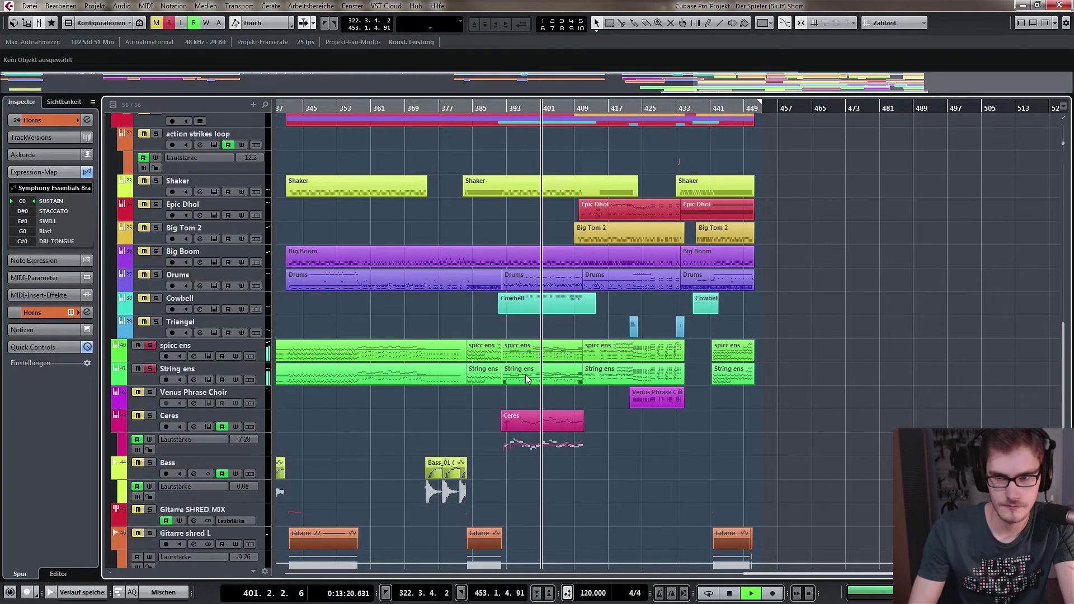
scroll(467, 353, up, 4)
scroll(468, 354, up, 8)
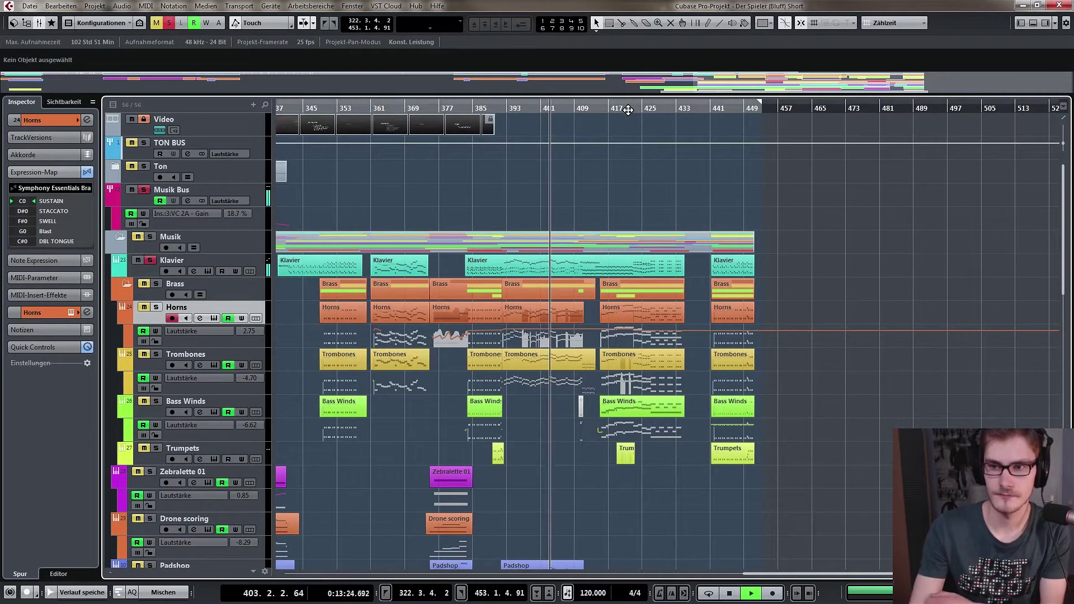
key(space)
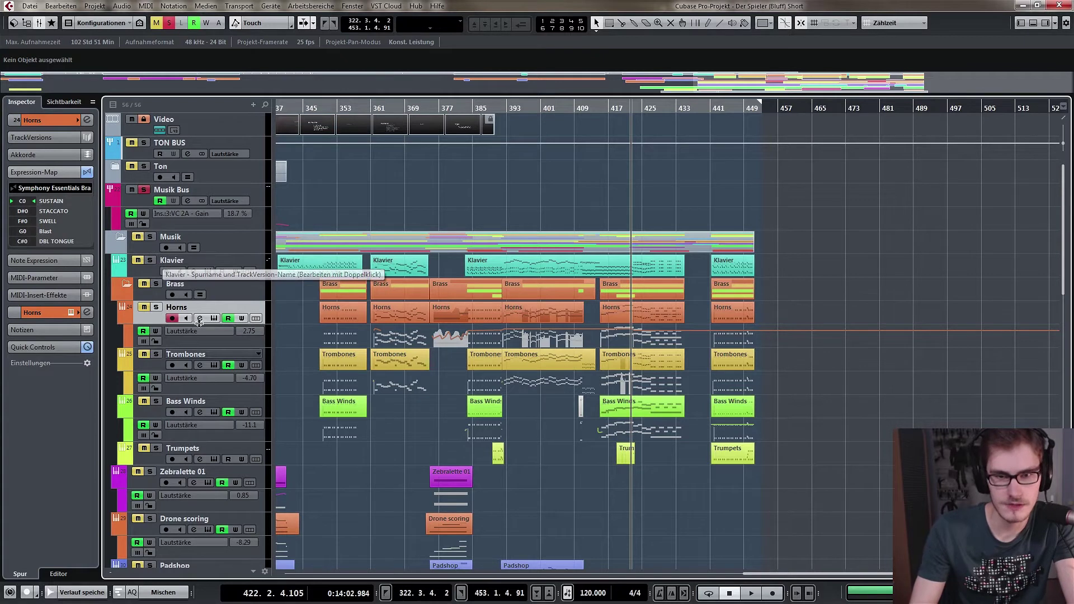
Look over the brass, synth, percussion and string parts in the arrangement between about bars 391 and 451.
scroll(370, 394, down, 2)
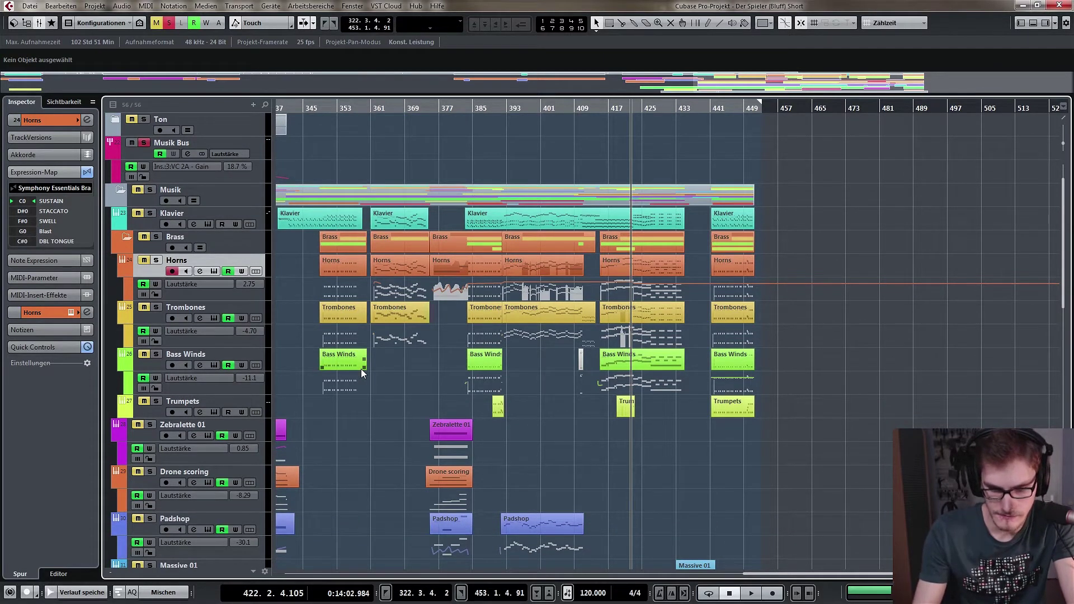
scroll(598, 480, down, 1)
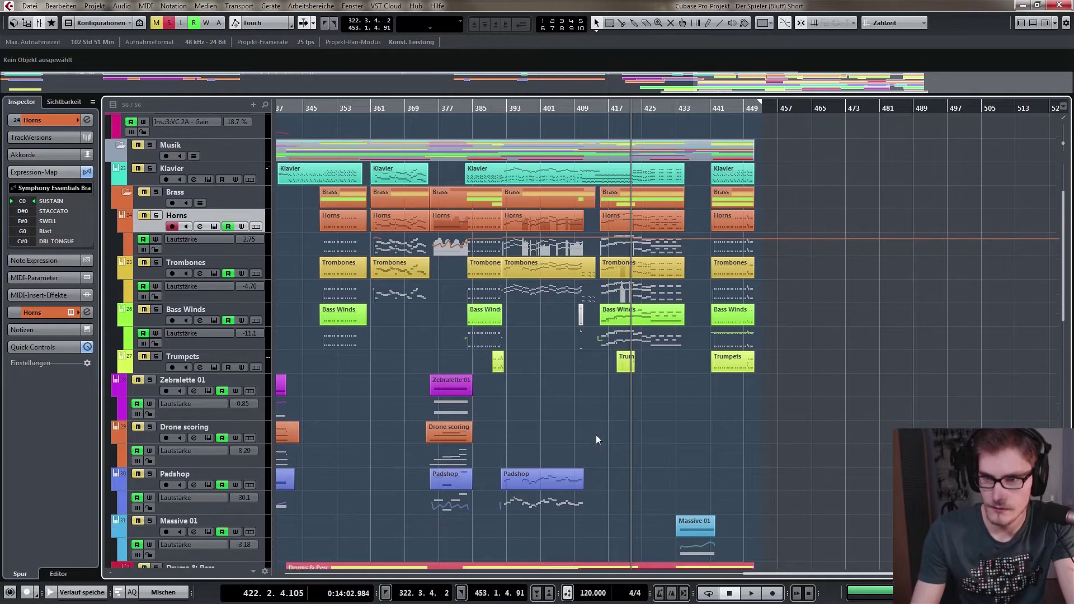
scroll(593, 433, up, 1)
scroll(616, 392, up, 3)
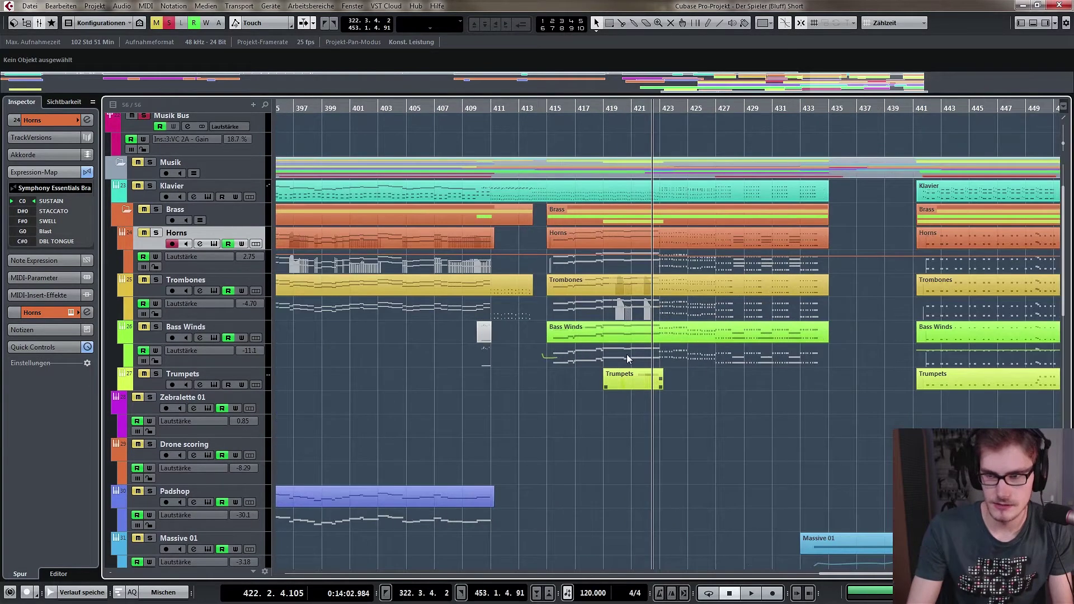
scroll(610, 302, down, 8)
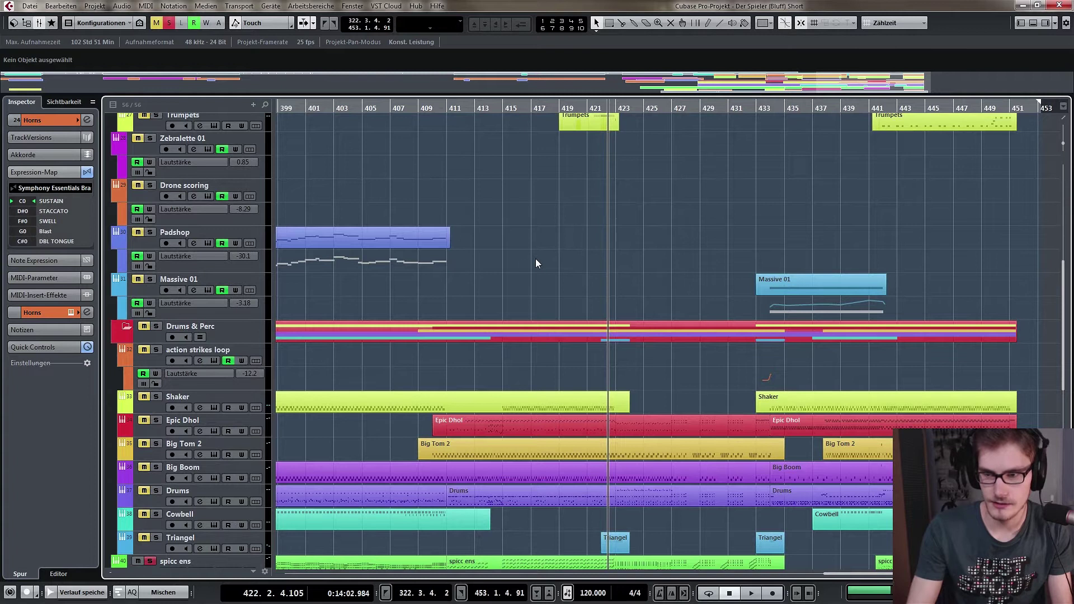
scroll(499, 198, down, 2)
scroll(504, 390, up, 5)
scroll(505, 391, up, 7)
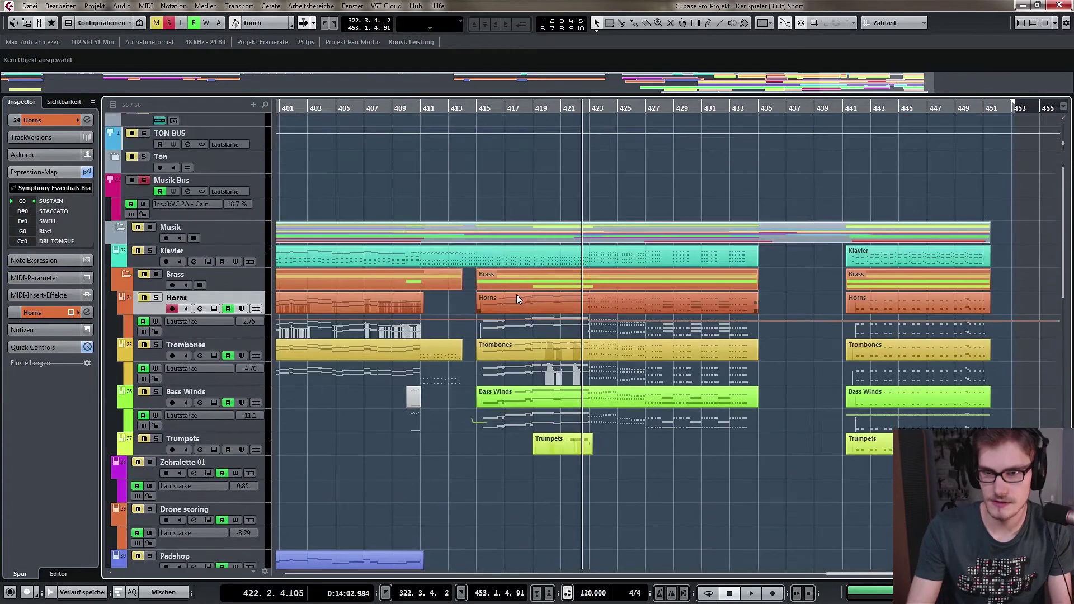
scroll(516, 294, down, 2)
scroll(499, 240, left, 5)
scroll(590, 246, left, 1)
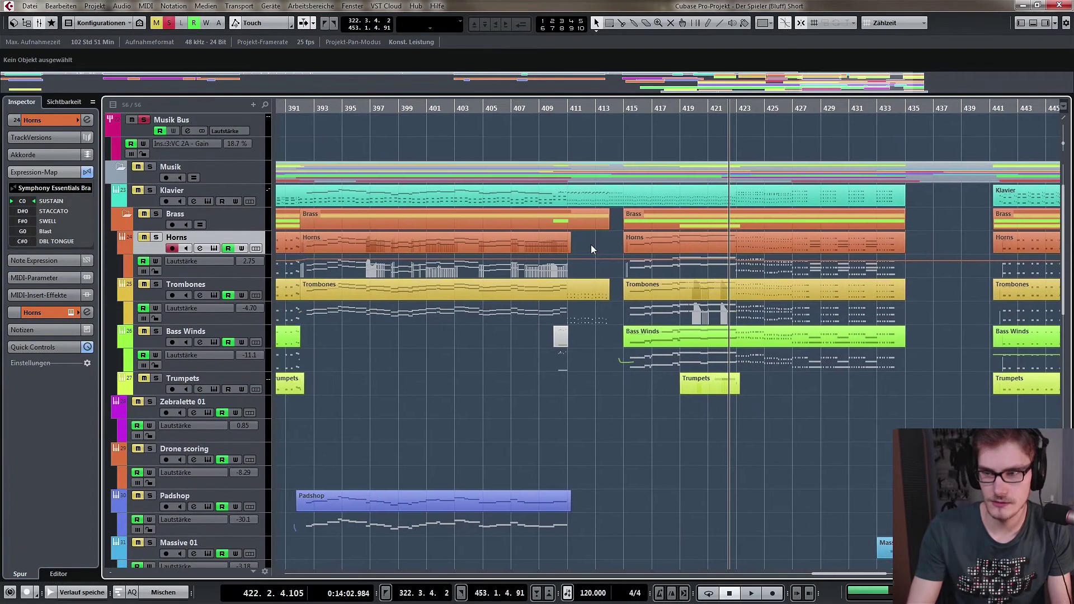
Solo the Drums & Perc folder, play the transition from bar 413 with piano and strings, and stop playback.
scroll(591, 244, up, 5)
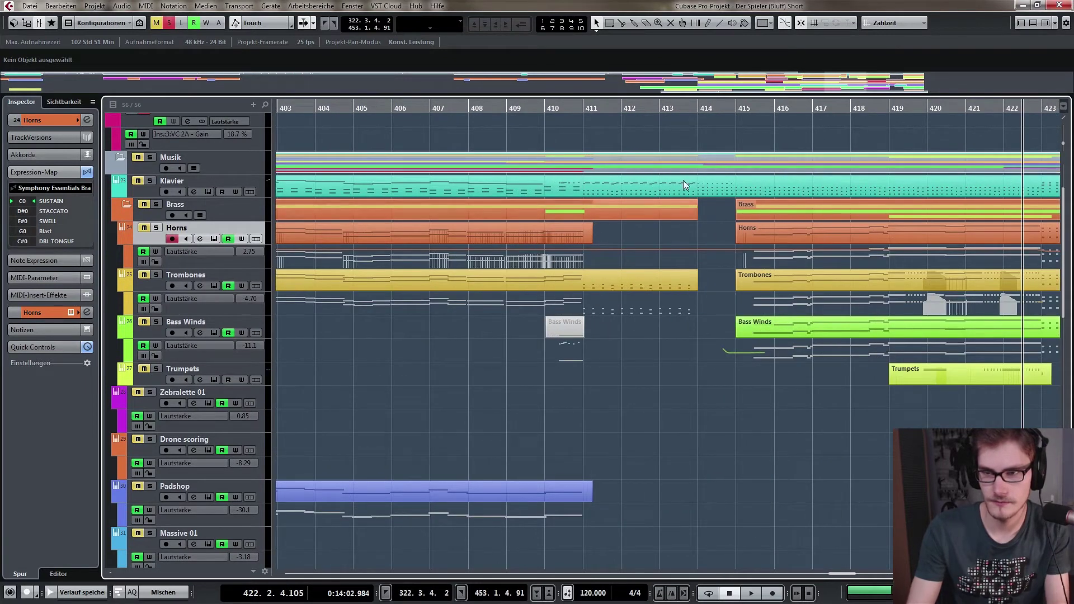
click(667, 105)
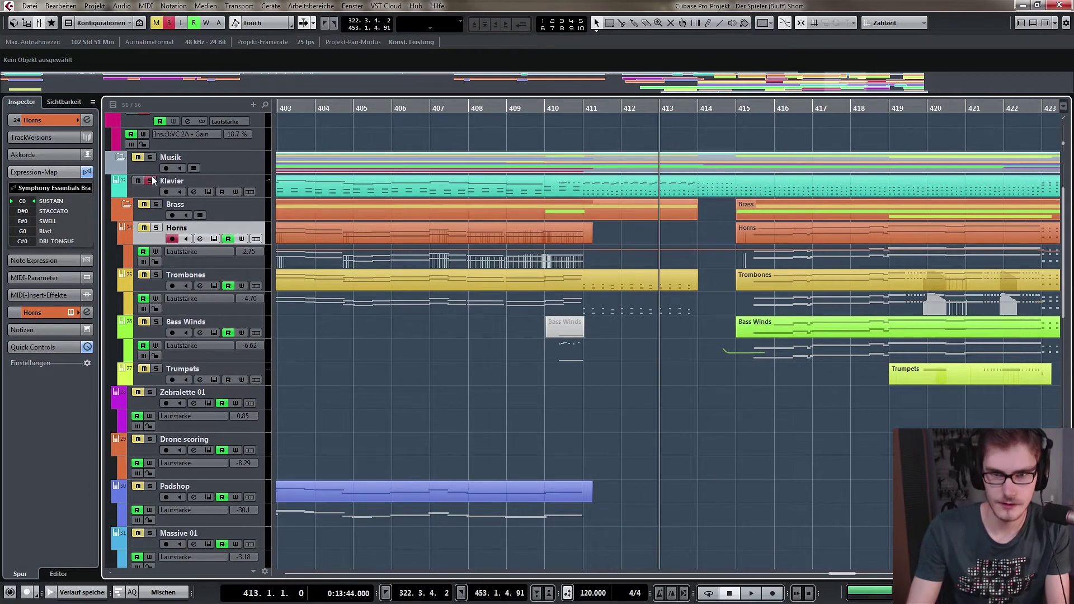
scroll(441, 398, down, 5)
click(156, 307)
key(space)
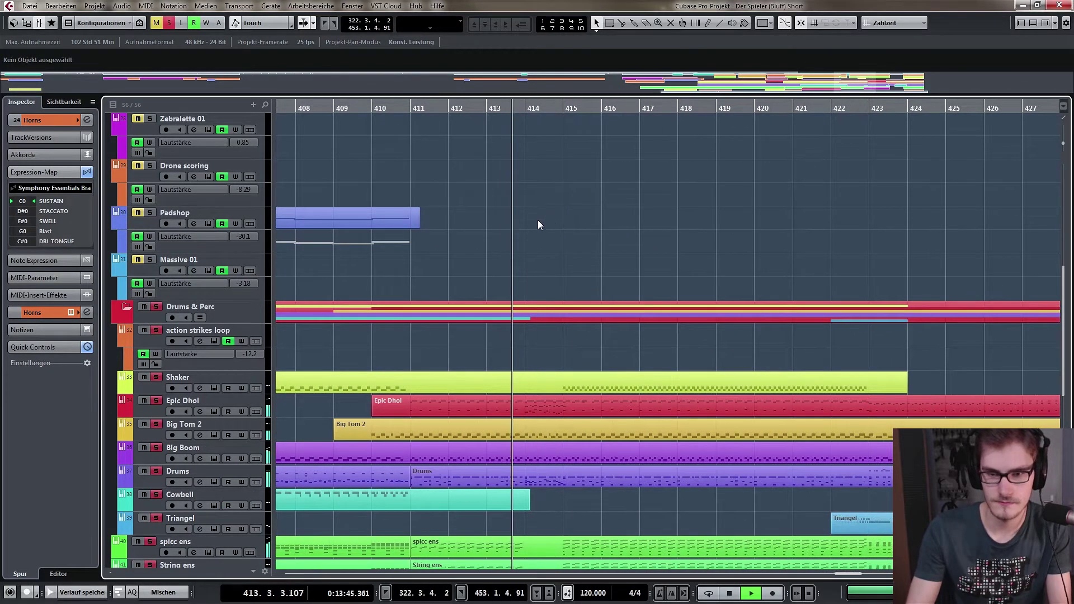
scroll(538, 221, down, 3)
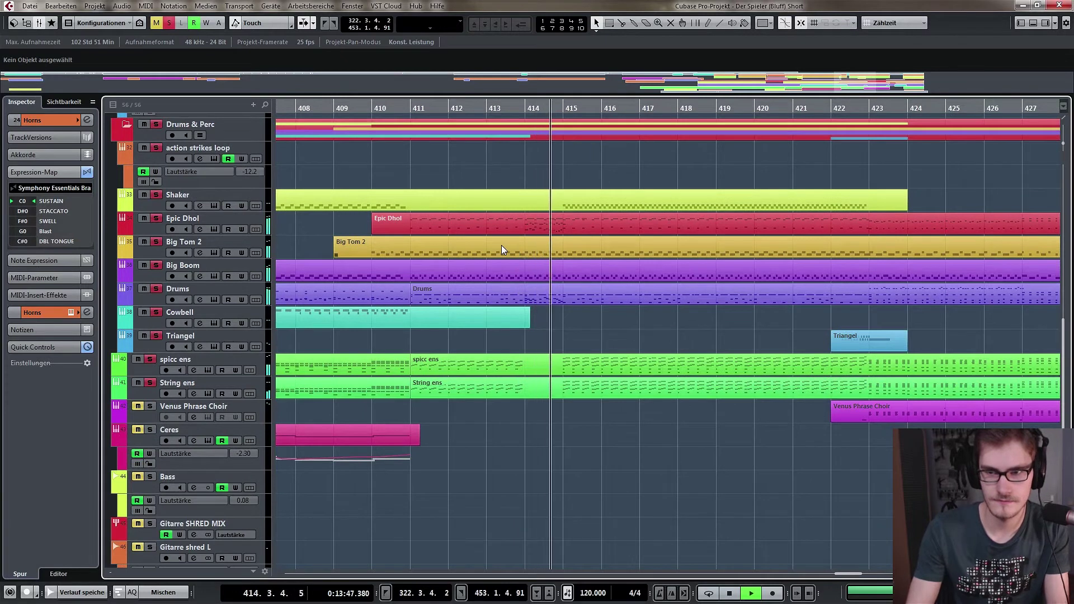
key(space)
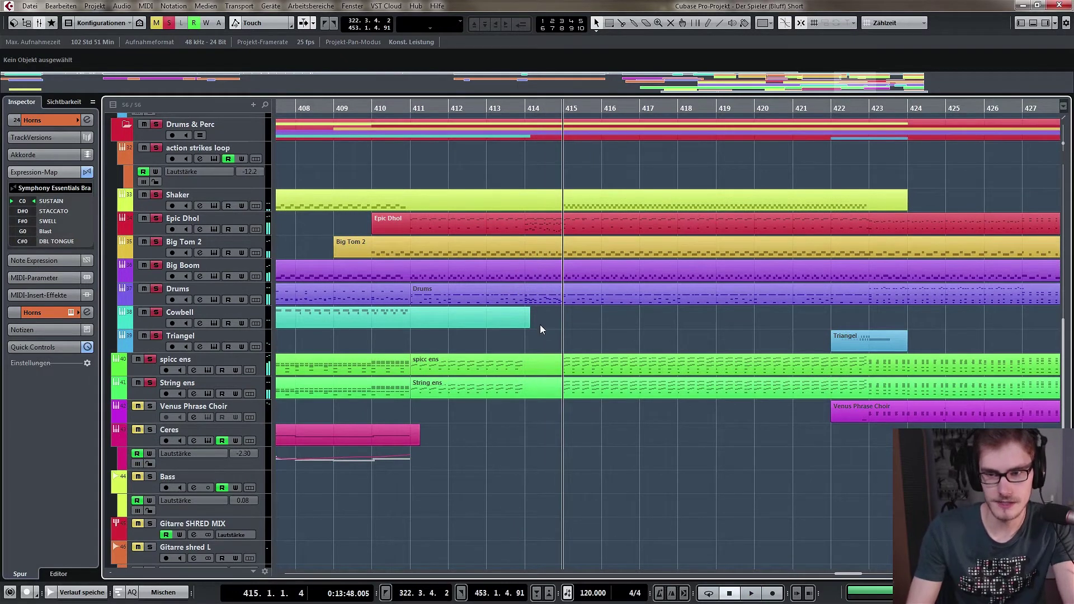
Open the Klavier part in the Key Editor around bar 414, play its repeated notes, and close the editor.
scroll(540, 329, up, 10)
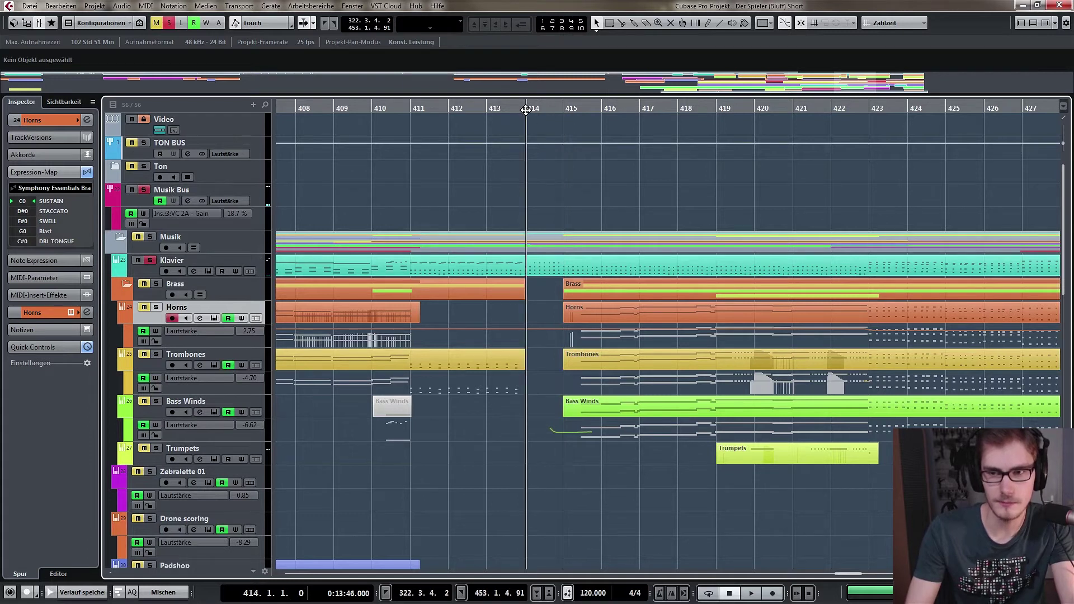
double_click(539, 272)
scroll(654, 285, right, 5)
scroll(501, 312, up, 4)
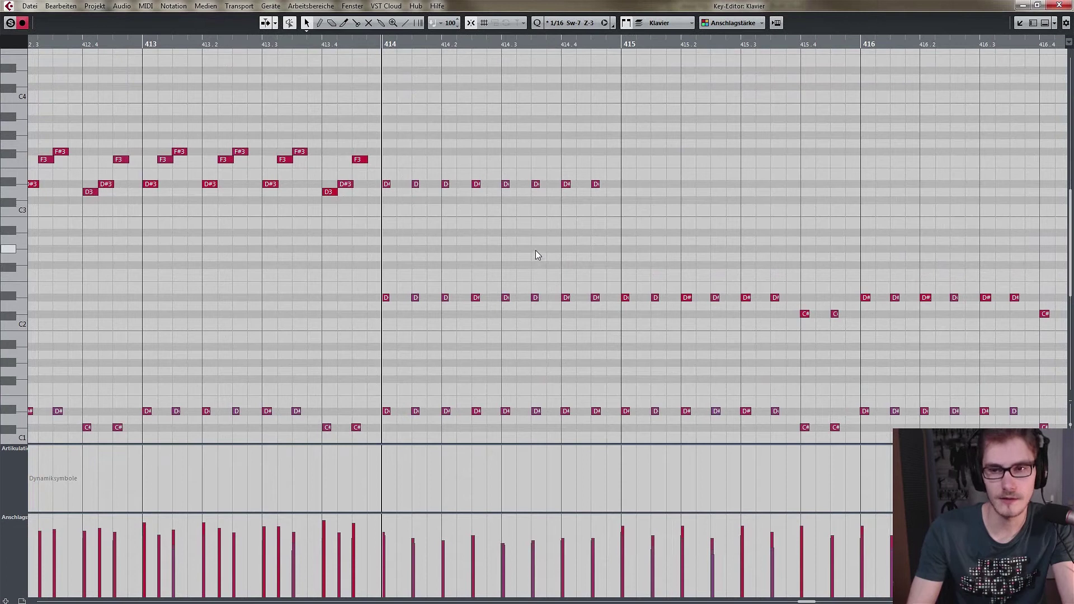
key(space)
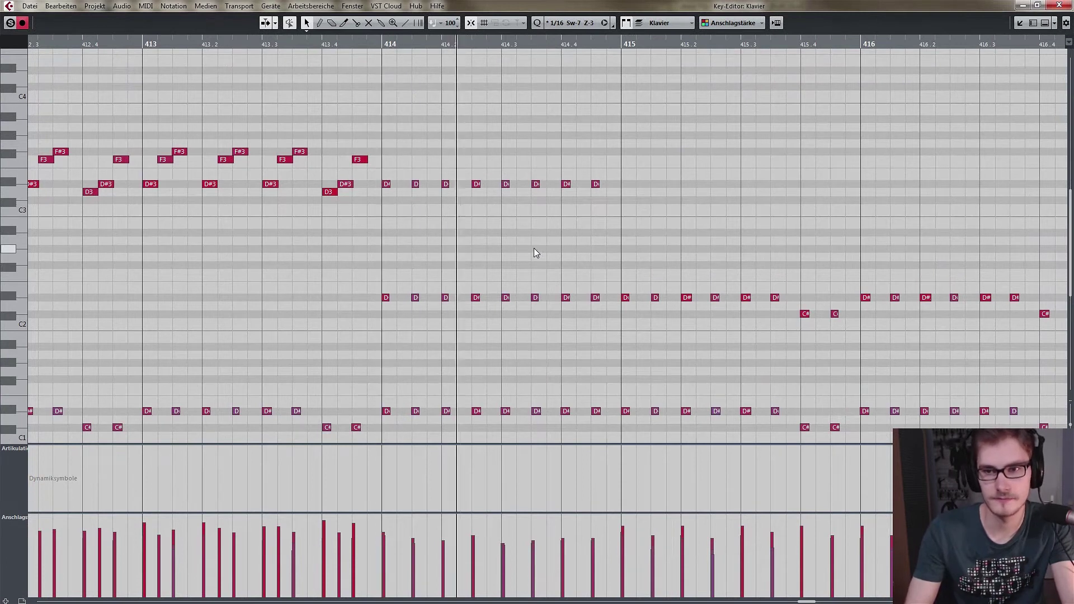
key(Escape)
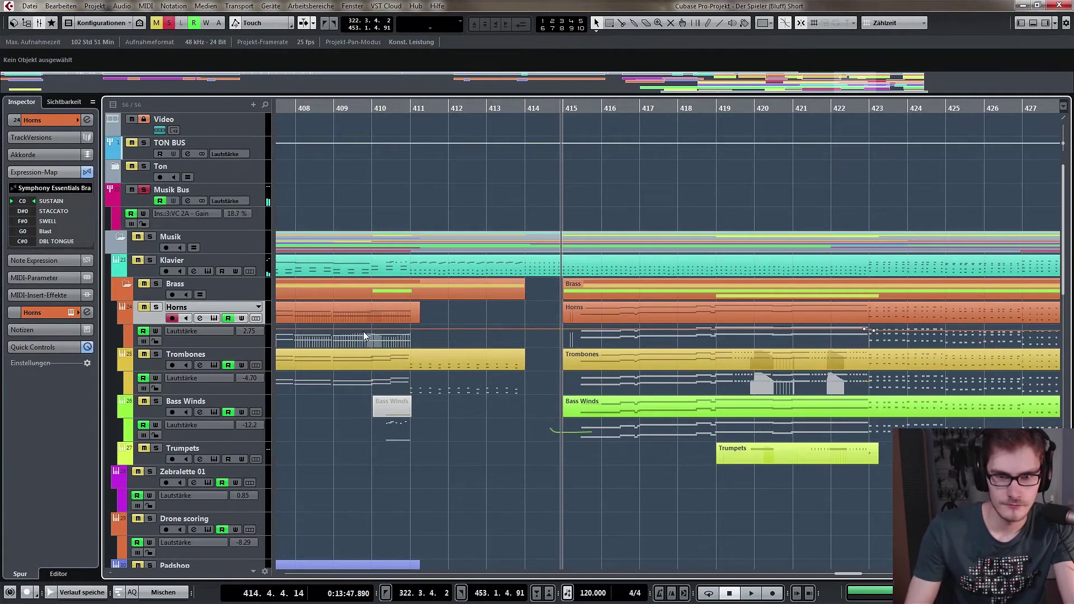
Select and solo the Drone scoring track.
scroll(162, 295, down, 6)
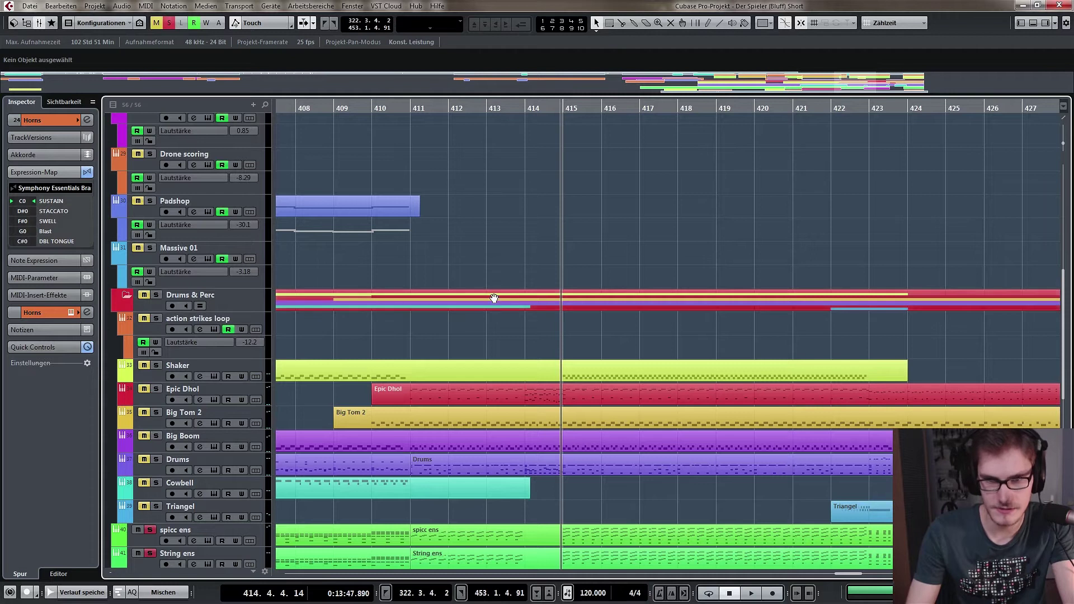
scroll(435, 276, up, 3)
scroll(596, 361, left, 5)
scroll(582, 350, down, 4)
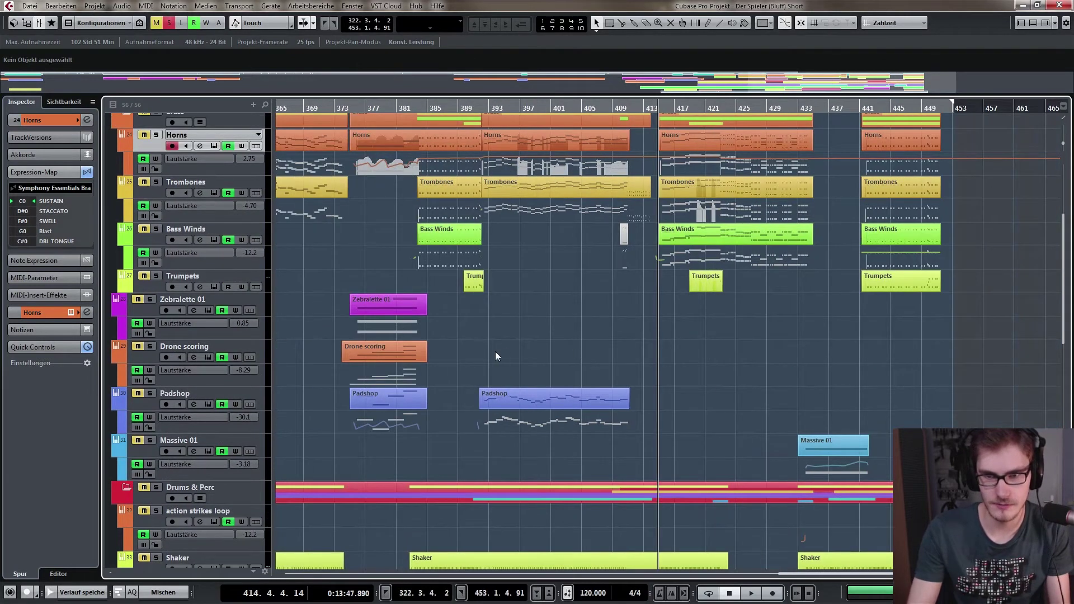
click(260, 344)
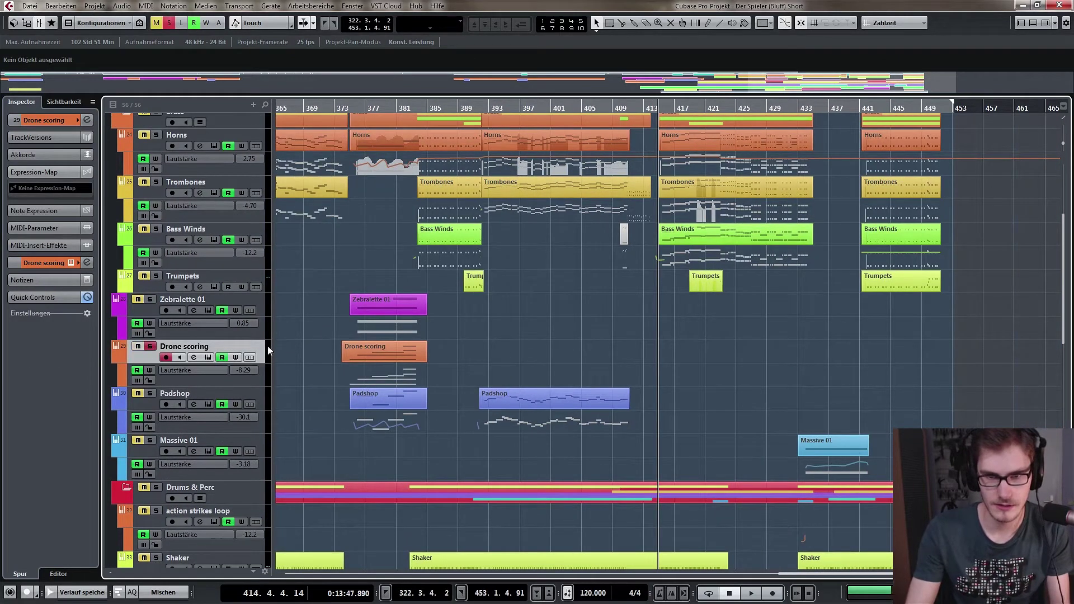
Check the Kontakt instrument on the Drone scoring track and play its soloed part from about bar 375.
double_click(357, 346)
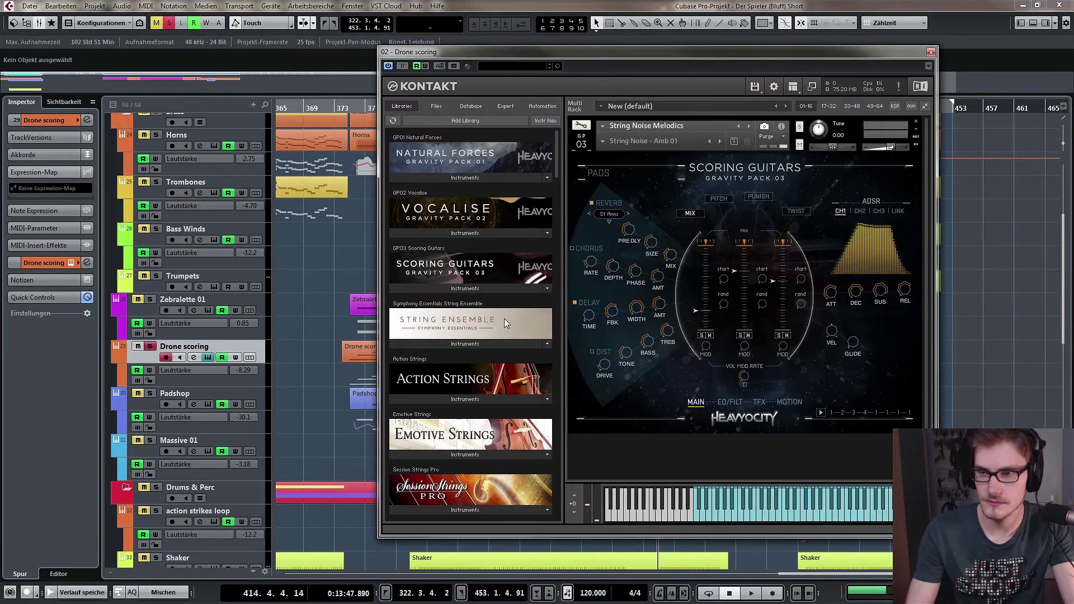
key(Escape)
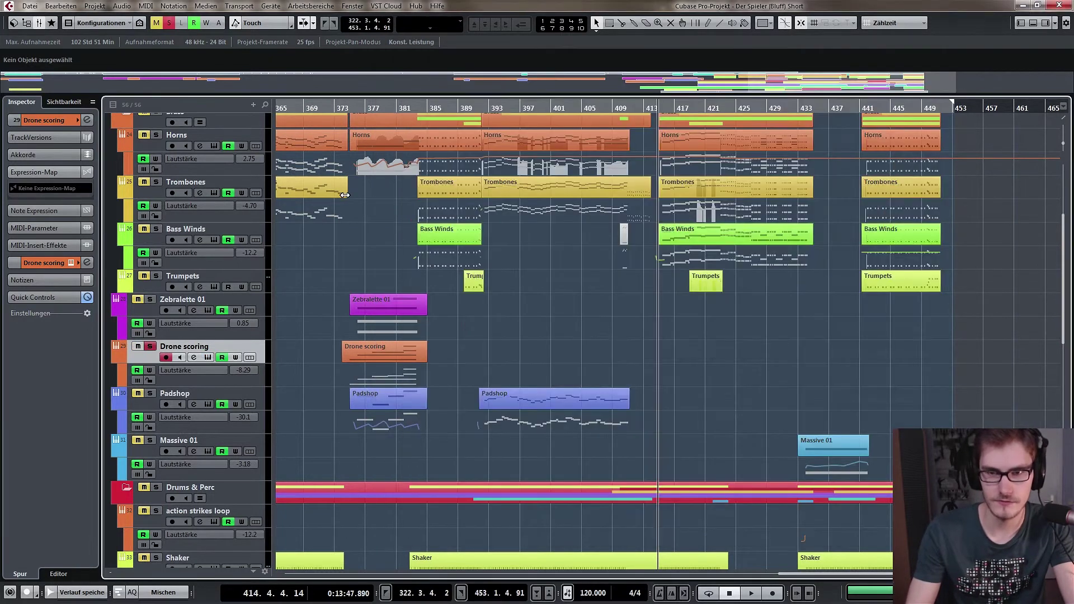
click(354, 108)
key(space)
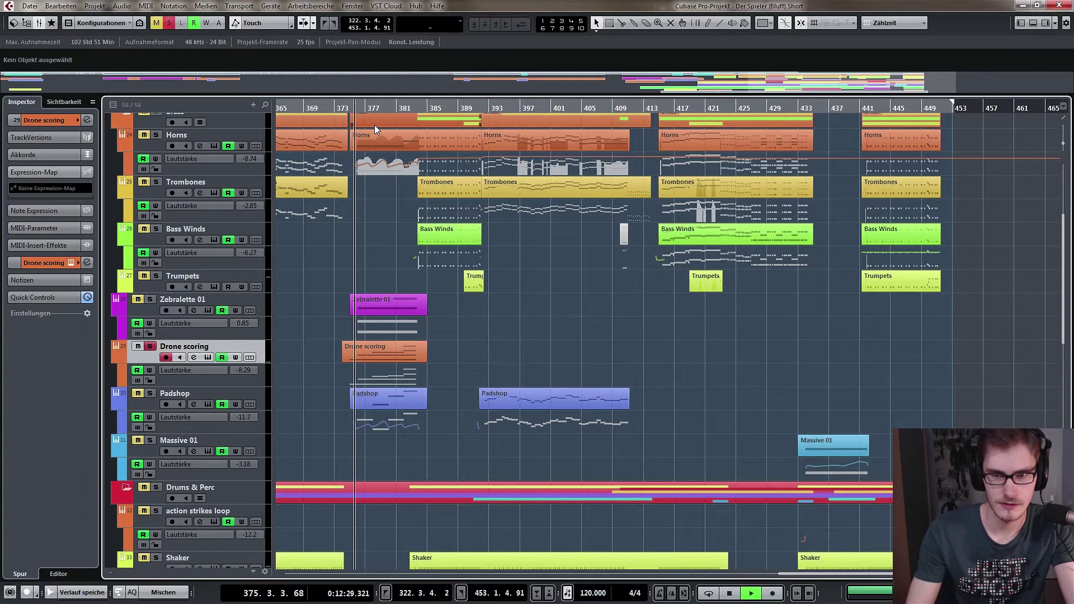
scroll(186, 382, down, 5)
key(space)
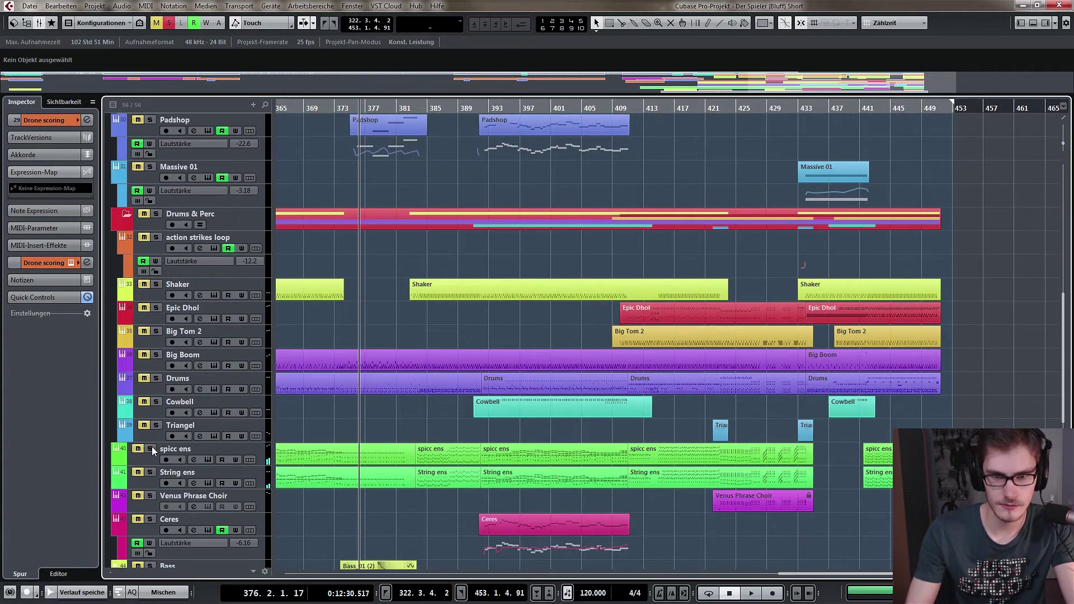
Resume playback of the soloed drone part and stop at about bar 381.
key(space)
scroll(391, 394, up, 8)
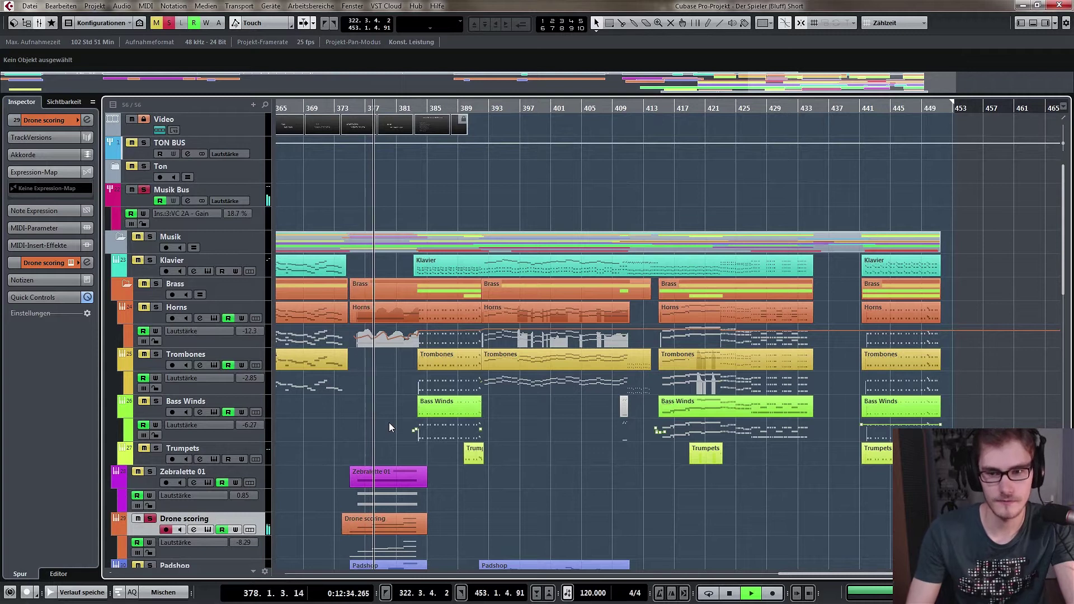
scroll(389, 422, down, 3)
scroll(389, 421, right, 2)
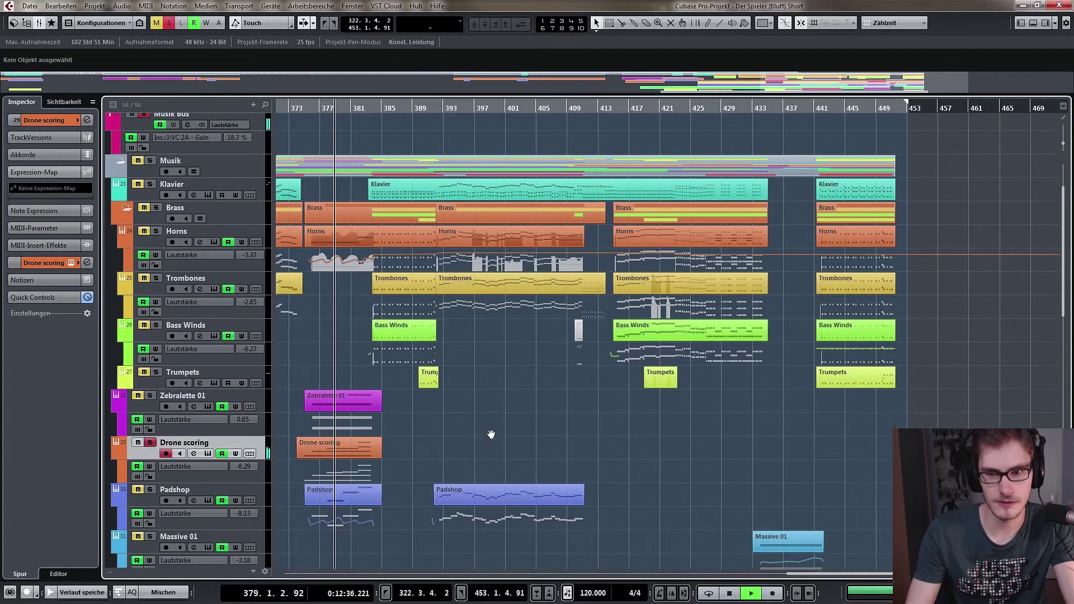
scroll(491, 434, down, 1)
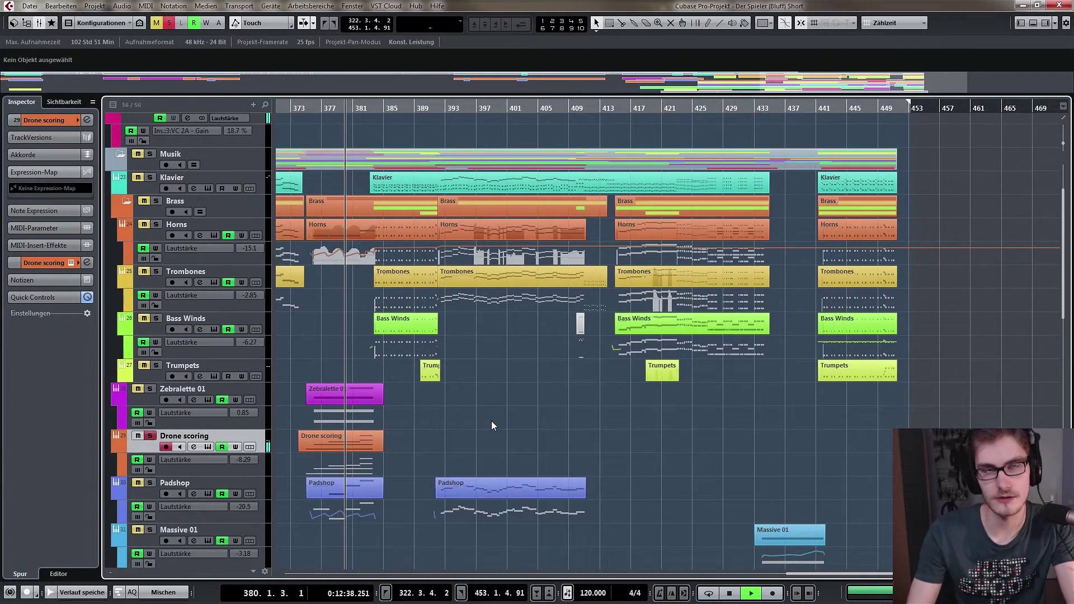
scroll(499, 404, down, 1)
scroll(499, 404, right, 1)
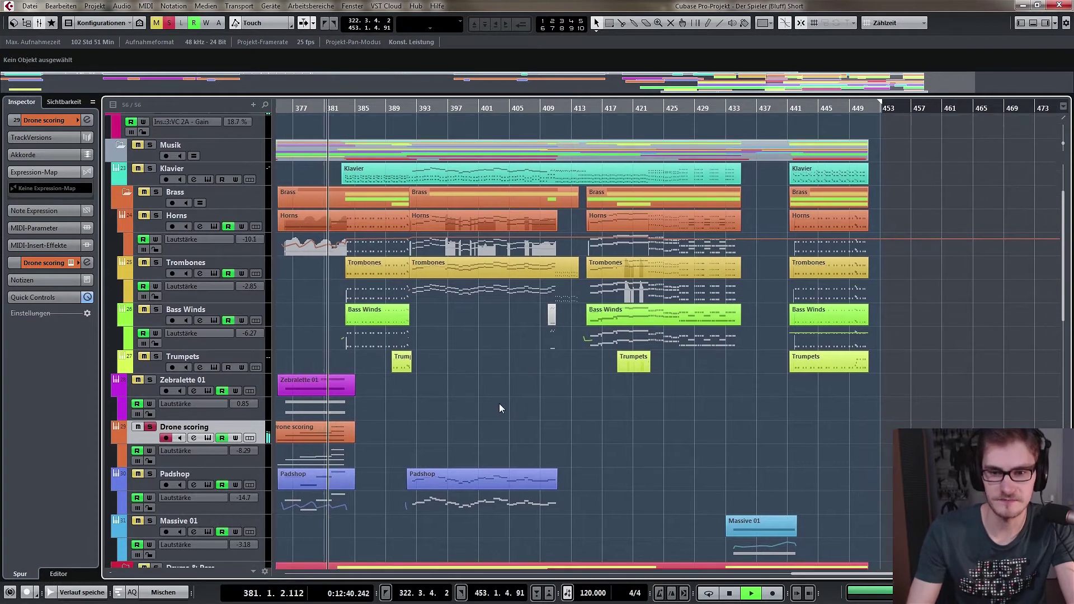
key(space)
Take Drone scoring out of solo, solo Massive 01, and start playback at bar 433.
scroll(504, 364, down, 5)
scroll(503, 364, right, 5)
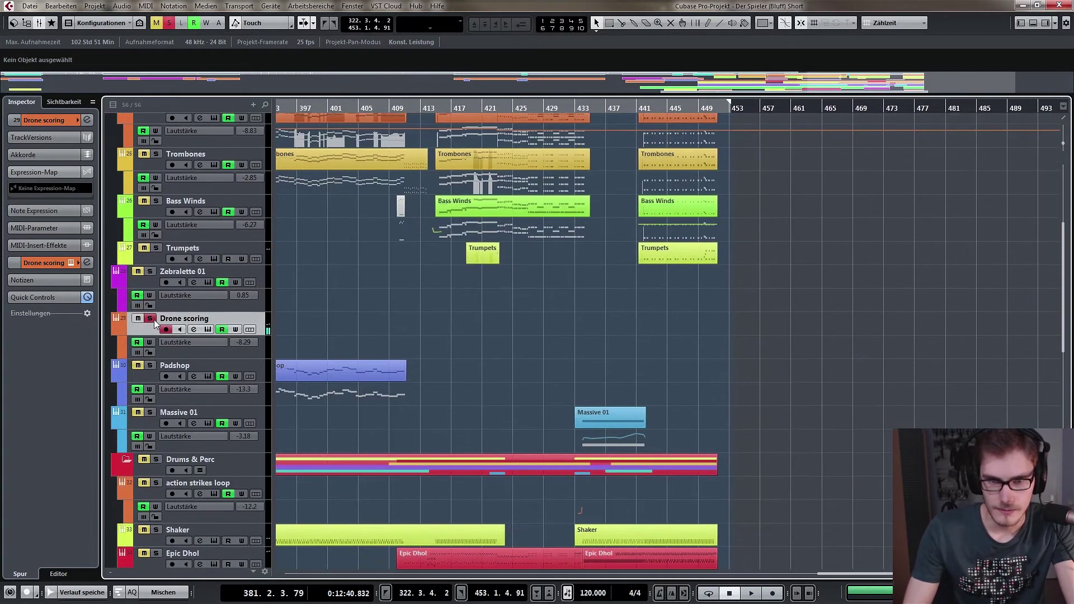
scroll(459, 341, down, 4)
scroll(459, 342, right, 4)
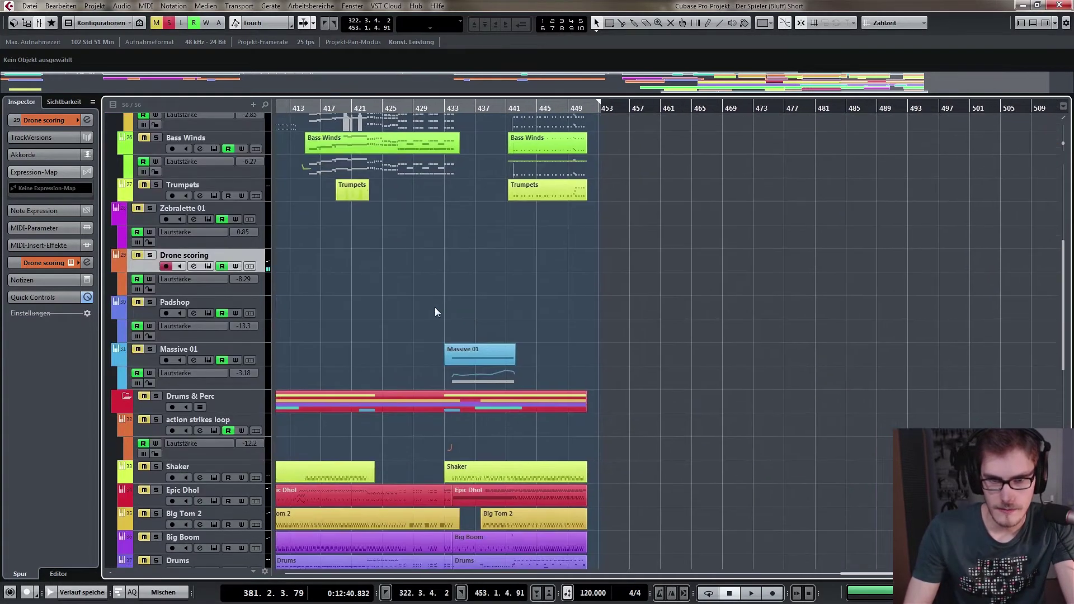
click(149, 348)
click(452, 109)
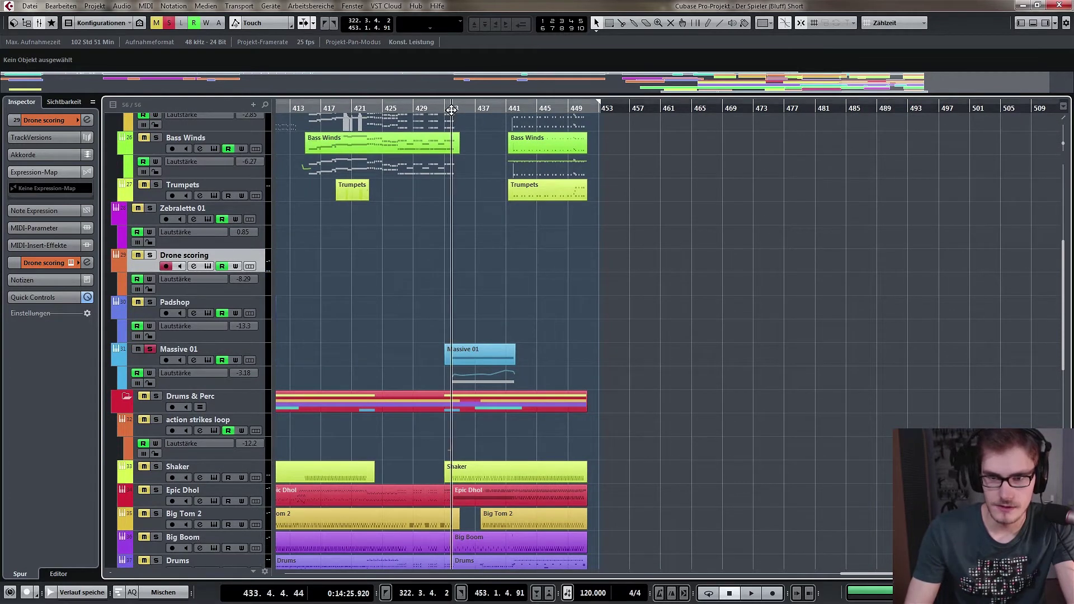
key(space)
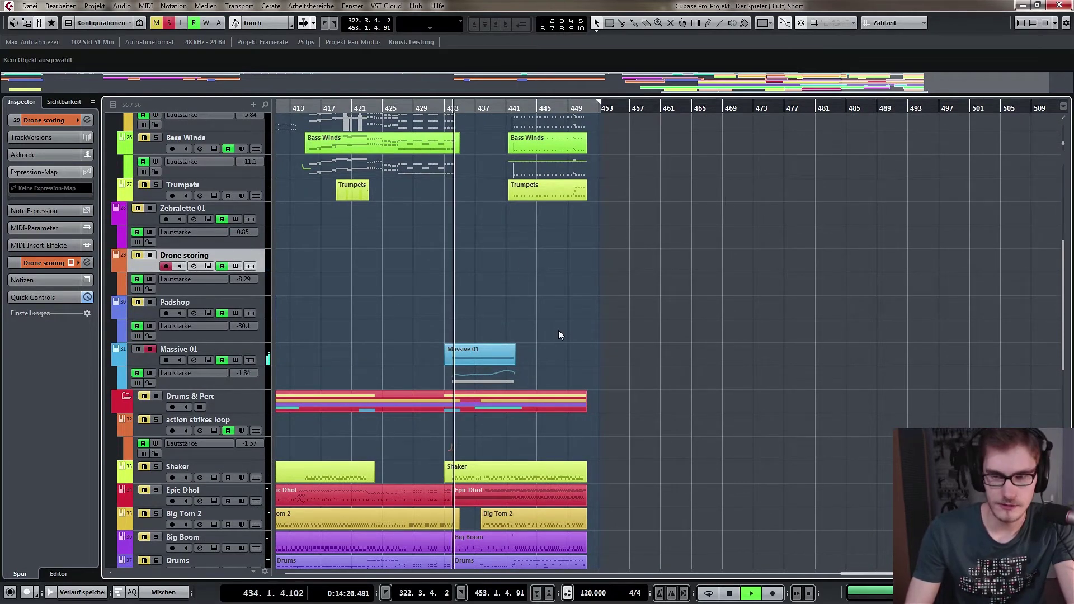
Add Epic Dhol, Big Tom 2, Big Boom and Drums to the solo during playback, and stop at bar 441.
scroll(559, 330, down, 4)
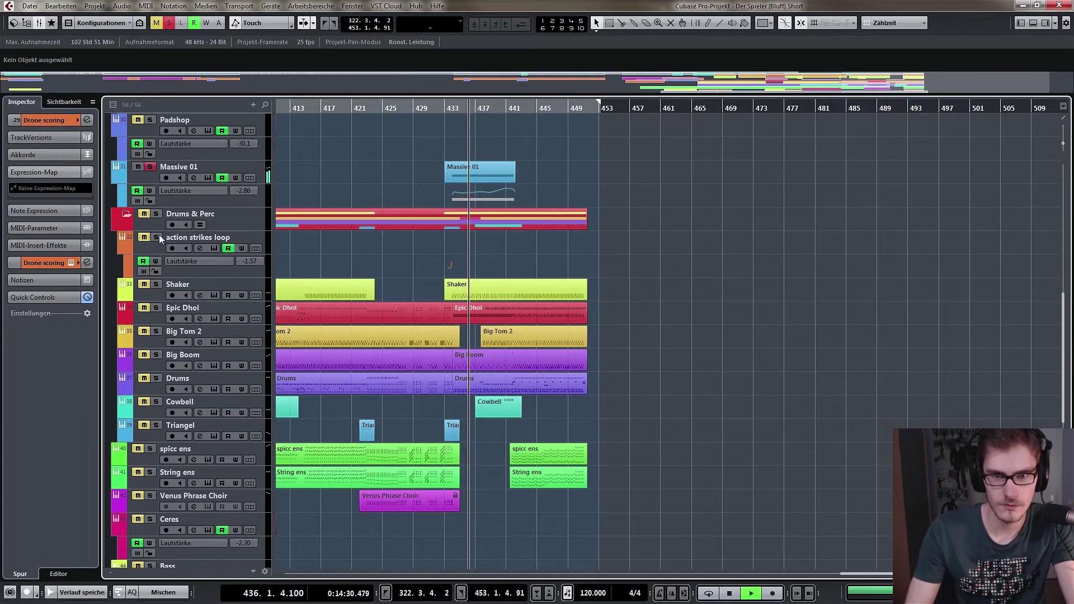
click(156, 308)
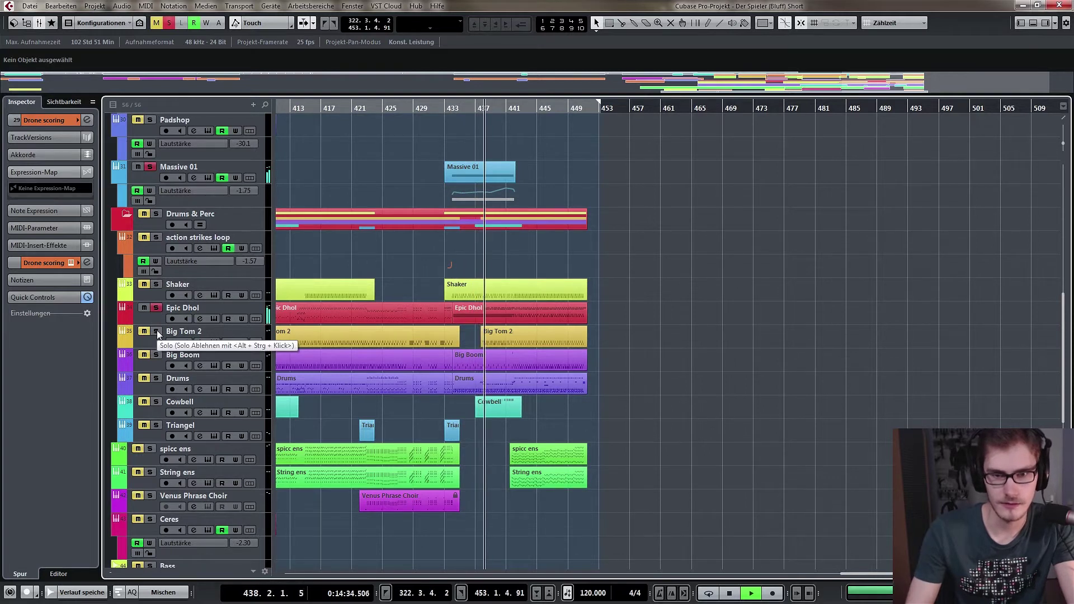
click(157, 332)
click(156, 356)
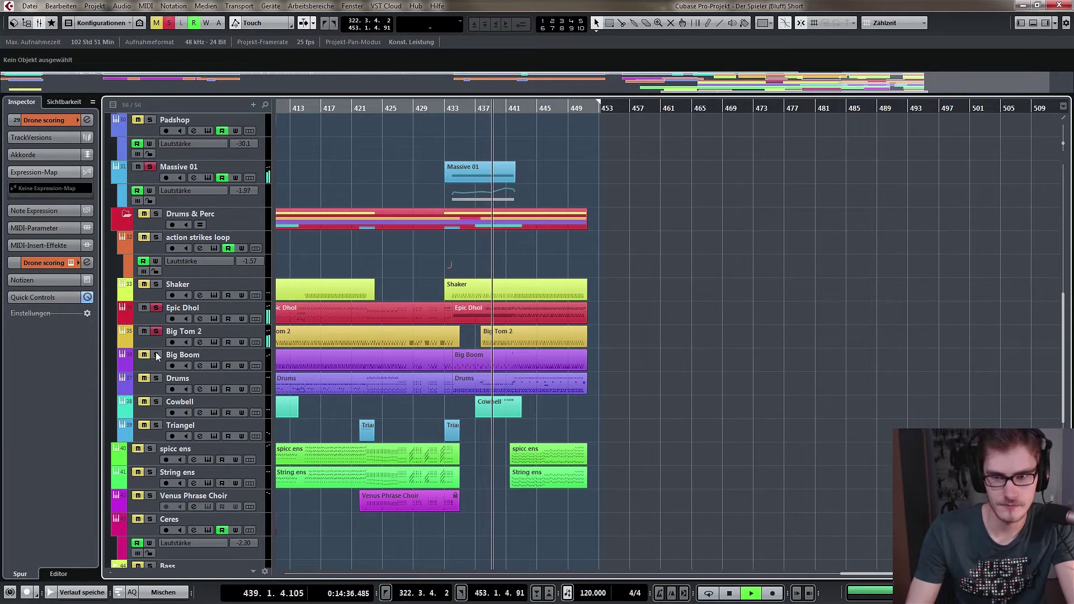
click(156, 379)
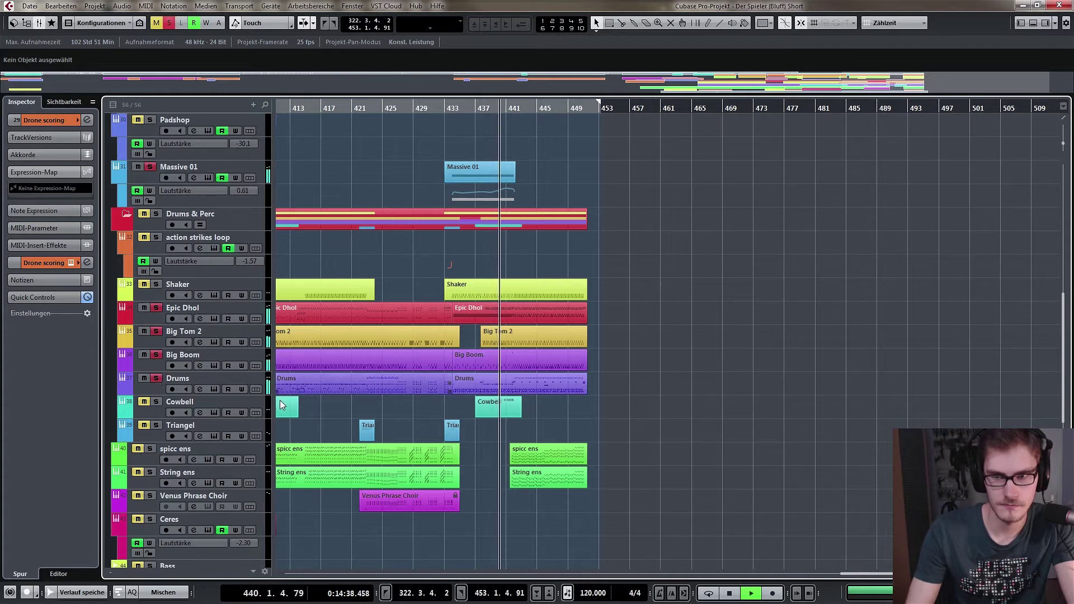
key(space)
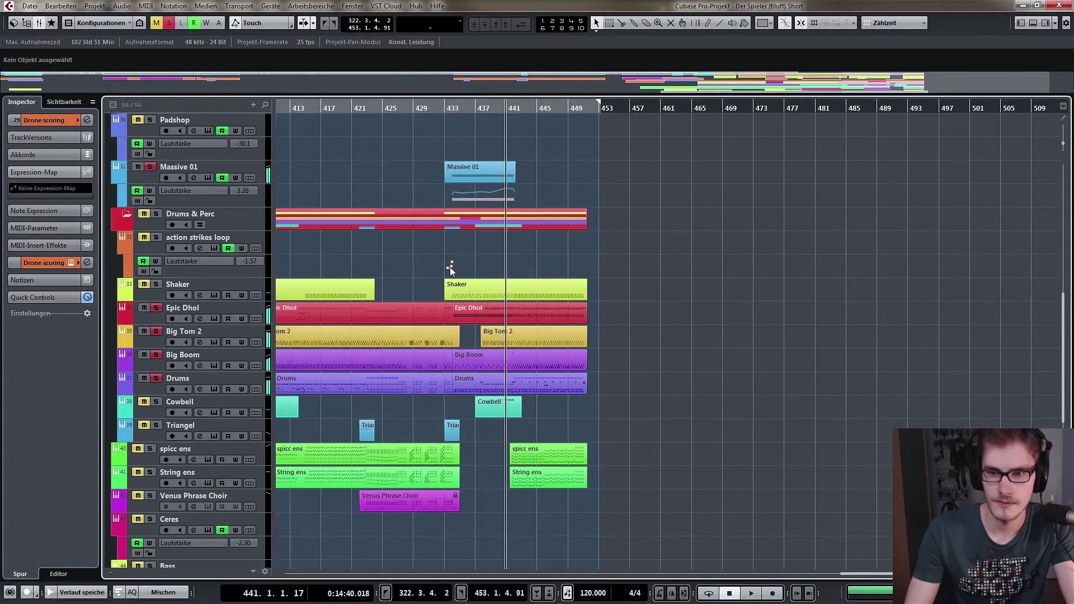
Look back through the synth and percussion parts from about bar 441 to bar 301.
scroll(412, 250, up, 1)
scroll(412, 250, left, 2)
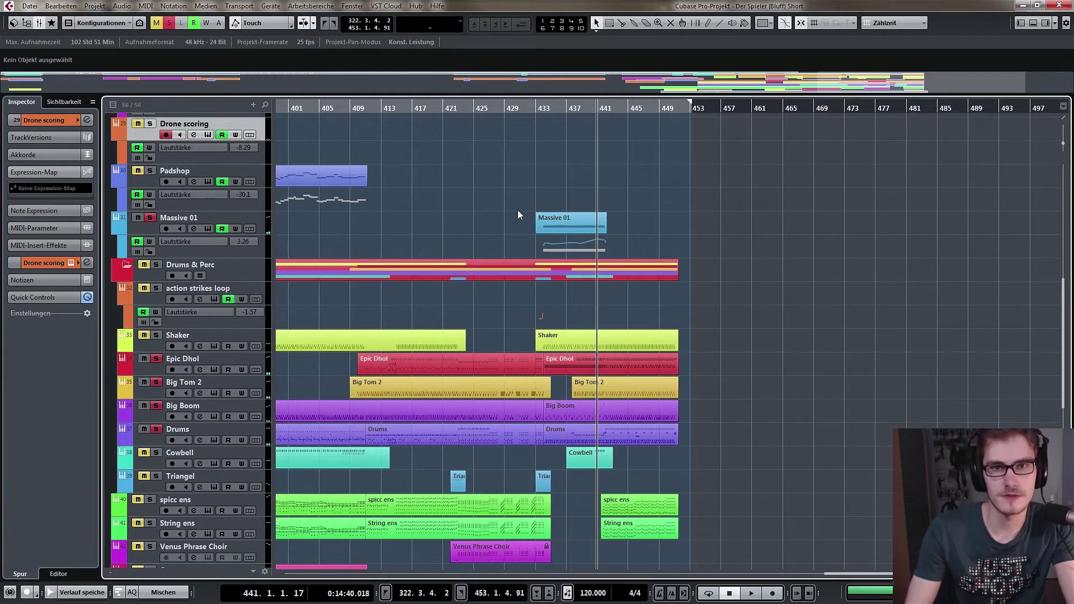
scroll(392, 314, left, 3)
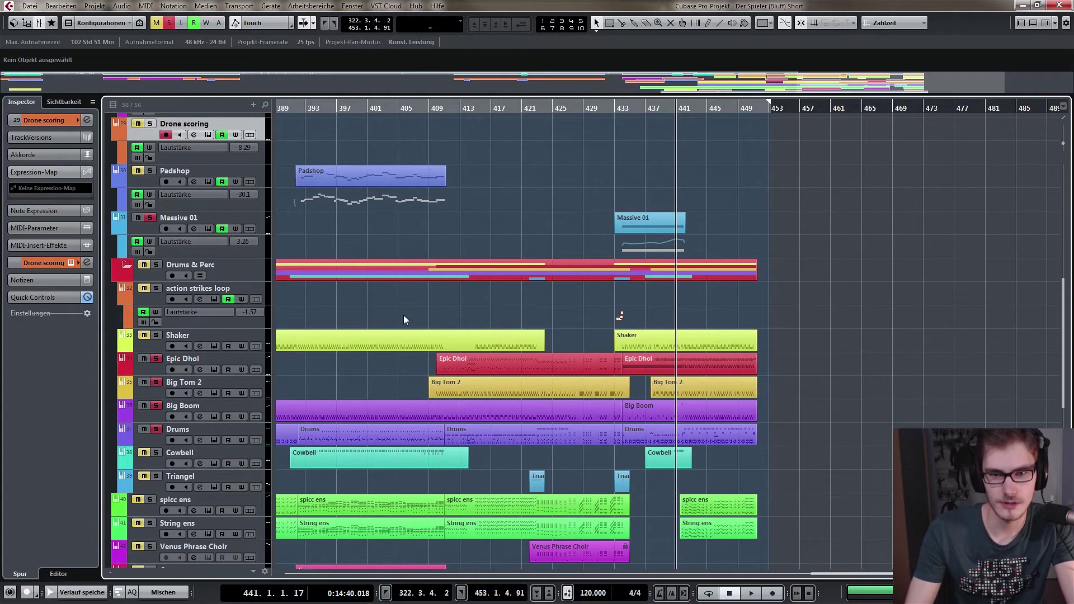
scroll(404, 315, left, 12)
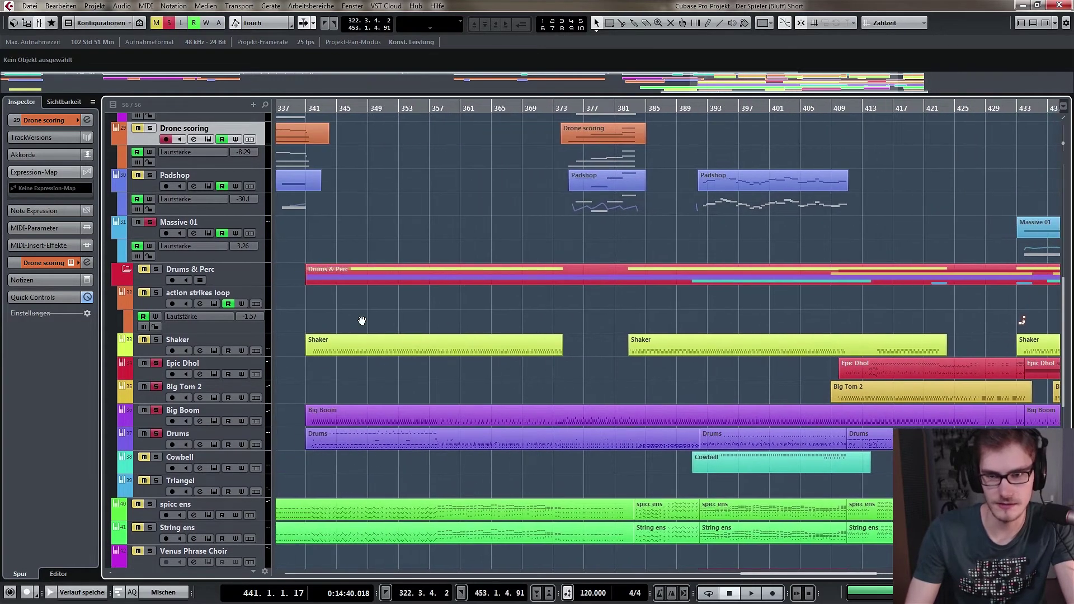
scroll(401, 346, up, 3)
scroll(364, 334, left, 7)
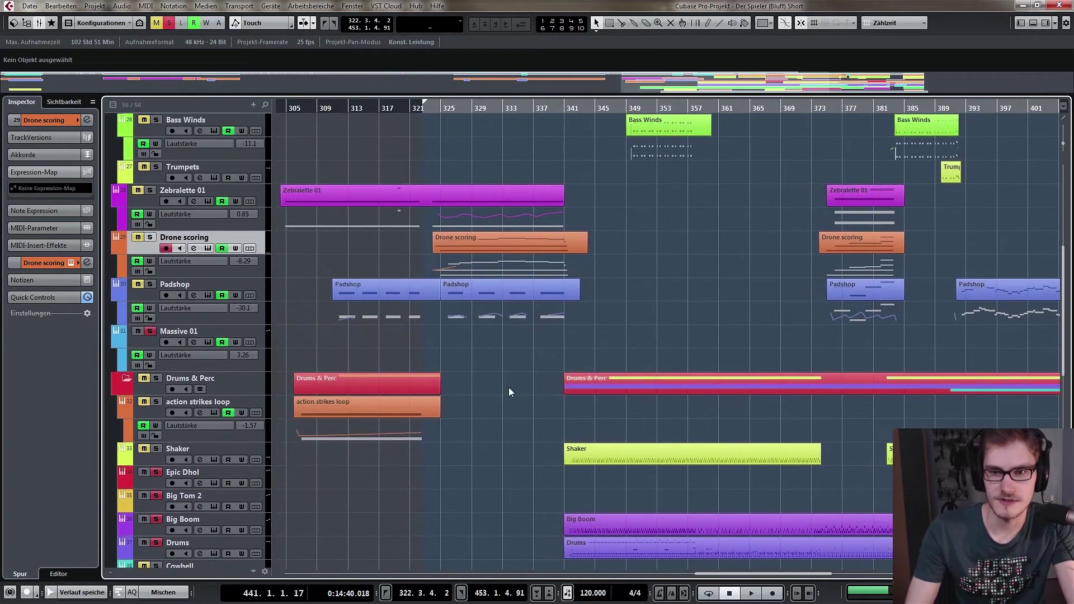
scroll(509, 388, left, 2)
scroll(530, 393, up, 1)
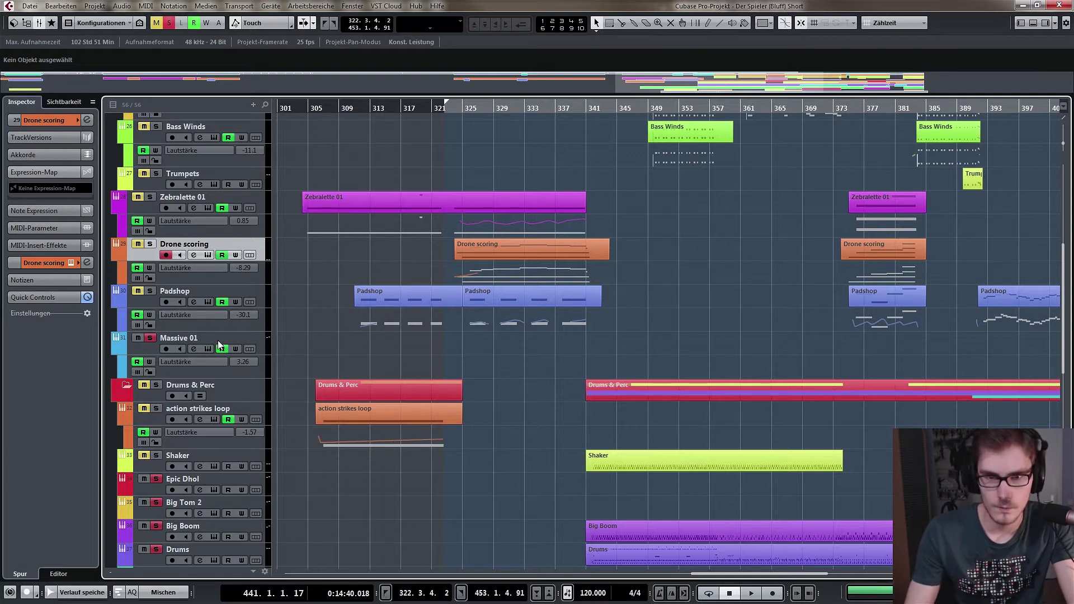
Take Massive 01 out of solo and return to the percussion parts between about bars 397 and 451.
scroll(459, 247, down, 6)
scroll(459, 247, right, 10)
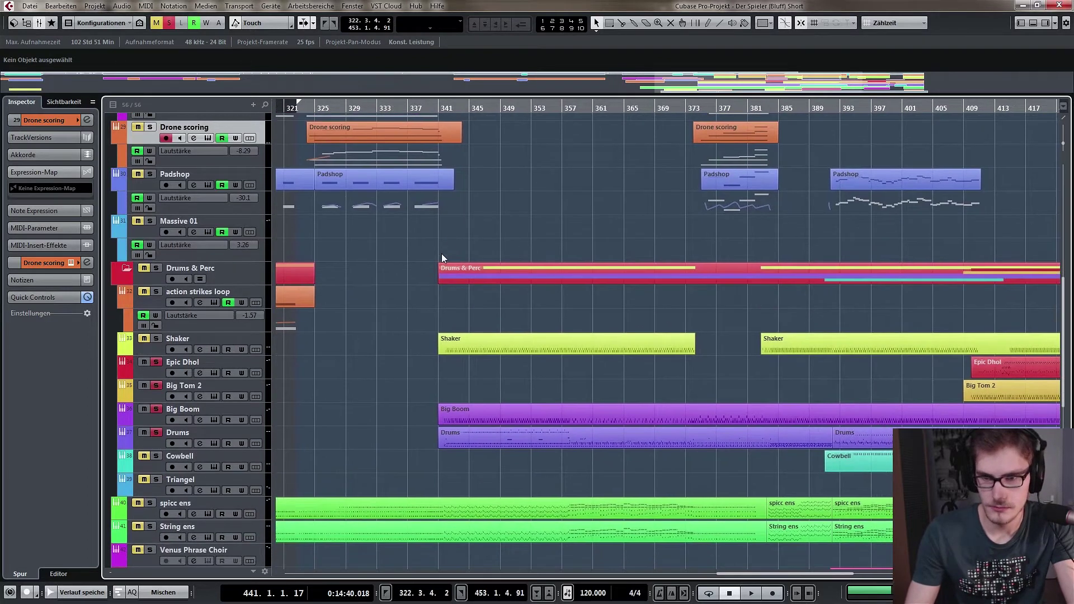
scroll(398, 243, down, 1)
scroll(386, 241, right, 2)
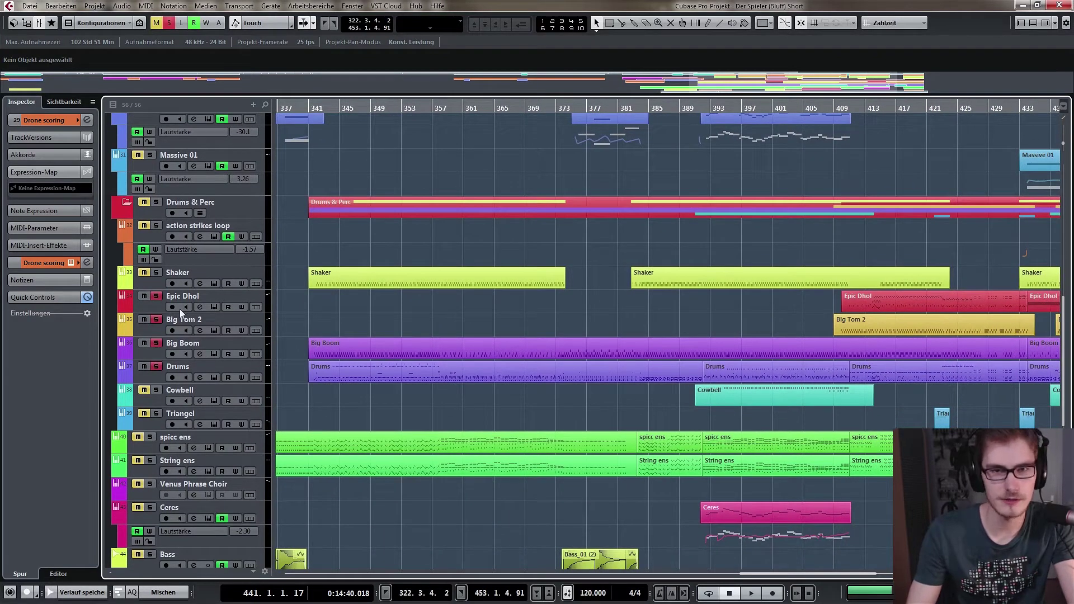
scroll(659, 307, right, 16)
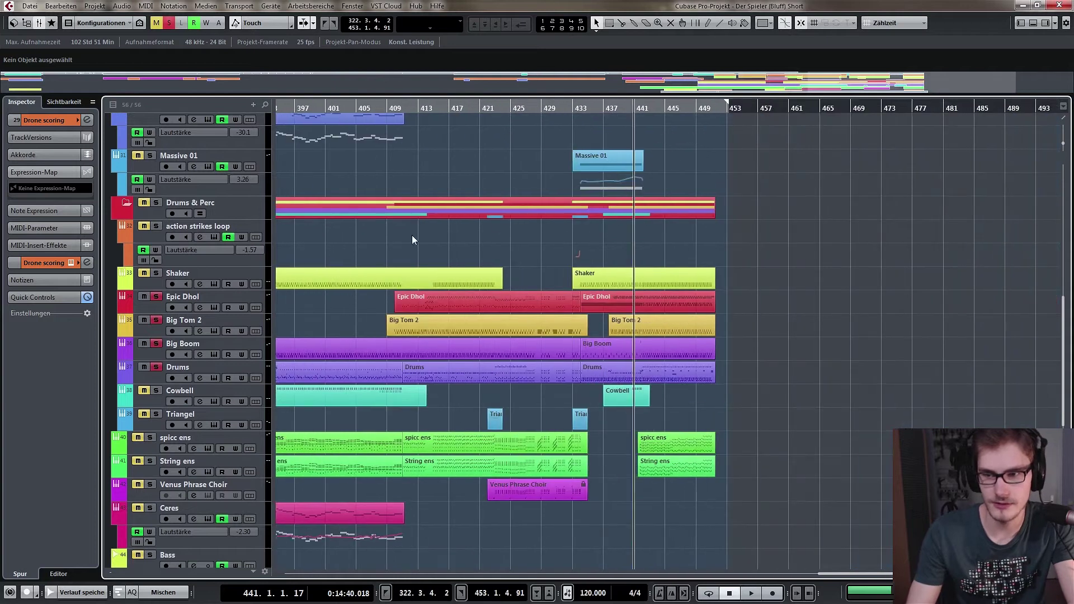
Open the Epic Dhol part starting at bar 410 in the Key Editor, play its notes around bar 414, and close the editor.
double_click(467, 299)
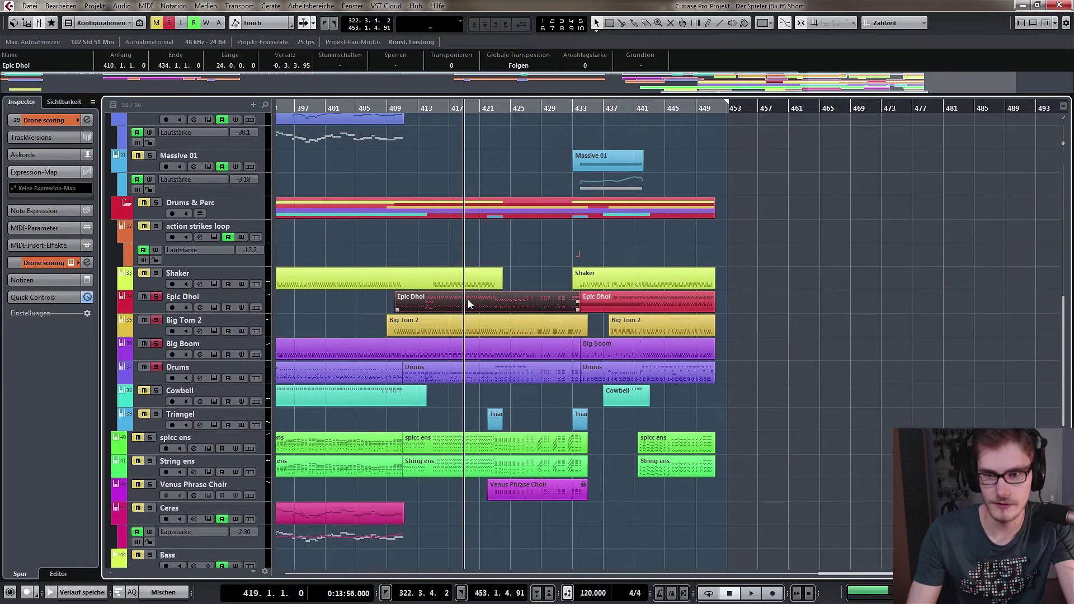
key(g)
key(g)
key(g)
key(g)
key(g)
key(g)
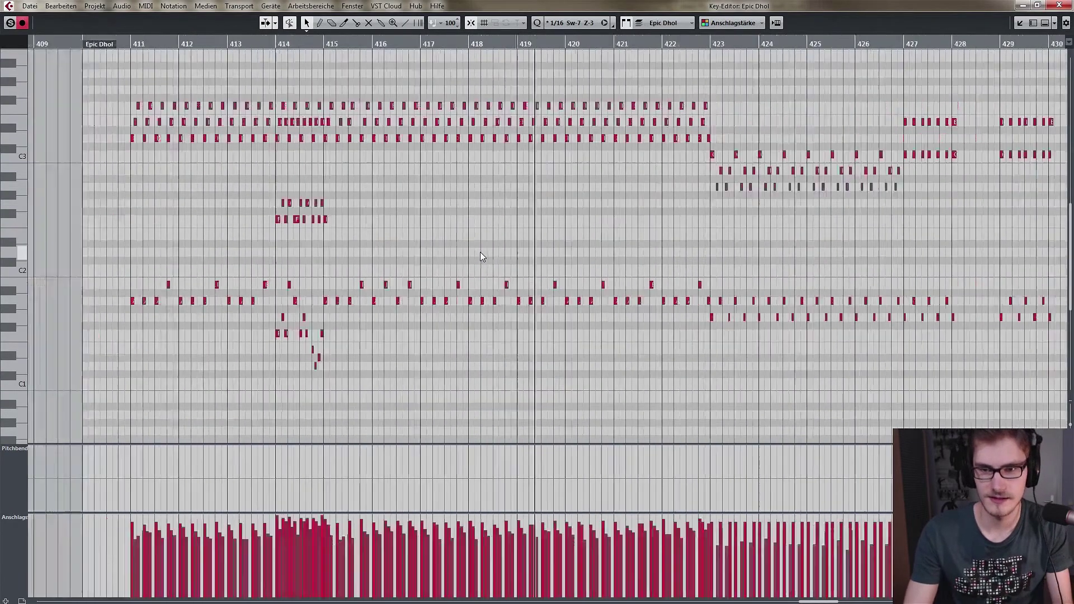
scroll(443, 308, down, 2)
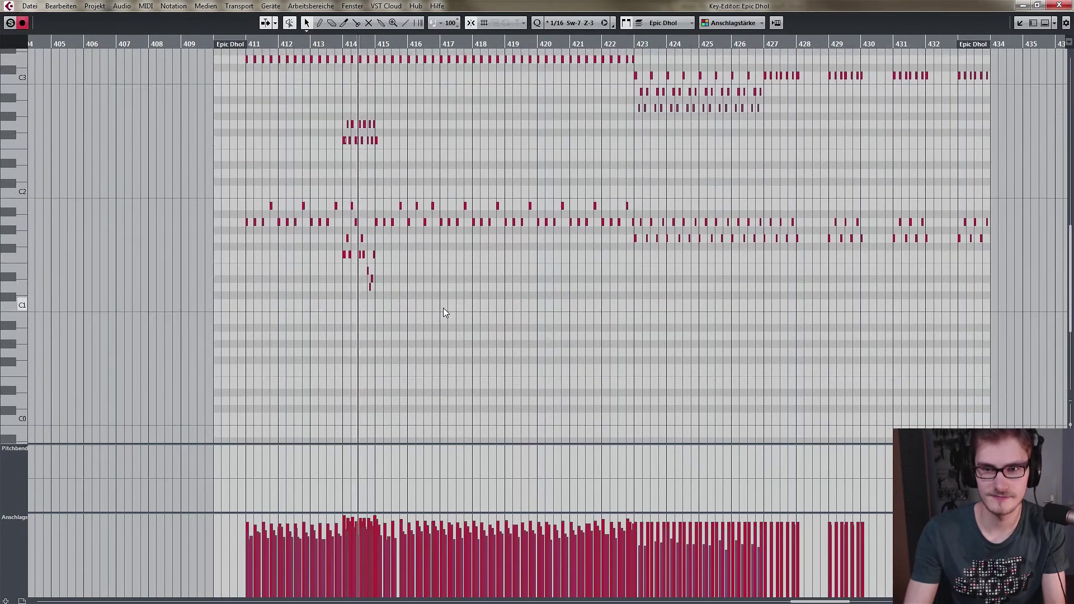
scroll(443, 308, up, 5)
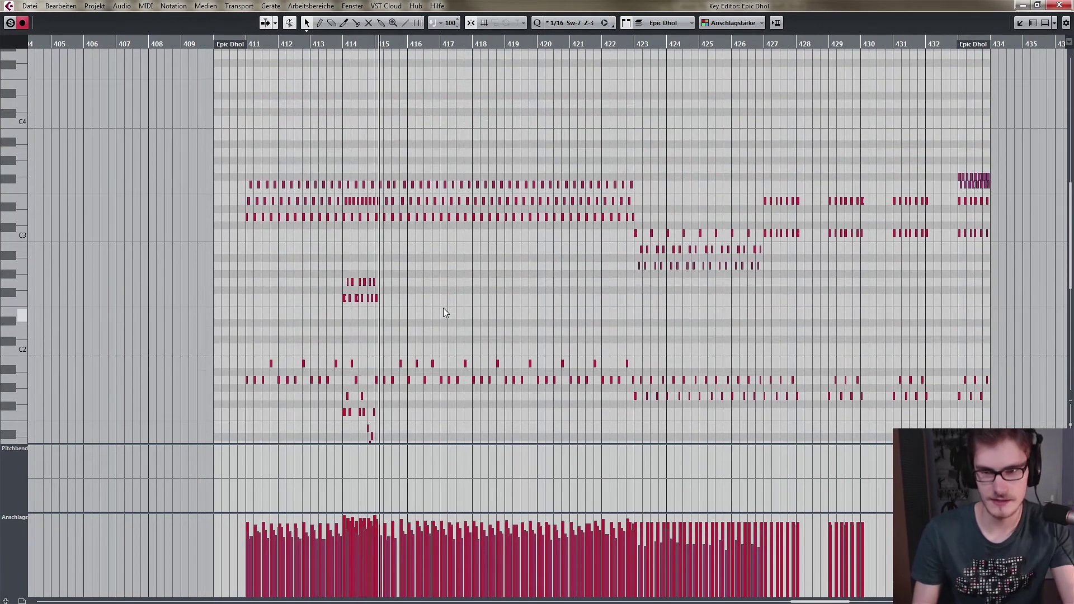
key(Escape)
Look over the brass, synth, percussion and string parts between about bars 361 and 451.
scroll(342, 314, left, 6)
scroll(490, 304, down, 6)
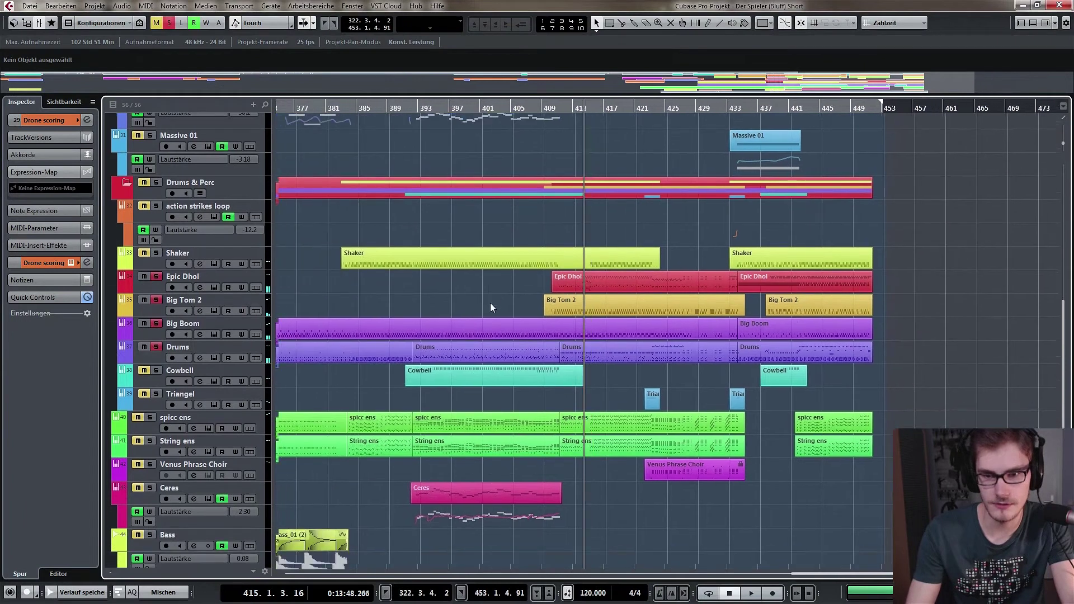
scroll(488, 458, up, 15)
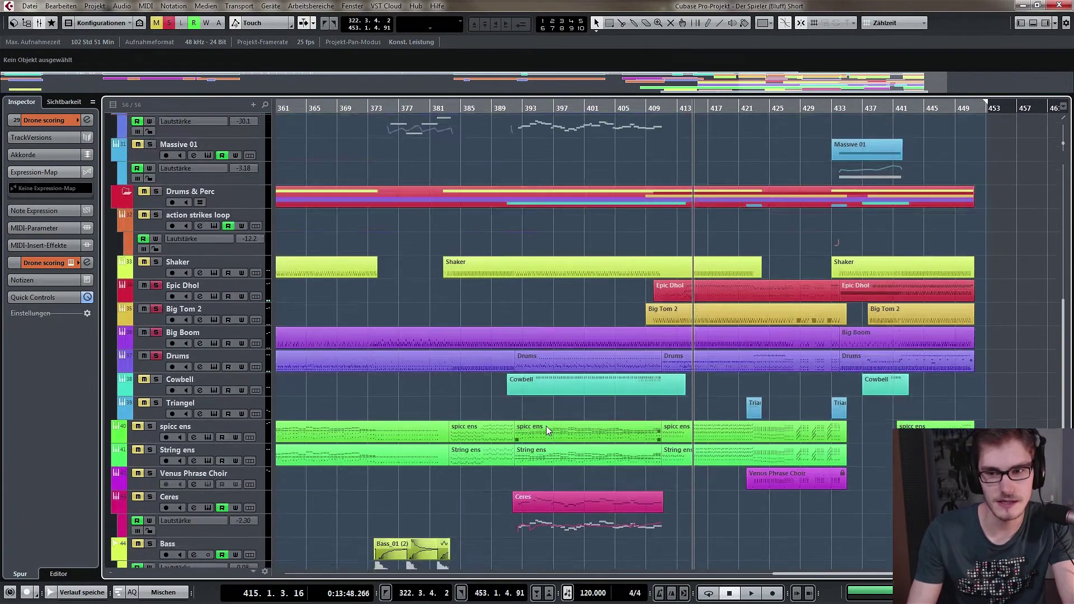
scroll(548, 438, up, 3)
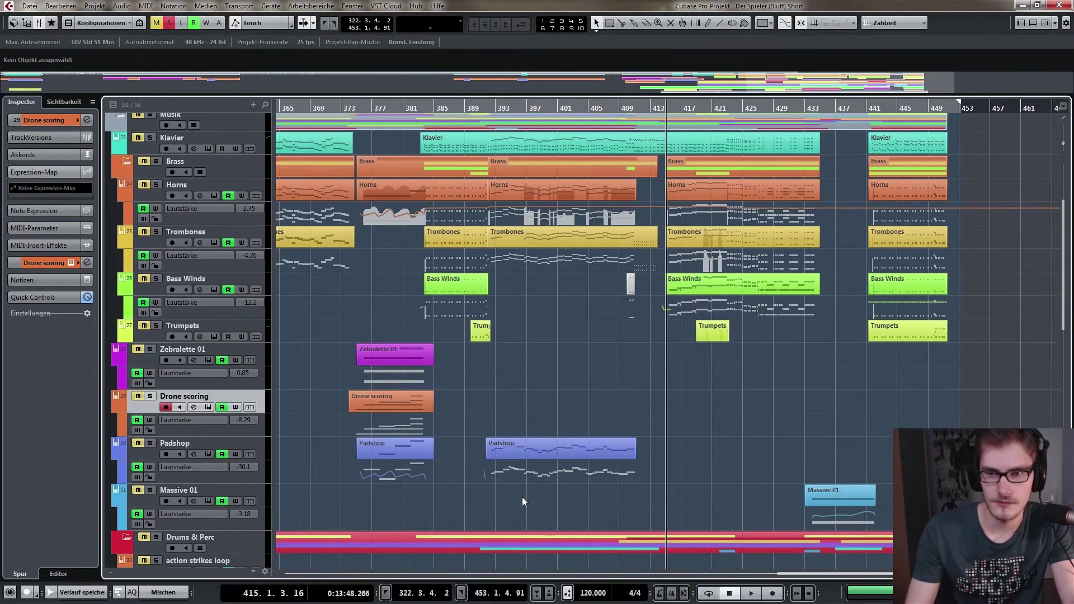
scroll(515, 519, right, 2)
scroll(622, 449, right, 2)
scroll(622, 450, down, 8)
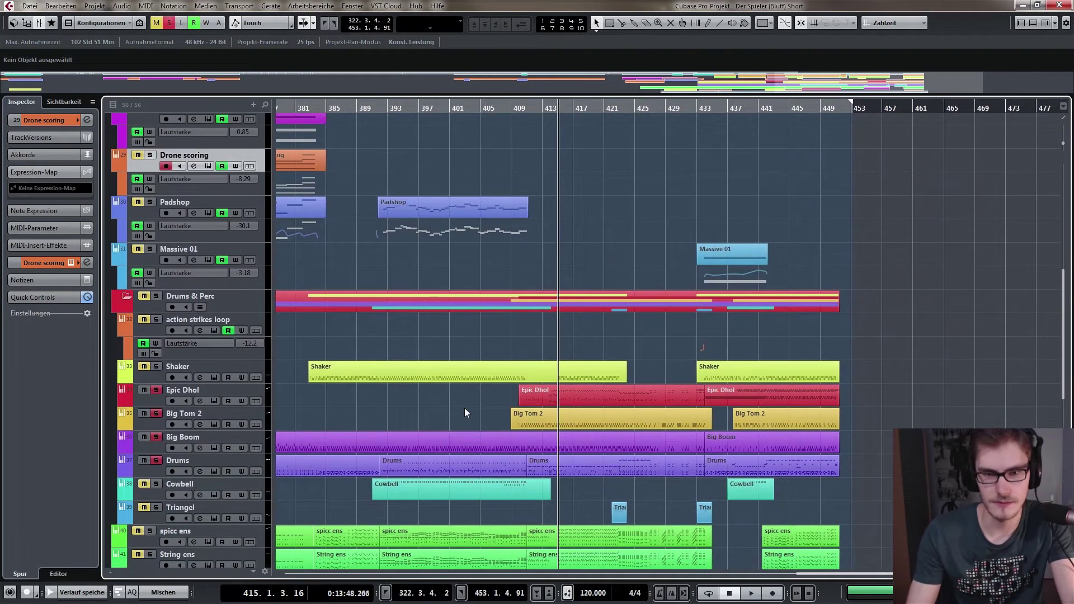
Reopen the Epic Dhol part starting at bar 410 in the Key Editor.
scroll(466, 415, right, 3)
scroll(391, 381, down, 2)
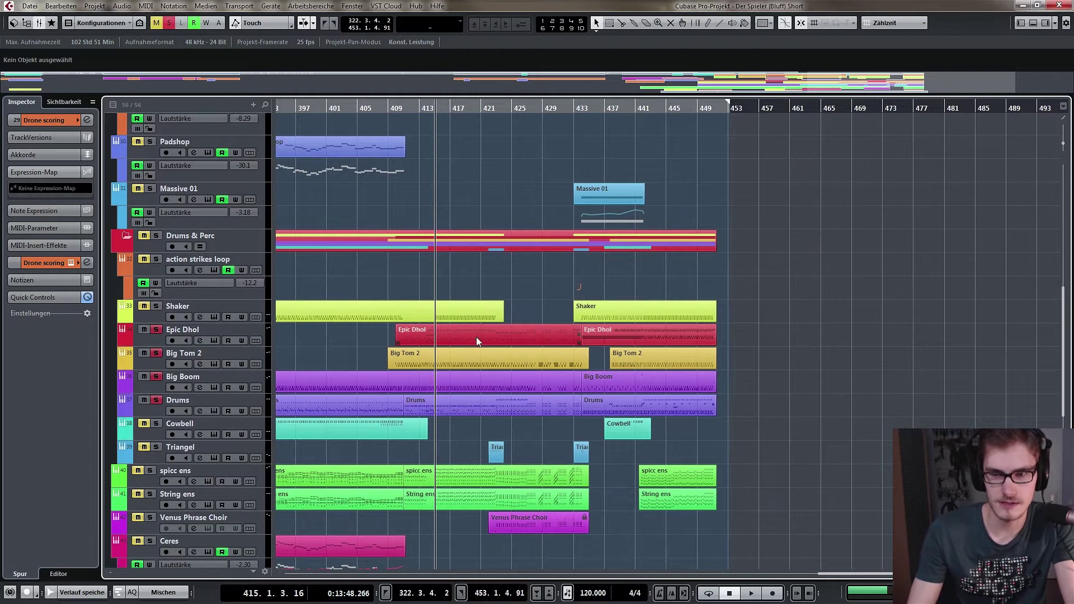
double_click(452, 334)
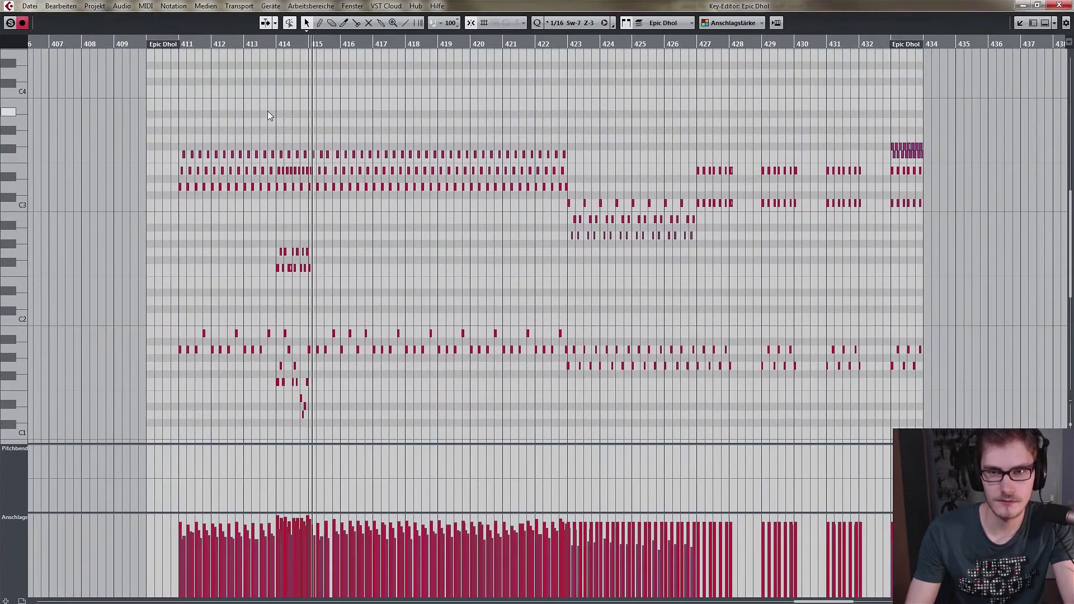
Move the playback position to bar 414 in the Epic Dhol part, close its editor and deselect the part.
click(275, 45)
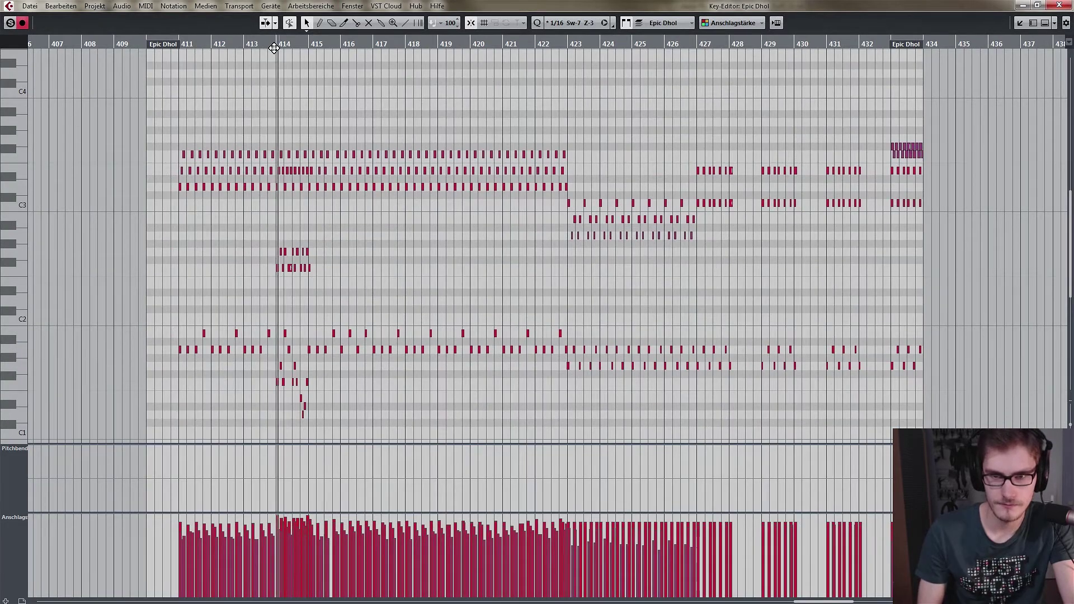
key(Return)
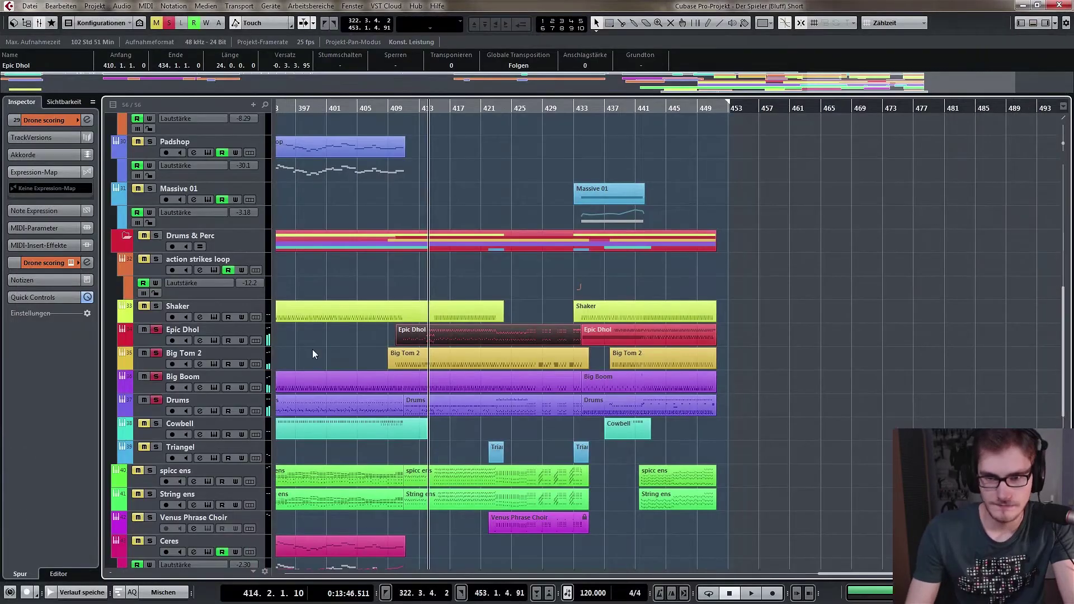
click(312, 349)
Play the soloed percussion tracks from bar 343 and stop after a few bars.
drag(336, 341, 515, 301)
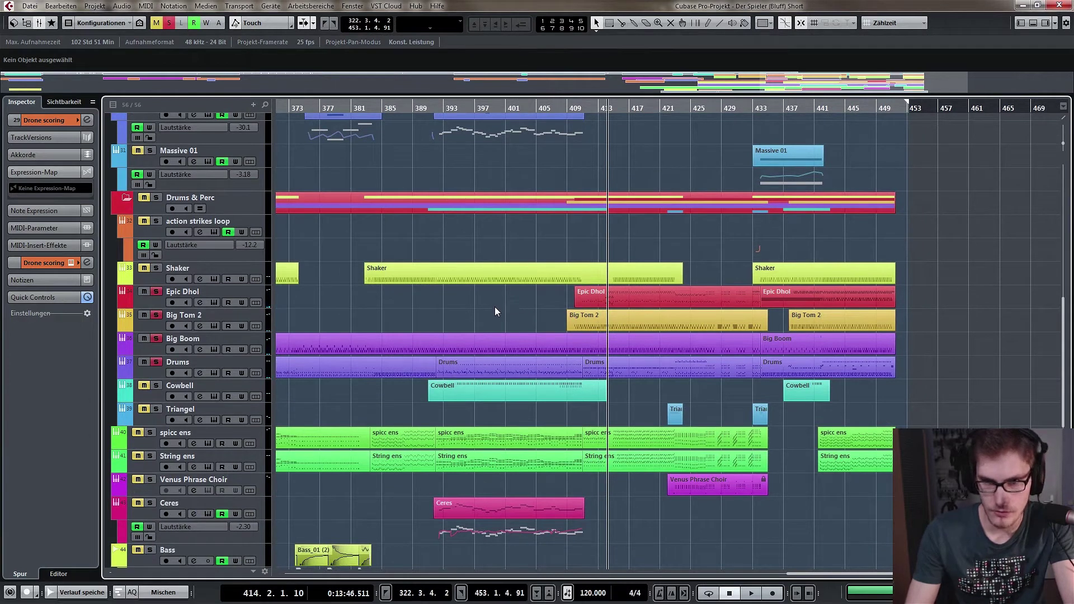
drag(525, 310, 791, 308)
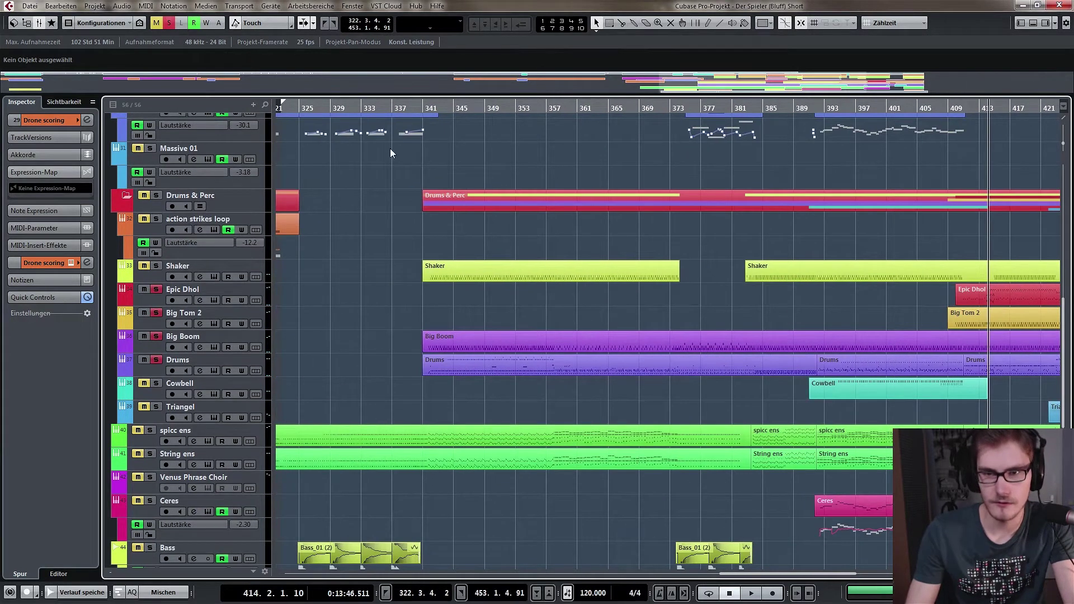
click(438, 106)
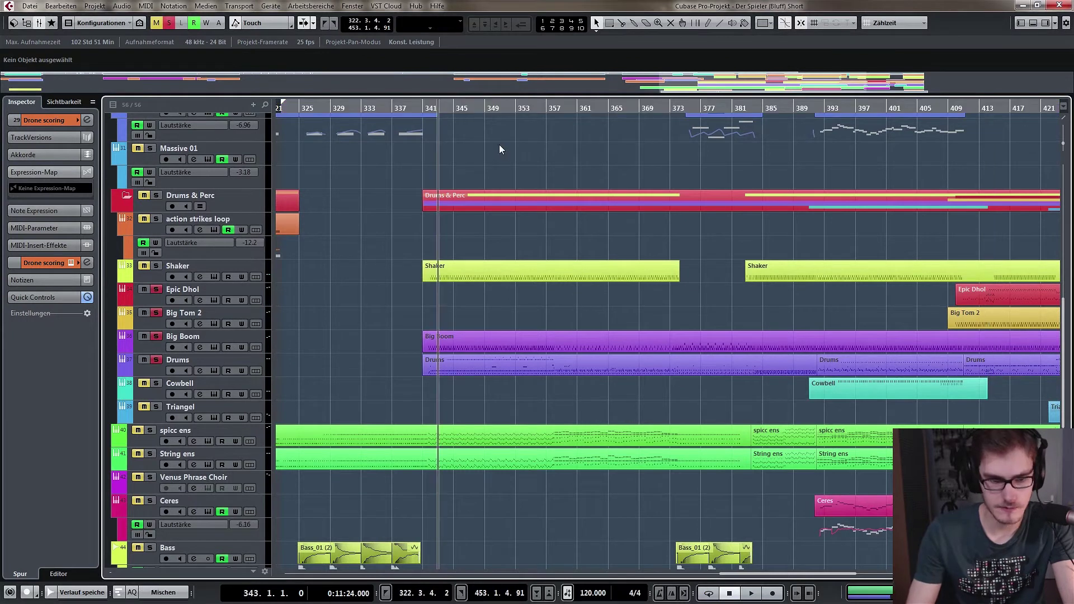
key(space)
scroll(479, 297, right, 1)
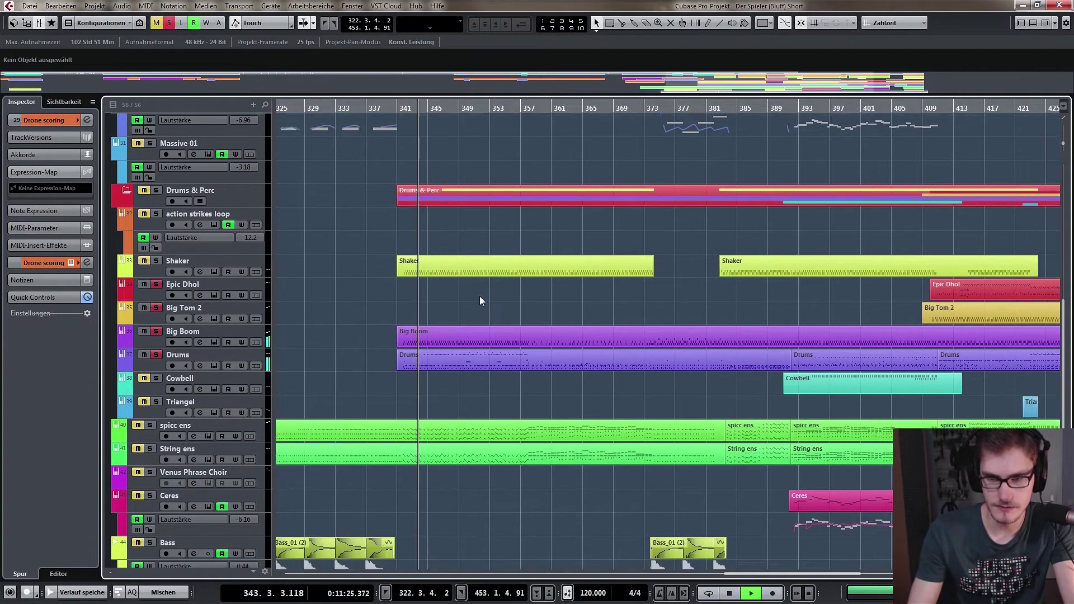
scroll(479, 300, right, 4)
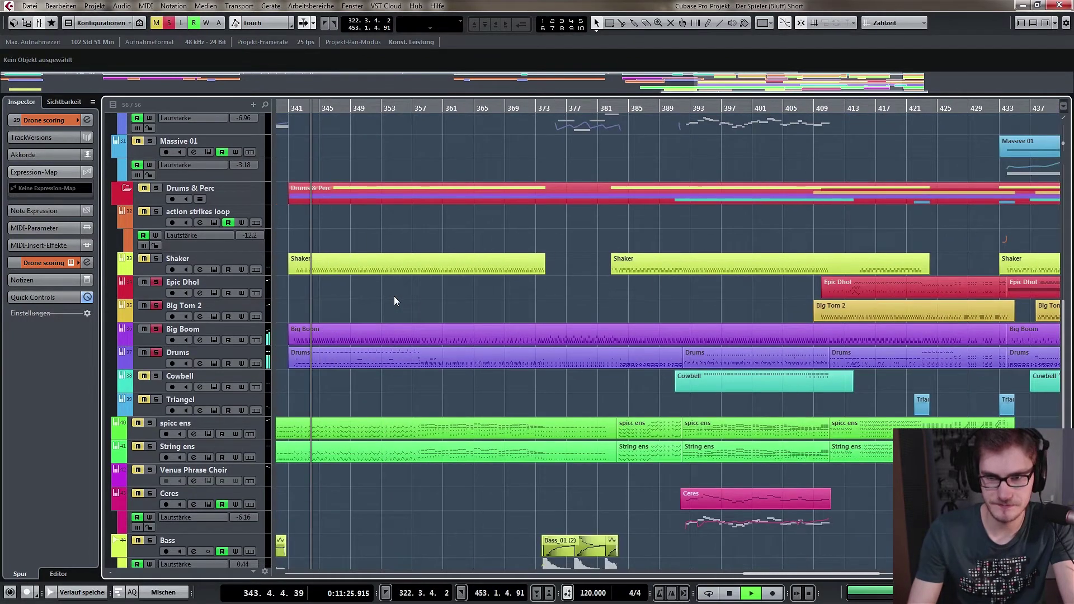
key(space)
Leave only the Drums track soloed, then view its Kontakt drum kit instrument and close it.
click(158, 331)
click(158, 283)
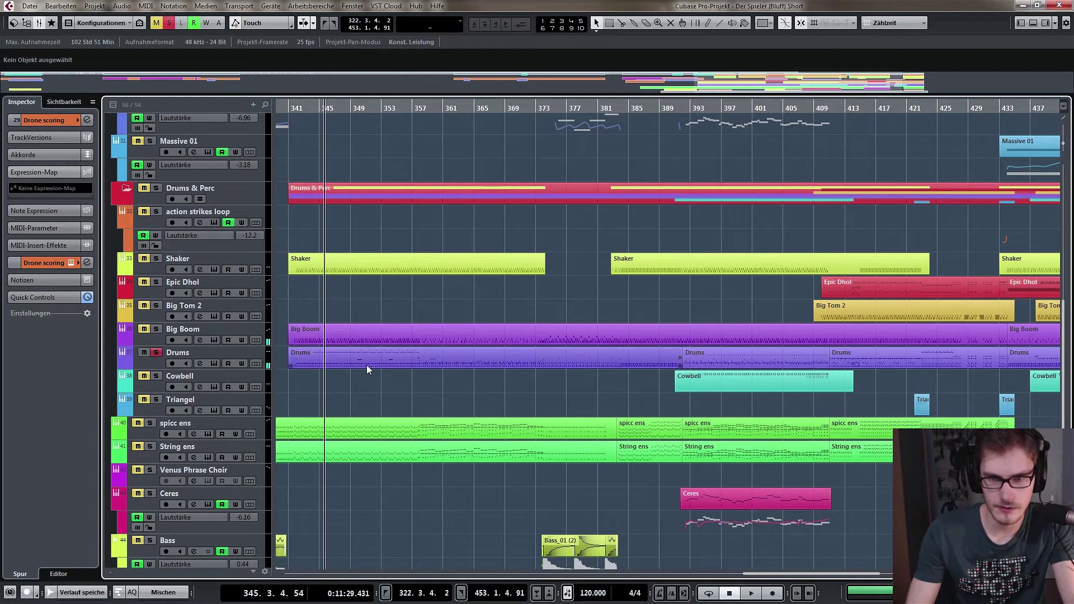
click(262, 356)
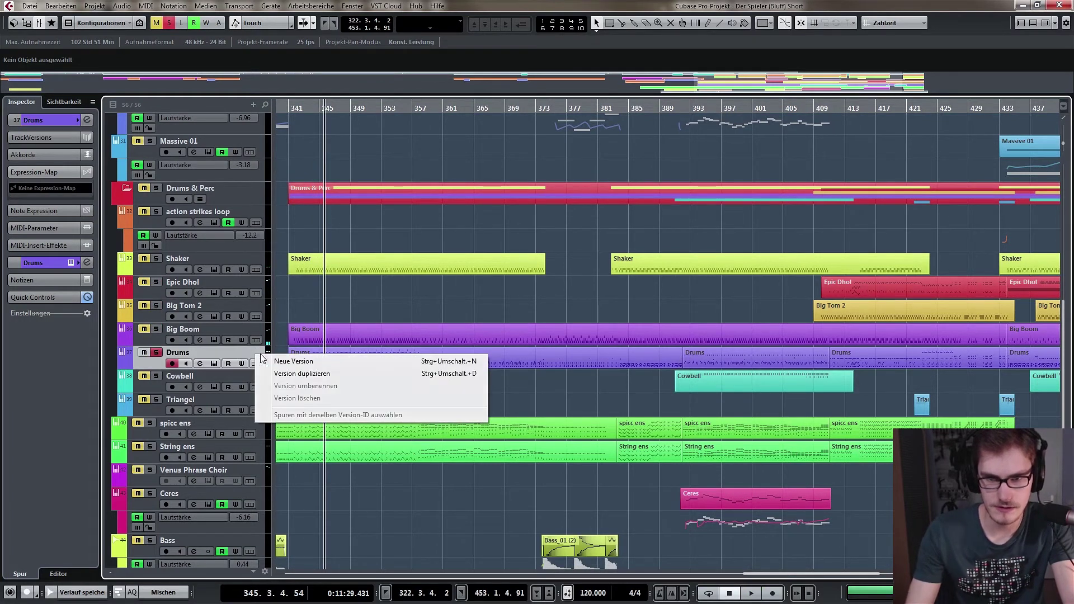
click(542, 415)
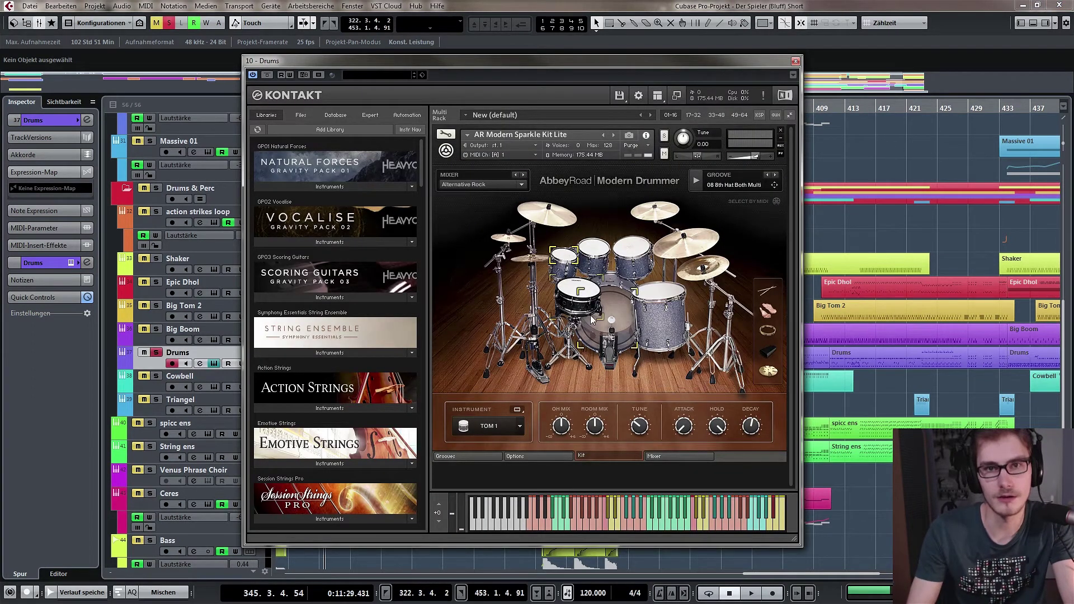
key(Escape)
Play the soloed Drums track from bar 345, then jump playback ahead to bar 386.
key(space)
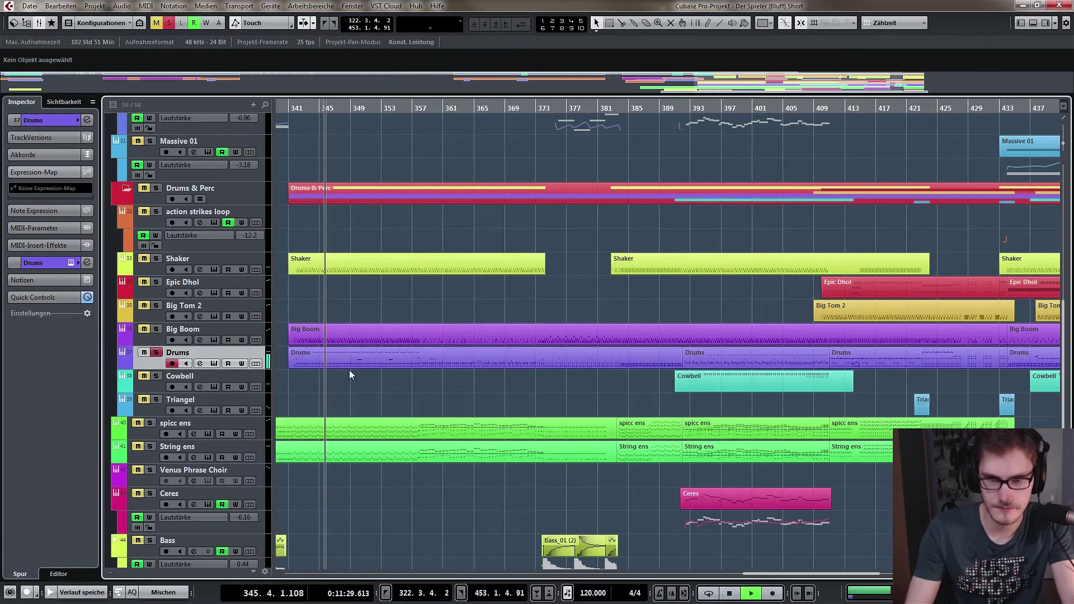
click(636, 108)
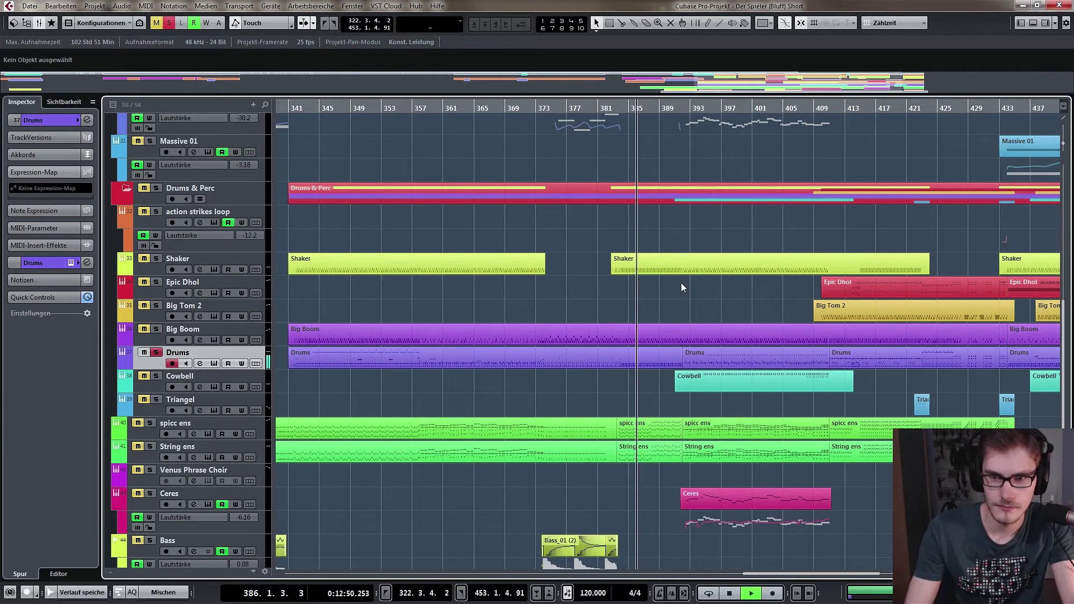
scroll(500, 268, right, 5)
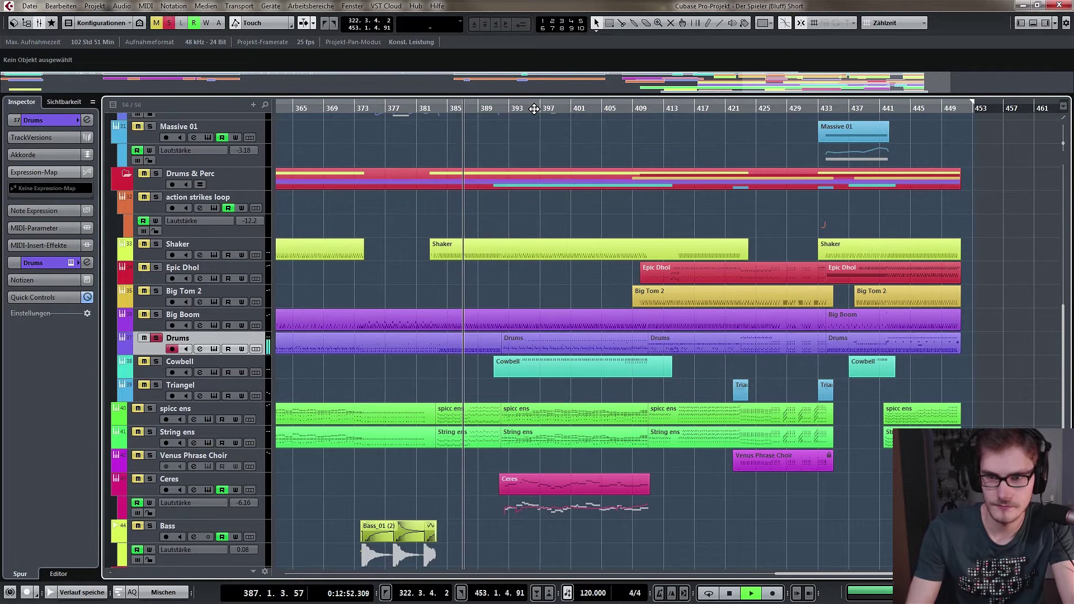
Examine the Drums part starting at bar 392 up close in the Key Editor, then close it and deselect the part.
double_click(592, 341)
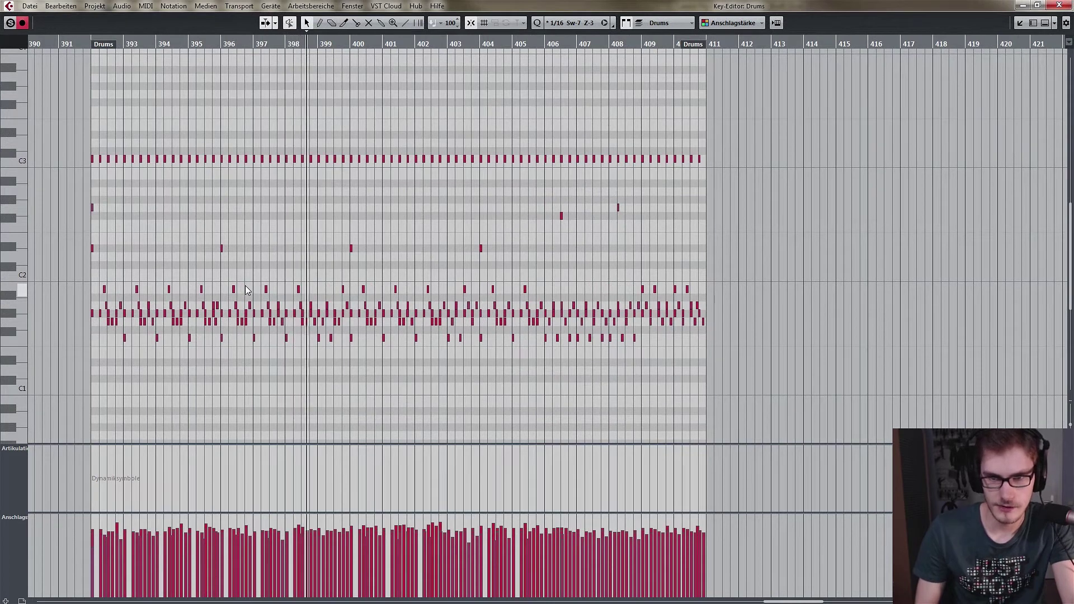
key(h)
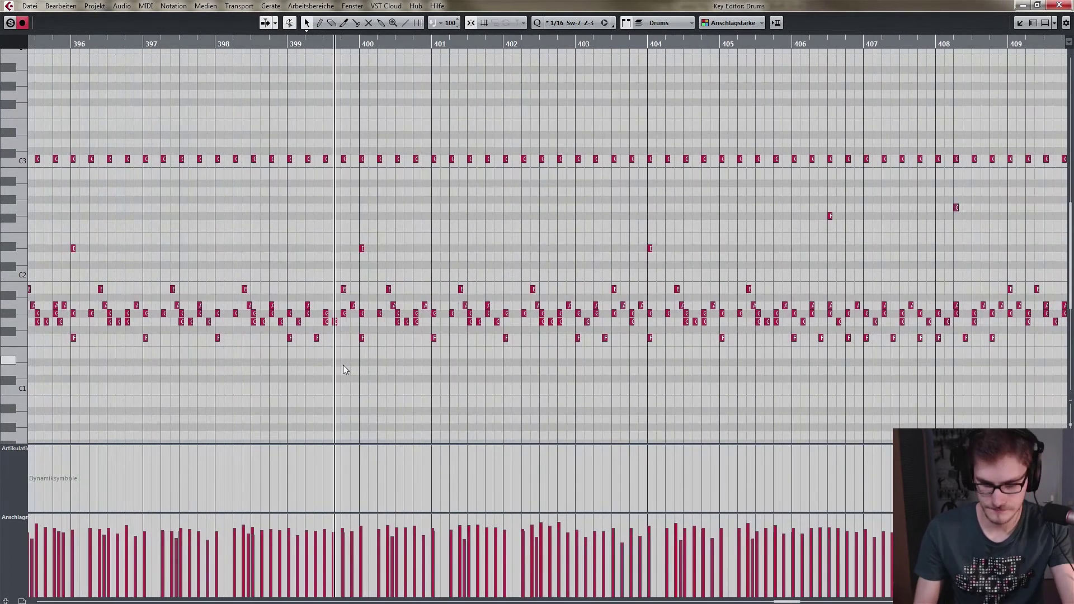
key(Escape)
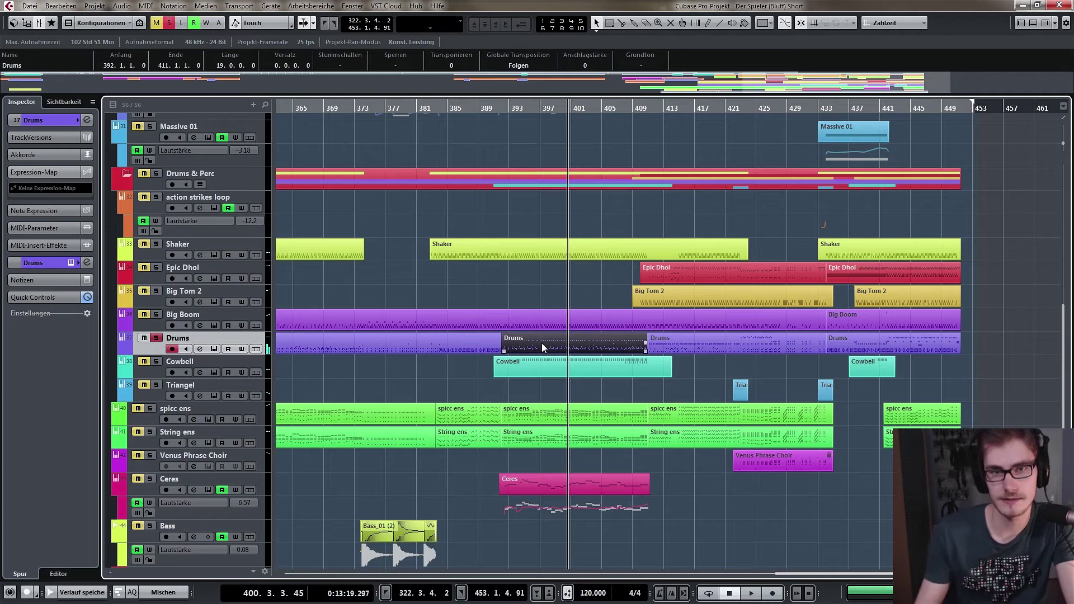
click(388, 379)
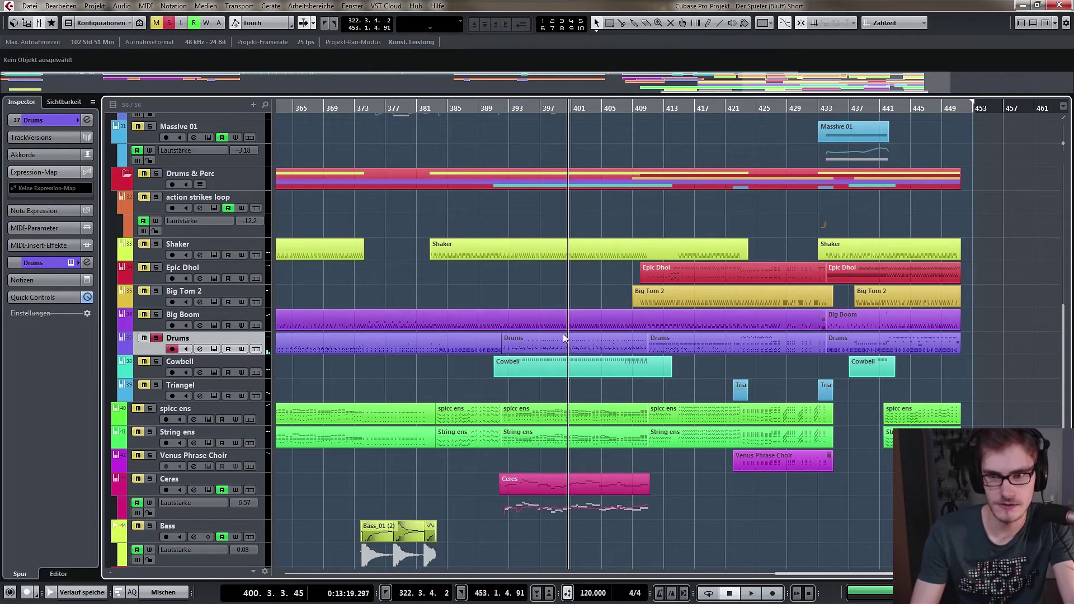
Look over the percussion parts between about bars 373 and 451, then play the soloed Drums from about bar 424.
scroll(562, 333, up, 3)
scroll(504, 338, right, 2)
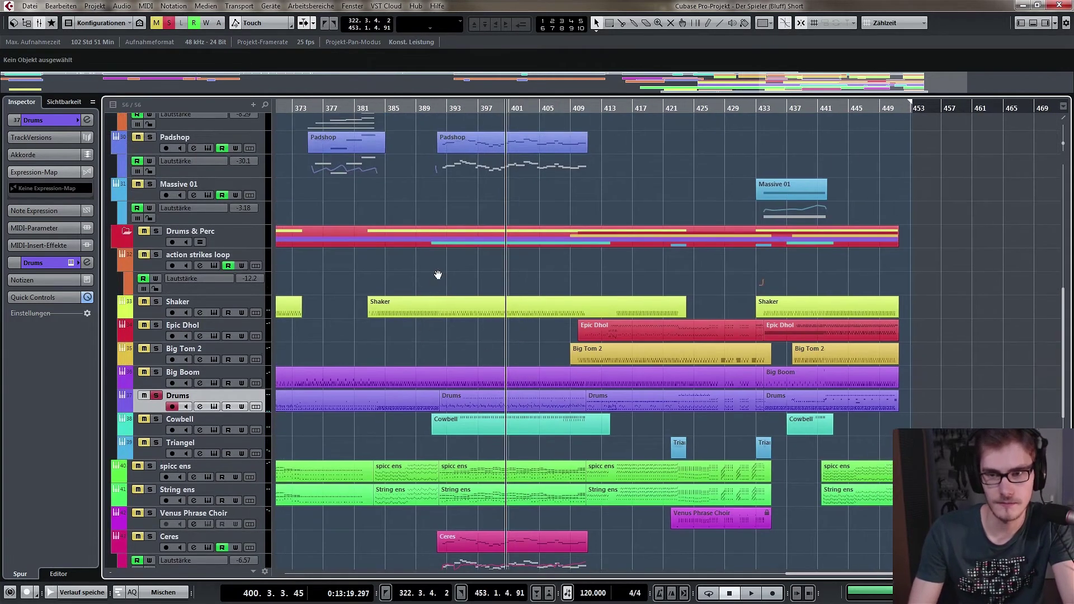
scroll(434, 343, up, 4)
scroll(425, 305, down, 5)
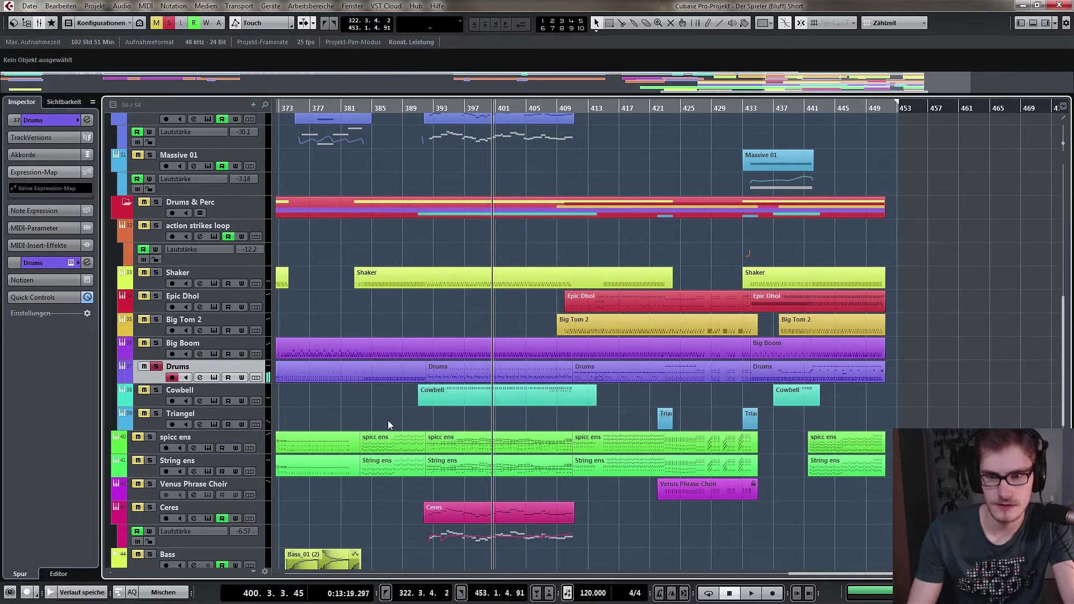
scroll(412, 445, right, 3)
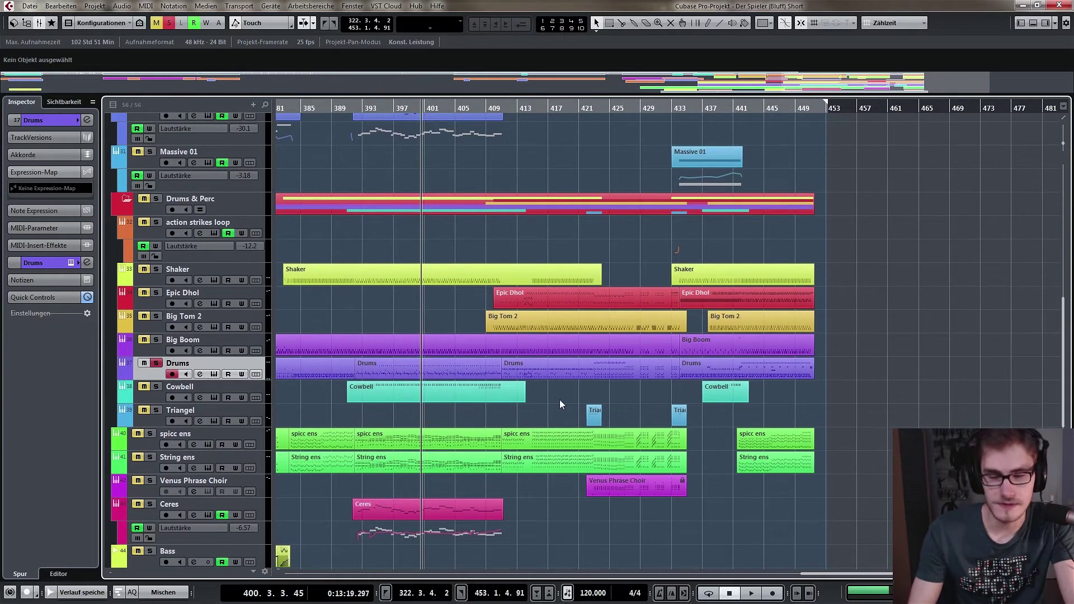
scroll(559, 399, down, 1)
scroll(550, 401, right, 3)
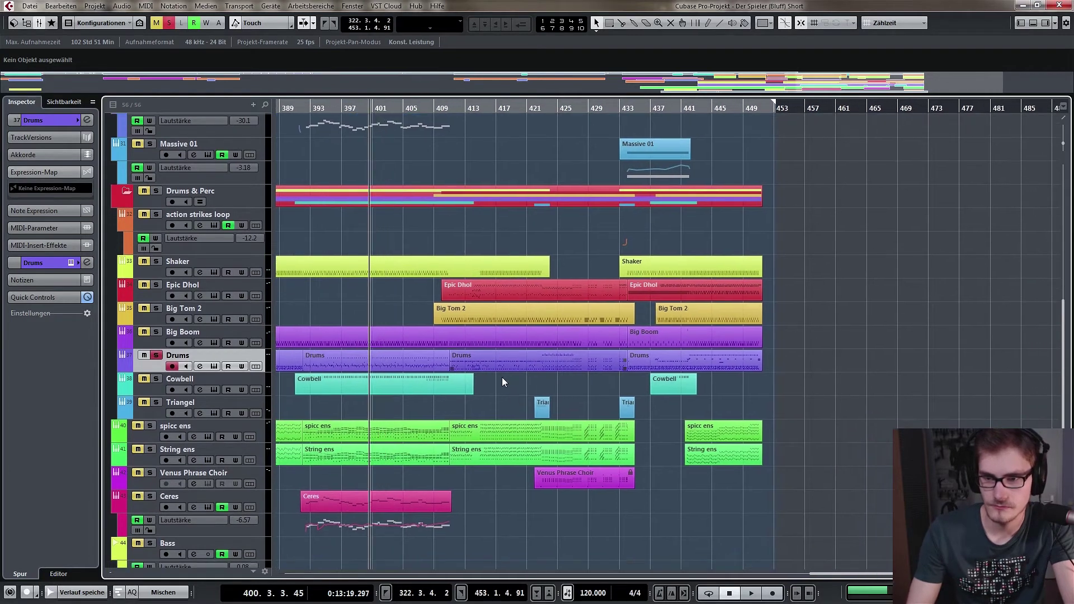
click(549, 106)
key(space)
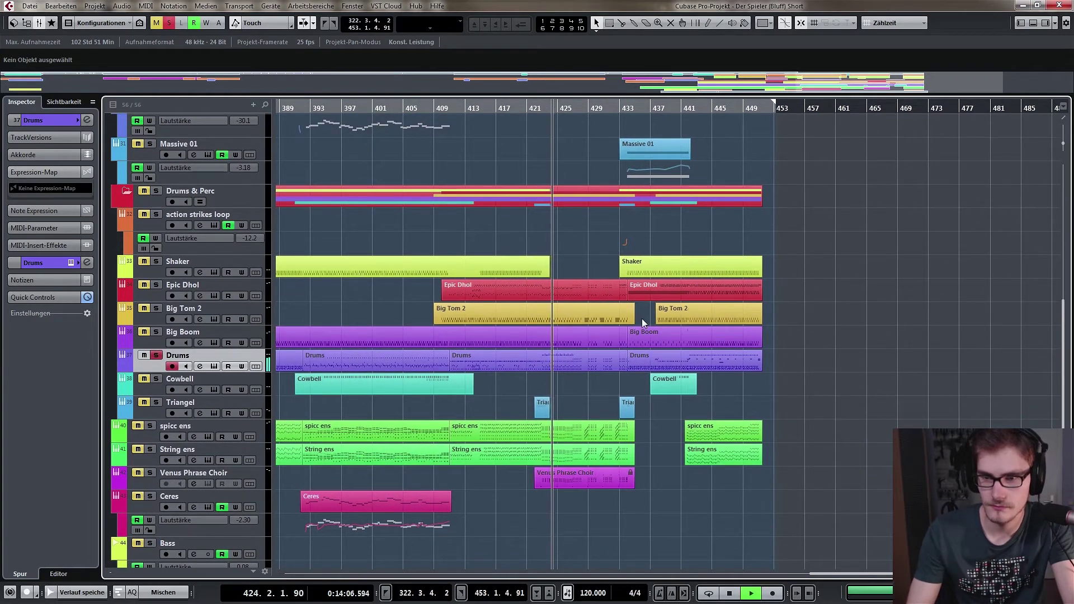
scroll(642, 318, down, 1)
scroll(642, 318, right, 3)
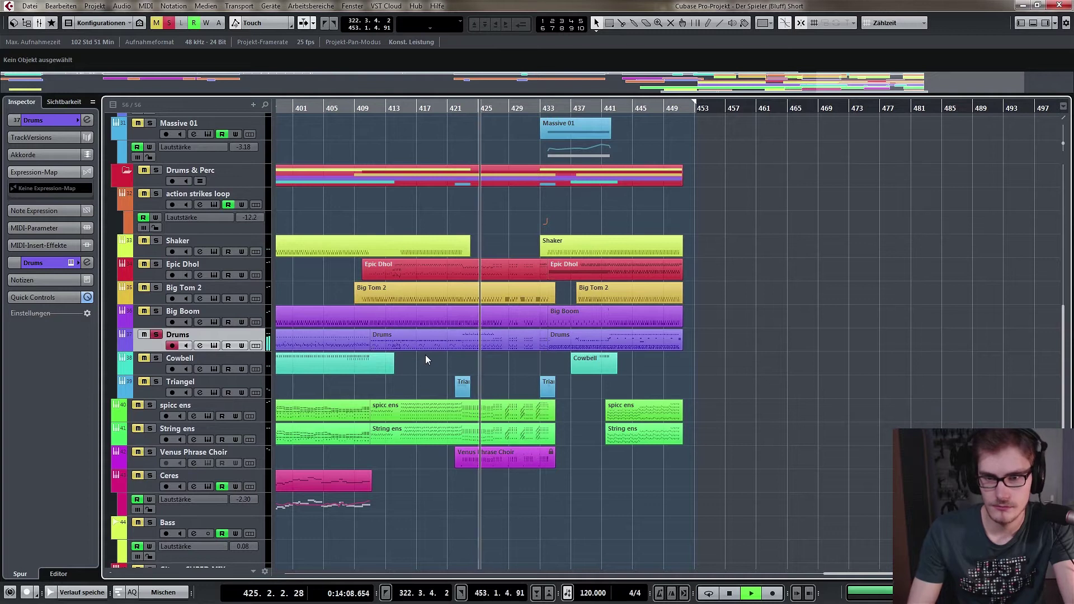
key(space)
Solo the Cowbell track instead of the Drums track.
scroll(650, 358, left, 10)
click(157, 355)
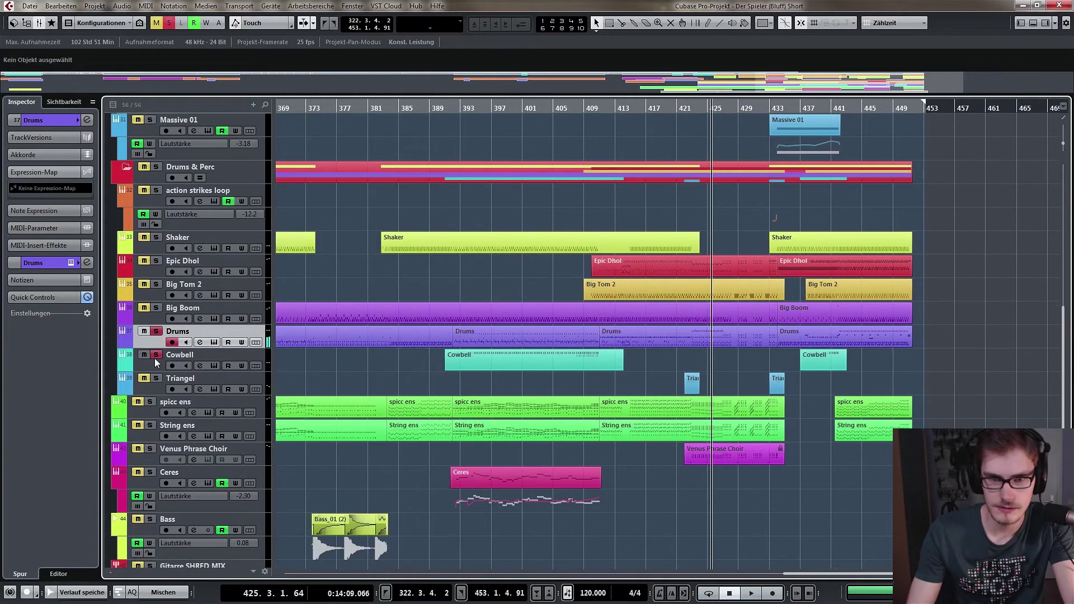
click(157, 331)
Play the soloed Cowbell from bar 390, view its Kontakt instrument and close the instrument window.
click(438, 114)
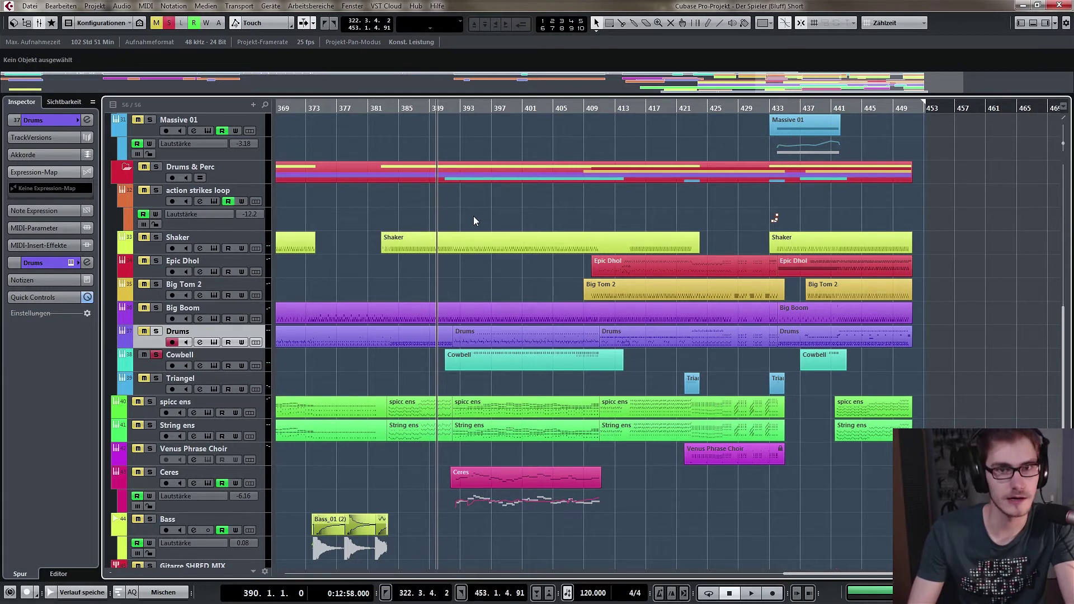
scroll(437, 209, down, 1)
scroll(437, 209, right, 2)
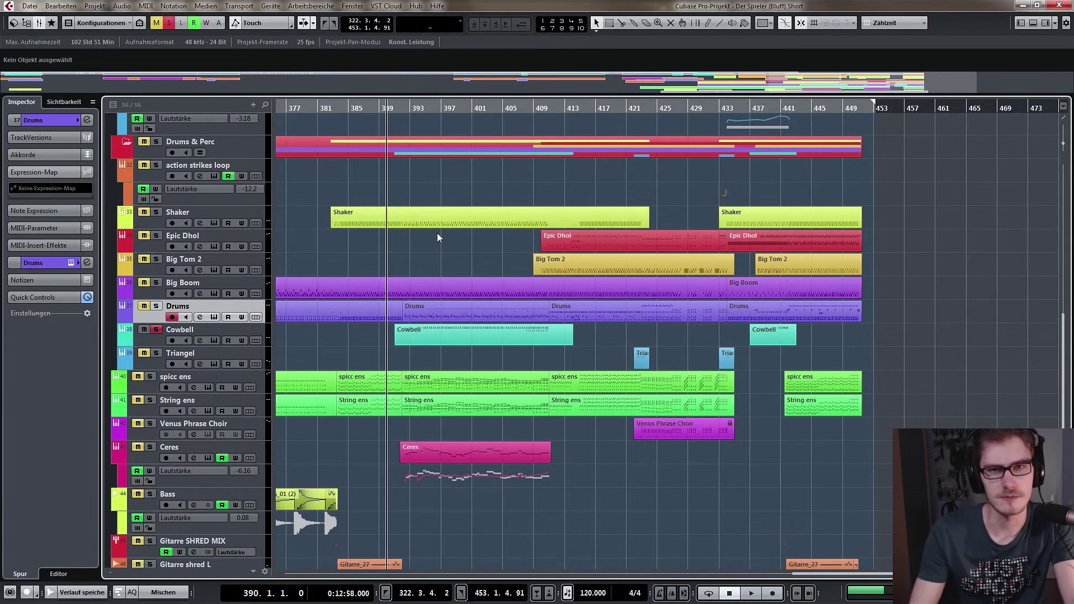
key(space)
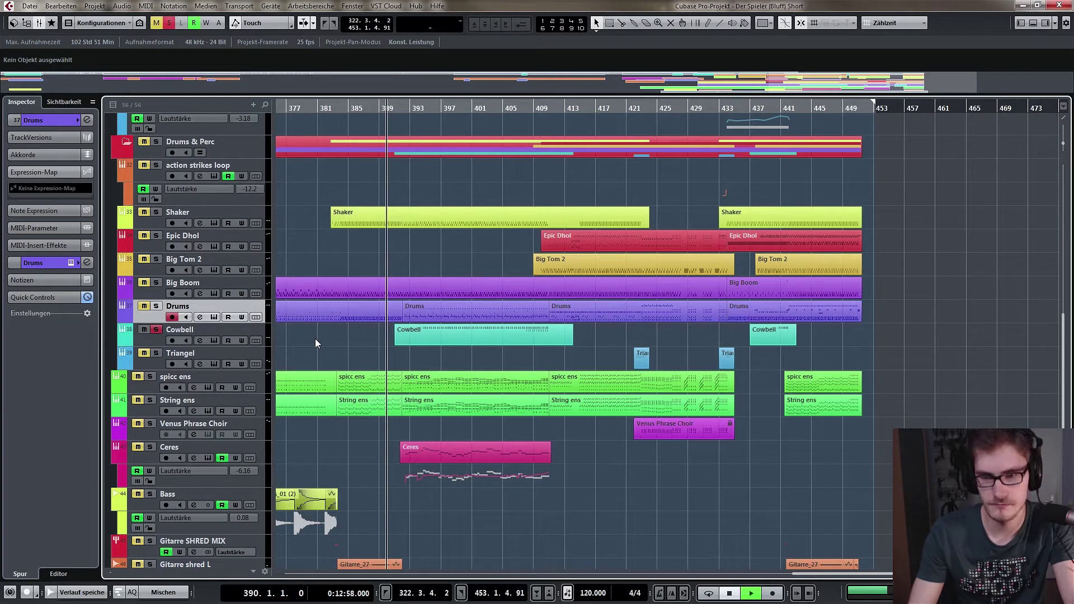
click(267, 332)
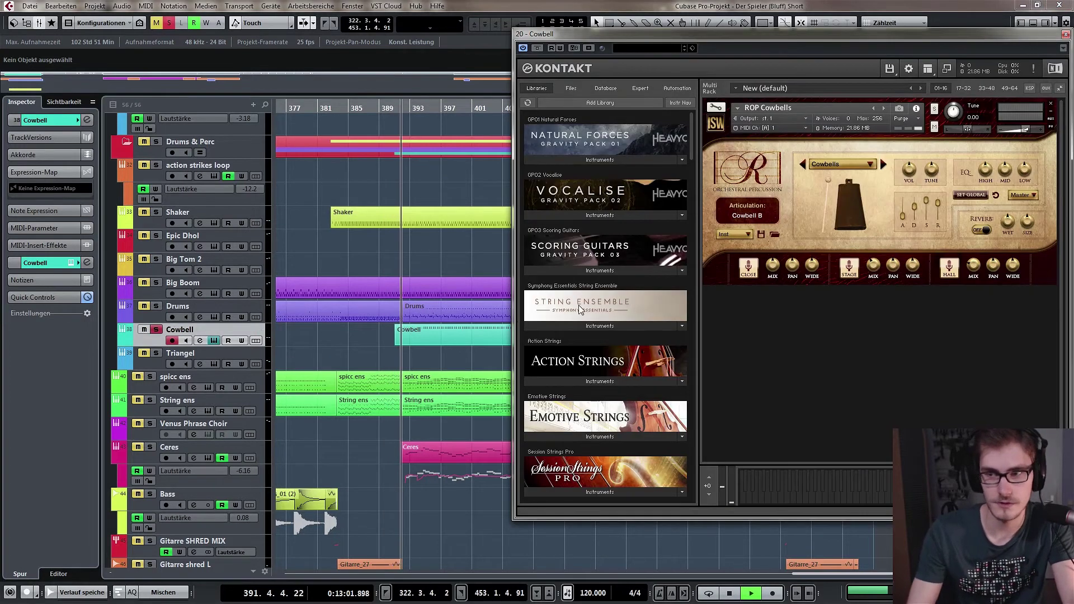
key(Escape)
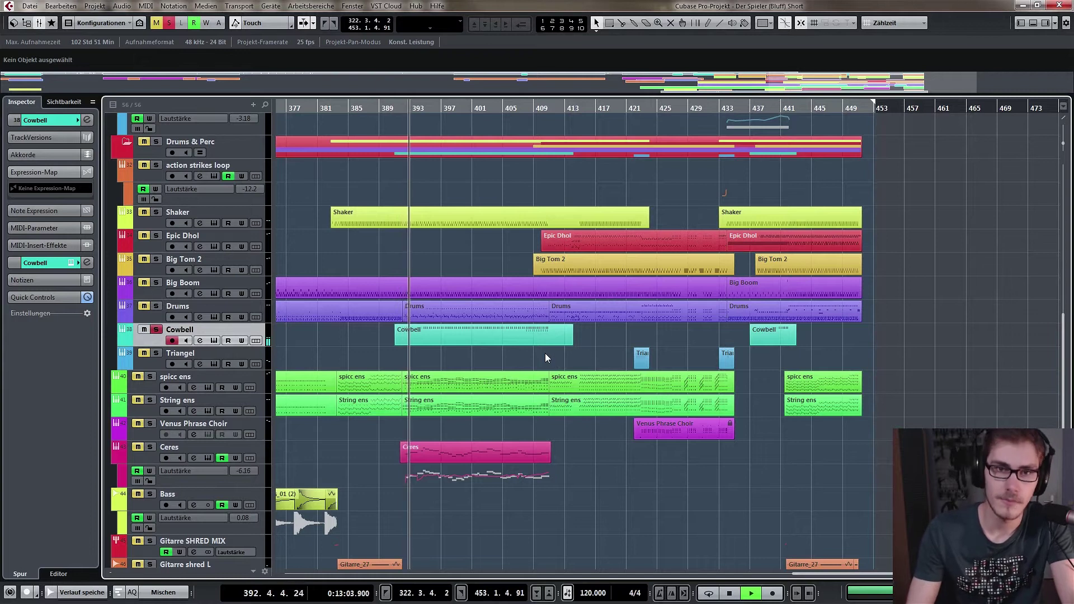
Add the Drums, Big Boom, Big Tom 2, Epic Dhol and Shaker tracks to the solo during playback.
click(157, 307)
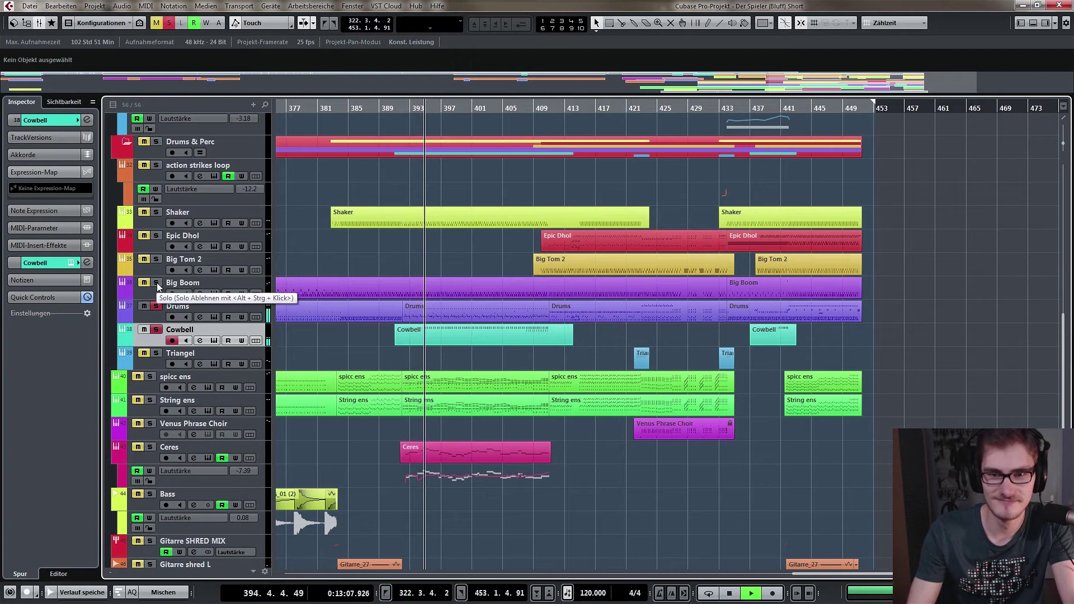
click(156, 284)
click(156, 212)
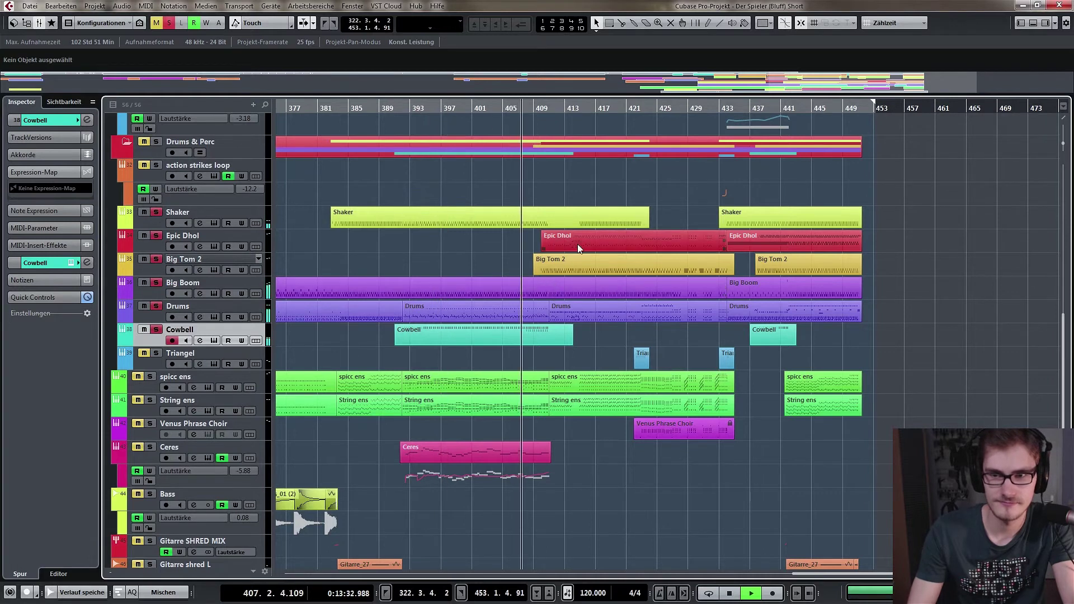
Listen to the soloed percussion up to about bar 409, then play it from about bar 438 to bar 442.
drag(577, 244, 463, 240)
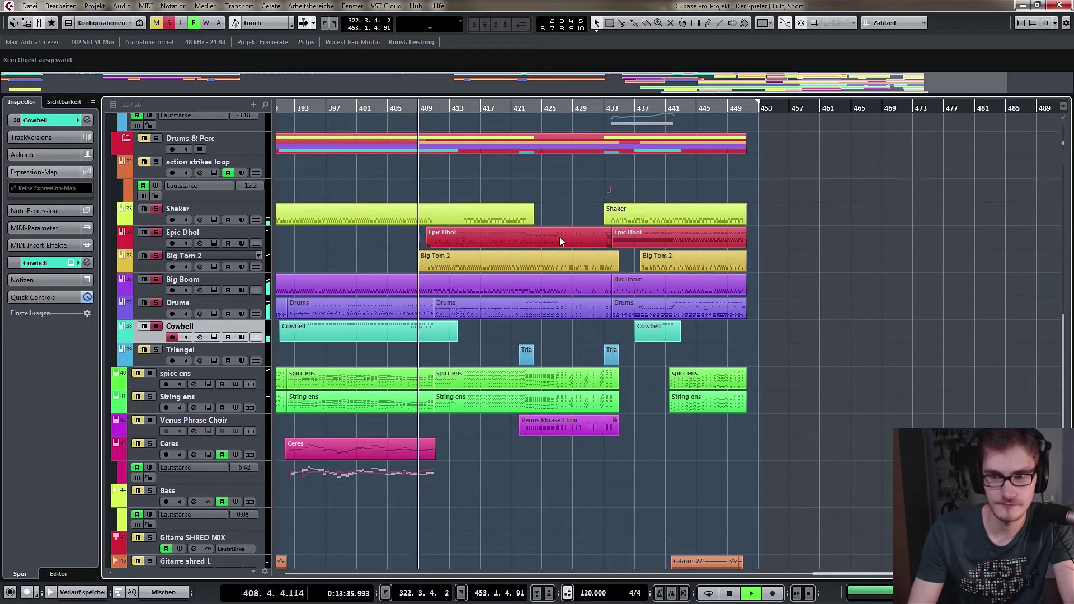
key(space)
scroll(560, 201, right, 5)
click(458, 119)
key(space)
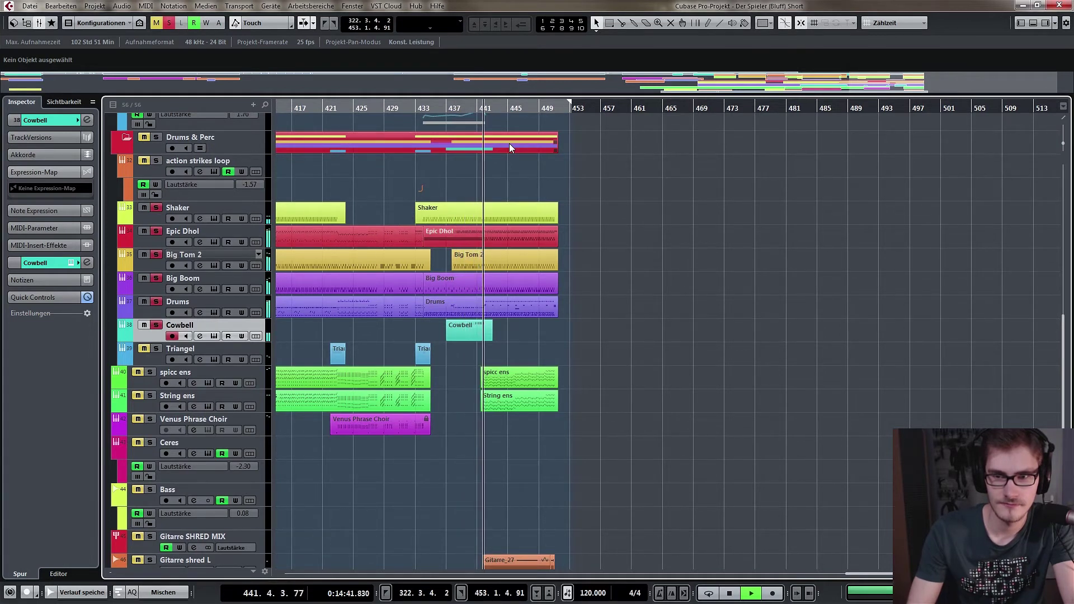
key(space)
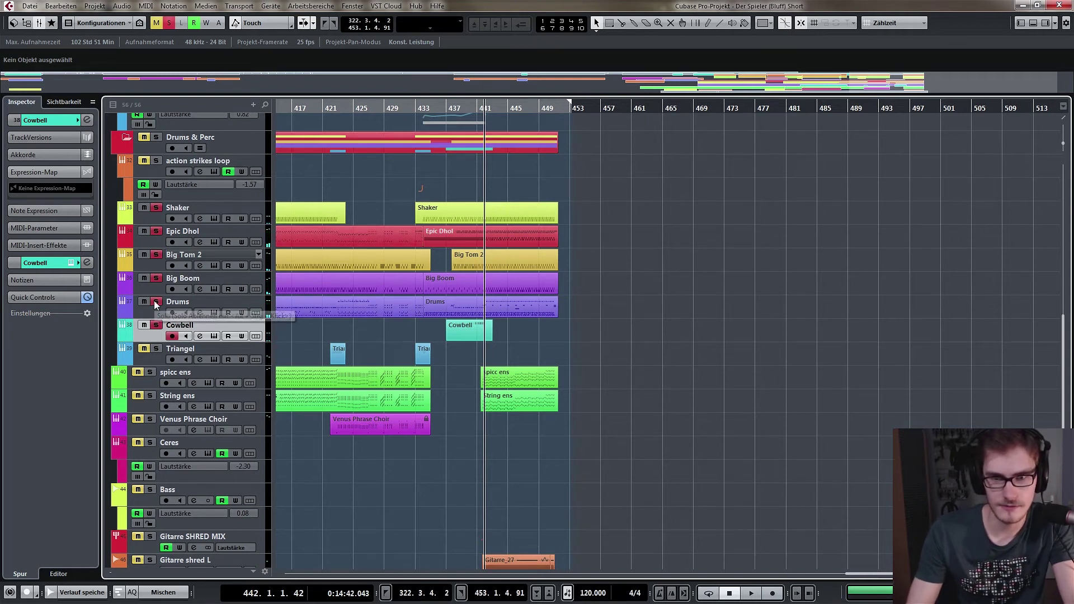
Add the String ens and spicc ens tracks to the solo.
scroll(381, 345, left, 3)
scroll(380, 346, up, 1)
scroll(414, 348, left, 3)
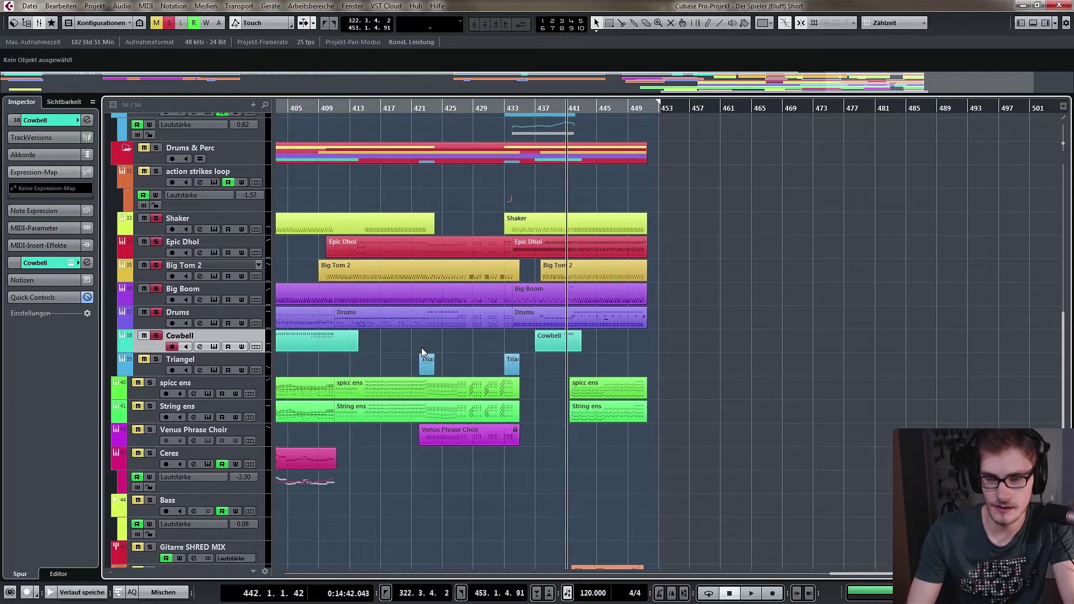
scroll(421, 347, down, 1)
scroll(387, 343, down, 4)
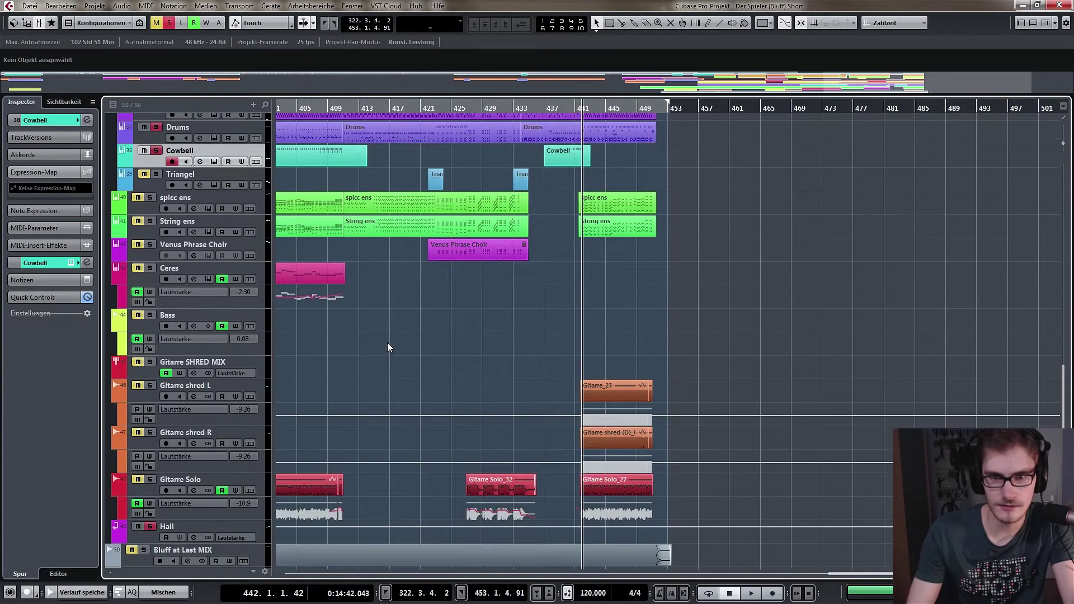
click(150, 221)
click(150, 198)
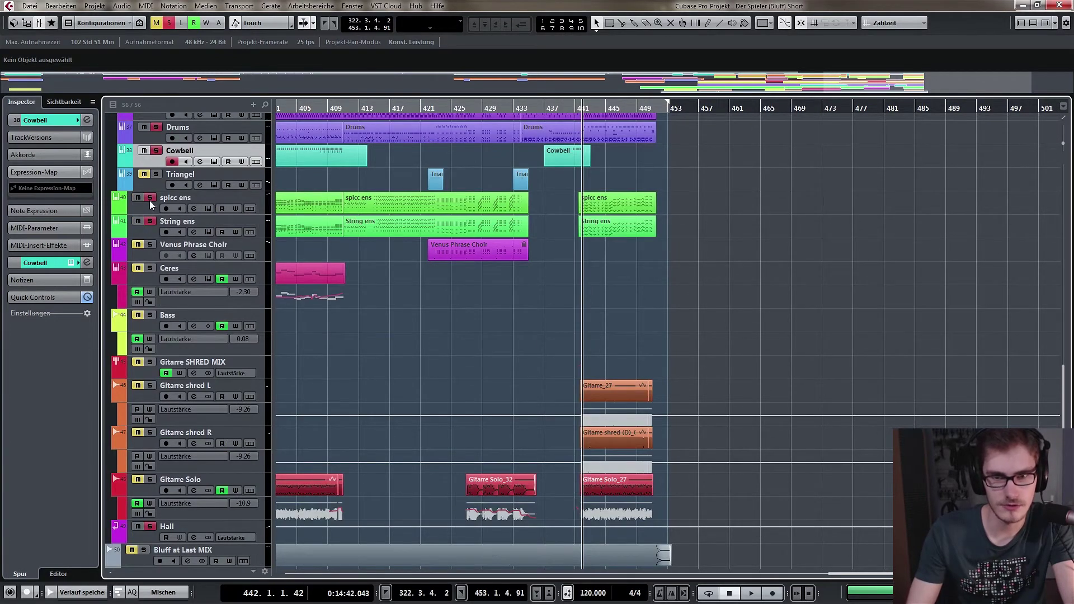
Add the whole Drums & Perc folder and the Brass folder to the solo.
scroll(411, 316, up, 3)
scroll(411, 316, right, 3)
scroll(367, 327, left, 10)
scroll(366, 327, up, 1)
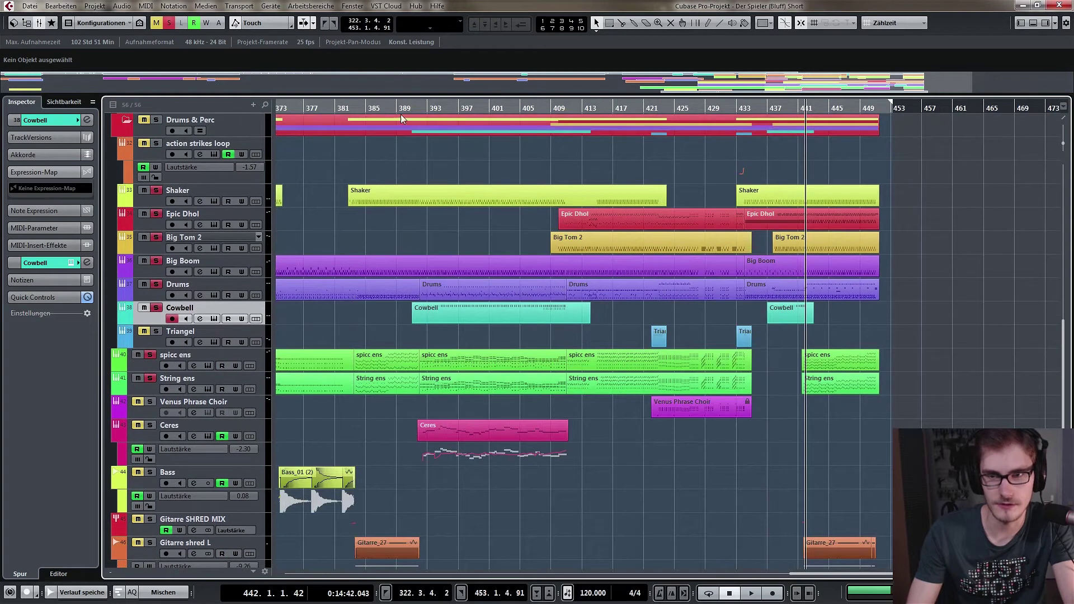
scroll(339, 256, up, 4)
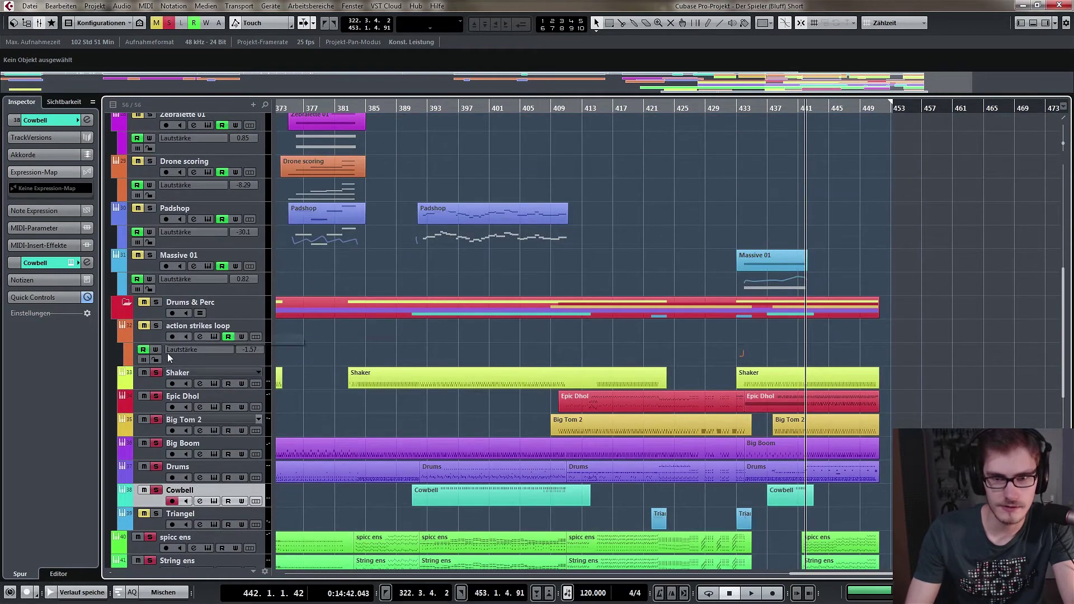
scroll(398, 246, down, 4)
scroll(374, 277, up, 7)
scroll(373, 277, up, 2)
scroll(373, 277, down, 14)
scroll(323, 344, up, 4)
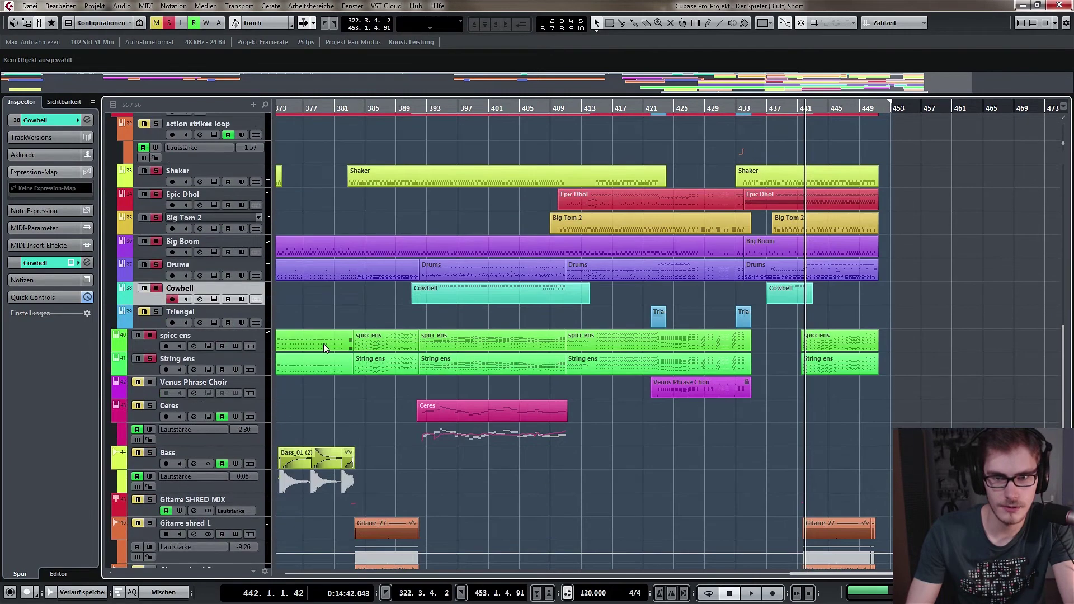
scroll(290, 318, up, 4)
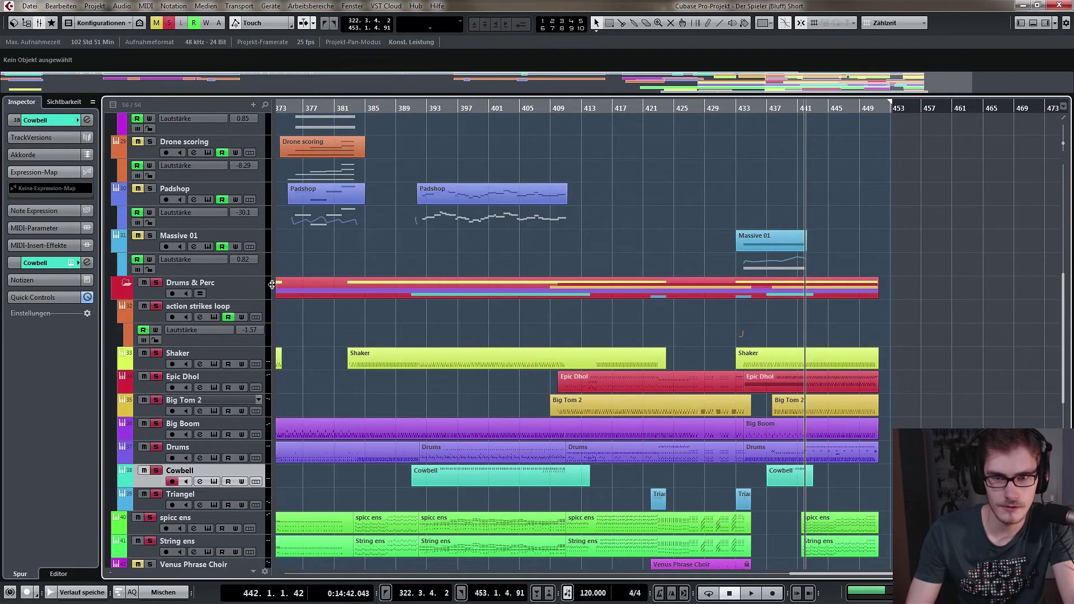
scroll(301, 298, up, 6)
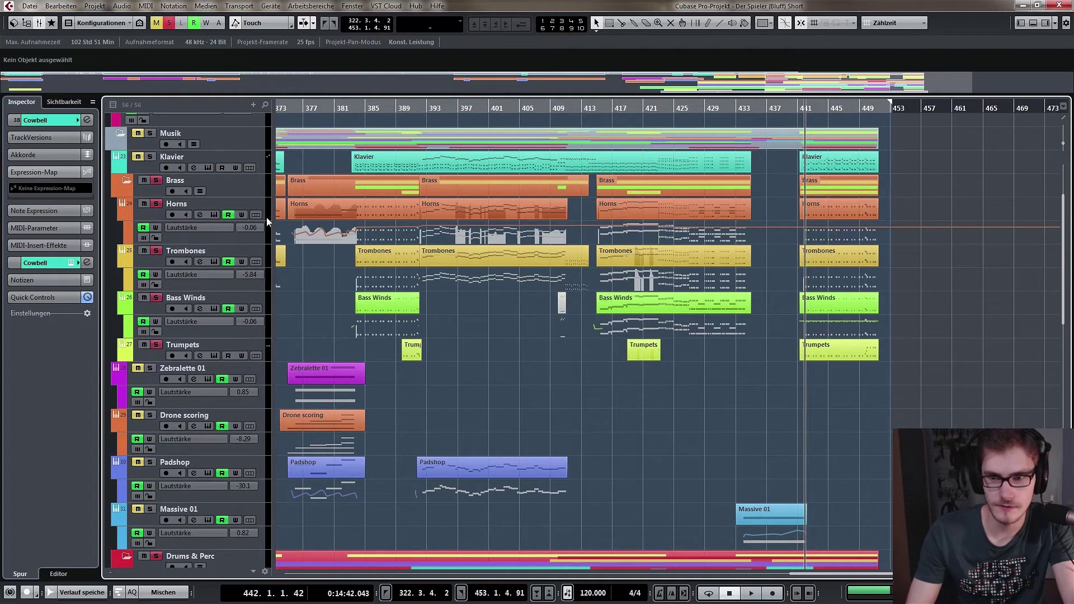
Play the soloed tracks from about bar 400 to bar 405, briefly including the Ceres track in the solo.
scroll(684, 425, down, 12)
scroll(703, 336, down, 2)
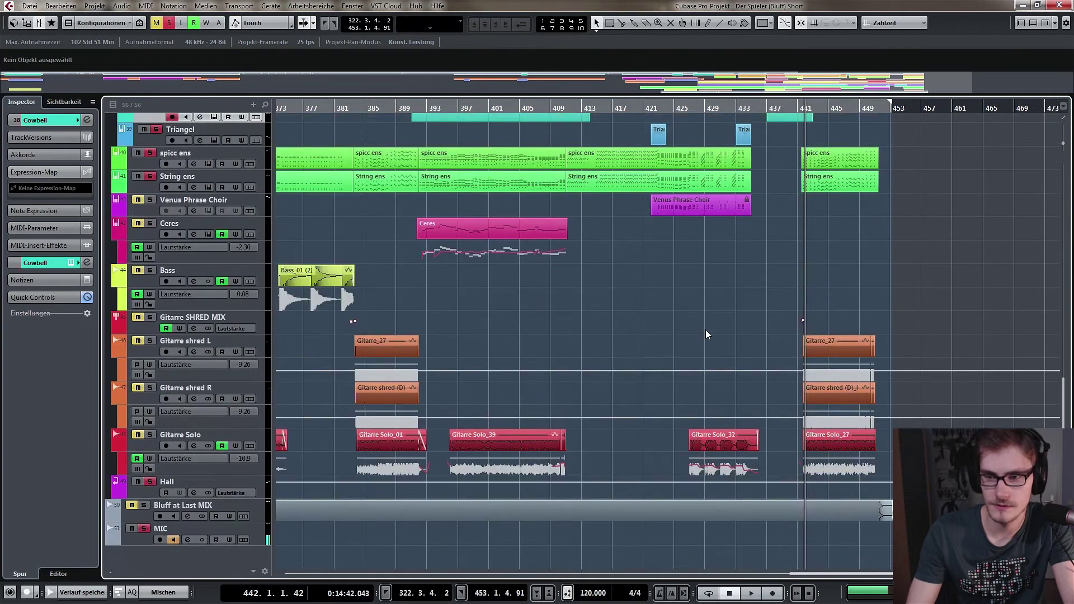
scroll(576, 259, right, 4)
scroll(548, 263, up, 2)
scroll(519, 250, up, 2)
scroll(518, 249, left, 2)
scroll(519, 249, left, 2)
click(488, 112)
key(space)
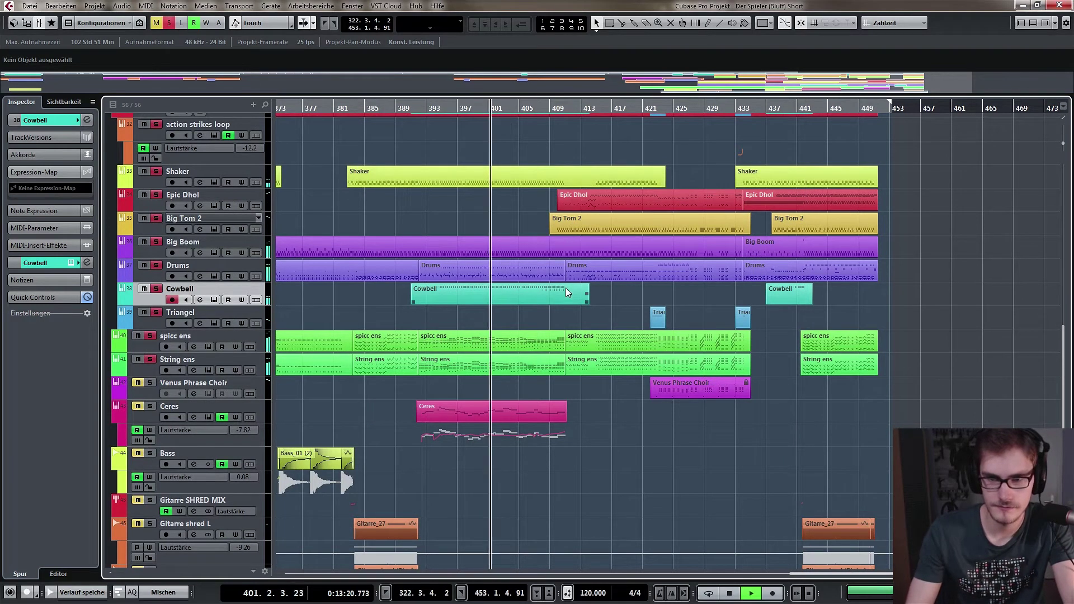
click(151, 408)
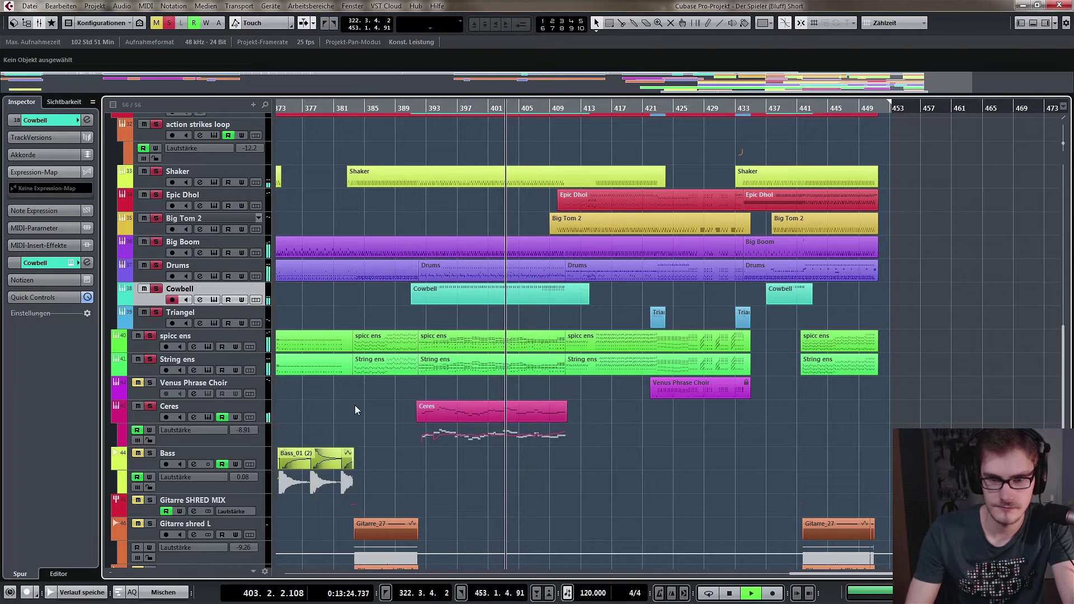
scroll(354, 405, down, 4)
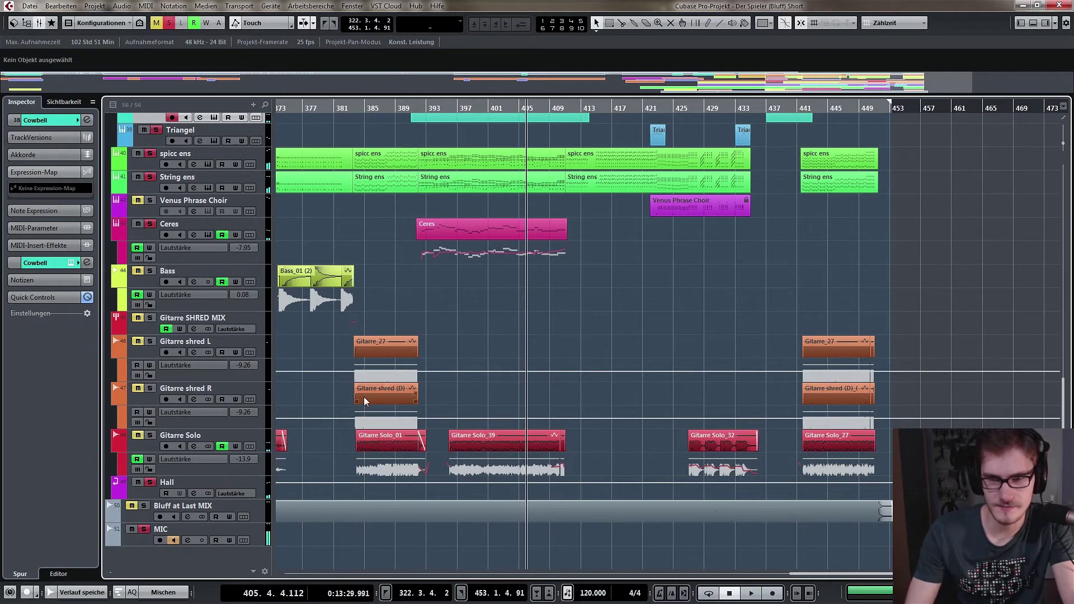
Remove the Drums & Perc folder from the solo and look over the brass and synth tracks.
scroll(283, 381, up, 4)
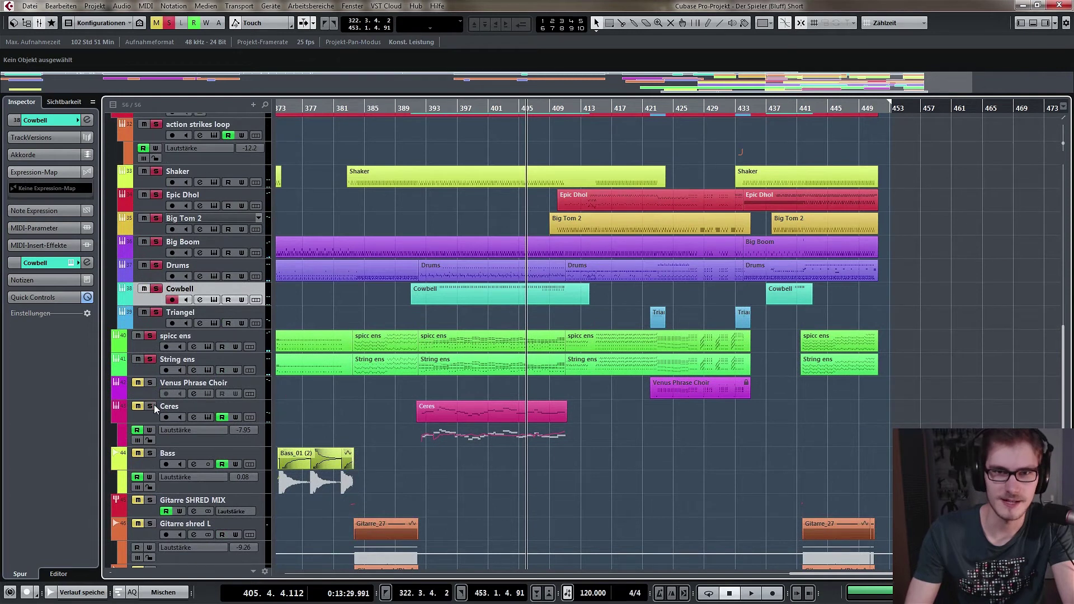
scroll(321, 398, up, 4)
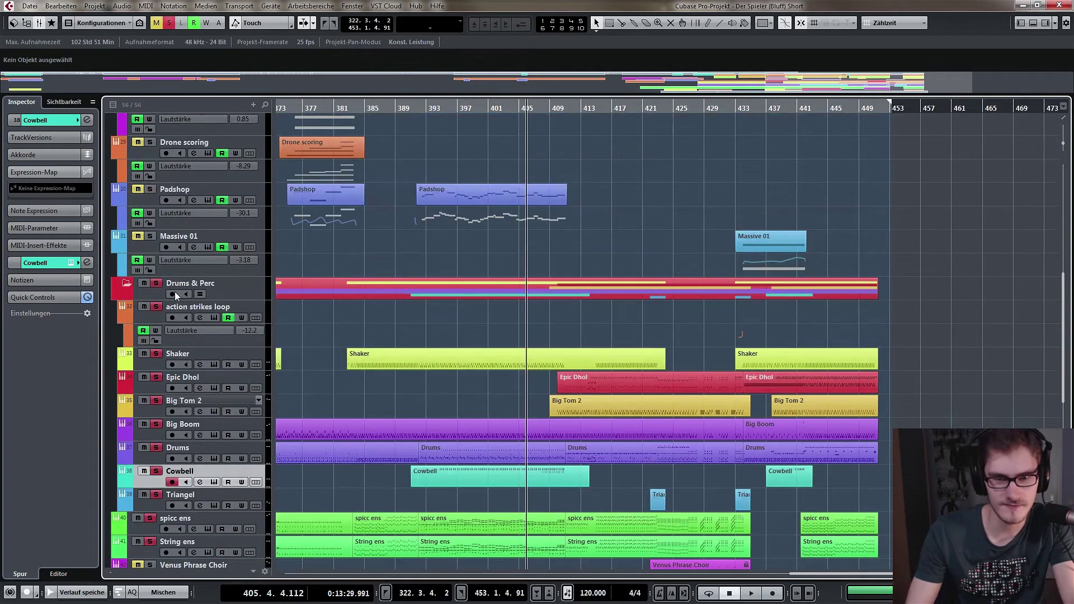
scroll(258, 381, down, 4)
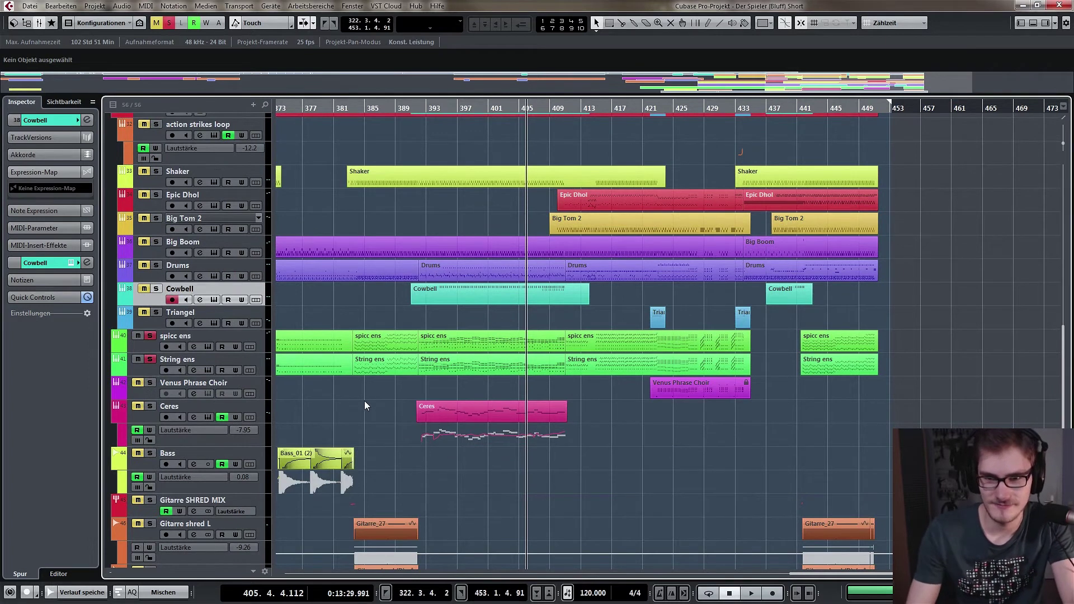
scroll(367, 398, right, 1)
scroll(366, 397, up, 1)
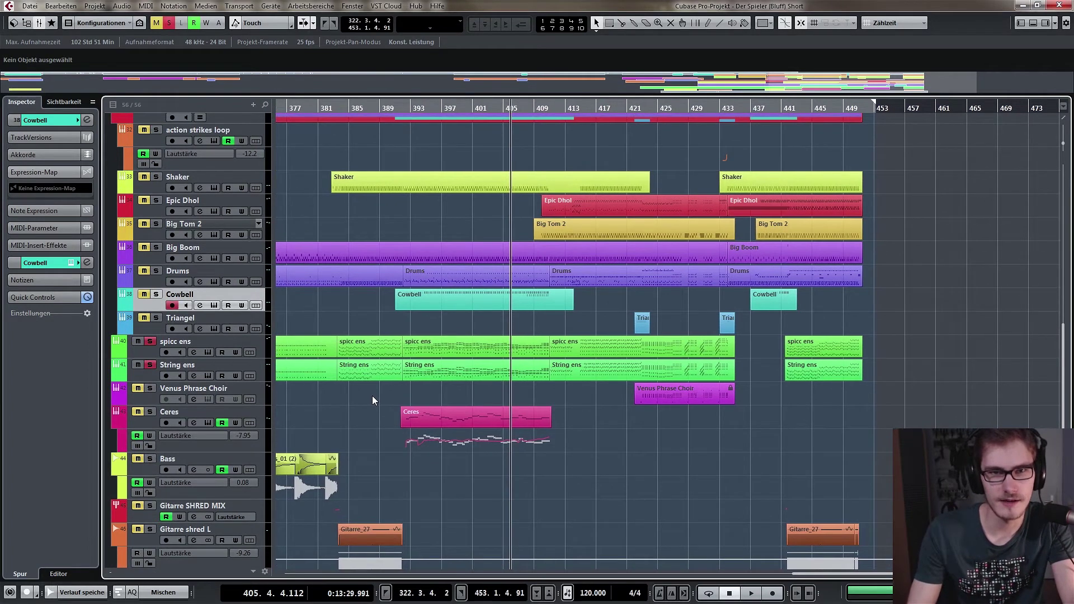
scroll(381, 395, left, 2)
scroll(336, 395, right, 3)
scroll(319, 403, up, 2)
scroll(324, 409, up, 6)
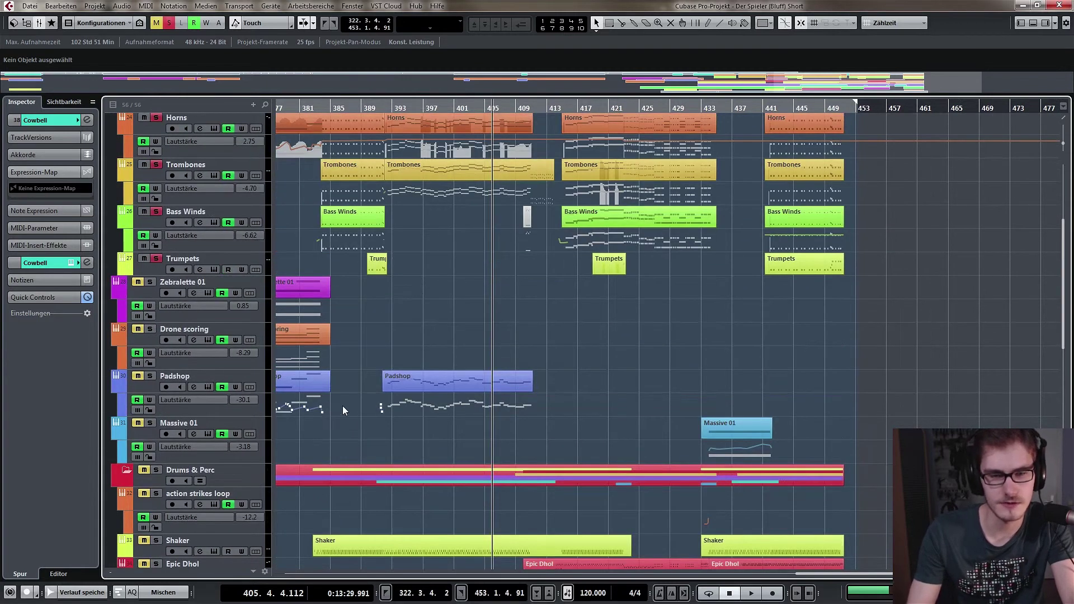
scroll(343, 405, down, 4)
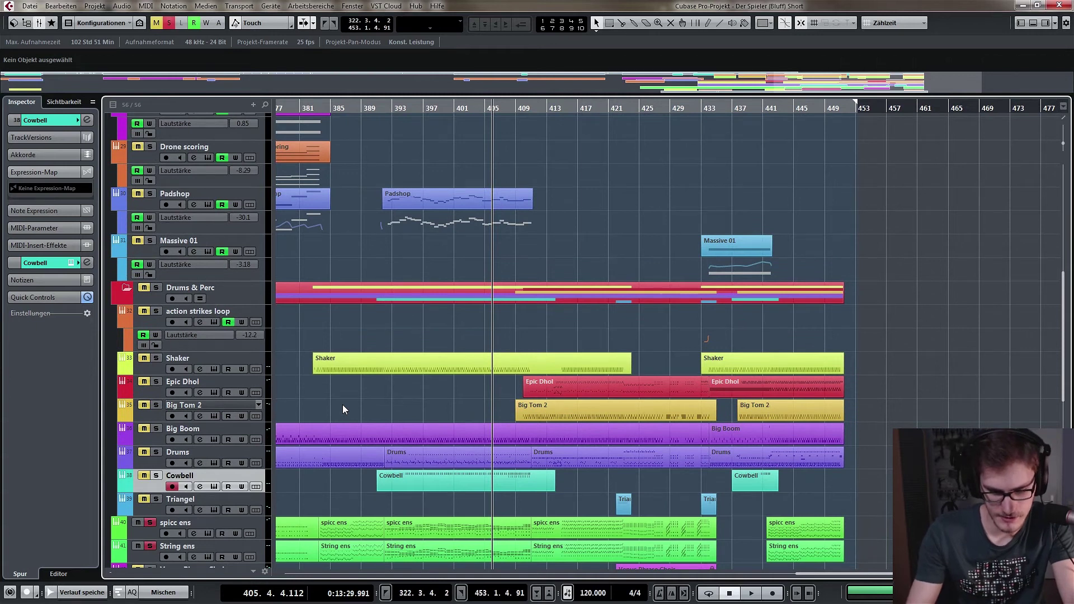
Solo the Triangel track and remove the spicc ens and String ens tracks from the solo.
scroll(348, 408, down, 4)
scroll(388, 423, right, 4)
click(156, 331)
click(150, 355)
click(150, 378)
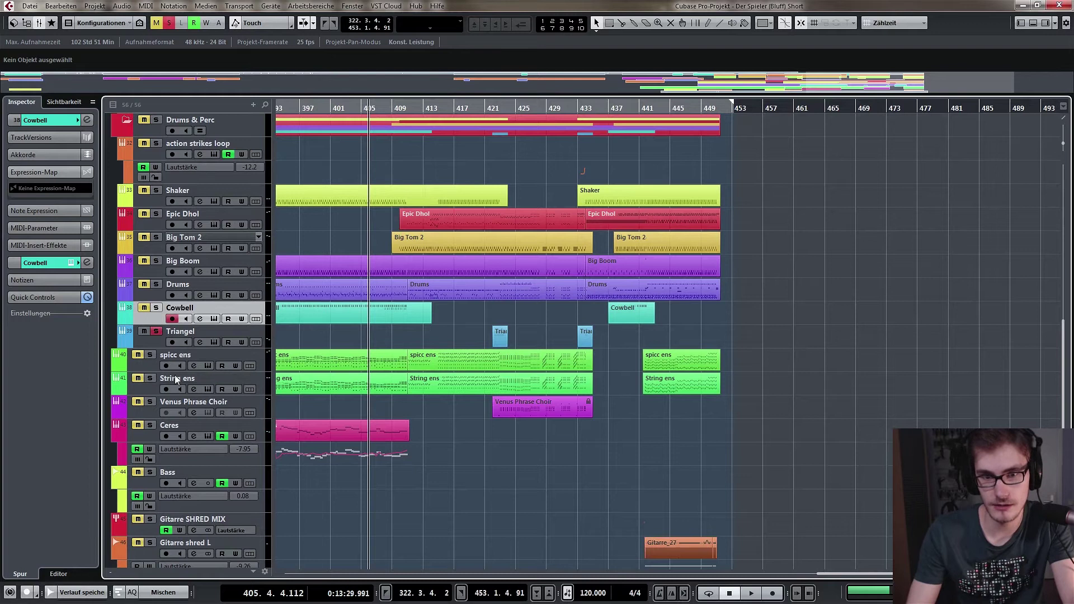
scroll(403, 381, up, 4)
scroll(436, 349, down, 4)
scroll(489, 304, right, 1)
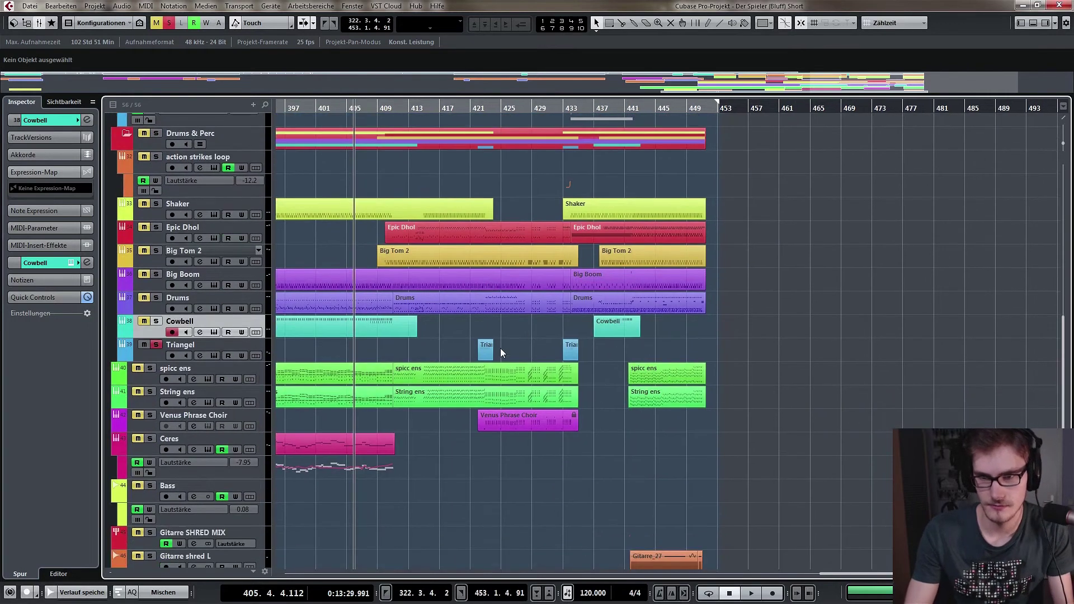
Play the Triangel from bar 422 to about bar 423, taking the Brass folder out of the solo in between.
scroll(491, 295, up, 3)
click(439, 133)
key(space)
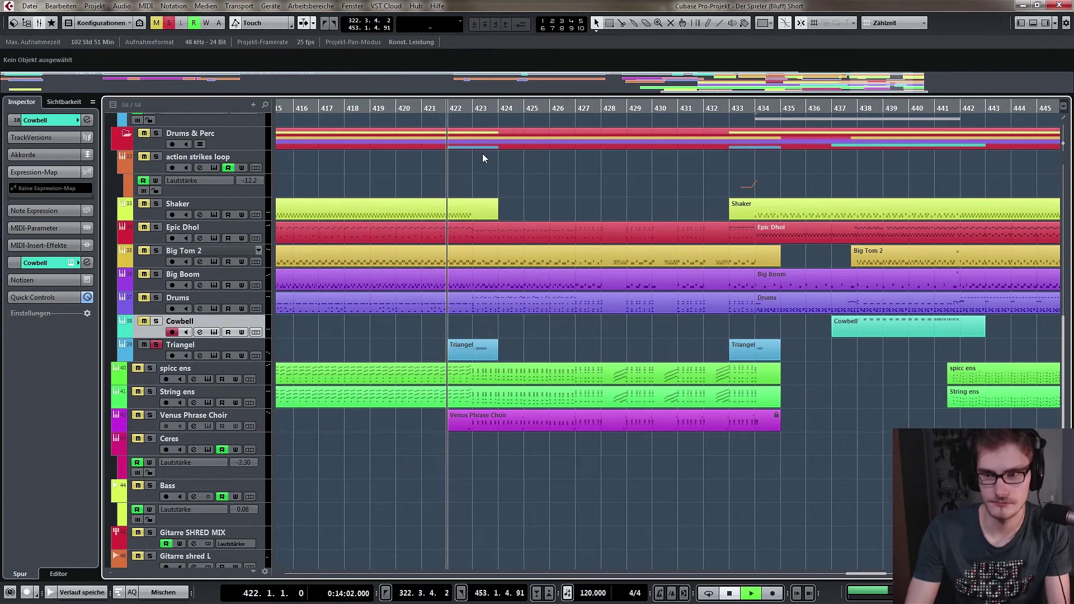
scroll(201, 347, up, 8)
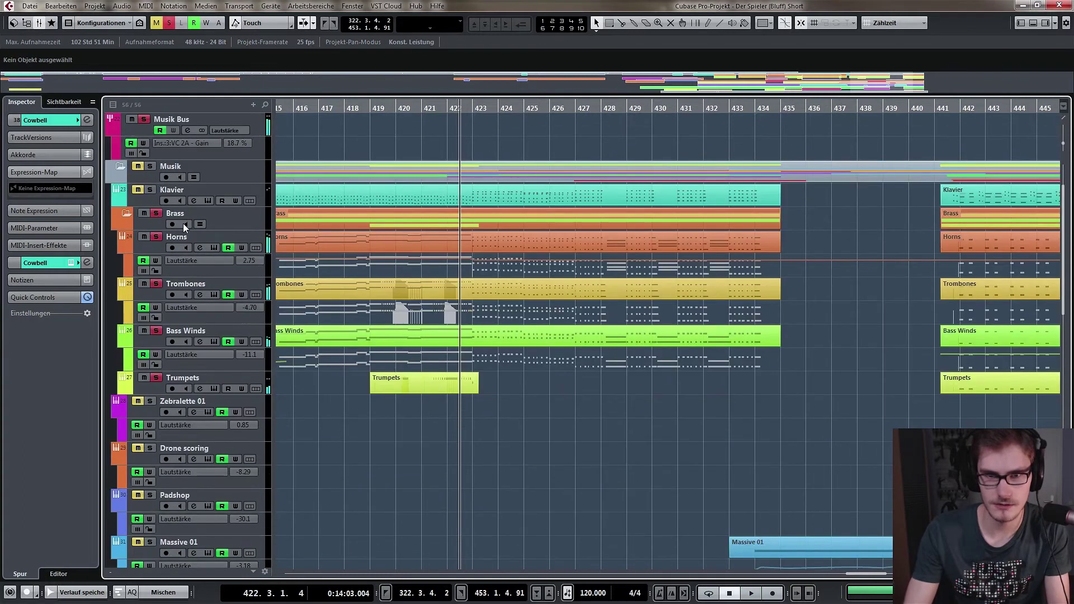
scroll(418, 448, down, 8)
key(space)
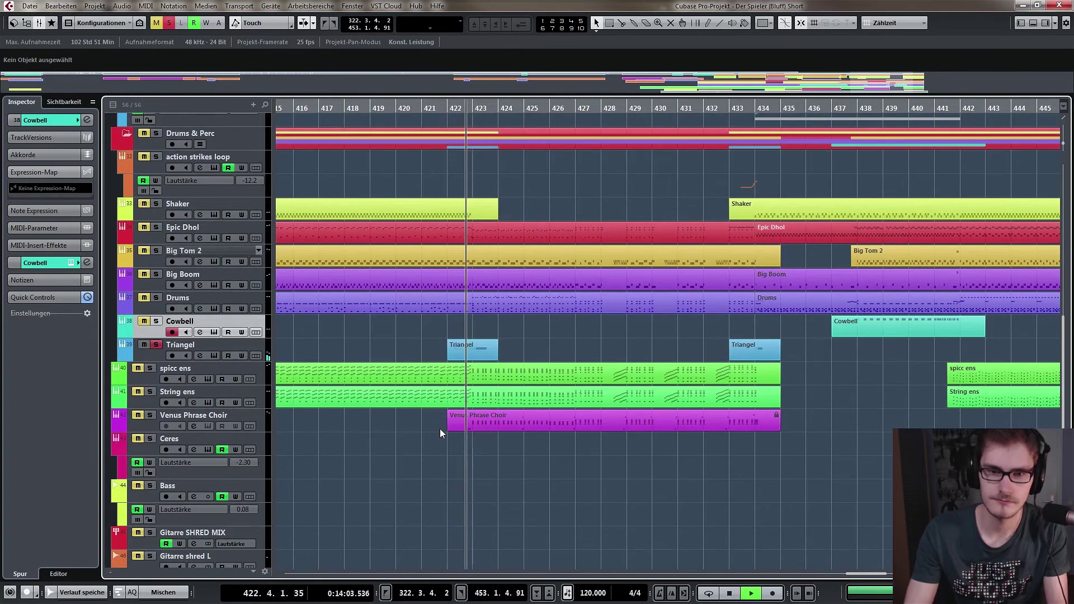
key(space)
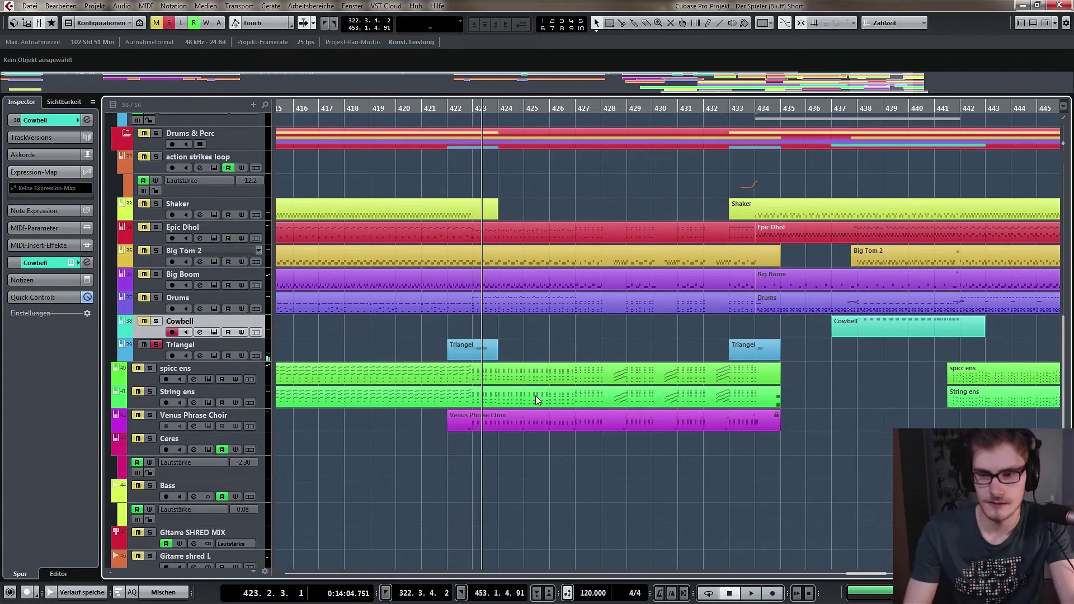
Solo the Ceres track instead of the Triangel track.
scroll(374, 363, up, 1)
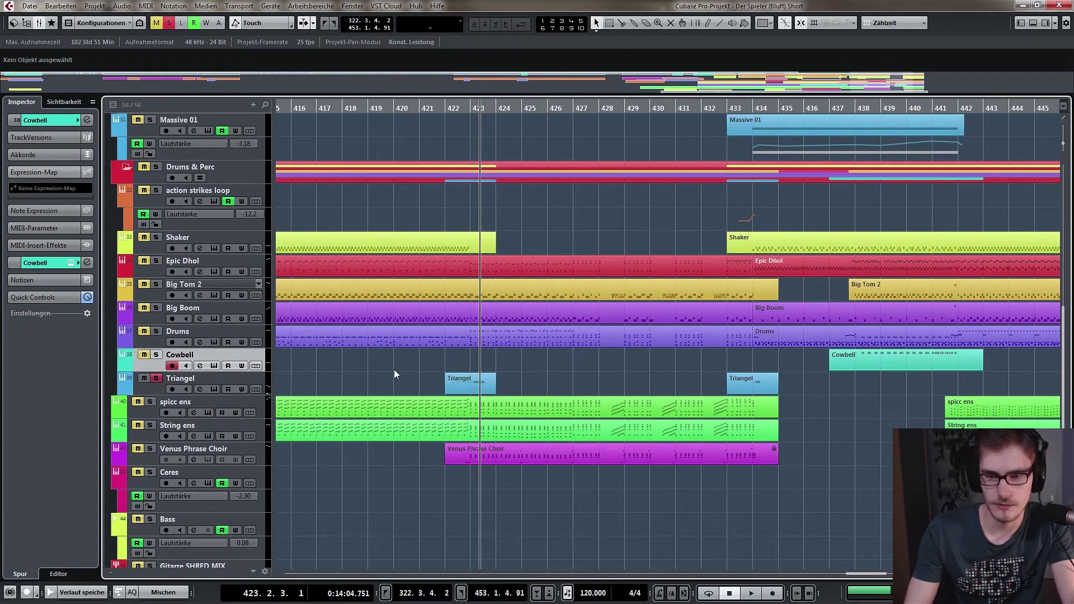
scroll(394, 369, left, 1)
scroll(367, 368, down, 2)
scroll(391, 335, left, 2)
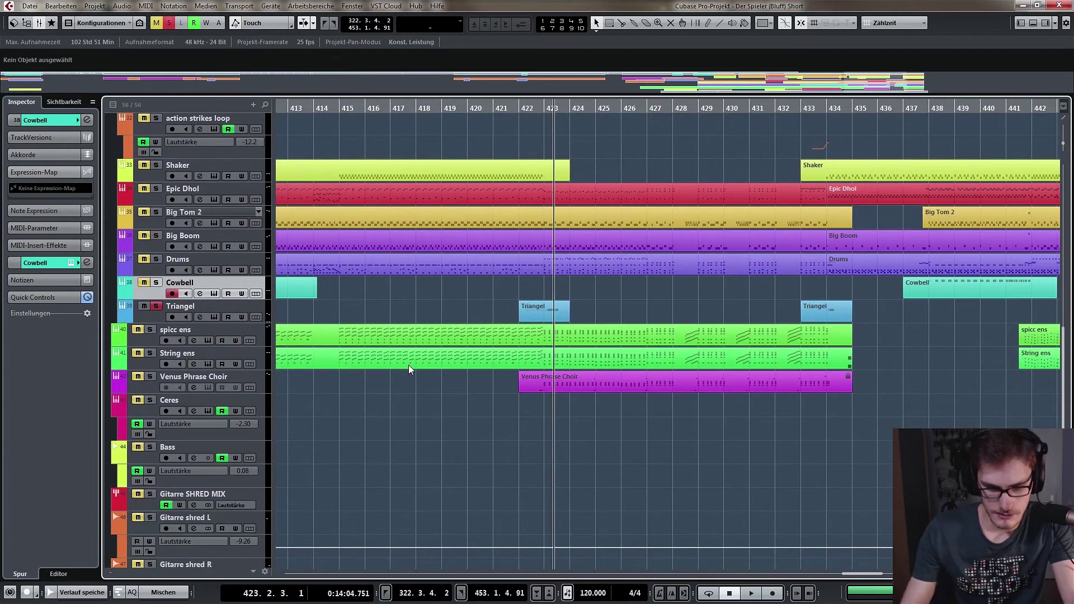
scroll(408, 364, down, 4)
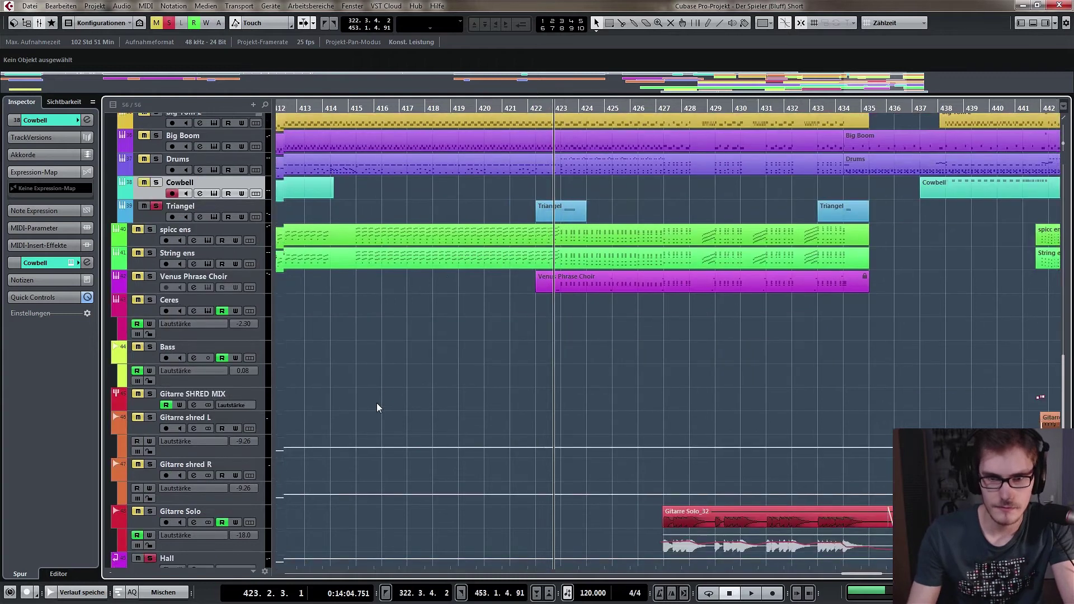
scroll(377, 403, left, 3)
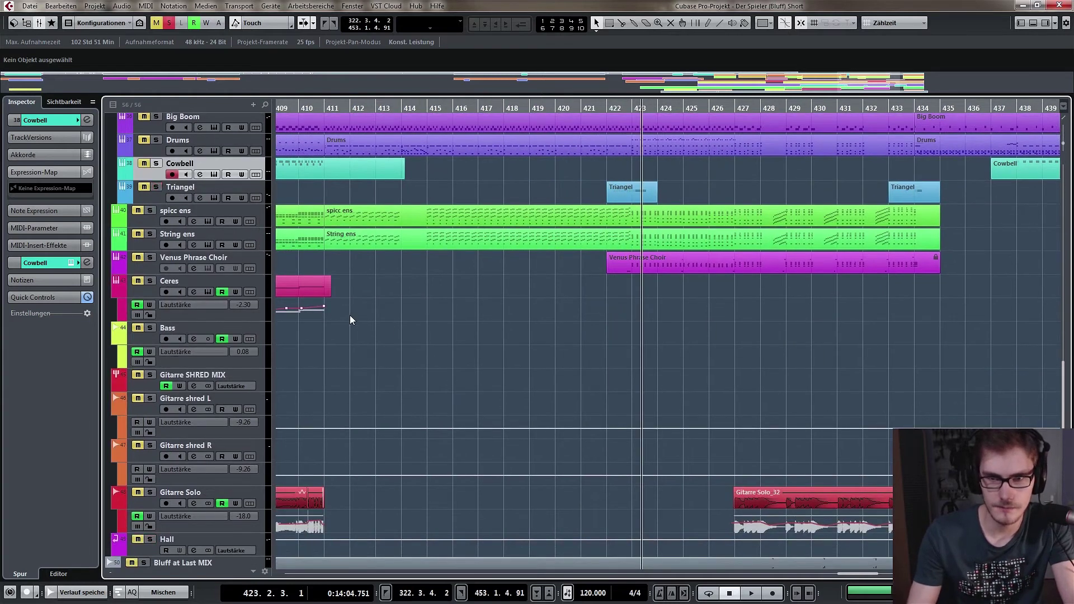
scroll(350, 314, up, 1)
scroll(607, 335, left, 10)
scroll(385, 312, up, 1)
scroll(385, 312, left, 3)
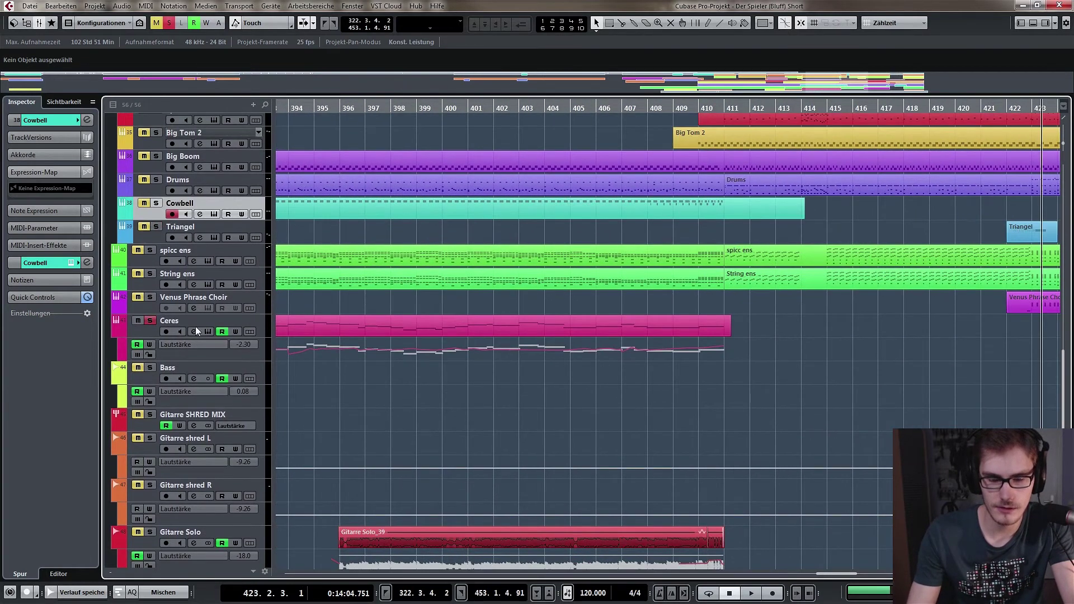
Play the soloed Ceres from about bar 392 to bar 398, adding the Trombones and Horns tracks to the solo during playback.
scroll(495, 277, left, 7)
click(444, 116)
key(space)
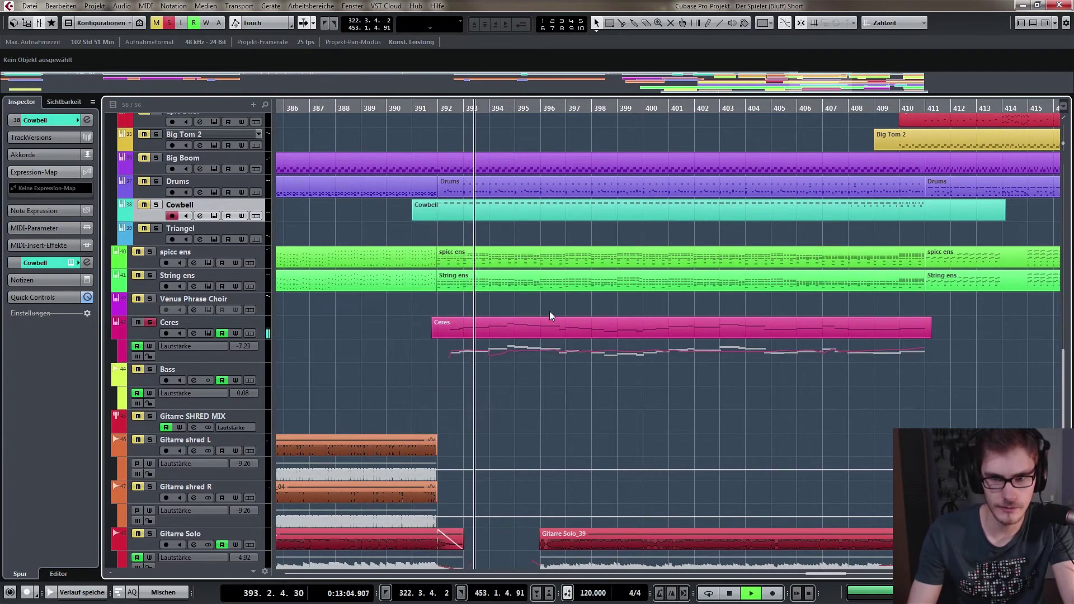
scroll(588, 308, right, 5)
scroll(588, 308, up, 3)
scroll(431, 344, up, 3)
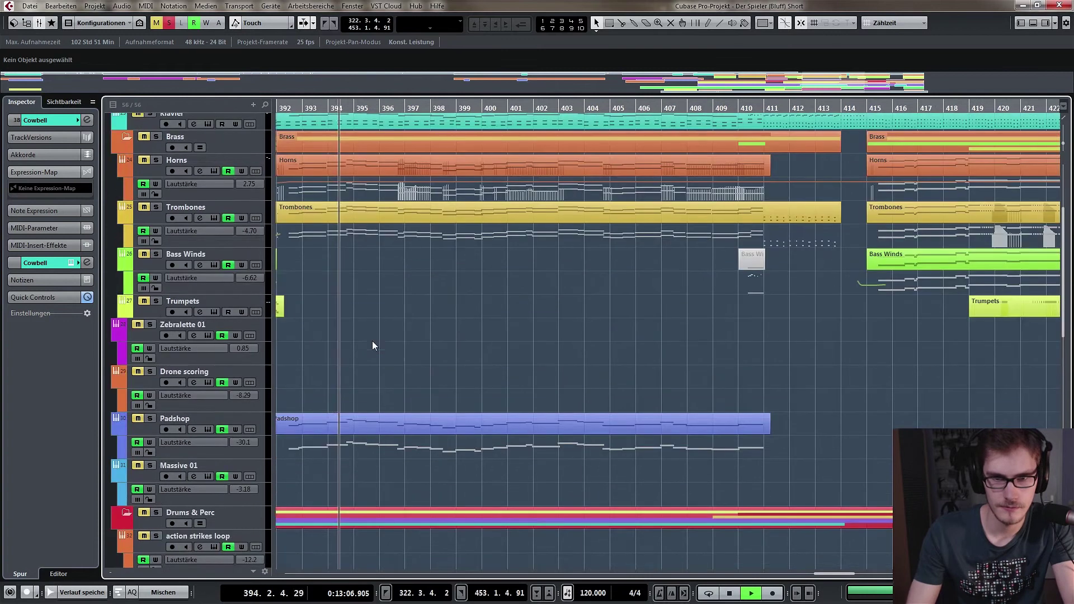
click(156, 207)
click(156, 160)
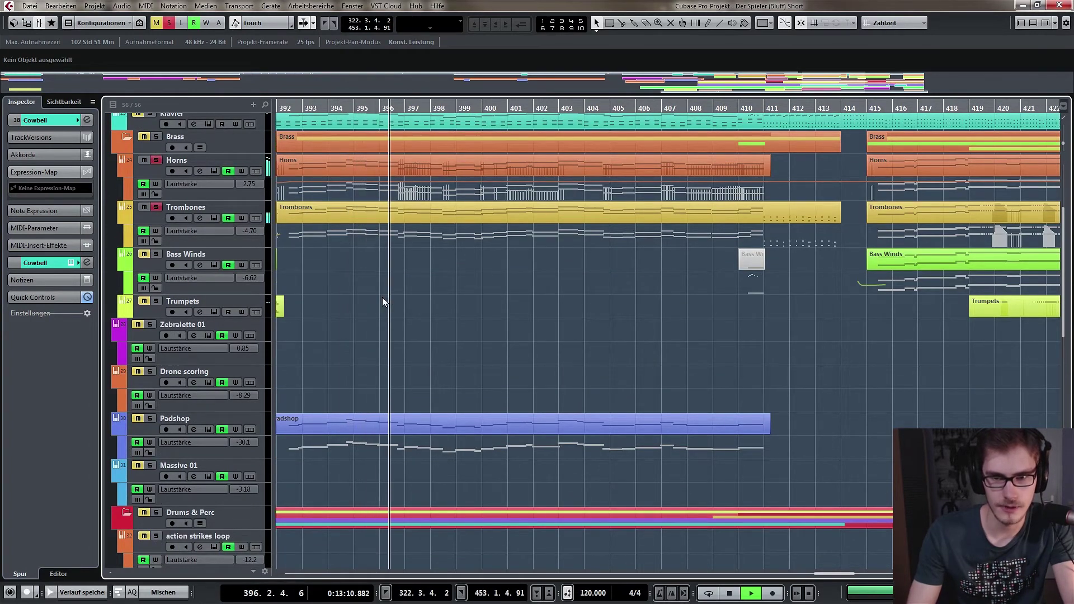
scroll(383, 301, down, 5)
scroll(381, 297, up, 5)
scroll(467, 349, down, 4)
key(space)
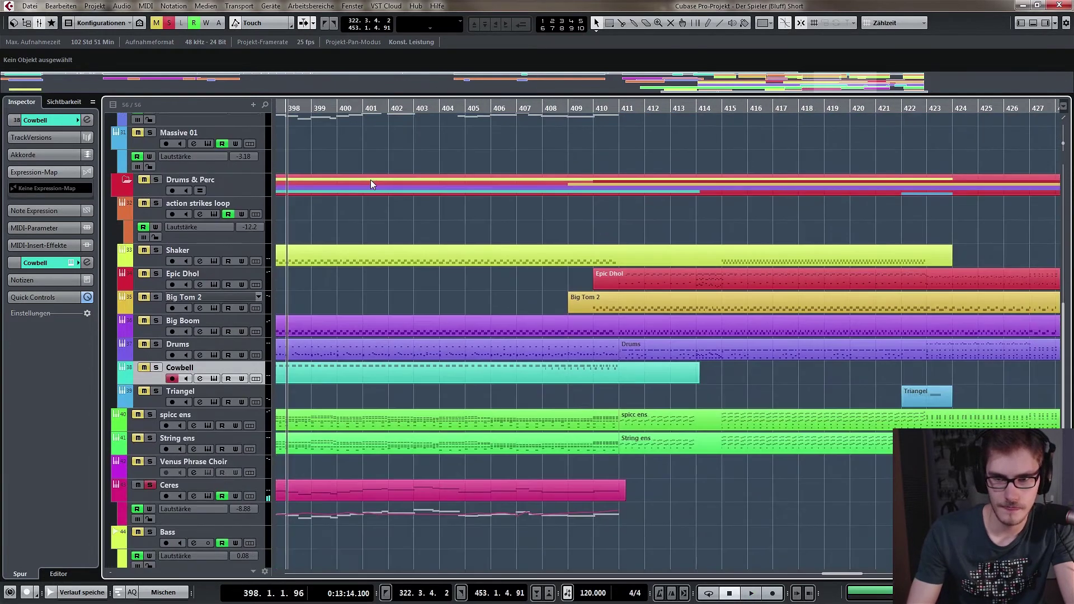
Open the Kontakt instrument of the Ceres track.
scroll(307, 182, down, 4)
scroll(250, 183, right, 8)
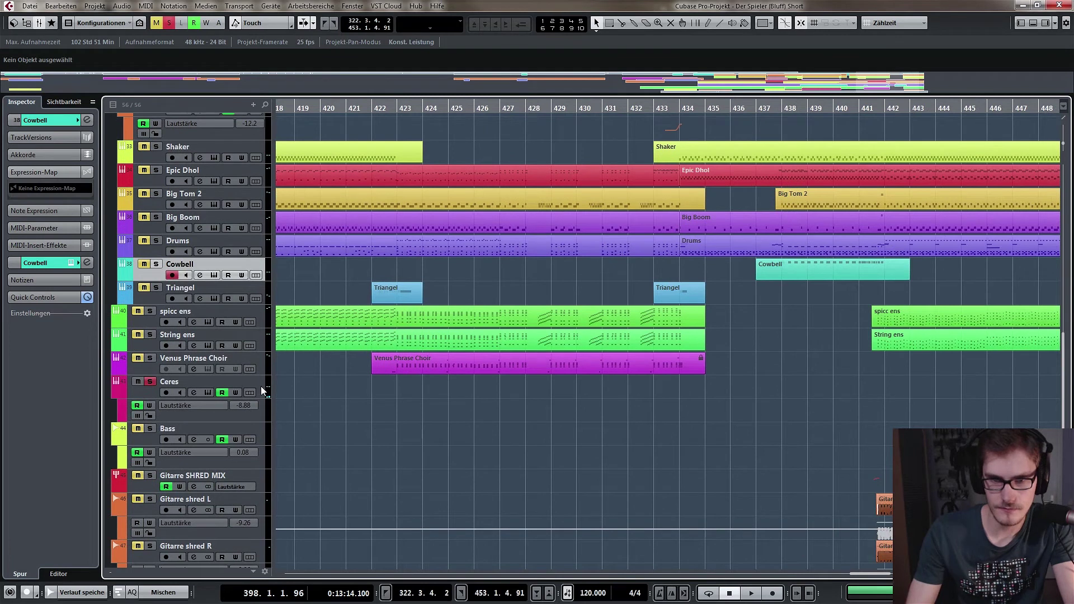
double_click(261, 386)
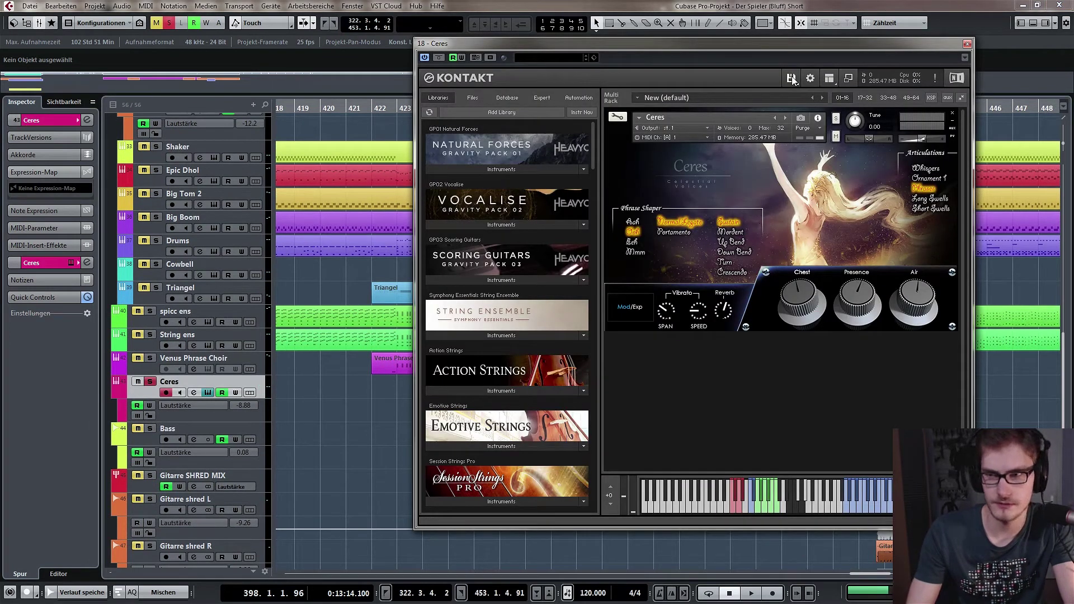
Close the Ceres instrument and solo the Venus Phrase Choir track instead of Ceres, selecting its part.
drag(799, 51, 760, 53)
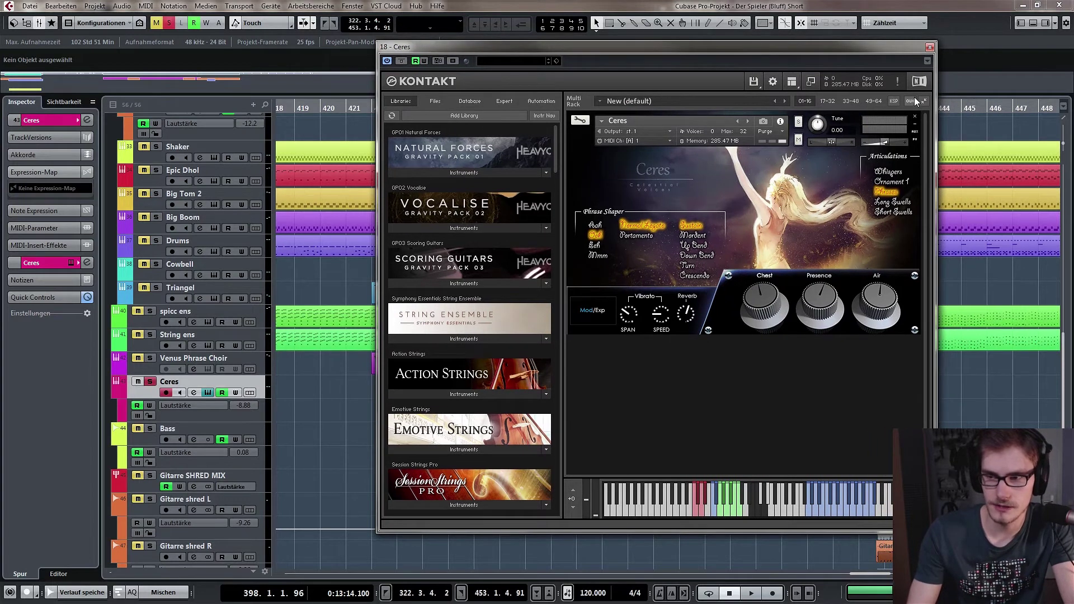
click(930, 47)
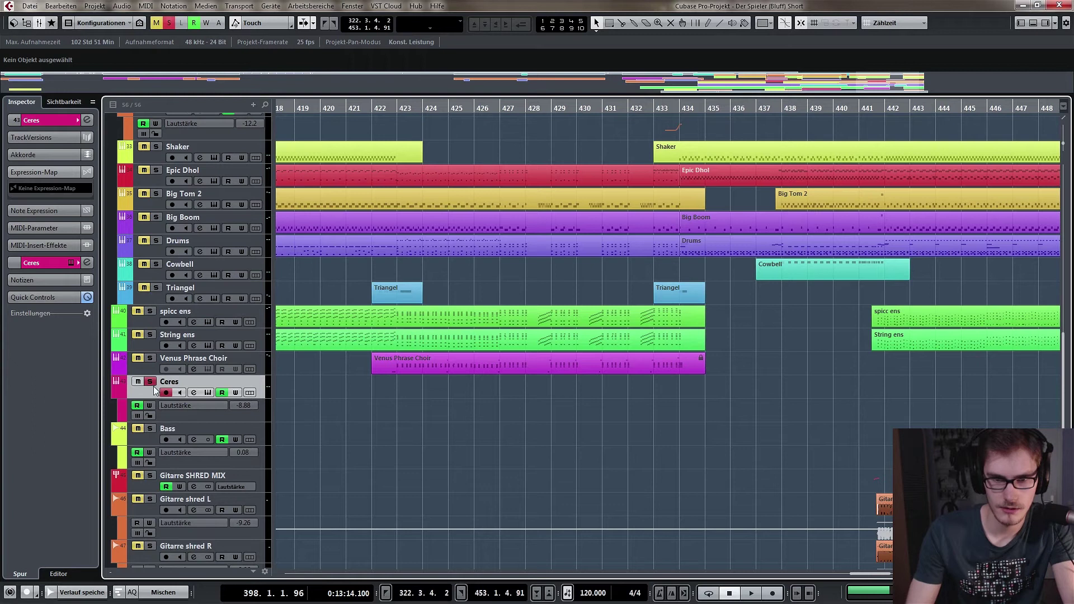
scroll(511, 407, down, 2)
scroll(647, 384, left, 6)
scroll(875, 351, right, 7)
scroll(479, 361, up, 2)
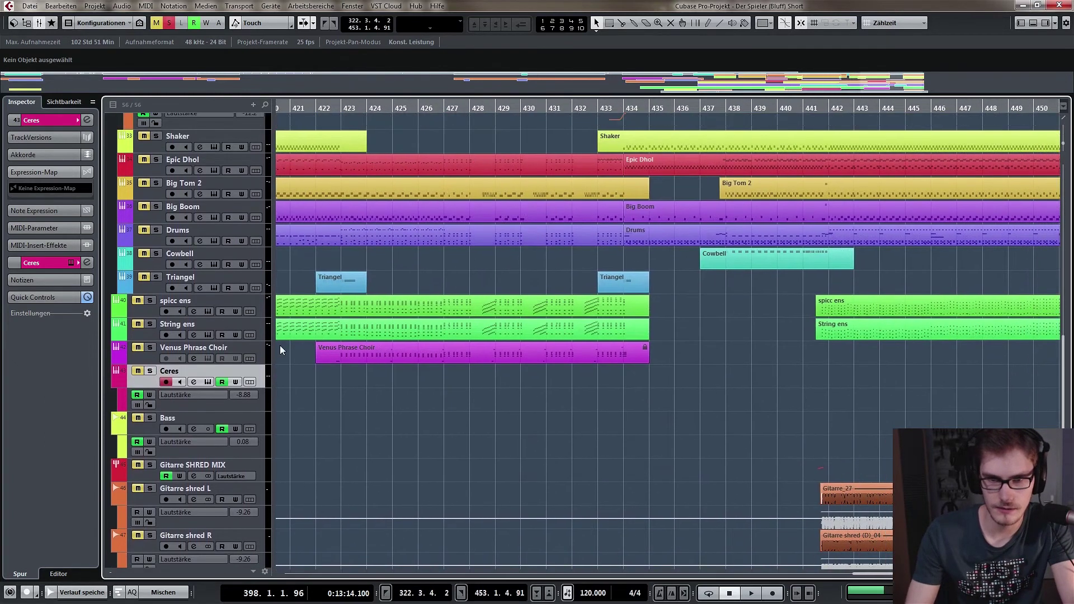
click(263, 357)
click(150, 348)
click(421, 357)
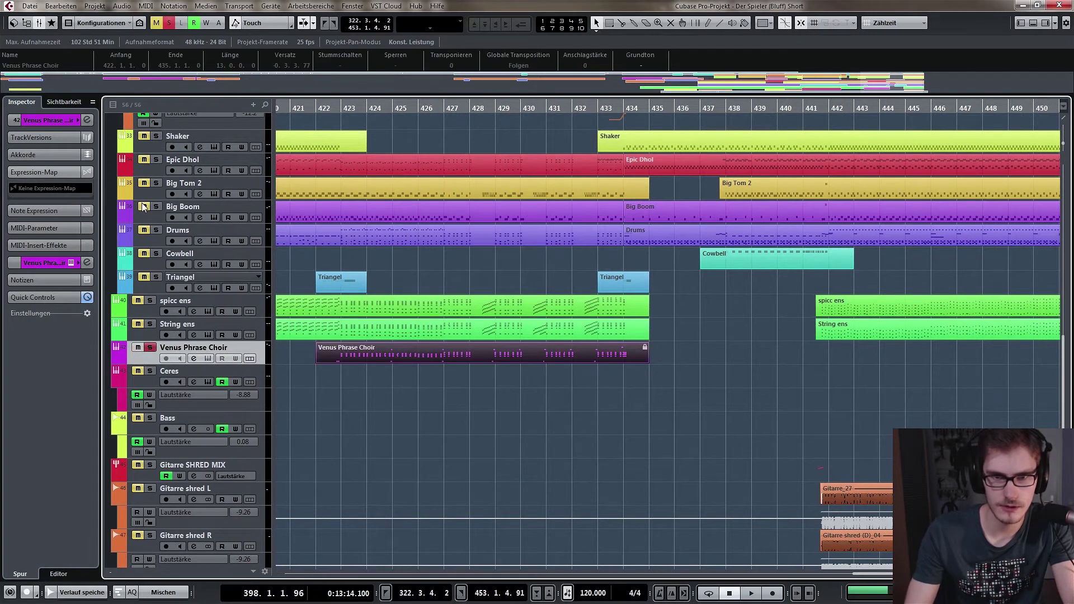
Unfreeze the Venus Phrase Choir instrument while keeping its freeze files.
click(14, 120)
click(85, 147)
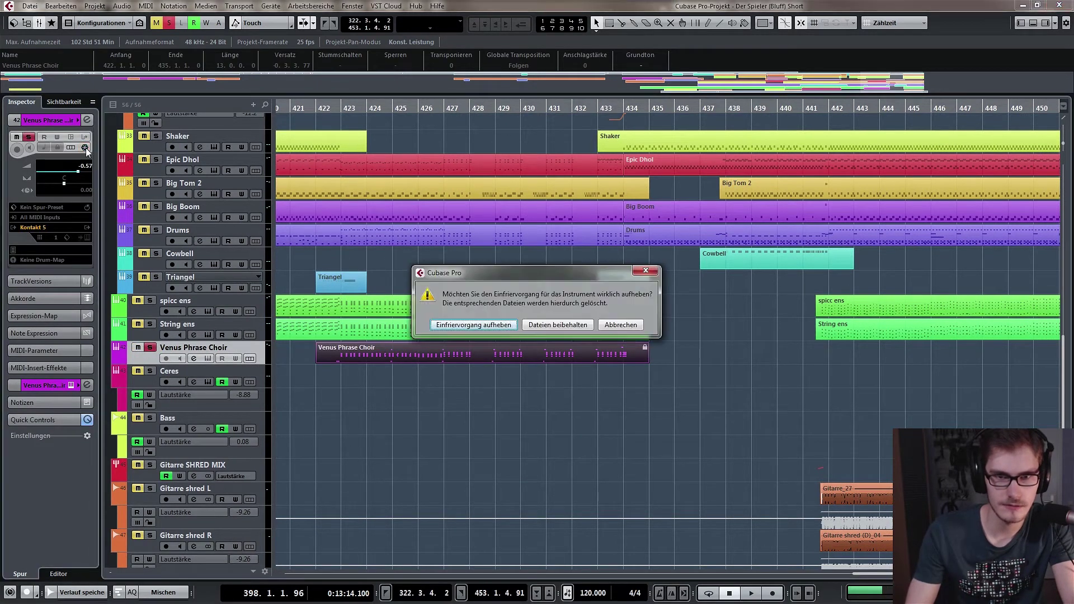
click(558, 325)
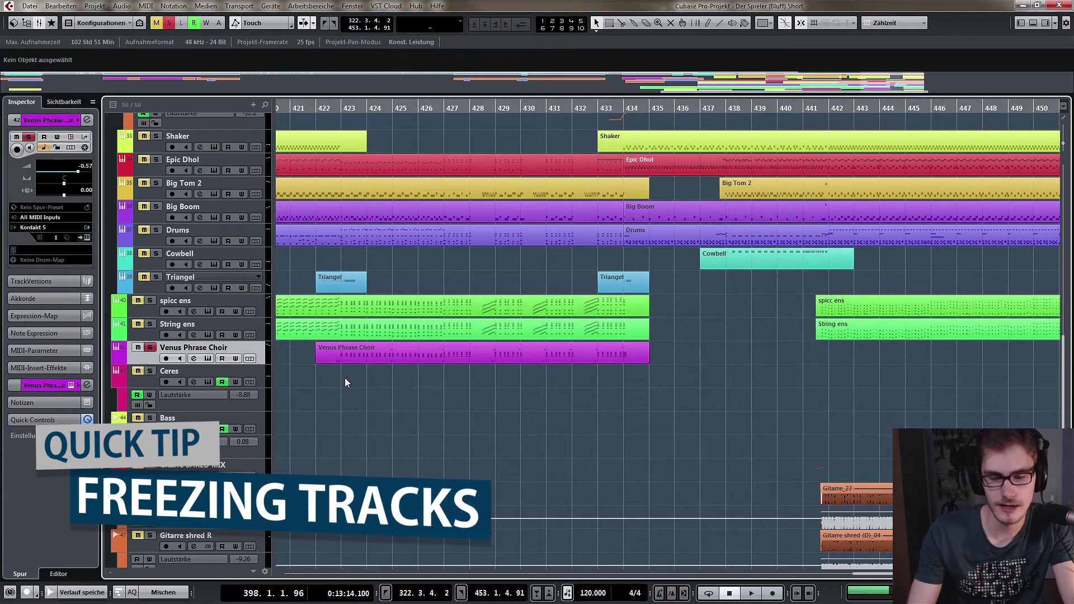
Play the soloed Venus Phrase Choir from late in bar 422, taking the Horns and Trombones tracks out of the solo during playback.
click(331, 108)
click(335, 109)
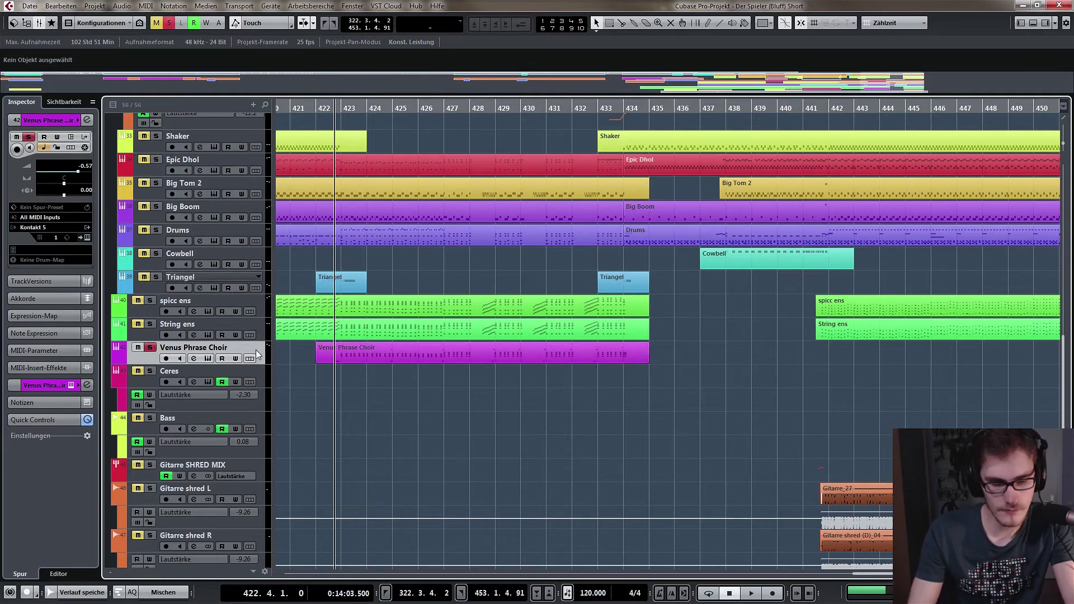
key(space)
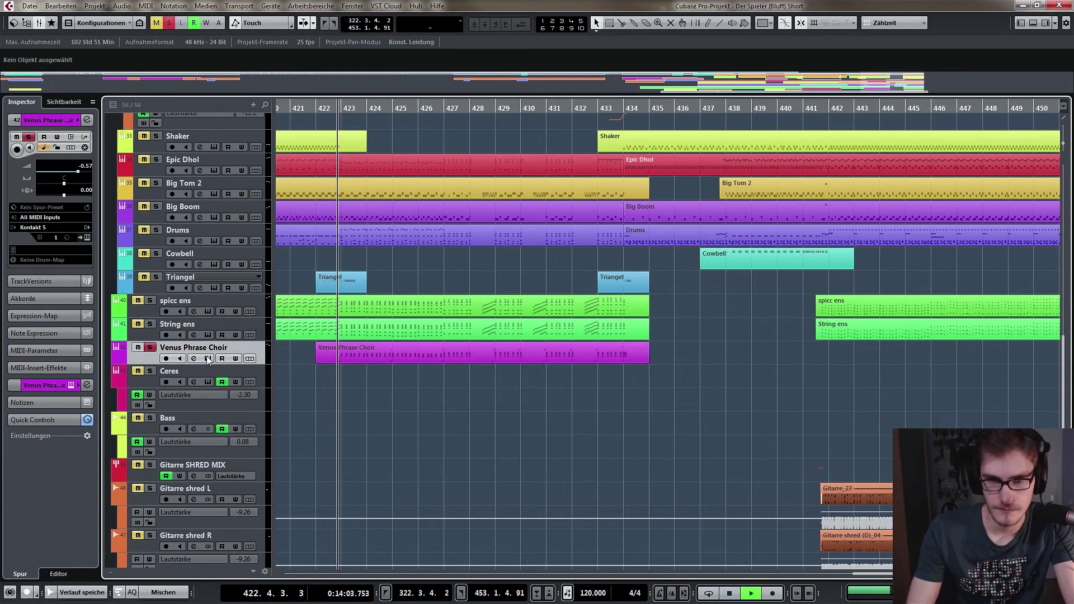
scroll(324, 386, up, 5)
click(159, 216)
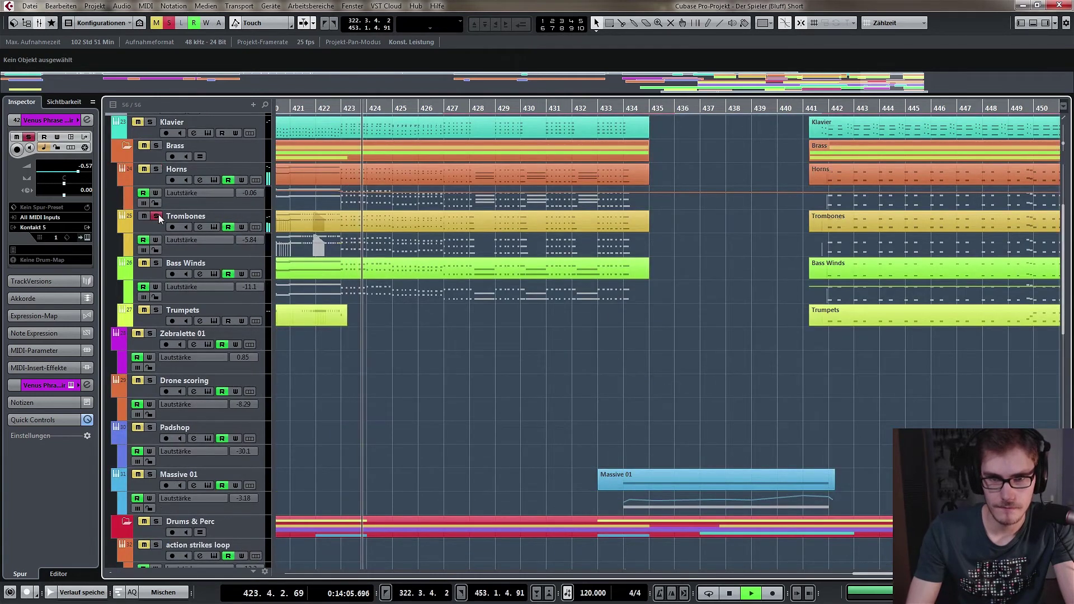
scroll(428, 428, down, 7)
scroll(428, 428, up, 2)
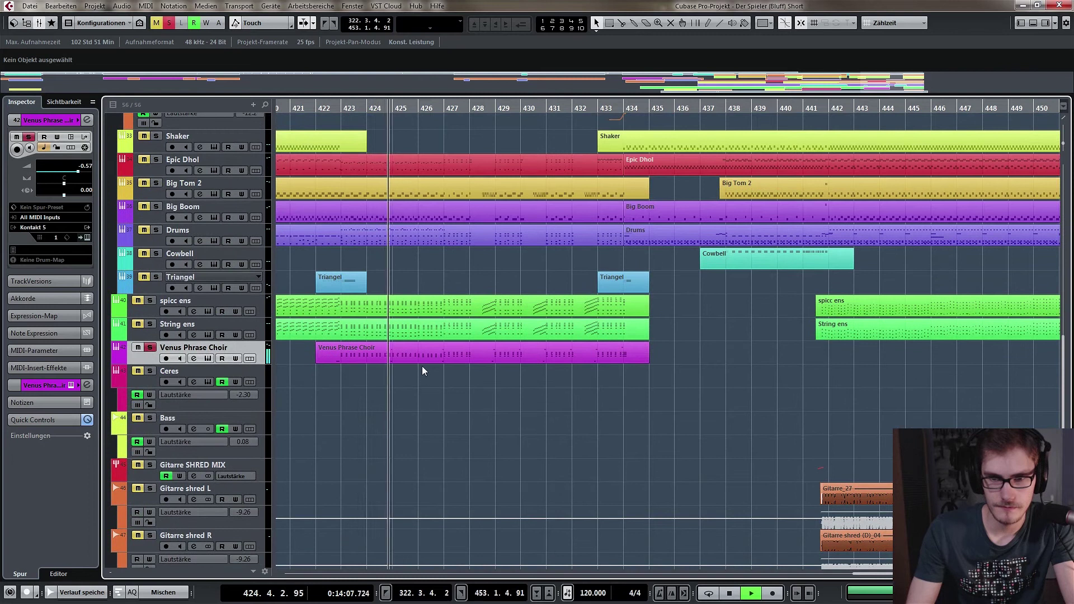
Open the choir's Kontakt instrument during playback, stop at about bar 428 and show Phrase 2 in the phrase builder.
click(207, 359)
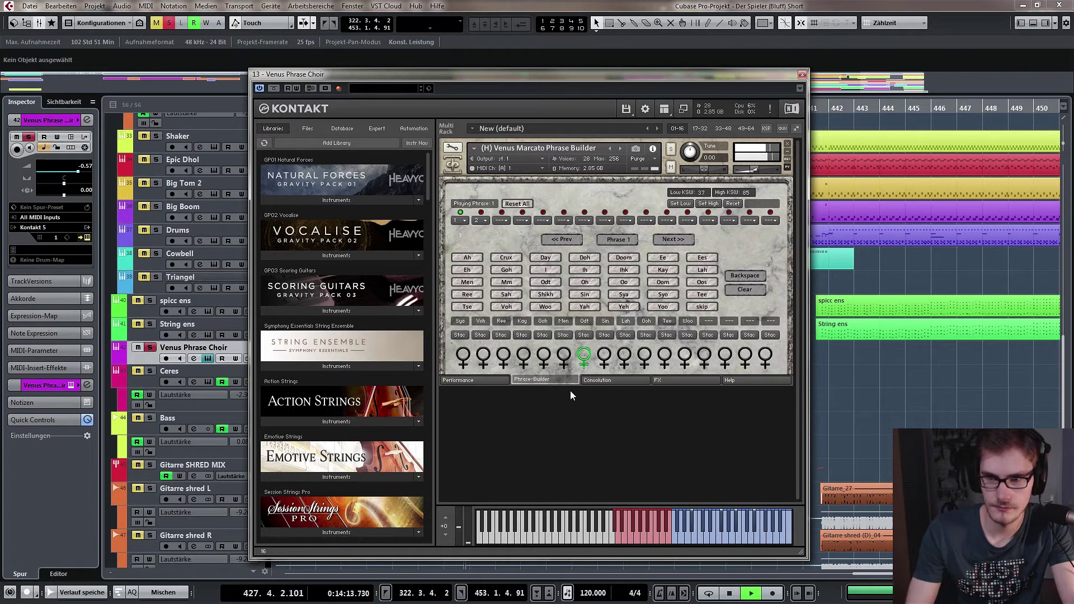
key(space)
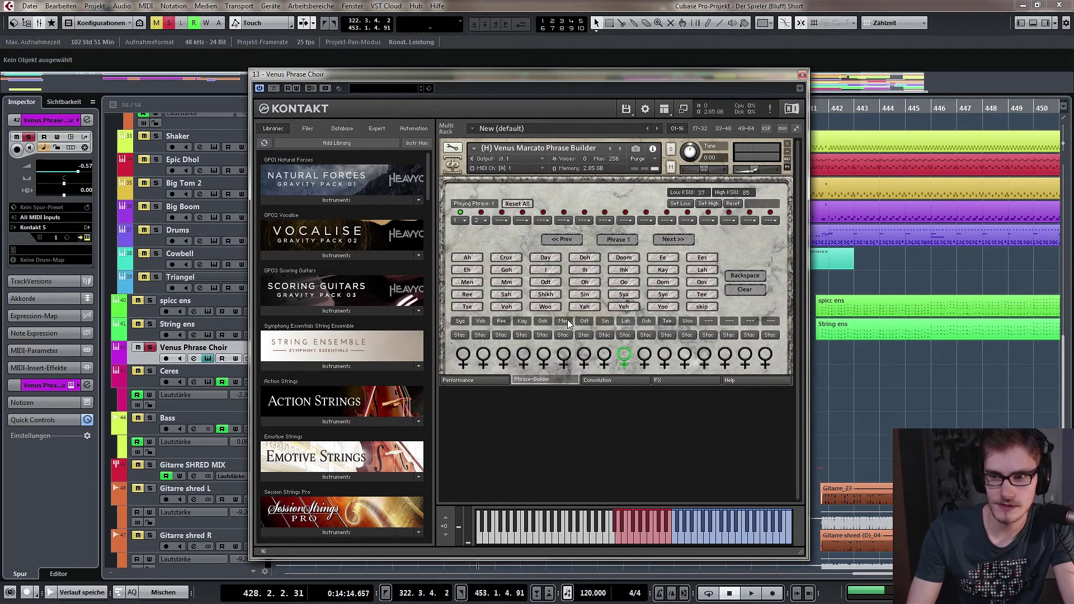
click(672, 240)
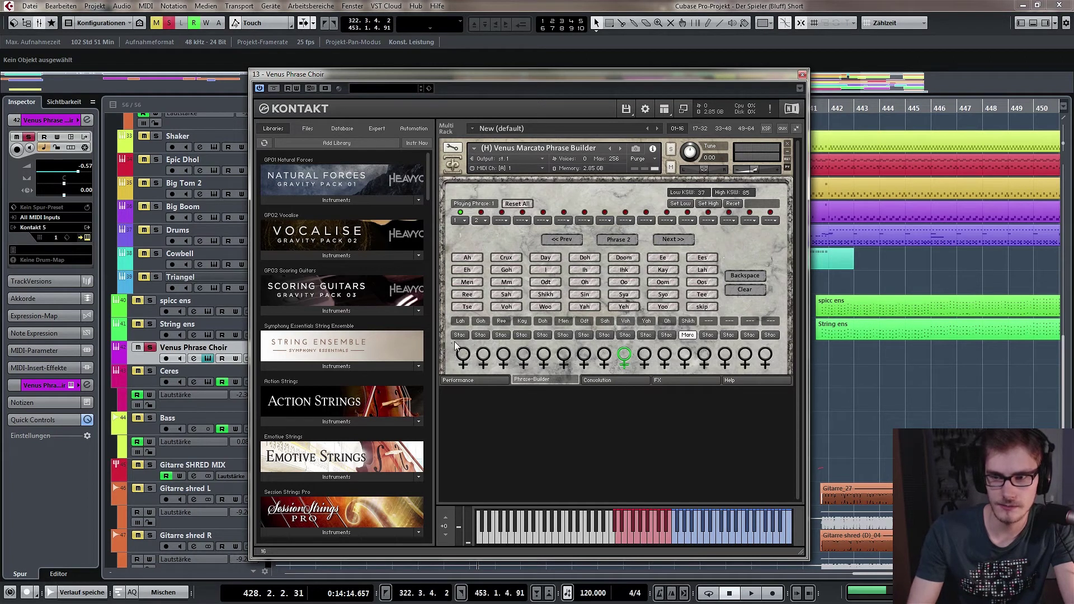
Close the choir instrument and examine the notes of the Venus Phrase Choir part in the Key Editor.
click(802, 74)
double_click(511, 353)
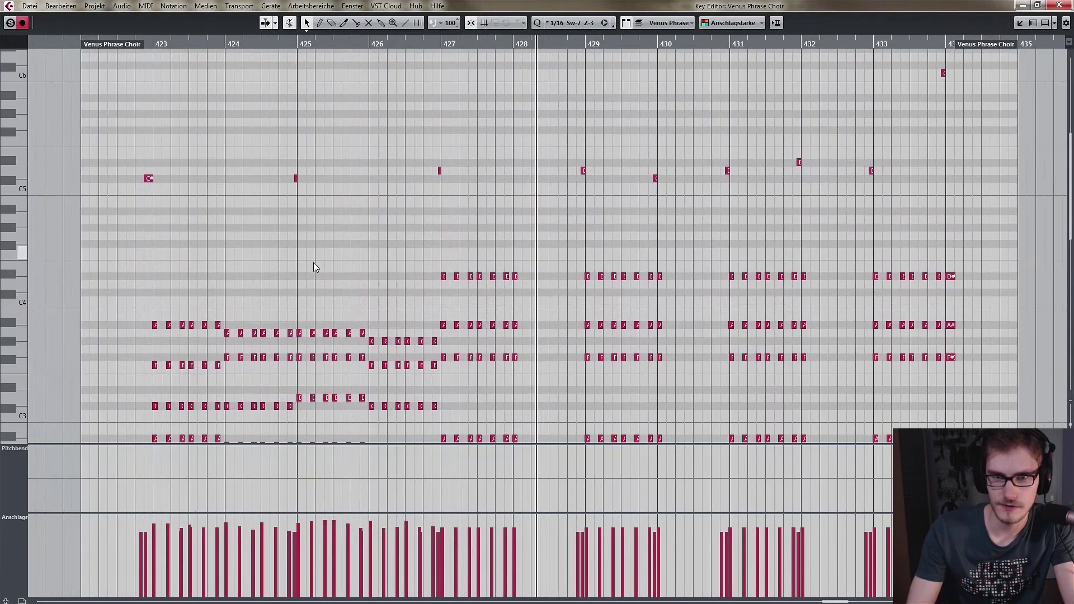
scroll(716, 224, up, 3)
scroll(274, 254, down, 3)
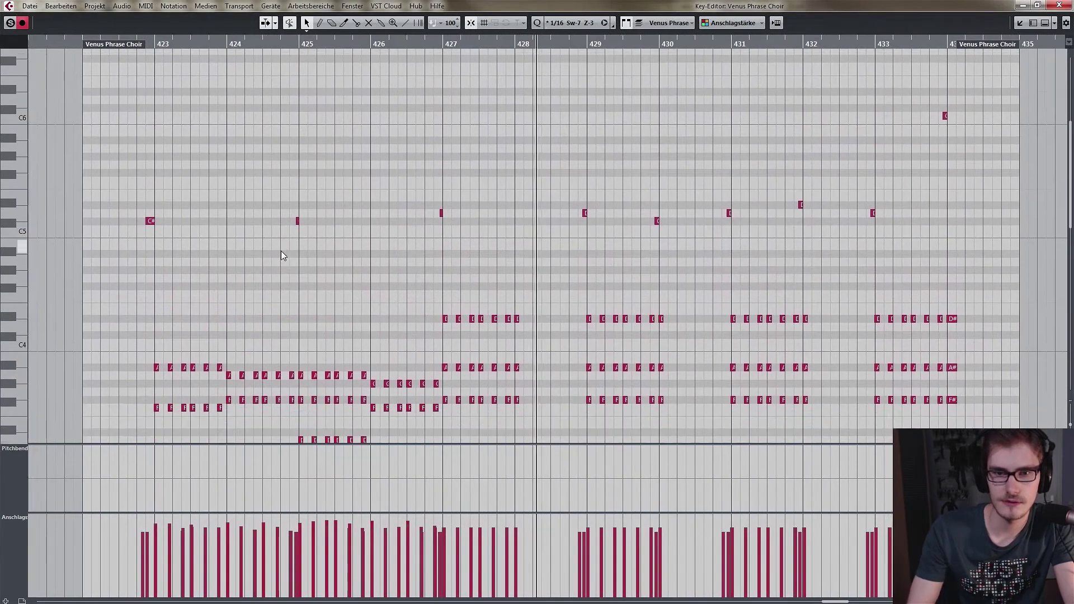
scroll(471, 193, right, 3)
scroll(363, 167, down, 2)
scroll(606, 180, right, 3)
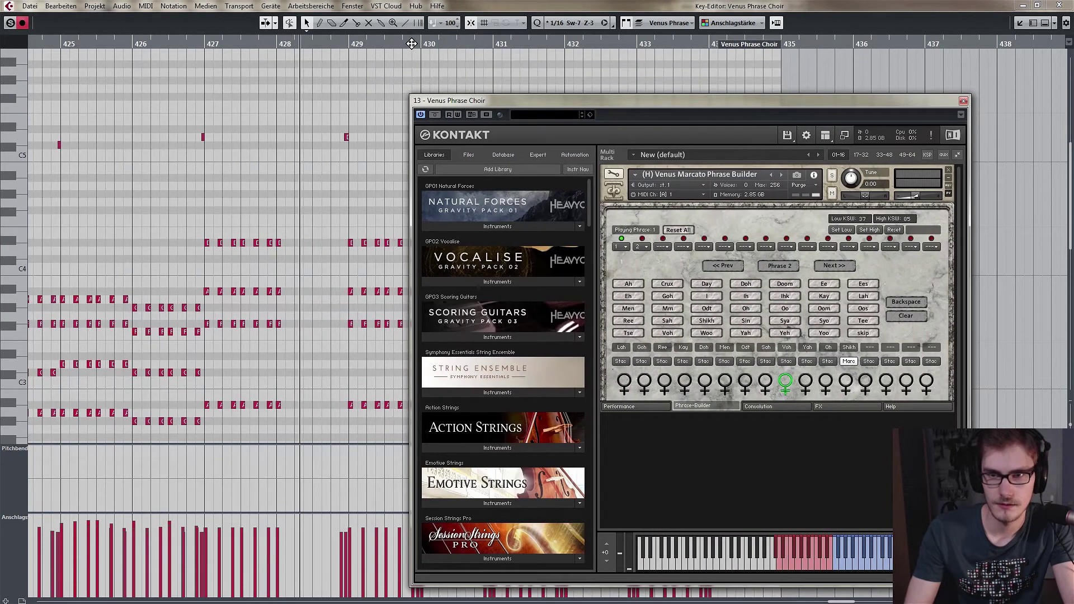
Play the choir part from about bar 430 to bar 434 with its phrase builder shown alongside the notes.
click(411, 44)
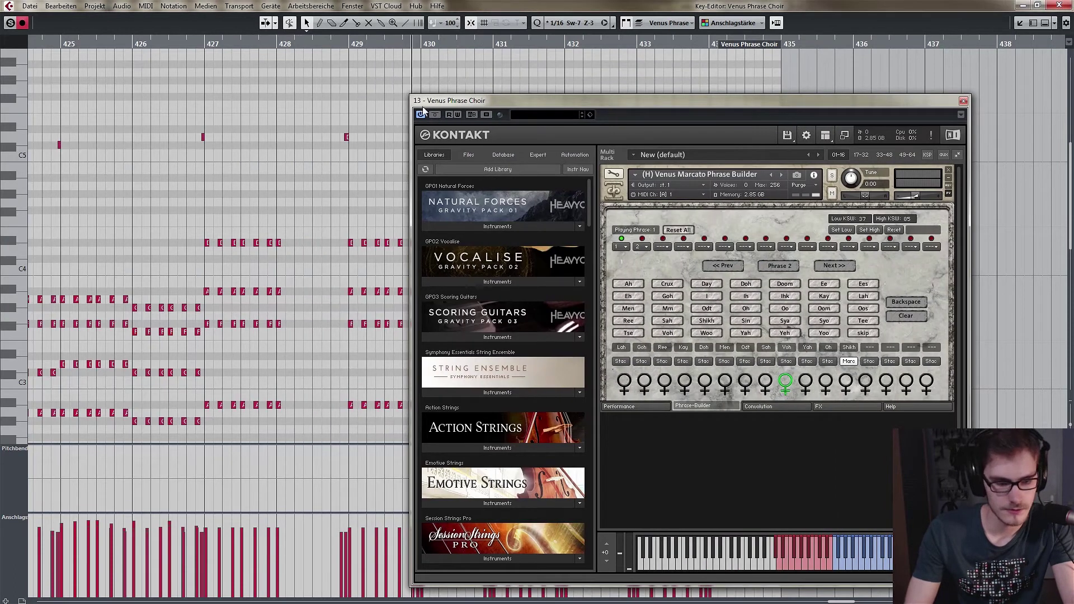
key(space)
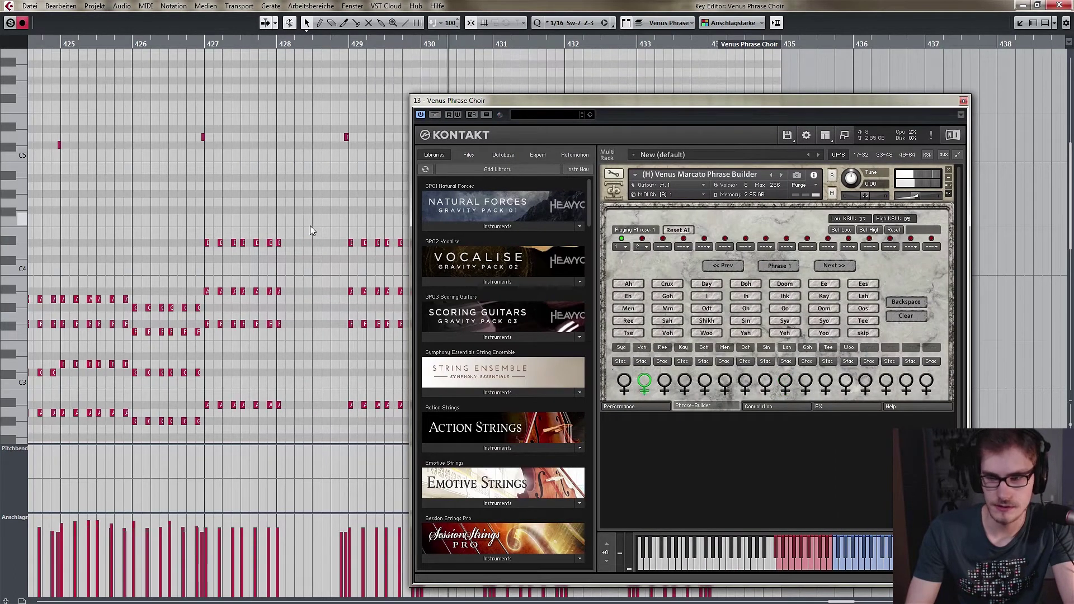
scroll(310, 201, right, 1)
scroll(310, 200, right, 1)
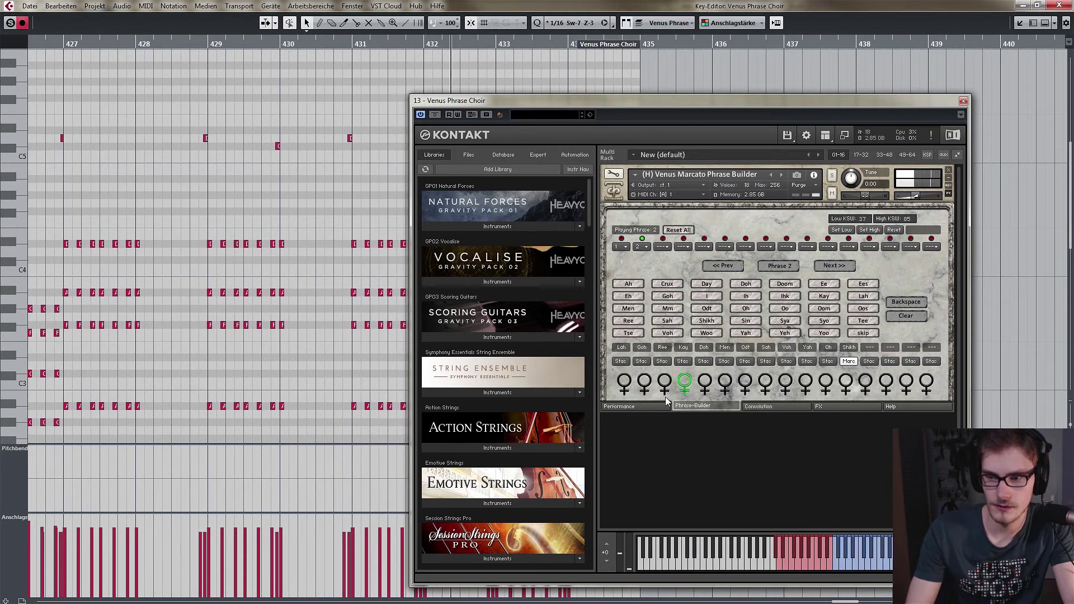
scroll(176, 204, down, 1)
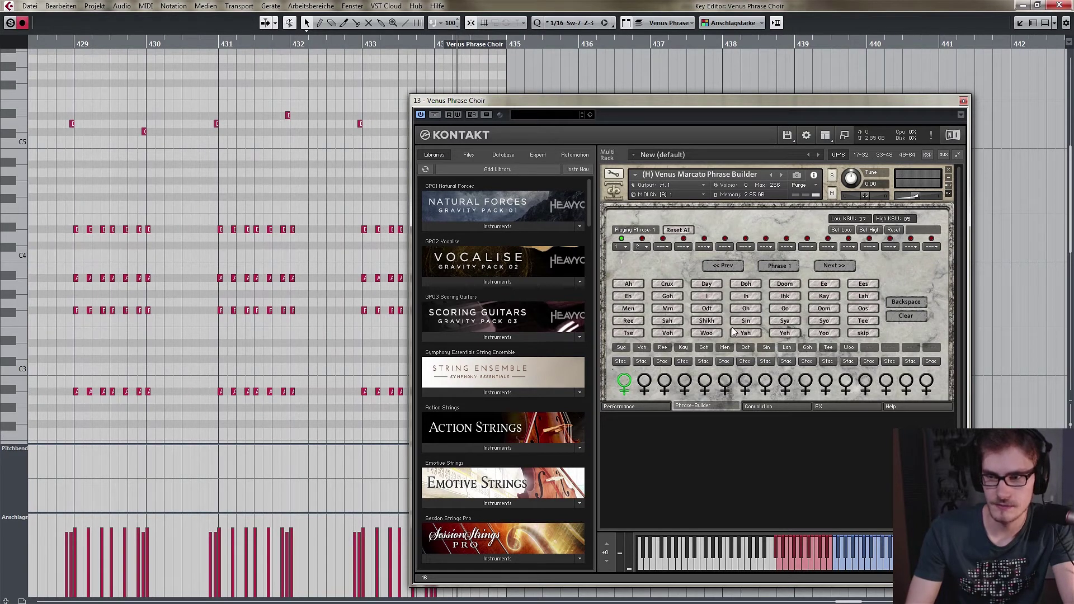
Close the choir instrument, look over the part's lower notes and leave the Key Editor.
click(964, 101)
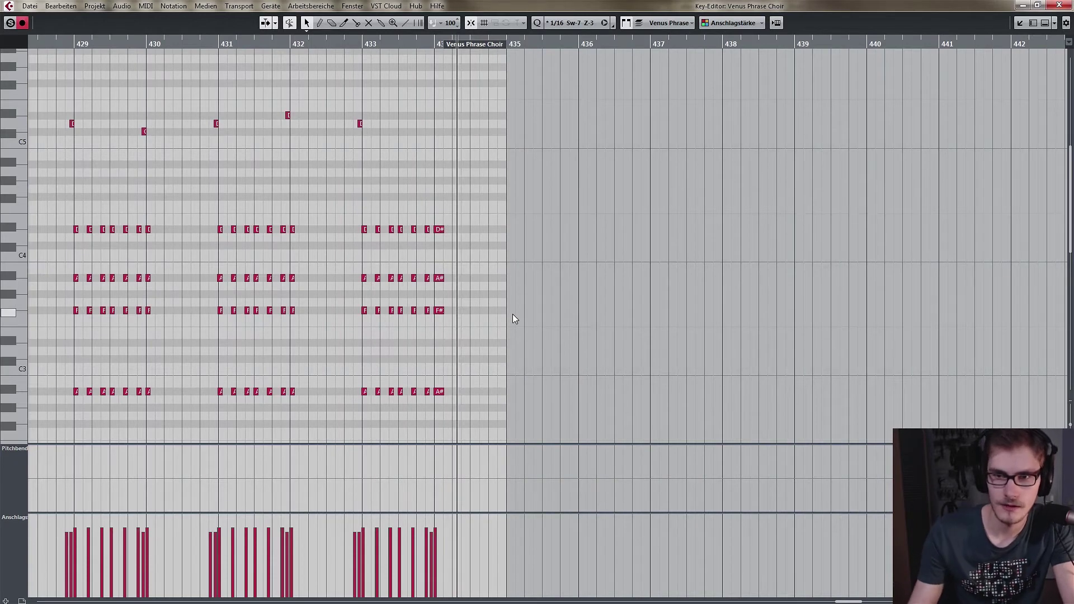
scroll(512, 314, down, 3)
scroll(474, 236, left, 7)
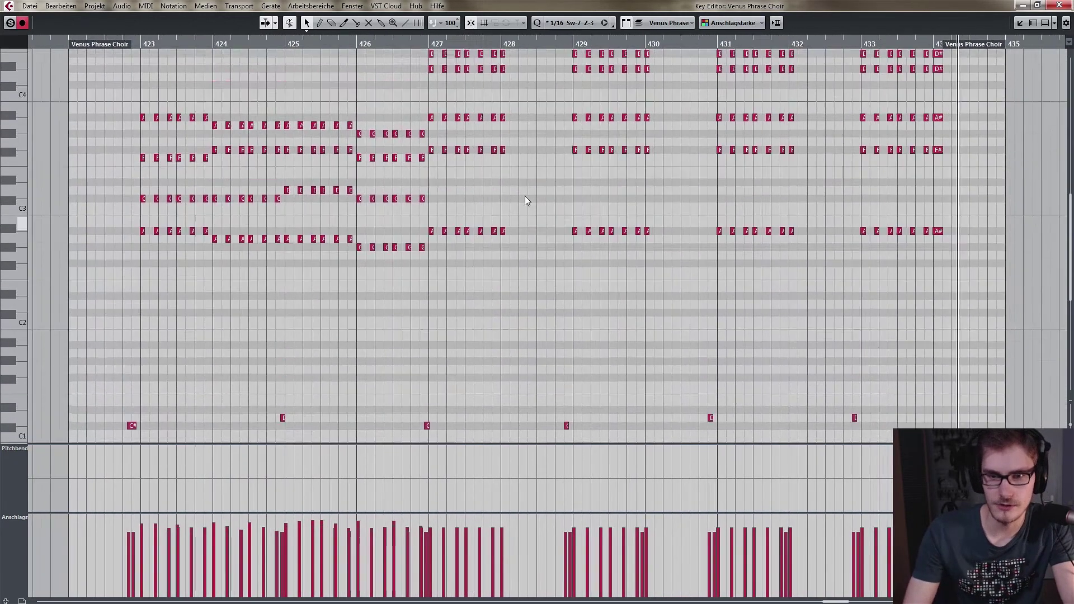
scroll(536, 290, up, 2)
key(Escape)
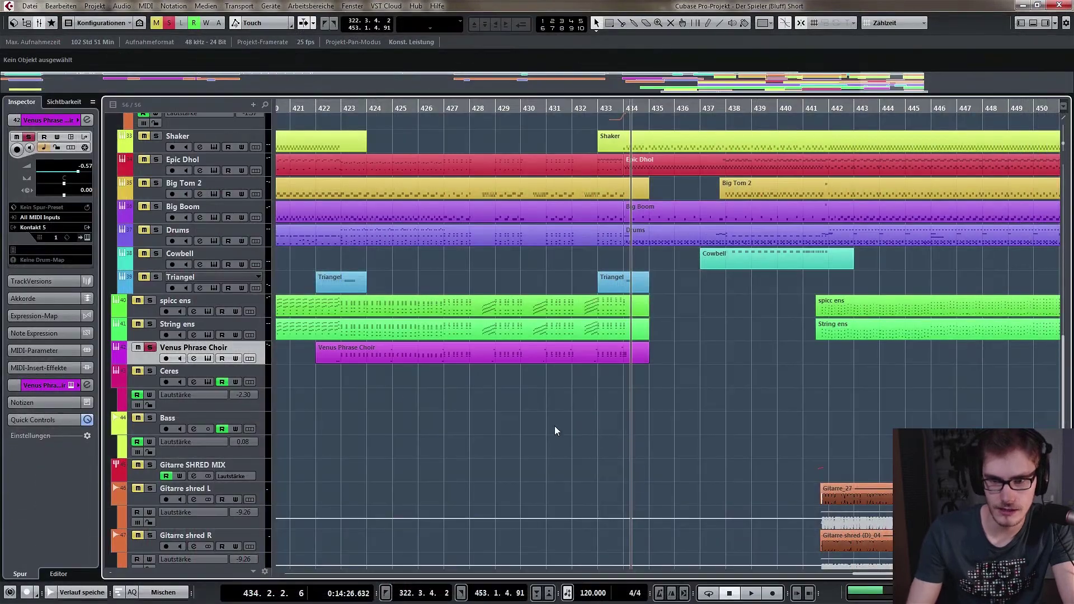
Solo the Bass track instead of the Venus Phrase Choir track.
scroll(481, 414, left, 1)
scroll(426, 400, up, 1)
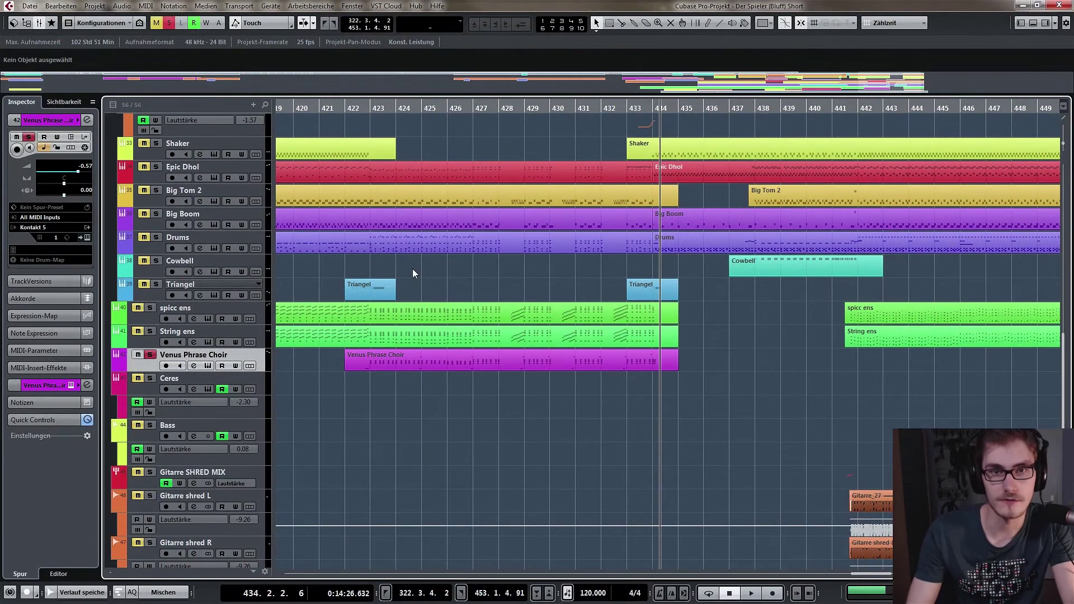
scroll(491, 439, down, 5)
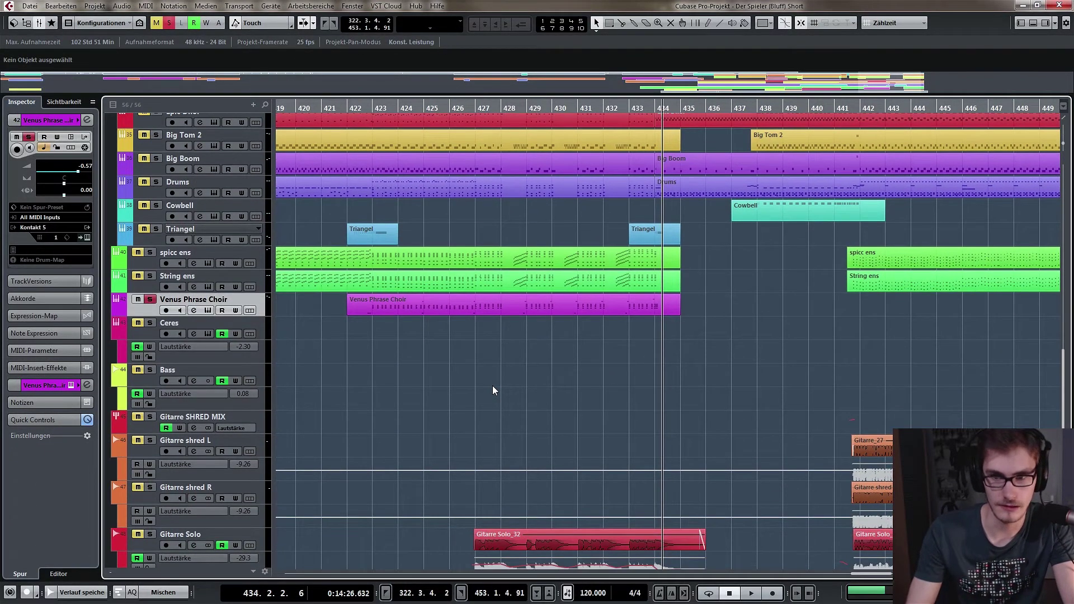
drag(545, 456, 498, 436)
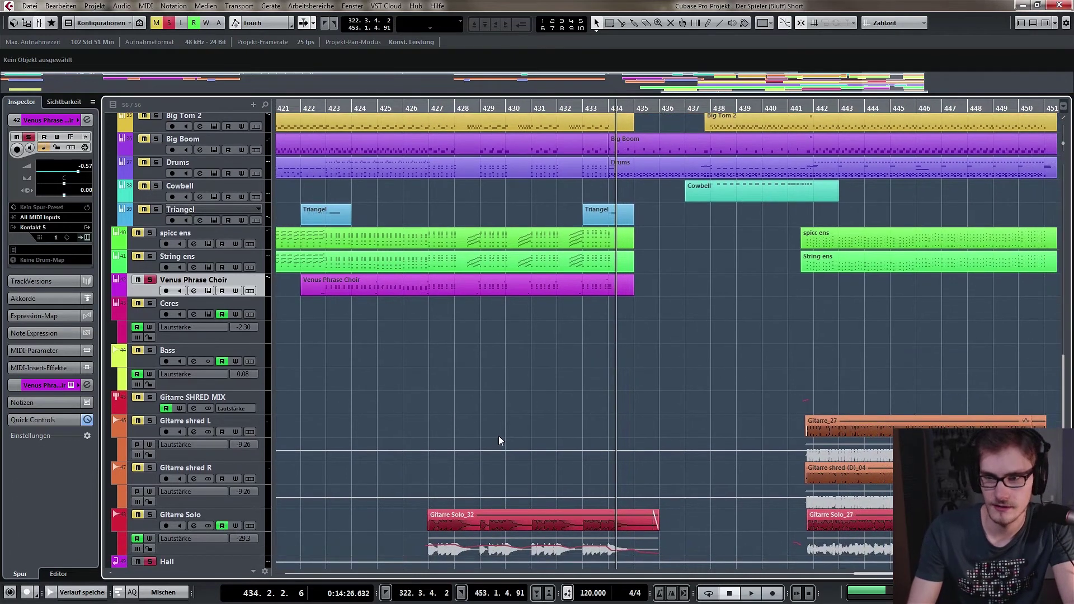
click(150, 279)
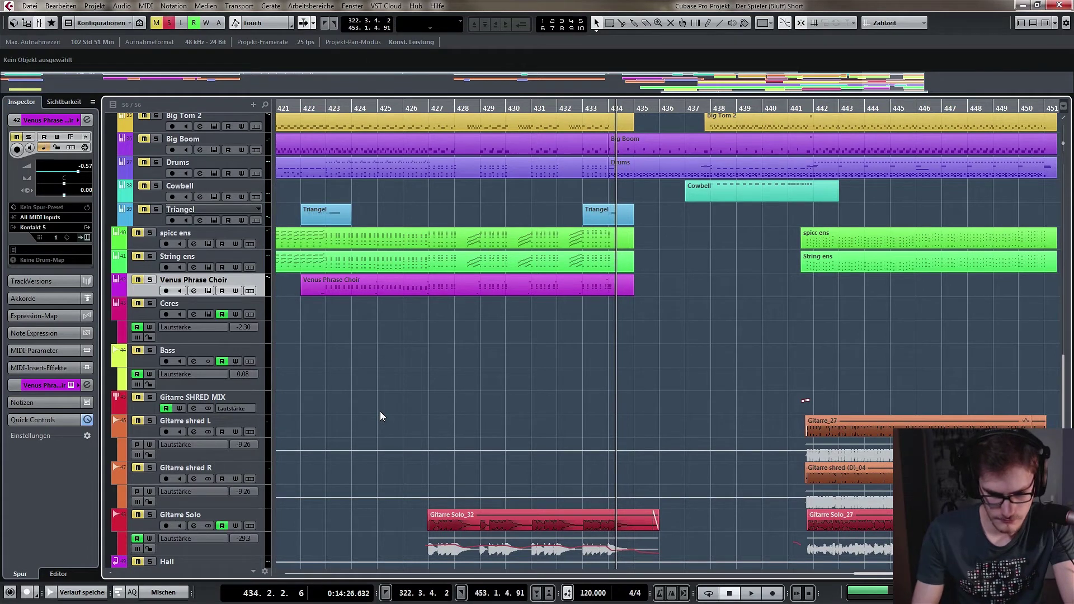
scroll(374, 421, down, 3)
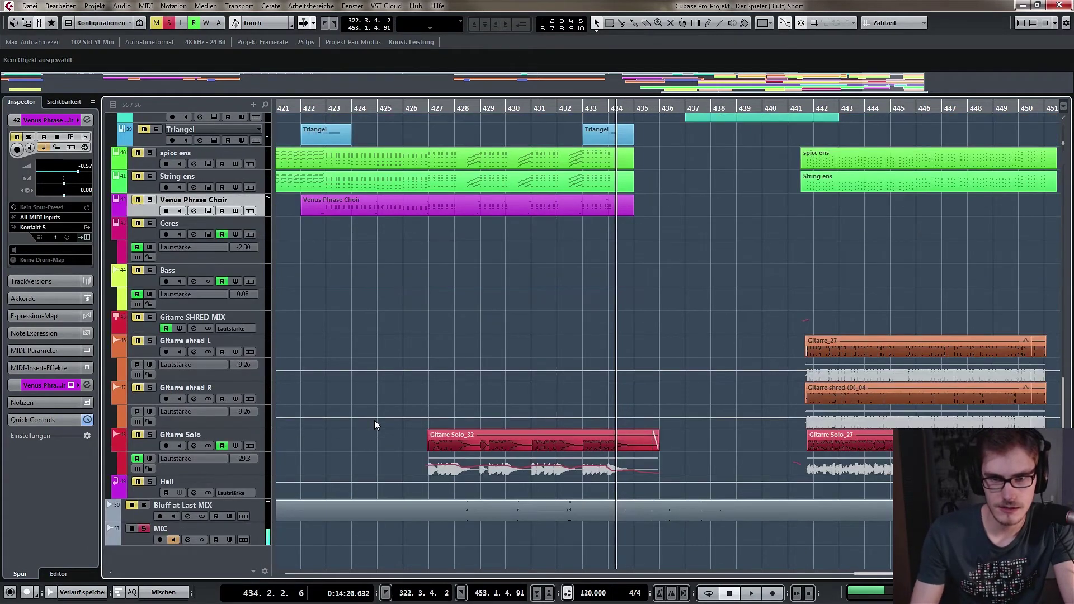
scroll(445, 428, left, 3)
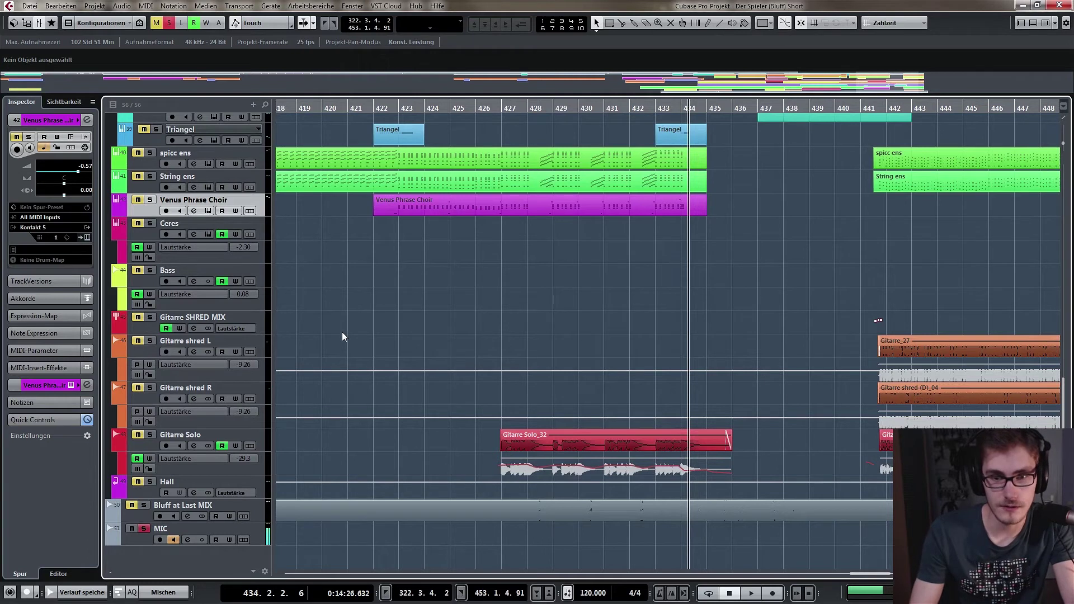
scroll(328, 324, left, 10)
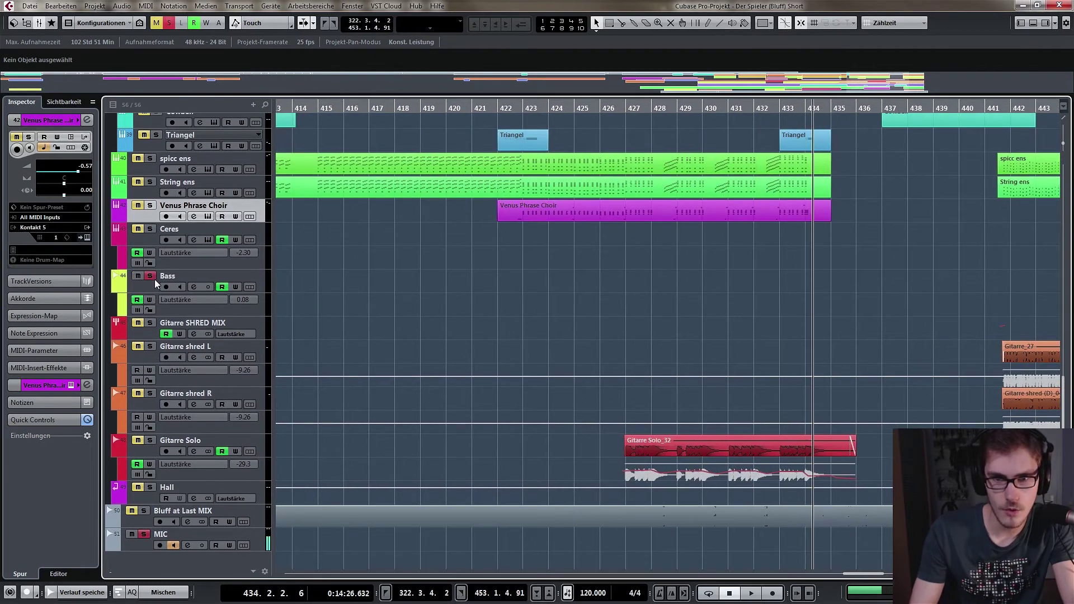
scroll(360, 129, left, 3)
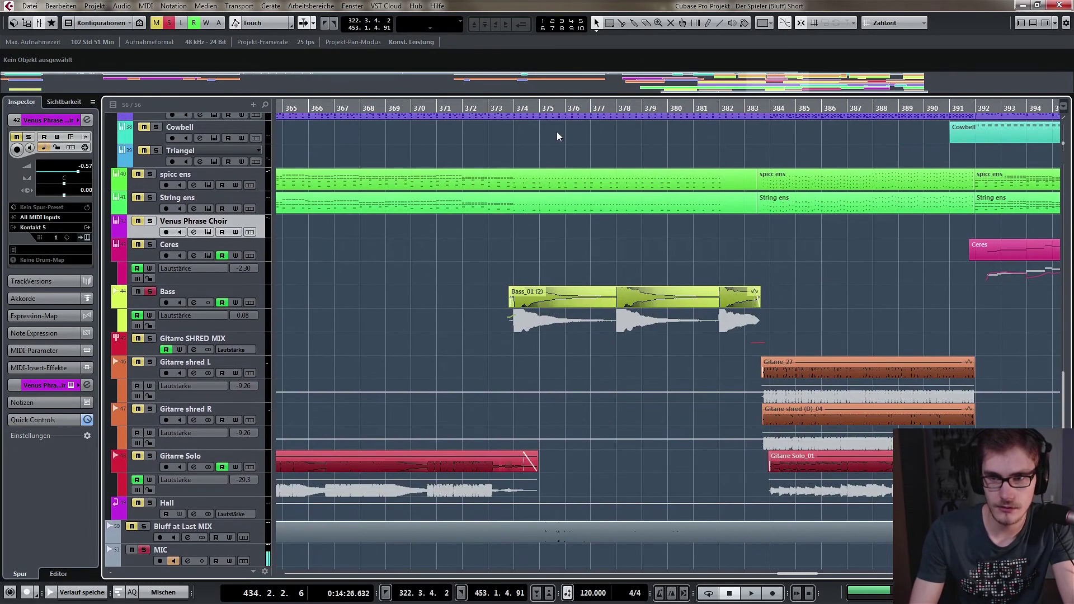
Play the soloed Bass from about bar 374 to bar 380, selecting its track to show the insert effects.
click(507, 108)
key(space)
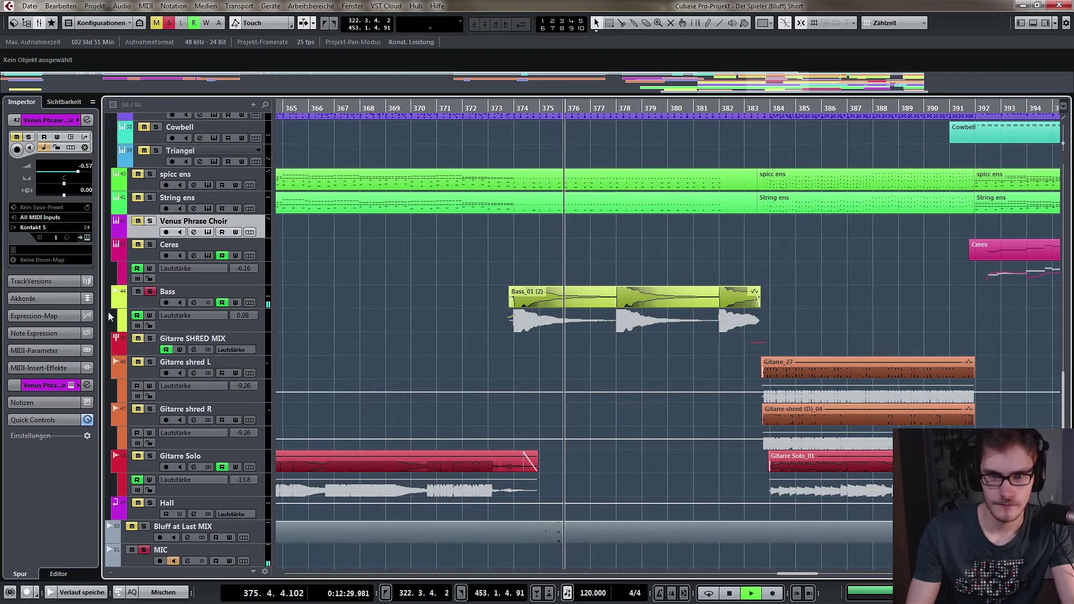
click(138, 305)
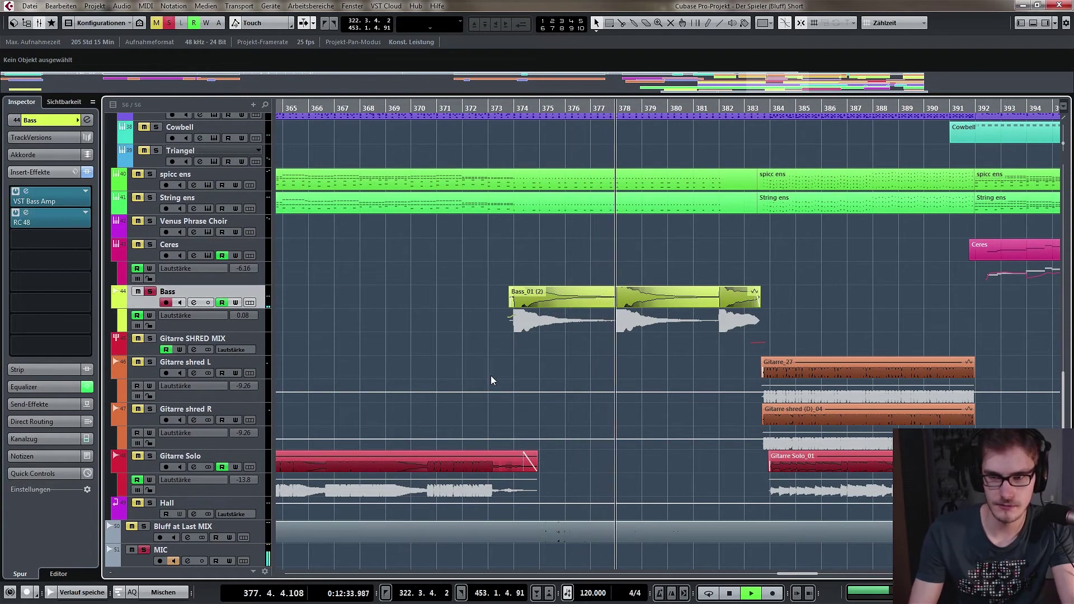
scroll(491, 375, right, 3)
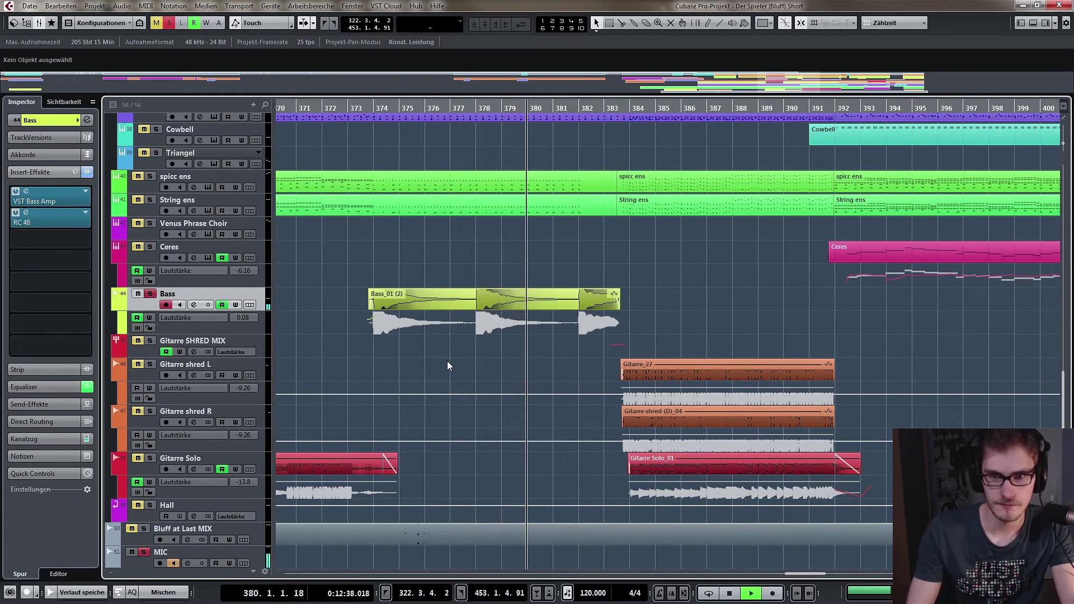
key(space)
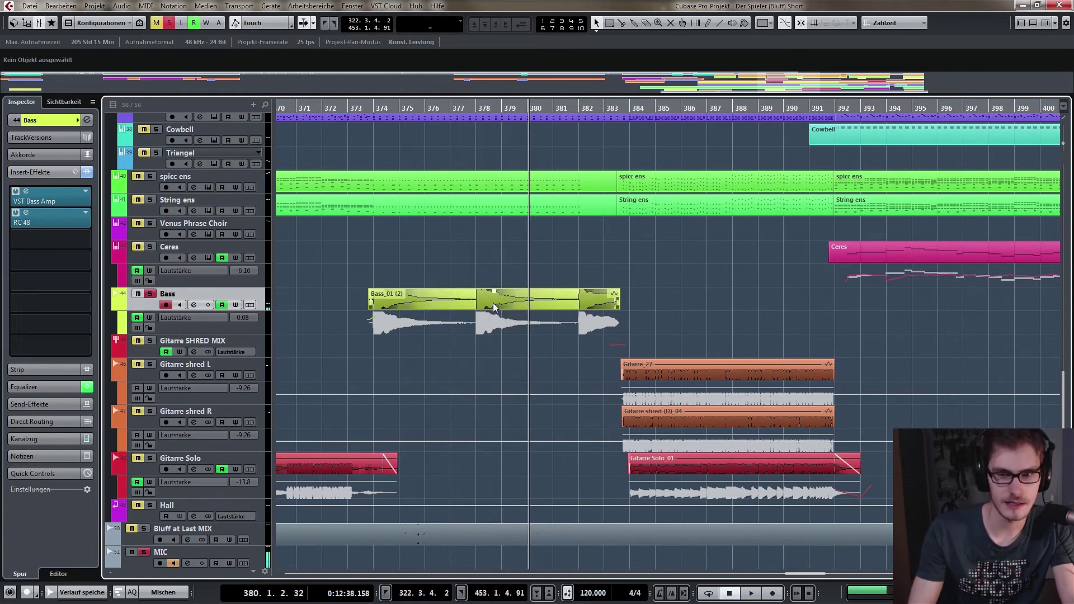
Swap the solo from the Bass to the Gitarre shred L and R tracks and play them from about bar 383 to bar 391.
click(150, 294)
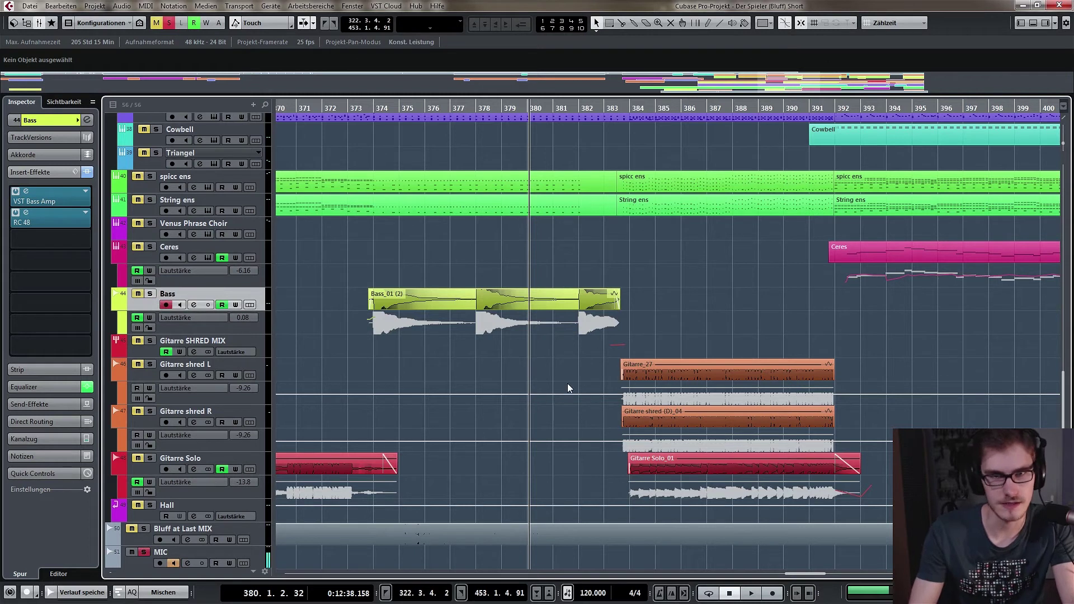
drag(576, 363, 317, 346)
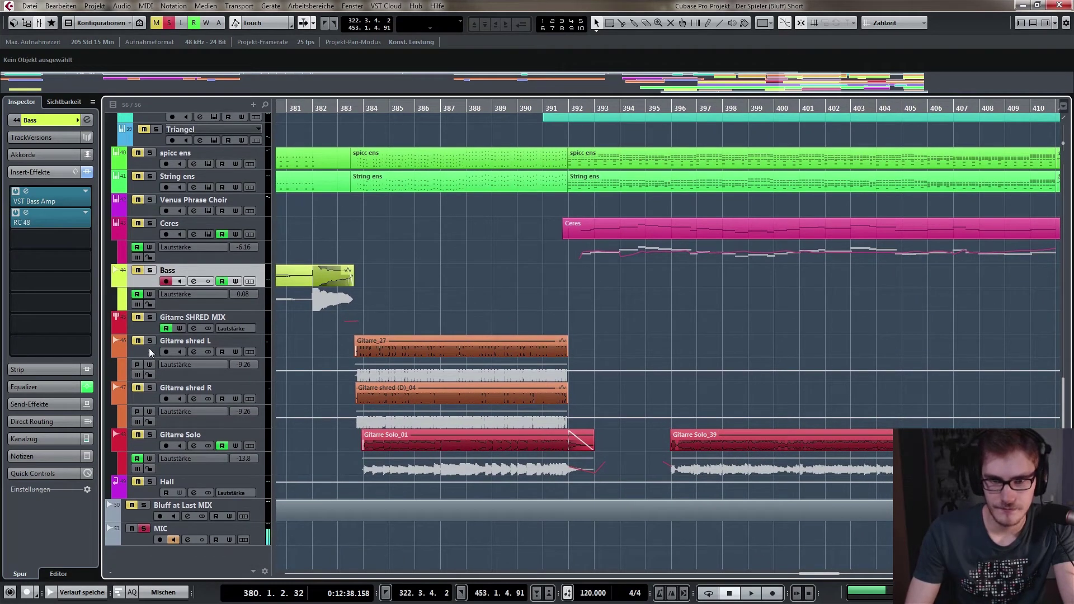
click(356, 107)
key(space)
scroll(434, 292, up, 5)
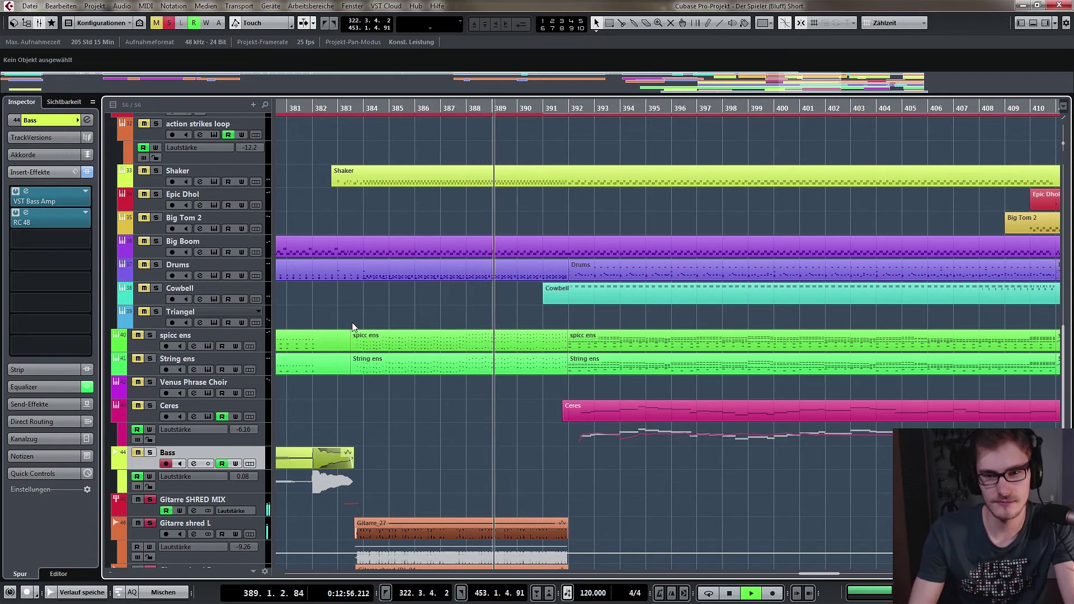
scroll(454, 428, down, 2)
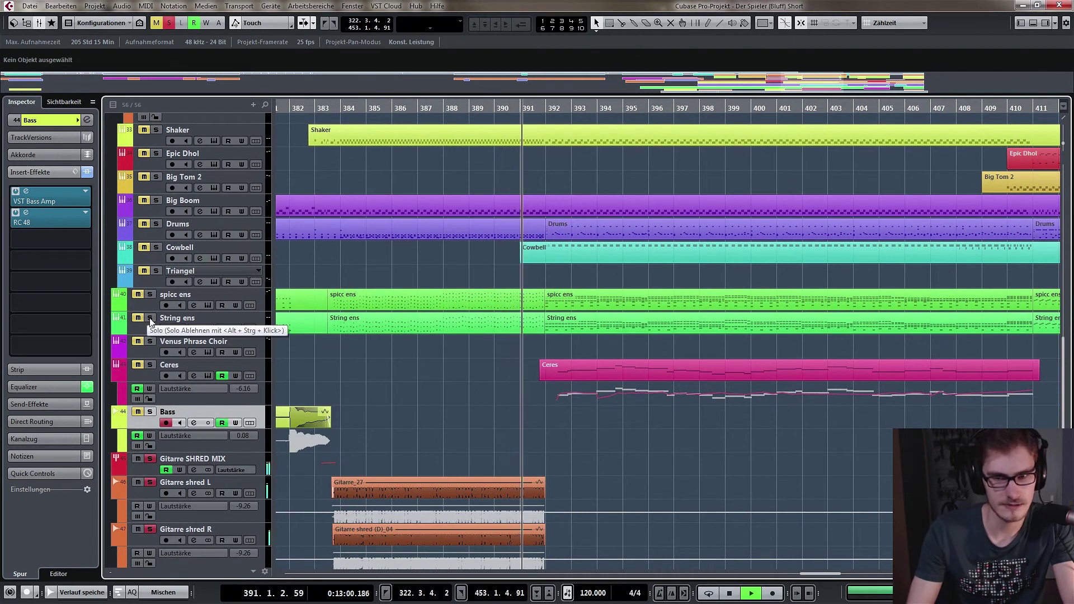
key(space)
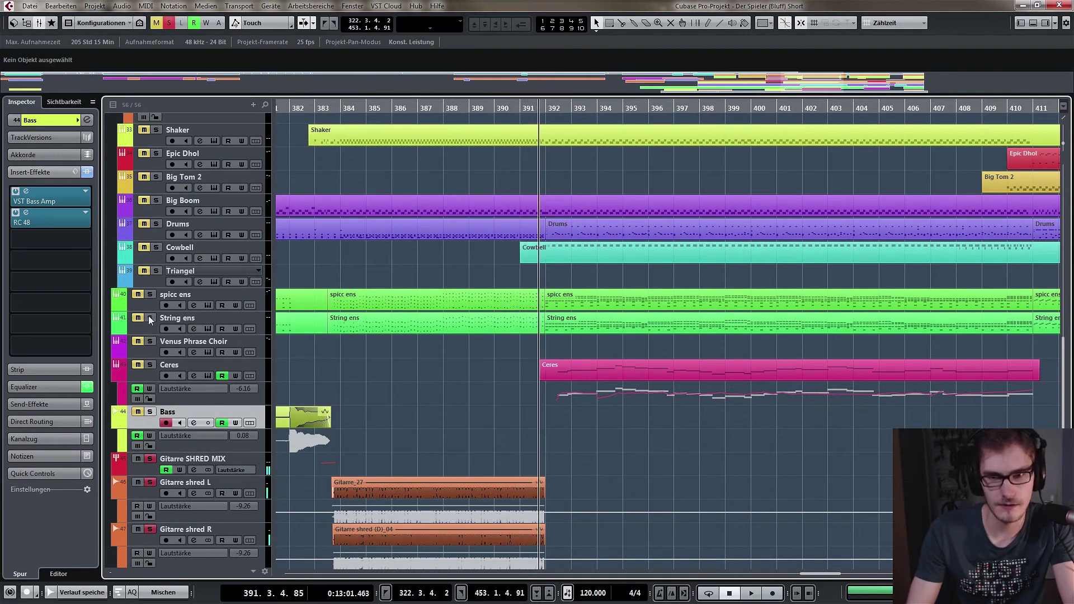
Solo the spicc ens and String ens tracks alongside the shred guitars and play them together from about bar 383.
click(334, 109)
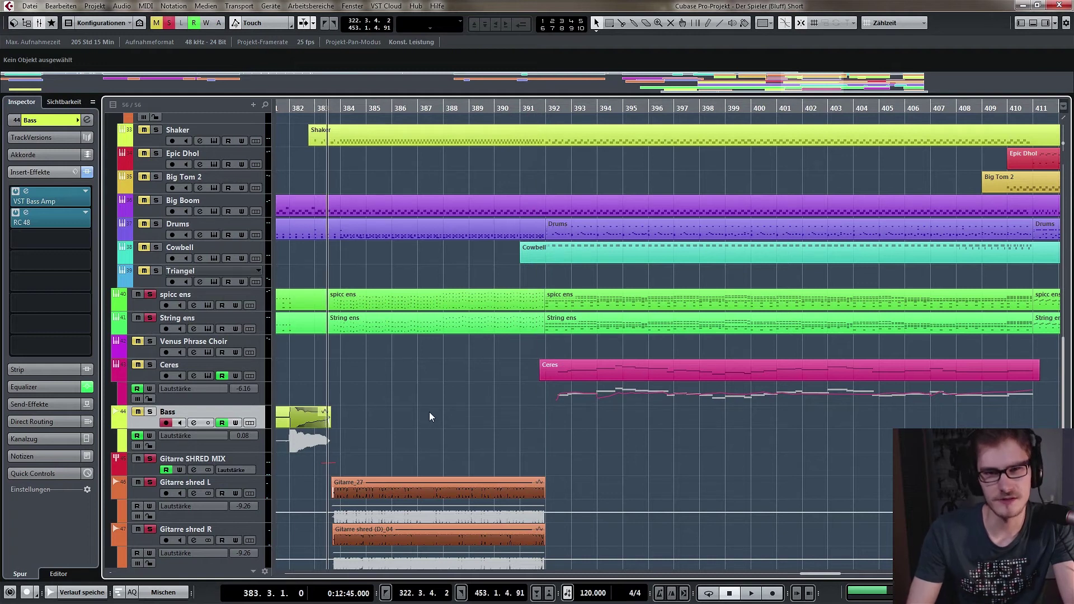
scroll(462, 445, down, 2)
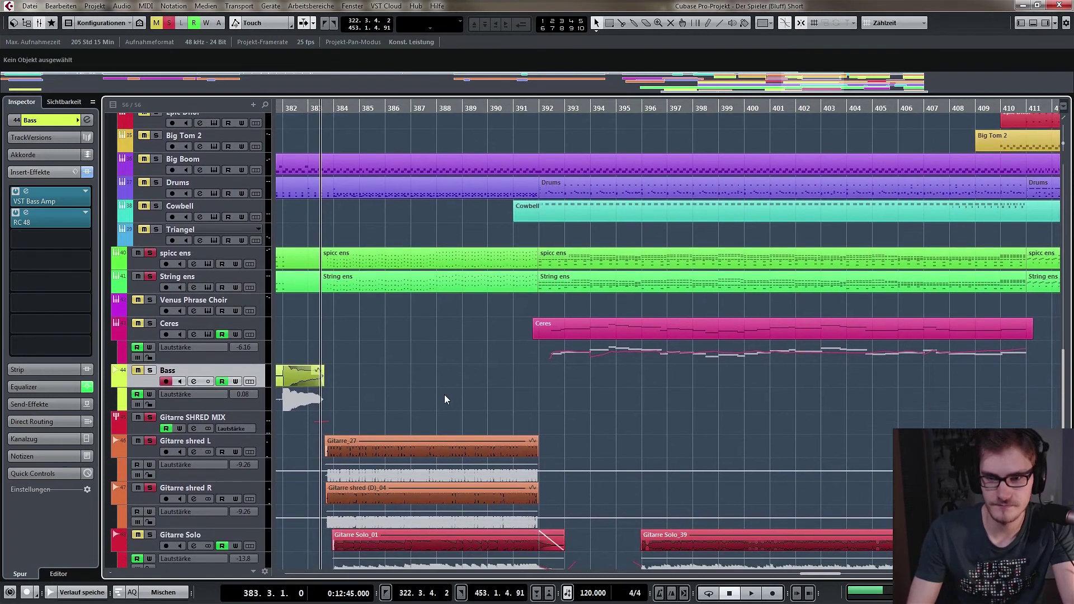
scroll(444, 393, down, 1)
key(space)
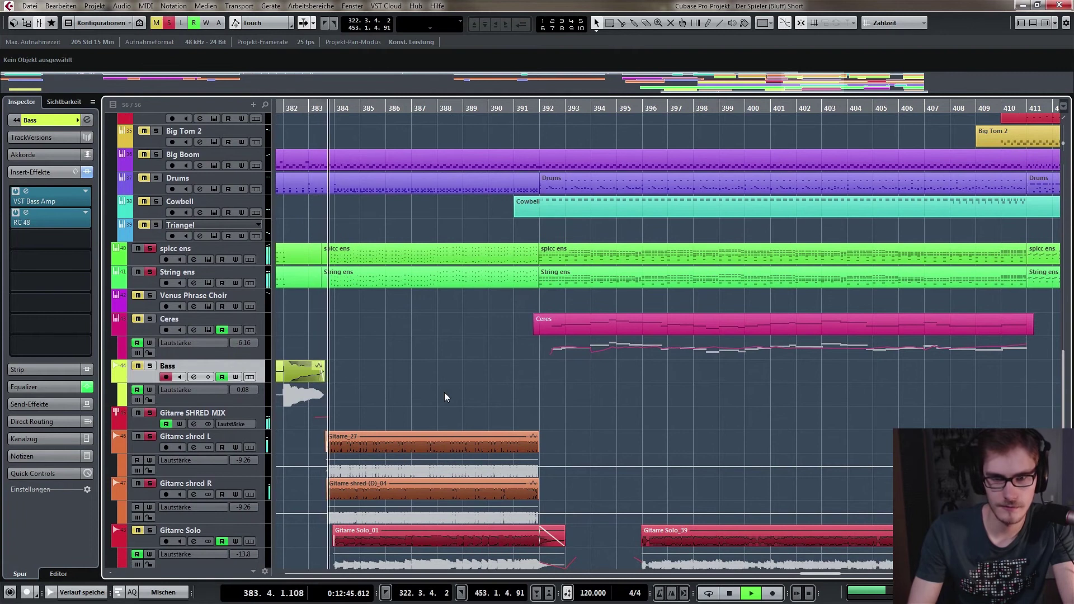
scroll(444, 392, up, 10)
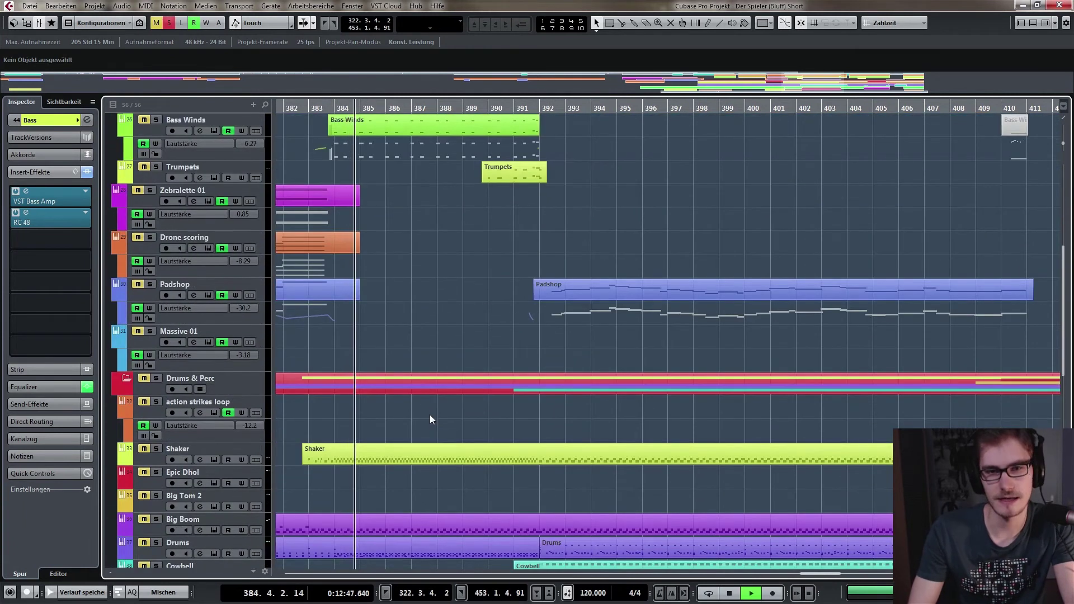
scroll(429, 413, up, 4)
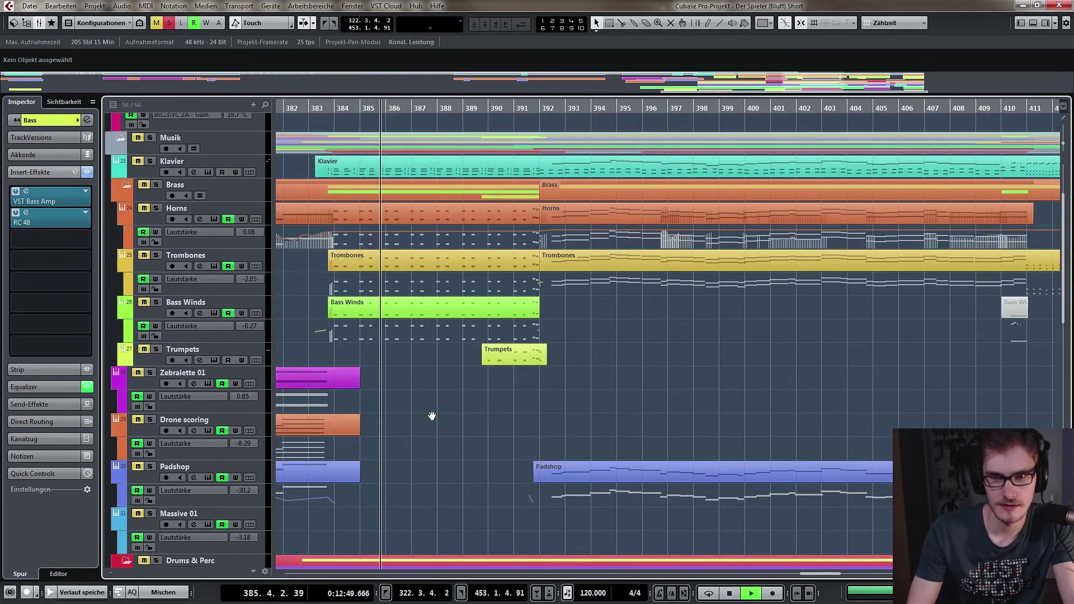
scroll(431, 413, down, 15)
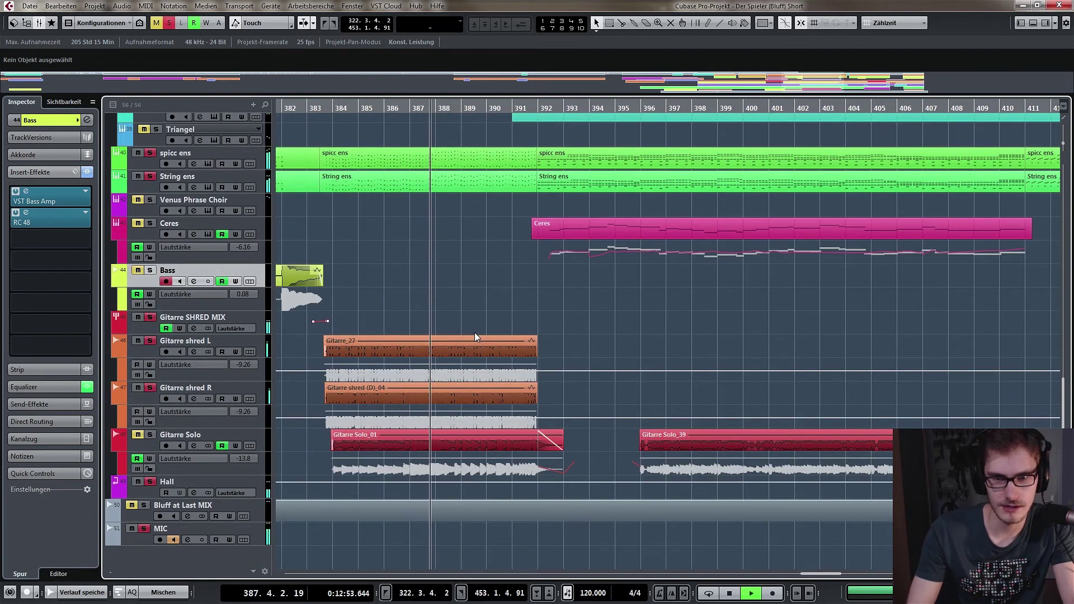
key(space)
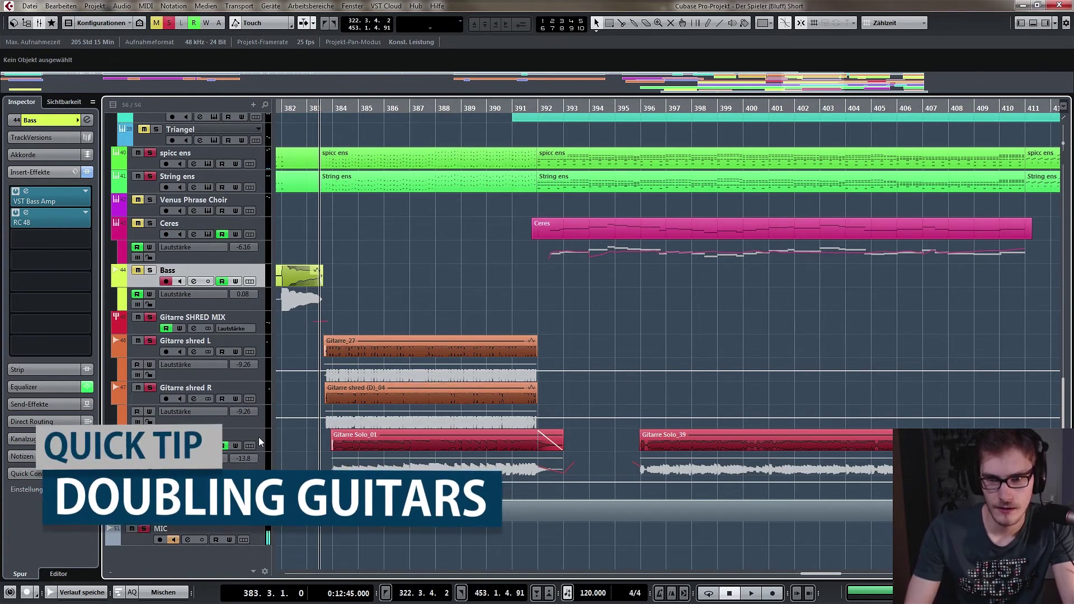
Inspect the VST Amp Rack on Gitarre shred L from its pre-effects through to its microphones, and close it.
click(242, 441)
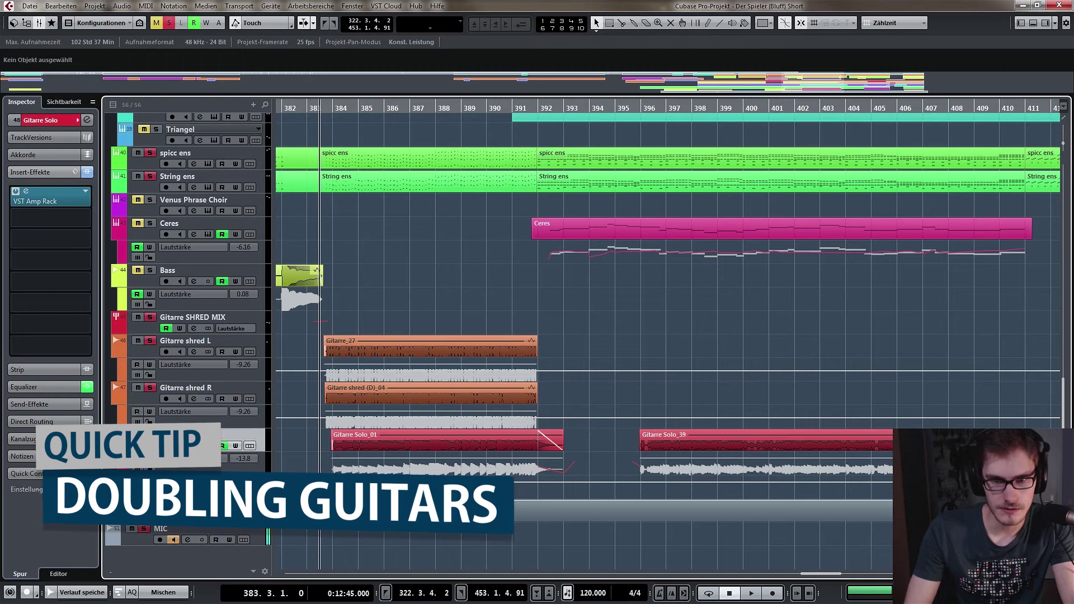
click(253, 347)
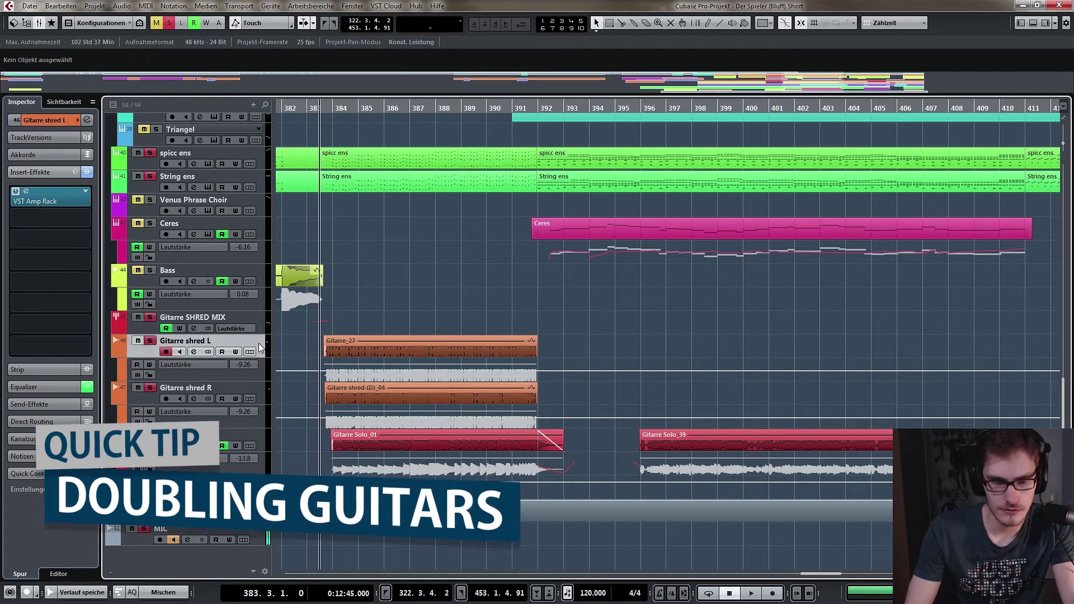
click(25, 191)
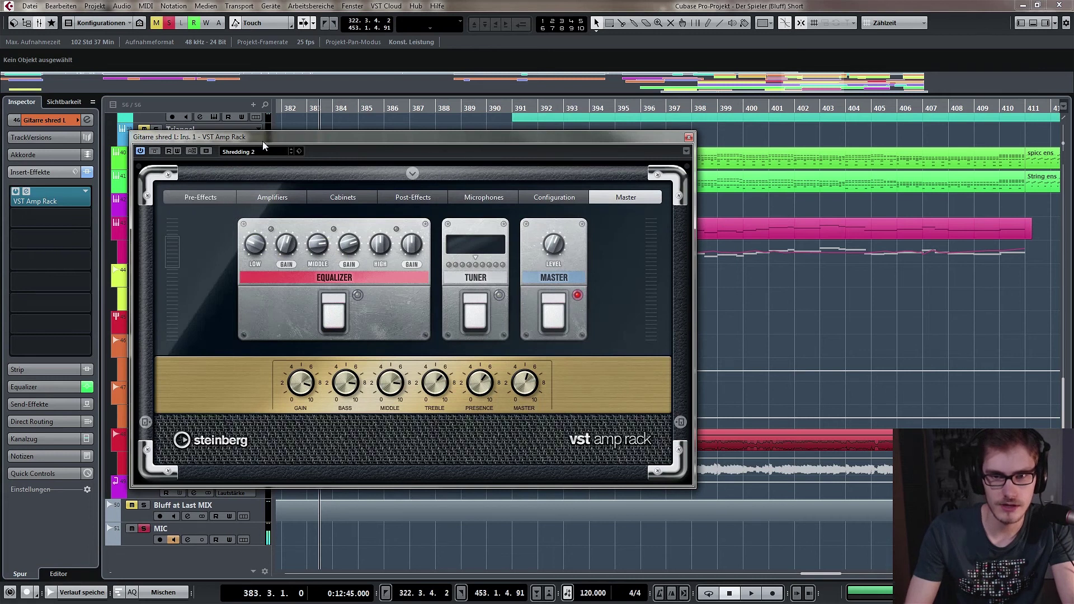
click(207, 198)
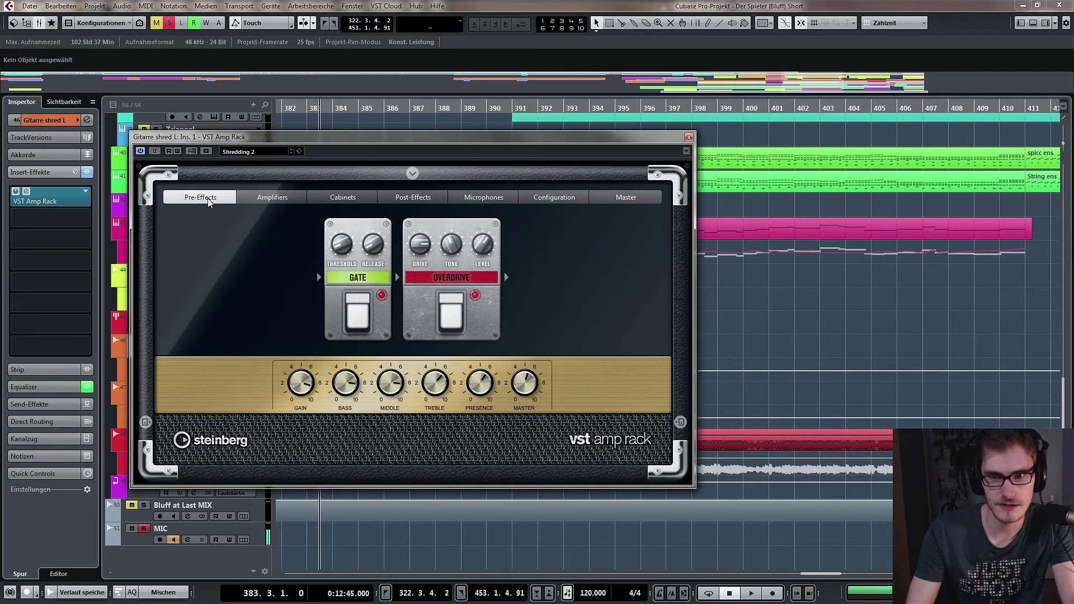
click(274, 197)
click(361, 200)
click(428, 200)
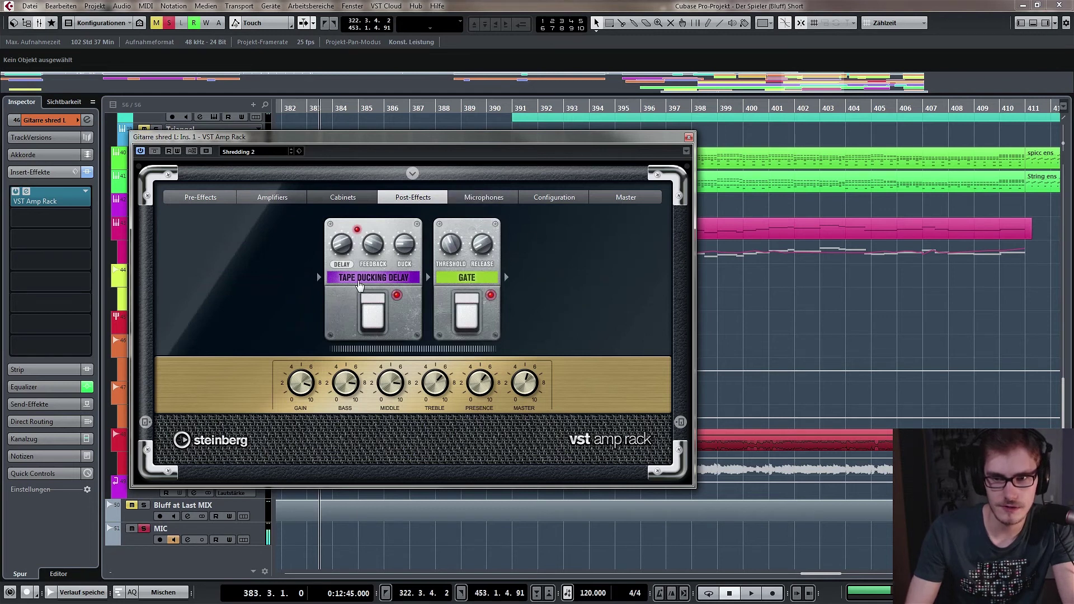
click(481, 197)
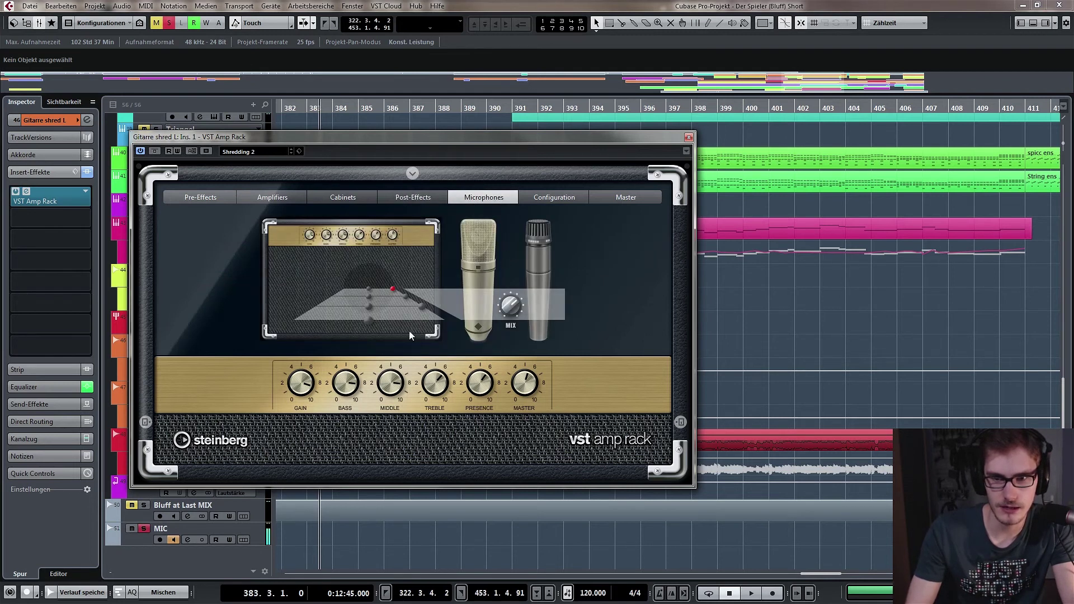
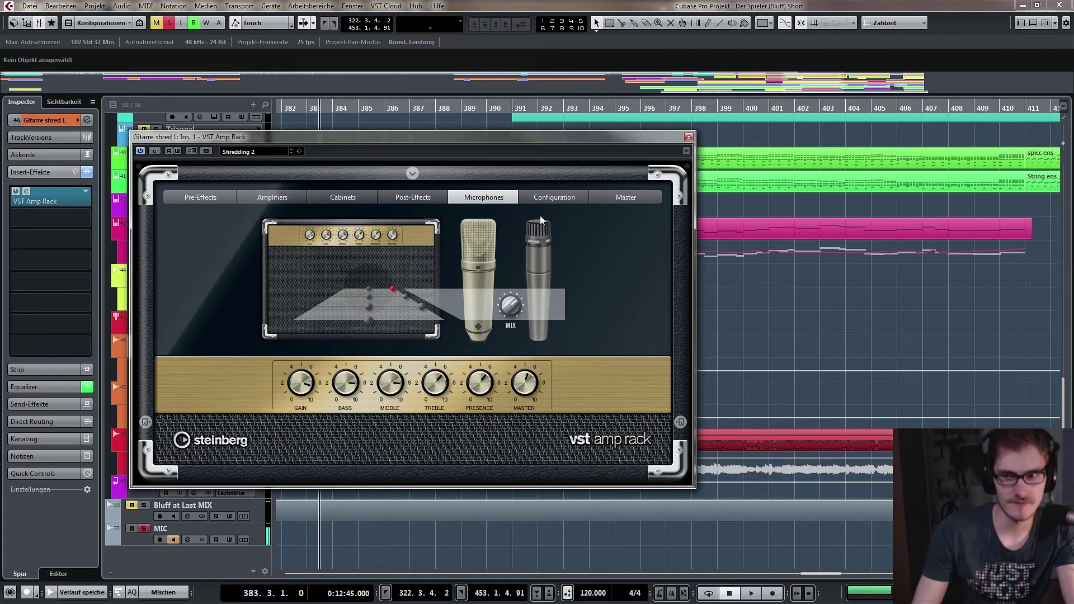
click(690, 137)
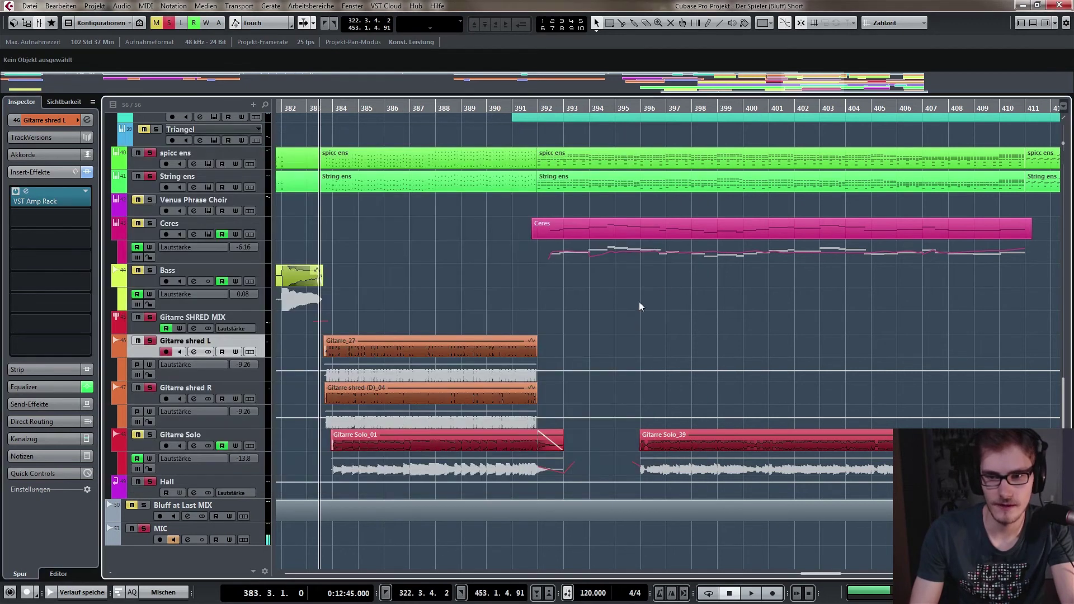
Look along the guitar and string parts from about bar 384 to the closing section around bar 450.
drag(514, 301, 587, 301)
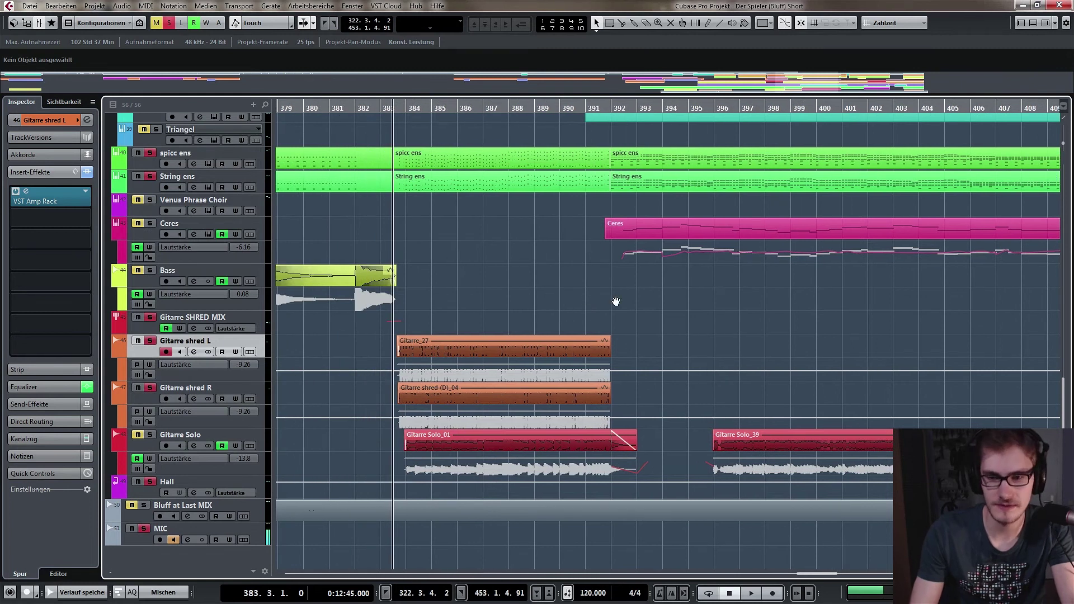
scroll(606, 298, right, 1)
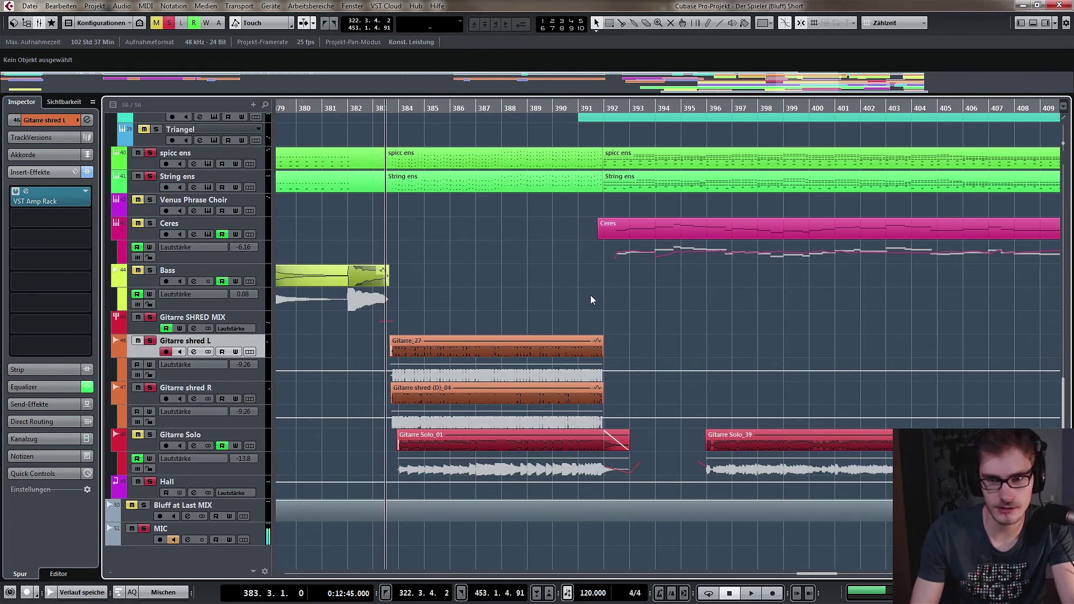
drag(591, 299, 579, 296)
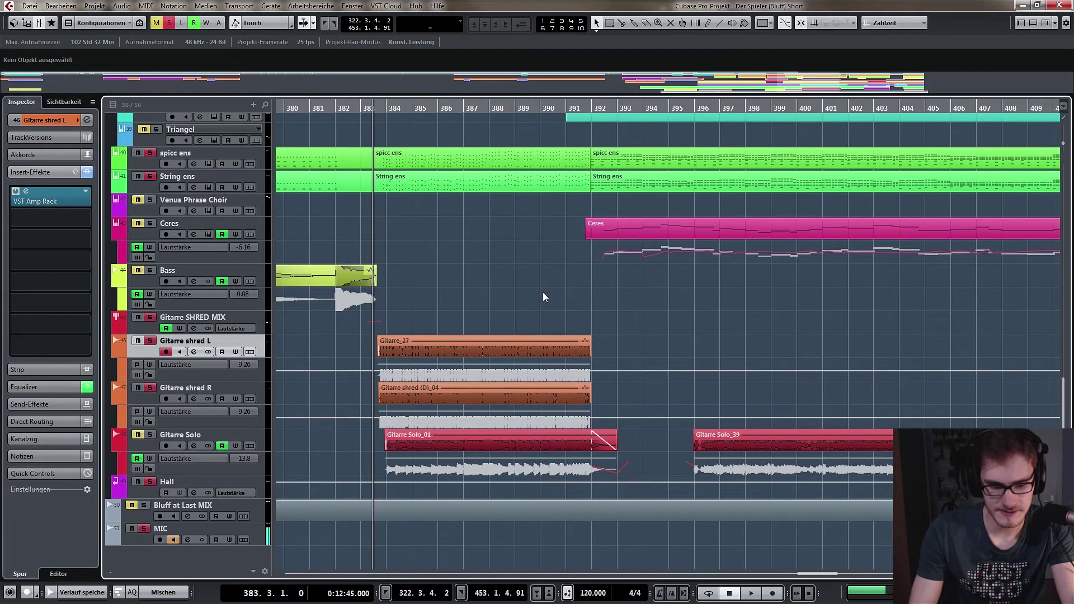
scroll(584, 308, right, 4)
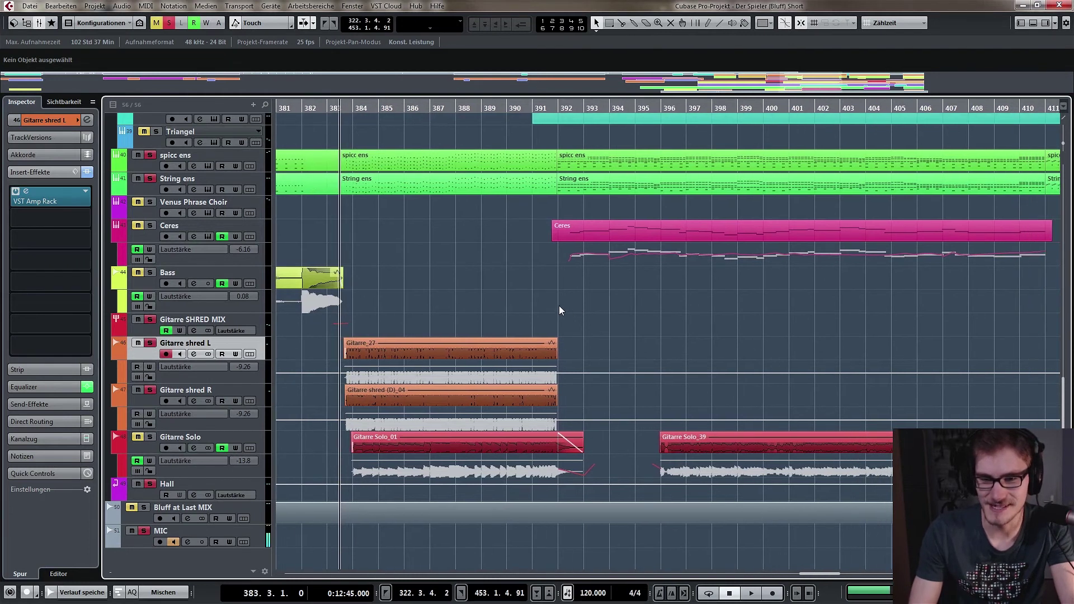
scroll(538, 311, right, 10)
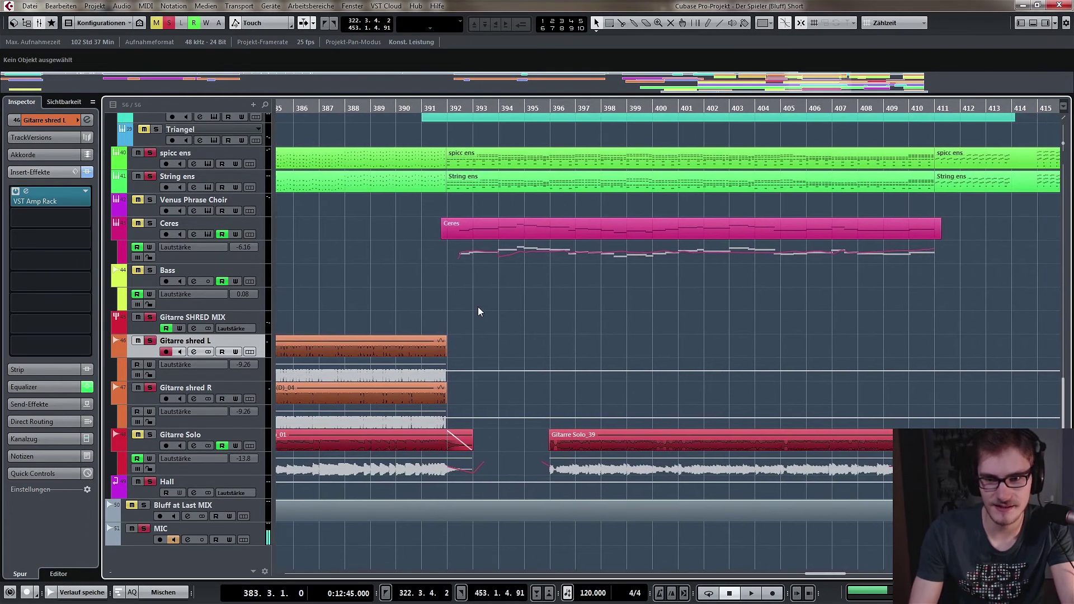
scroll(479, 308, up, 1)
scroll(618, 334, down, 2)
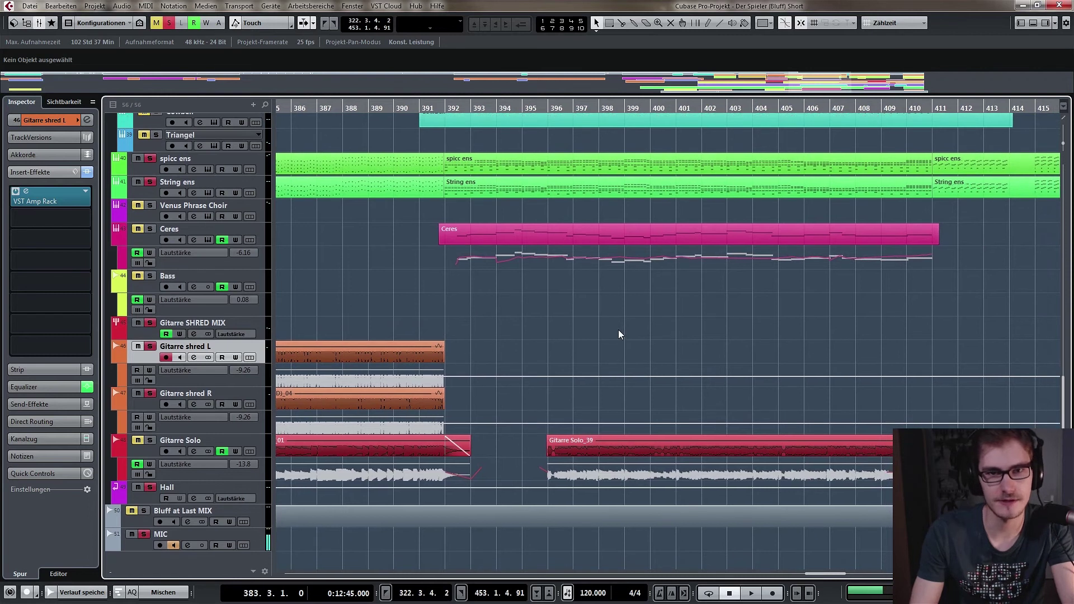
scroll(670, 329, right, 8)
scroll(488, 328, right, 20)
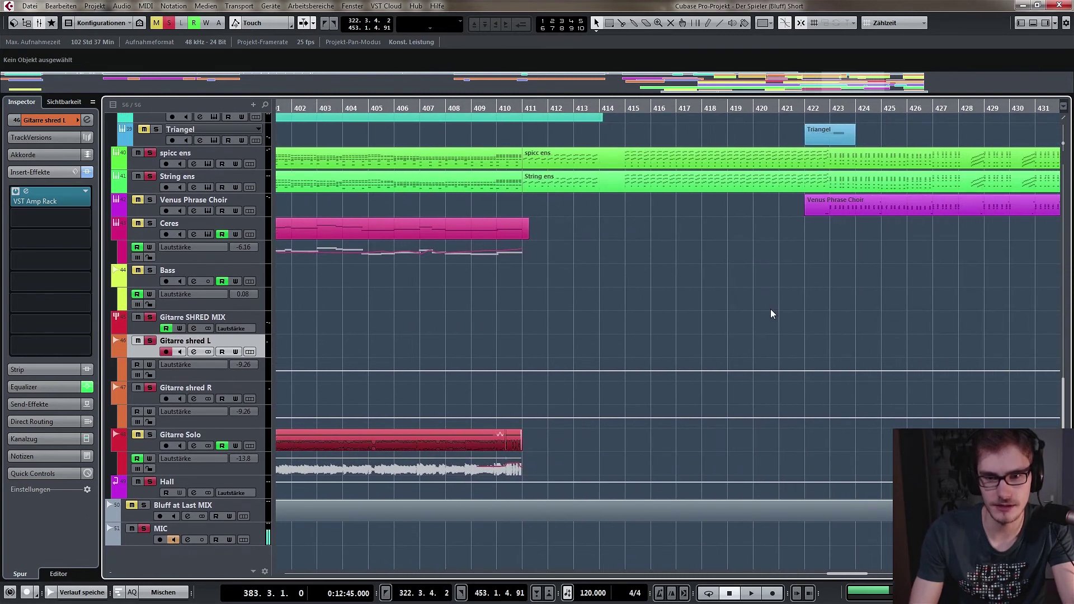
scroll(770, 308, up, 1)
scroll(609, 309, down, 1)
scroll(610, 309, right, 2)
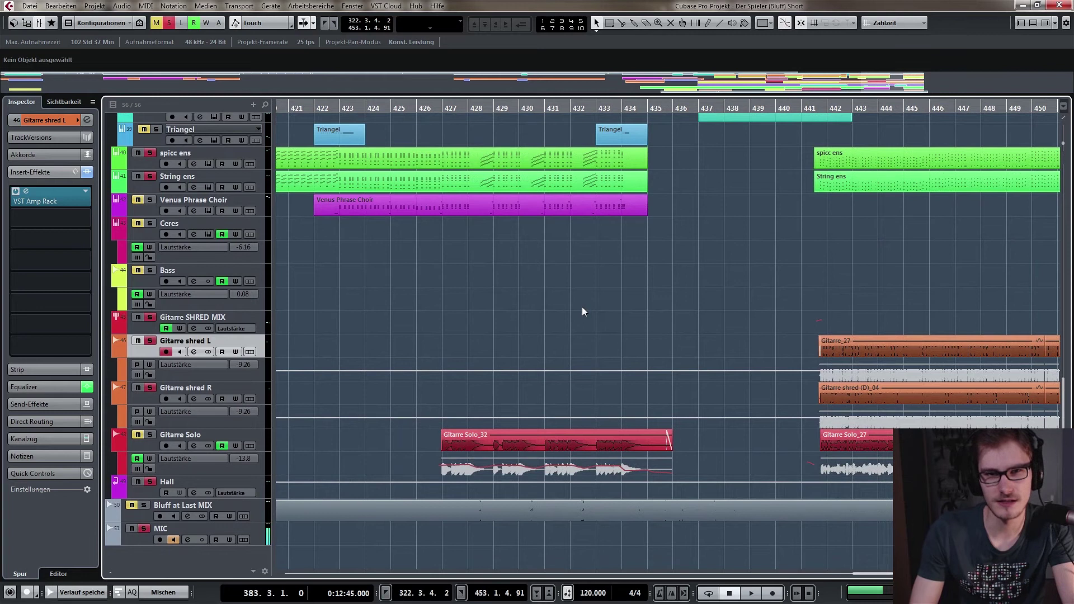
Play the closing passage of the soloed shred guitars and strings from about bar 441.
scroll(672, 304, right, 8)
scroll(522, 279, right, 3)
click(503, 112)
key(space)
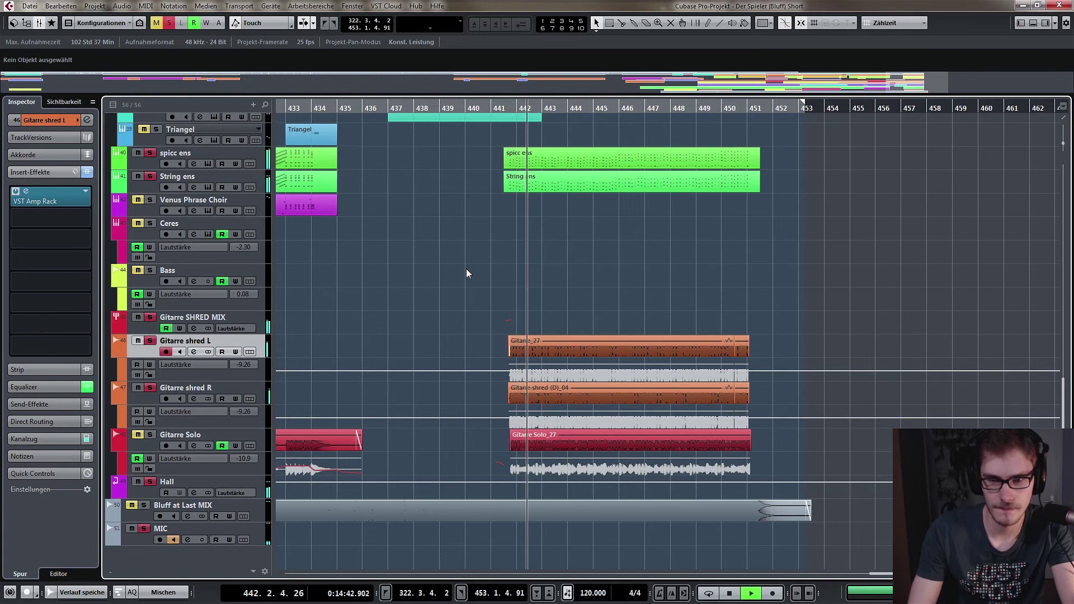
scroll(465, 268, left, 12)
key(space)
Solo the Gitarre Solo track instead of the shred guitars and play it with the strings from about bar 427.
double_click(427, 108)
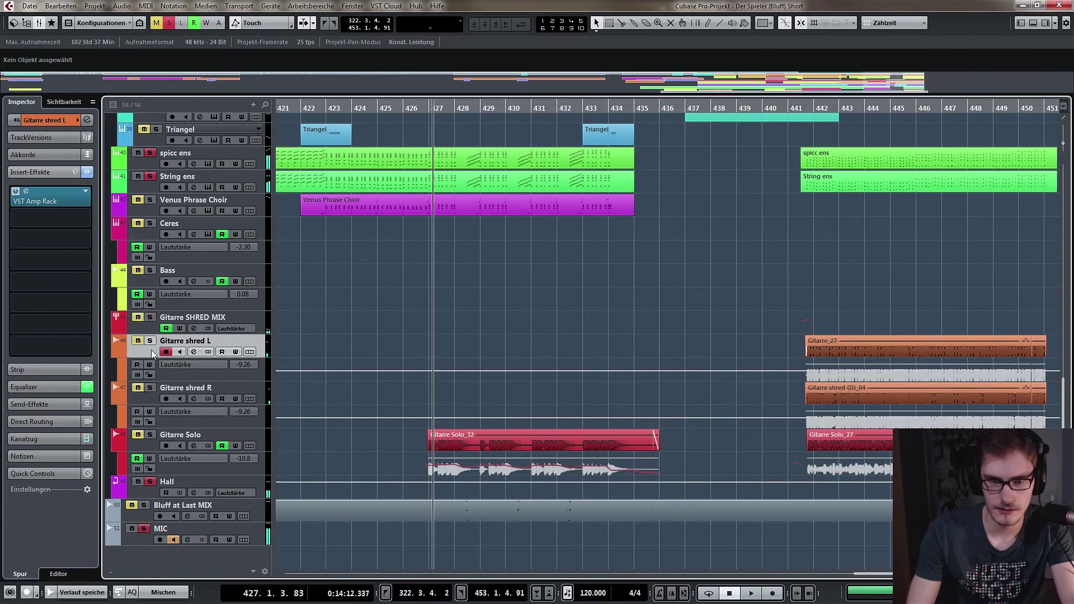
click(150, 435)
key(space)
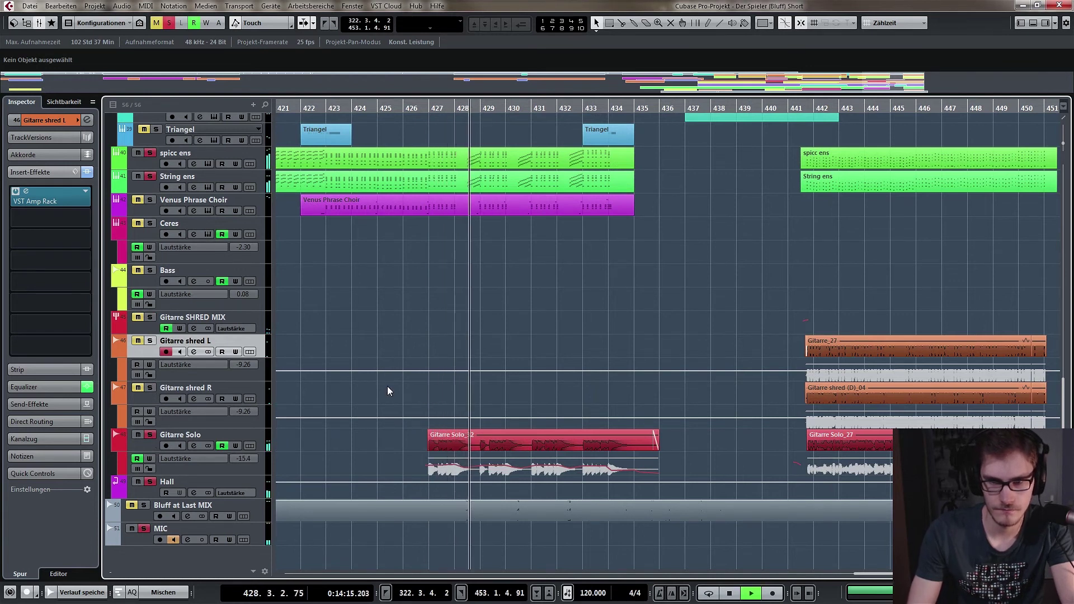
Unsolo both string ensemble tracks and play the Gitarre Solo alone from about bar 427 to bar 430.
key(space)
click(150, 176)
key(space)
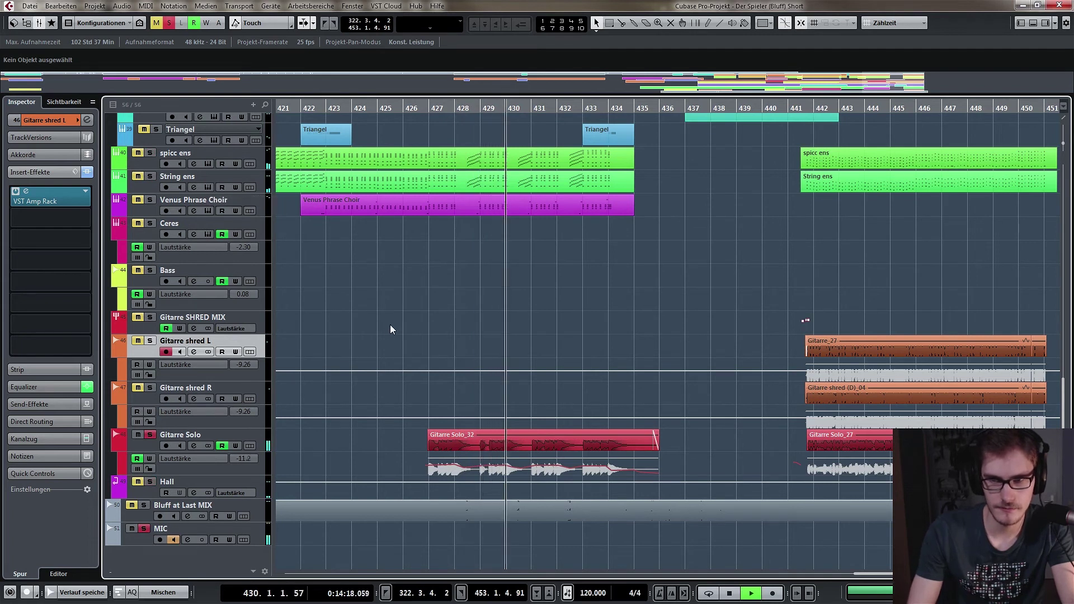
key(space)
Play the Gitarre Solo passage from about bar 395 and solo both string ensemble tracks again during playback.
scroll(750, 306, left, 5)
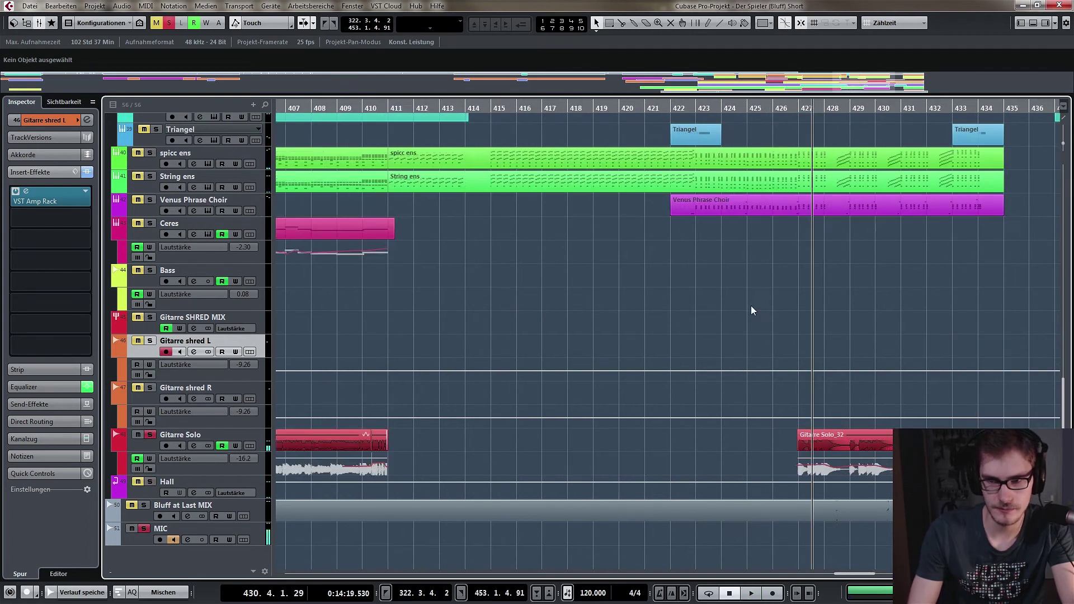
scroll(701, 311, up, 1)
scroll(701, 311, left, 3)
click(414, 109)
key(space)
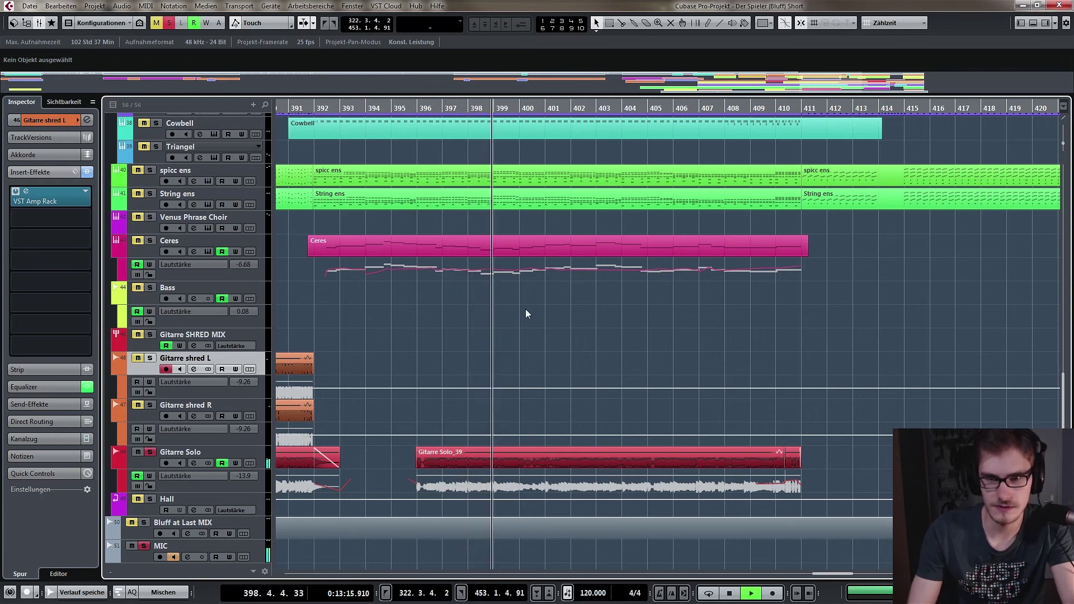
scroll(525, 309, up, 5)
click(150, 353)
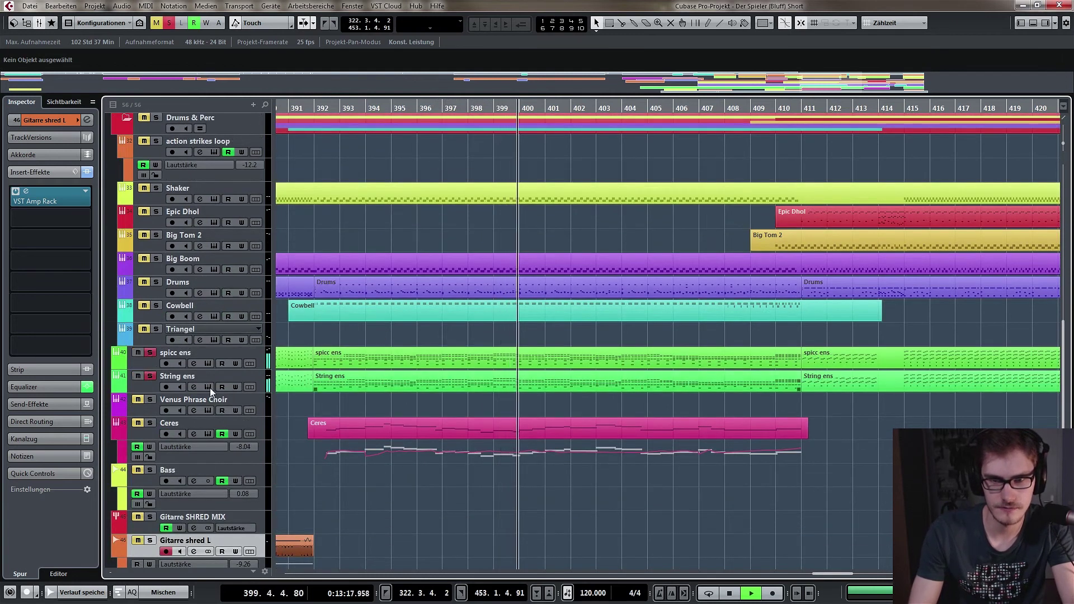
Play the soloed Gitarre Solo and string ensembles from about bar 399 to bar 403 while looking through the other tracks.
scroll(366, 387, up, 5)
scroll(356, 378, up, 5)
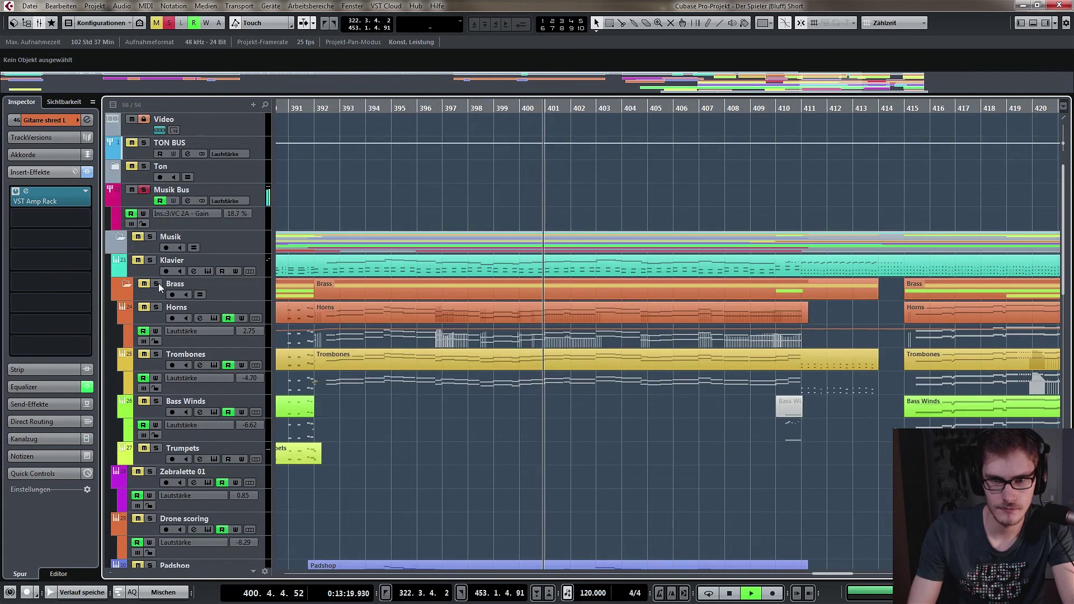
scroll(442, 434, down, 10)
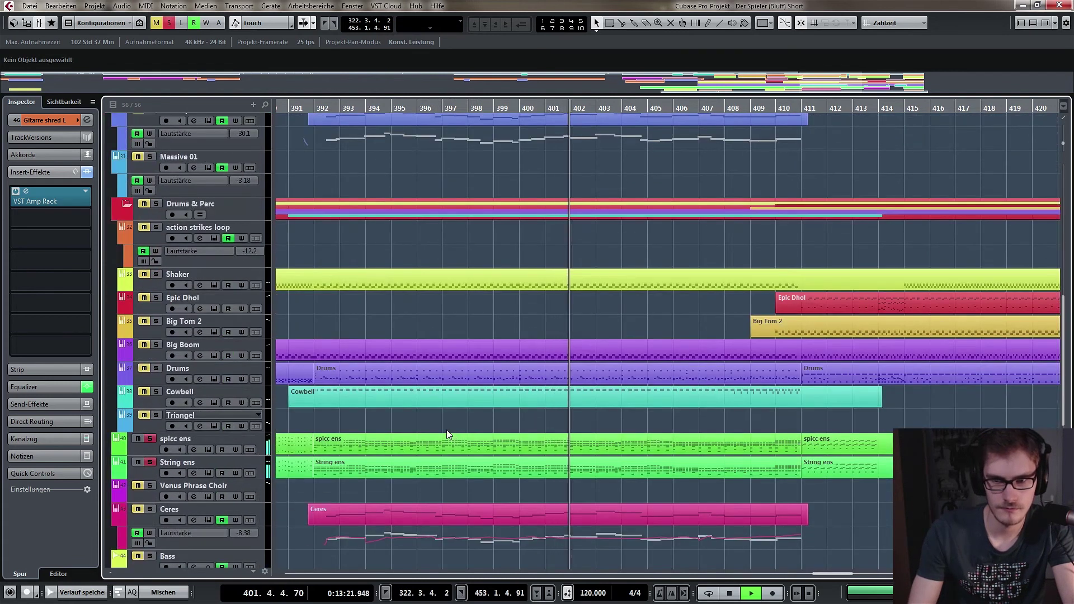
scroll(446, 429, down, 5)
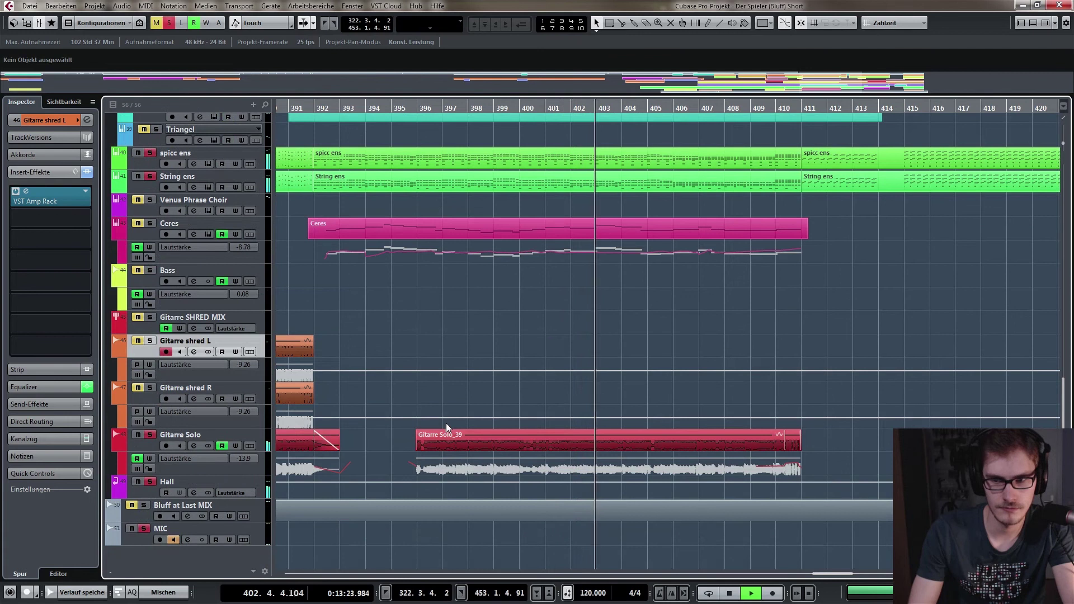
key(space)
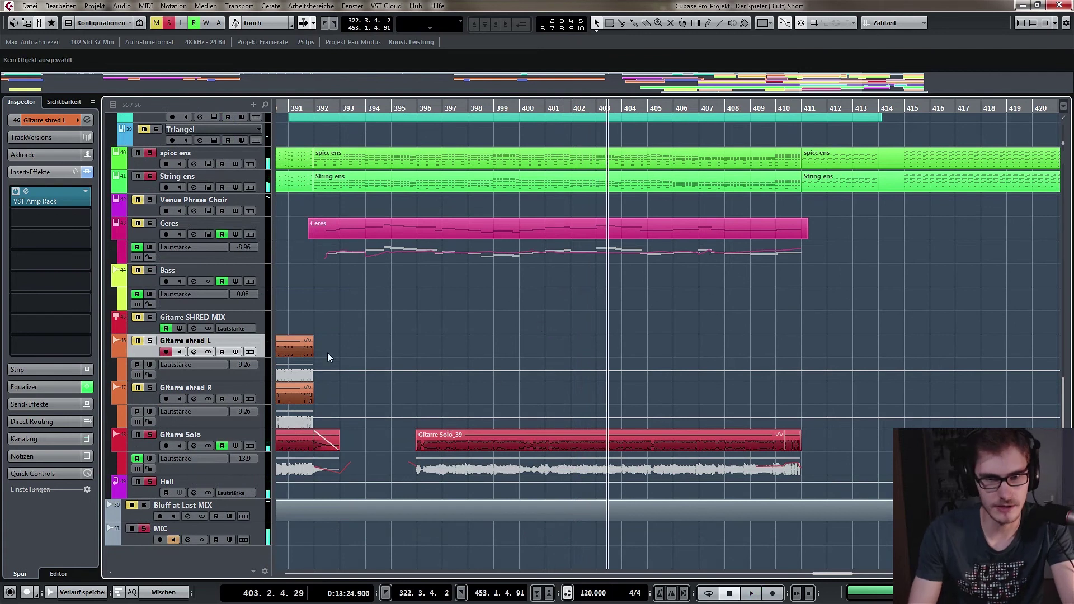
Resume playback of the guitar solo passage from about bar 403 and stop it near bar 404.
scroll(327, 352, up, 4)
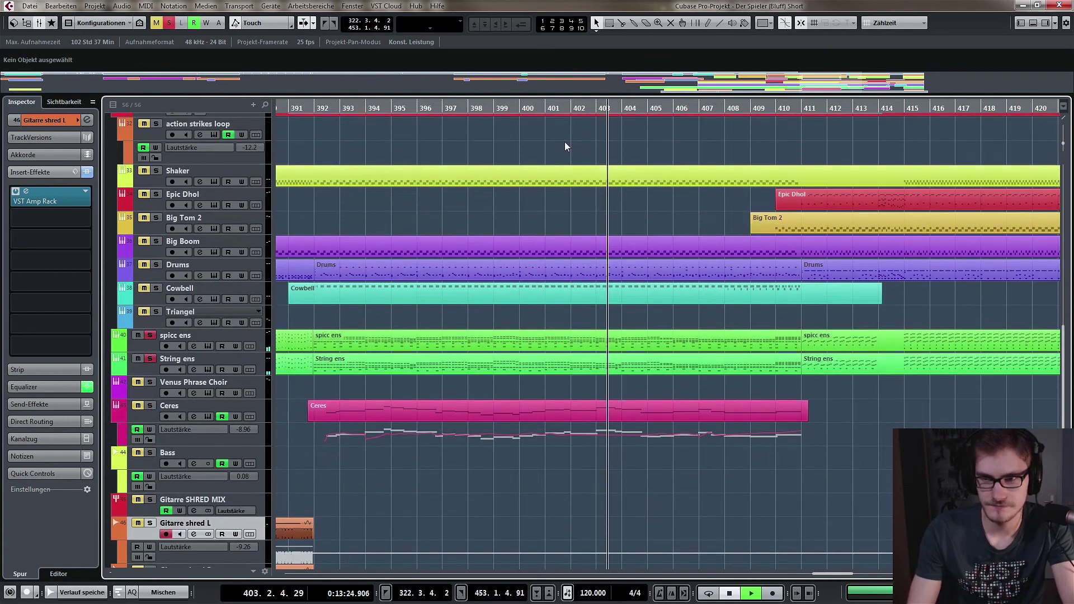
scroll(559, 207, down, 4)
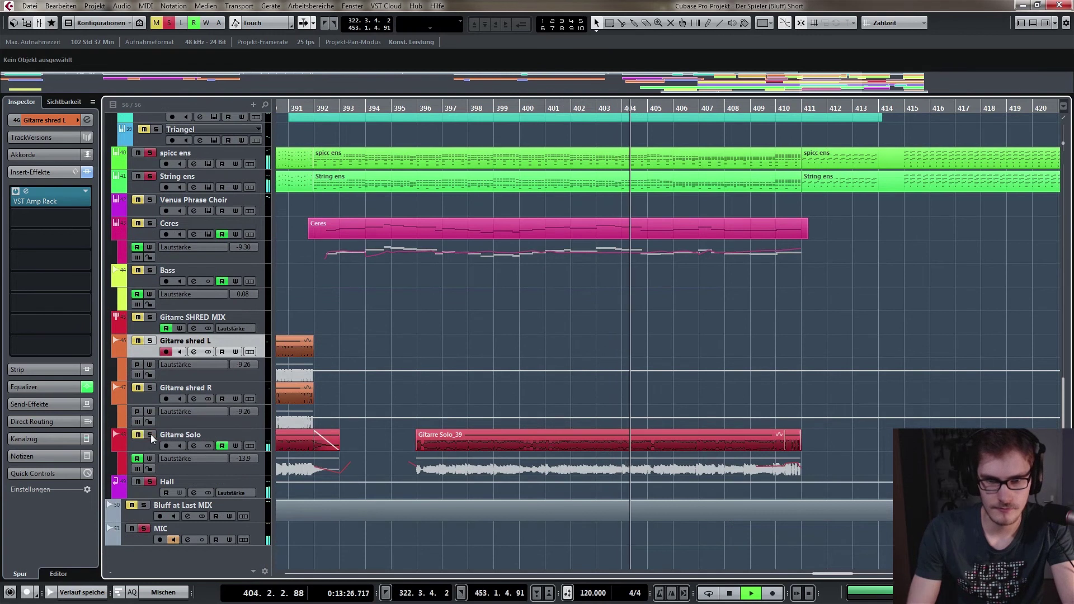
key(space)
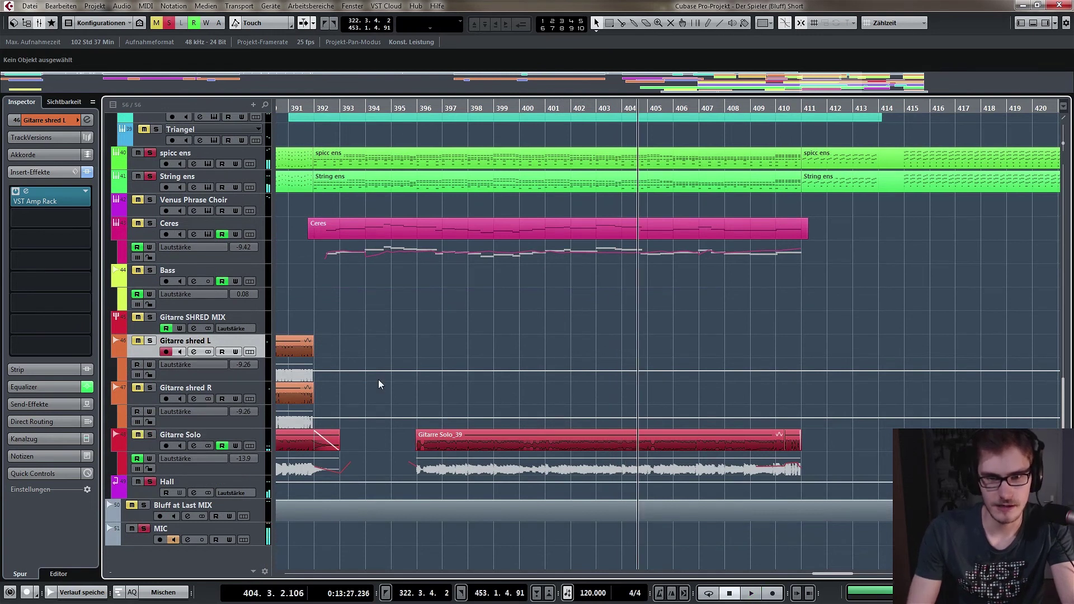
Examine the bass, shred guitar and Gitarre Solo parts from about bar 361 through to the project's end.
scroll(378, 384, up, 2)
scroll(504, 335, up, 6)
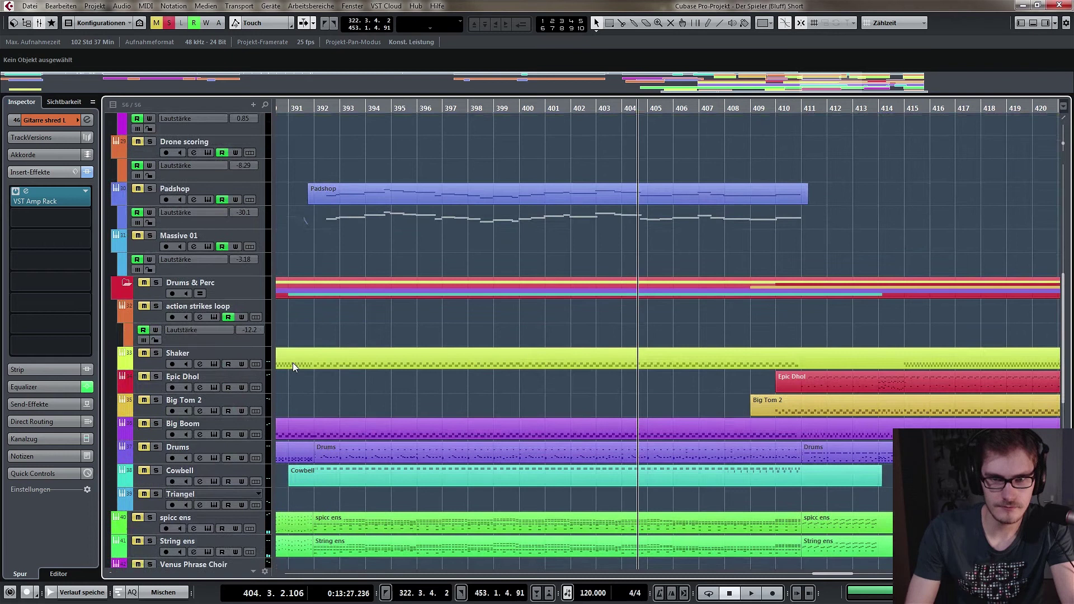
scroll(503, 336, down, 8)
scroll(789, 406, left, 4)
scroll(828, 376, left, 5)
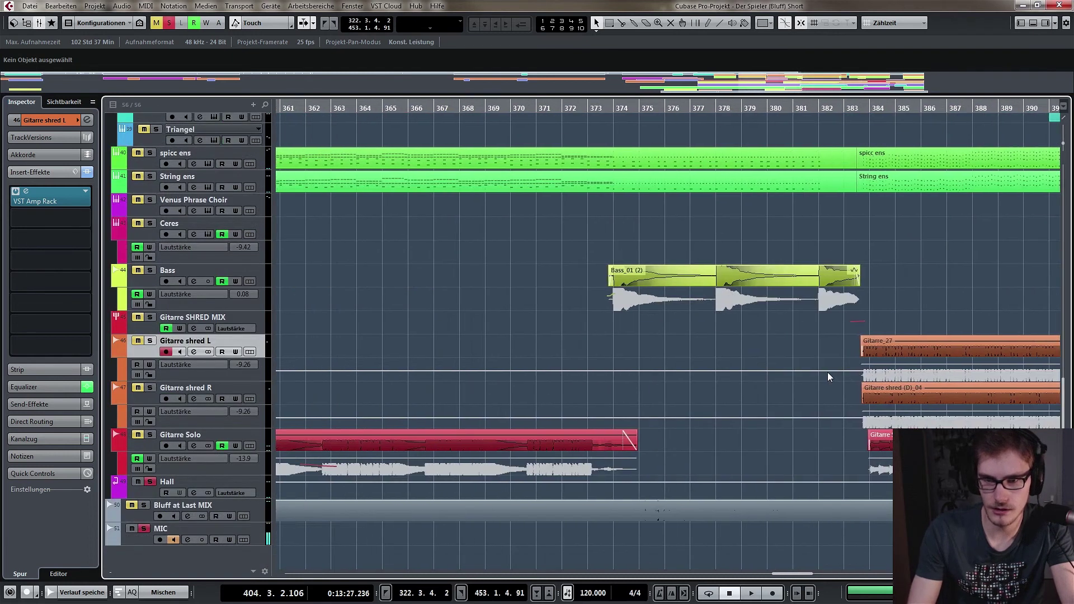
scroll(897, 371, right, 1)
drag(896, 370, 565, 371)
drag(795, 366, 384, 364)
drag(753, 364, 487, 364)
drag(818, 359, 551, 363)
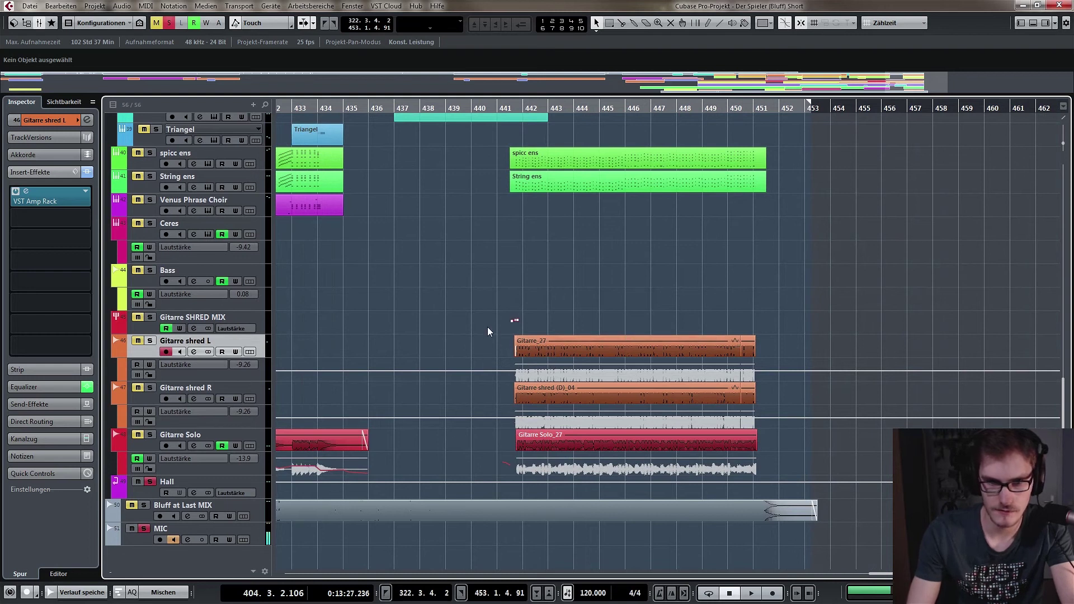
Select the Hall effect track and inspect its REVerence insert, then close the plug-in.
click(266, 490)
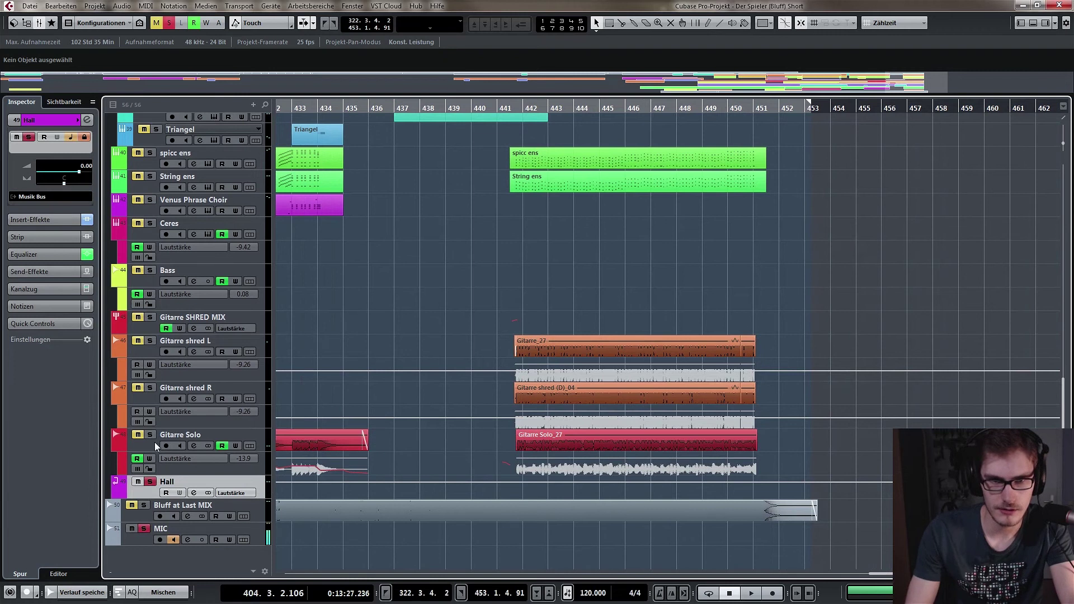
click(59, 218)
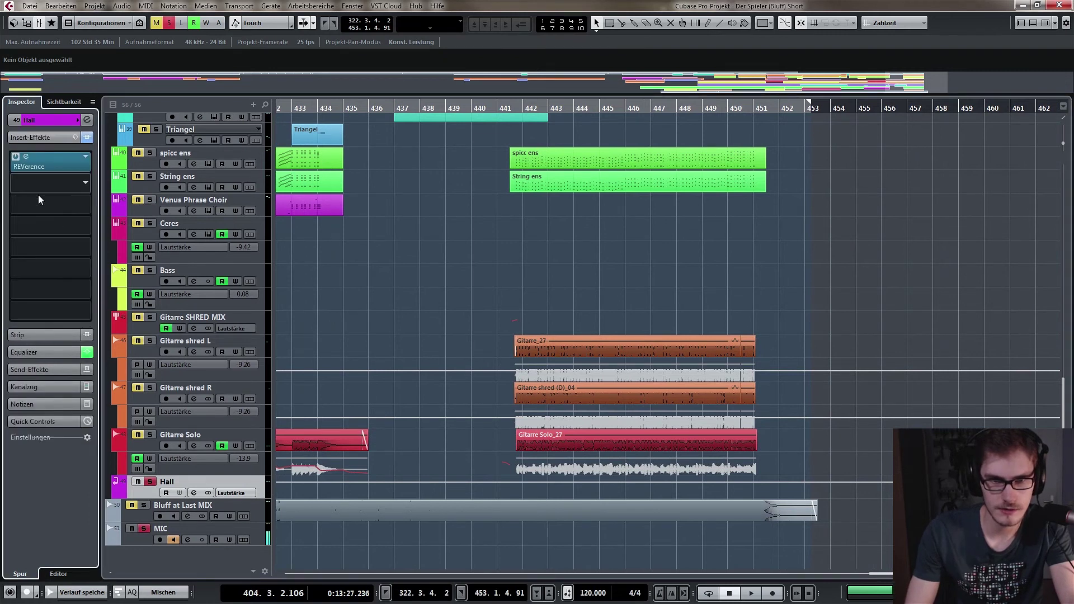
click(26, 157)
drag(548, 144, 545, 148)
click(804, 149)
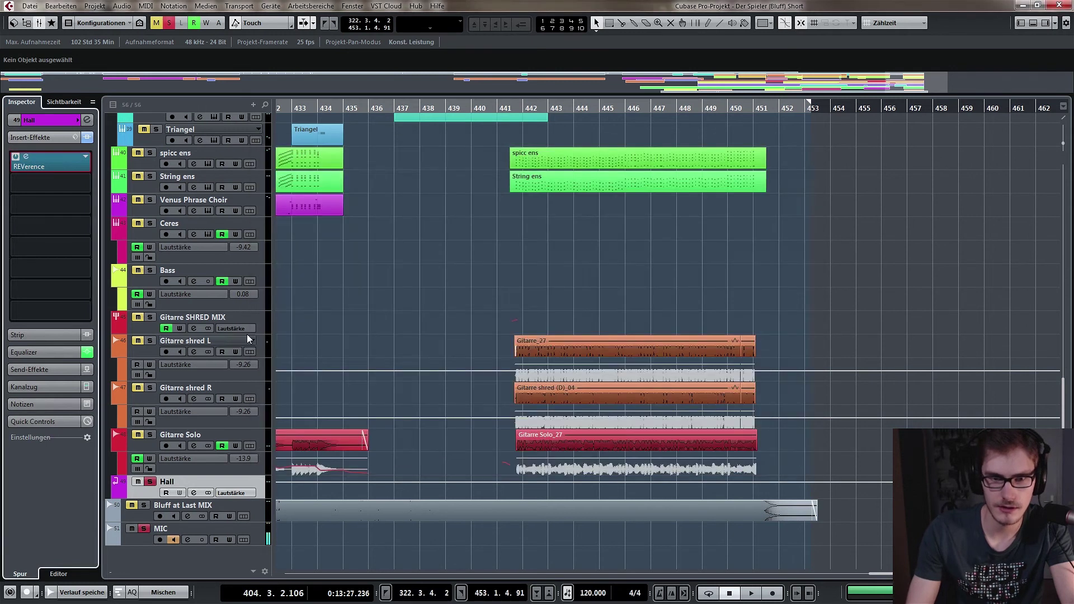
Inspect the Hall track's equalizer curve in its channel settings and close them.
click(73, 355)
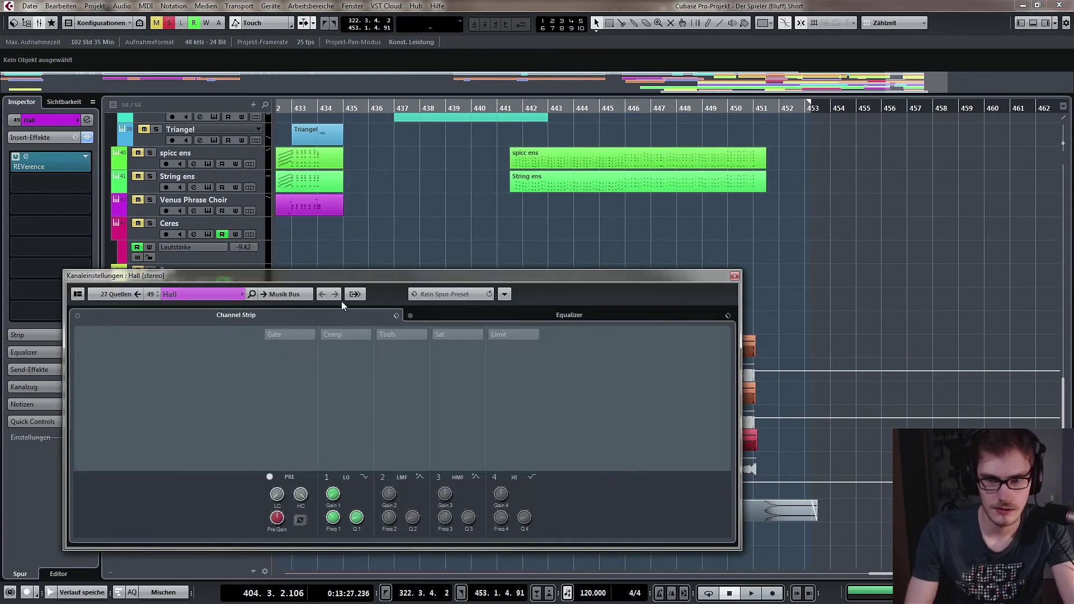
click(472, 314)
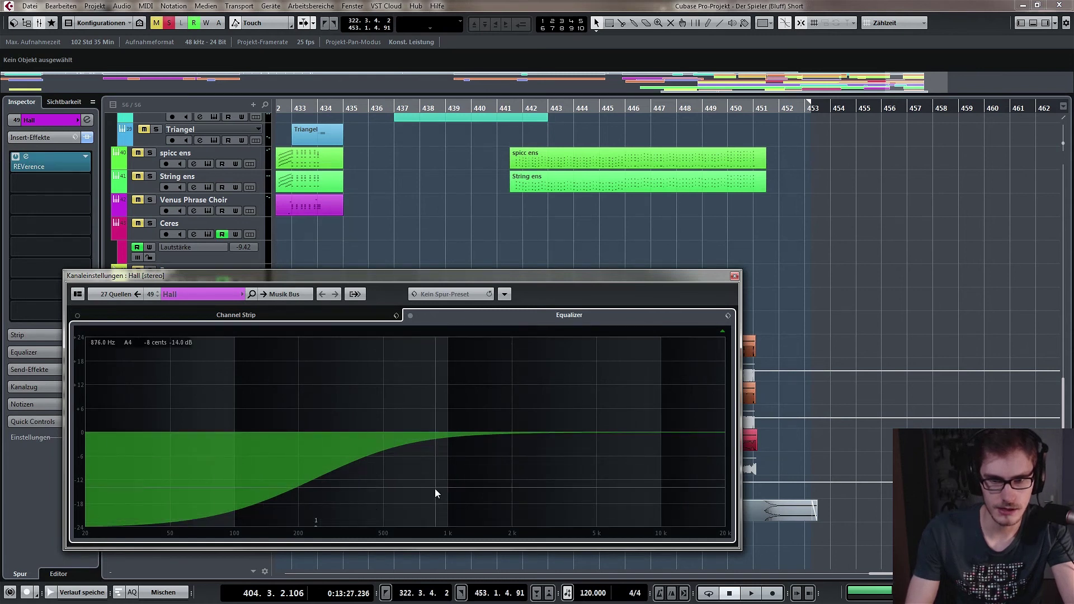
click(734, 276)
Look over the percussion, string, choir and guitar parts from about bar 450 back to bar 400.
scroll(479, 285, left, 6)
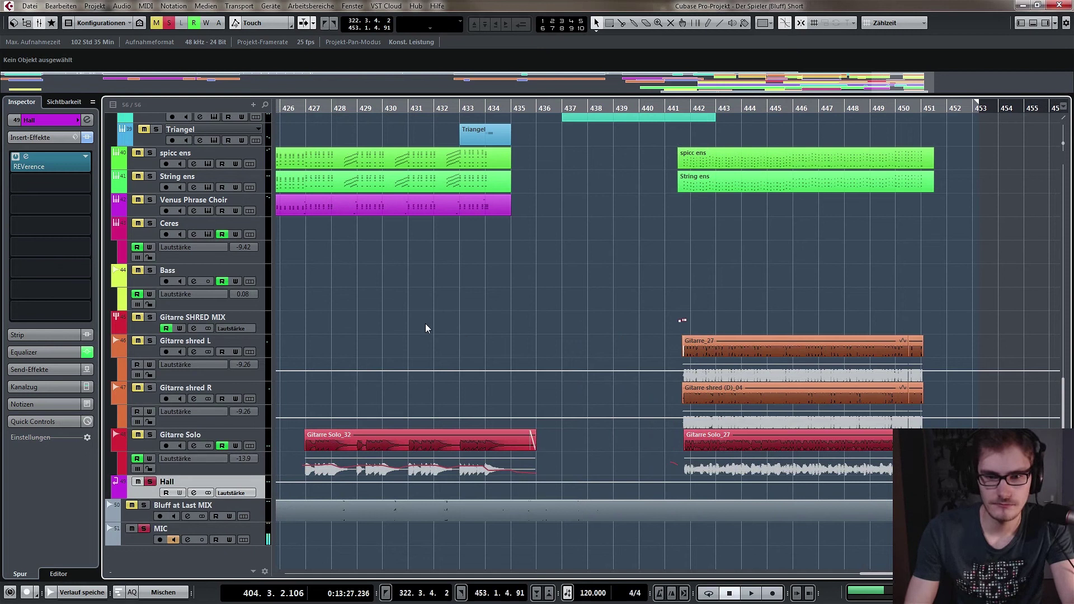
scroll(470, 336, left, 8)
scroll(470, 335, up, 3)
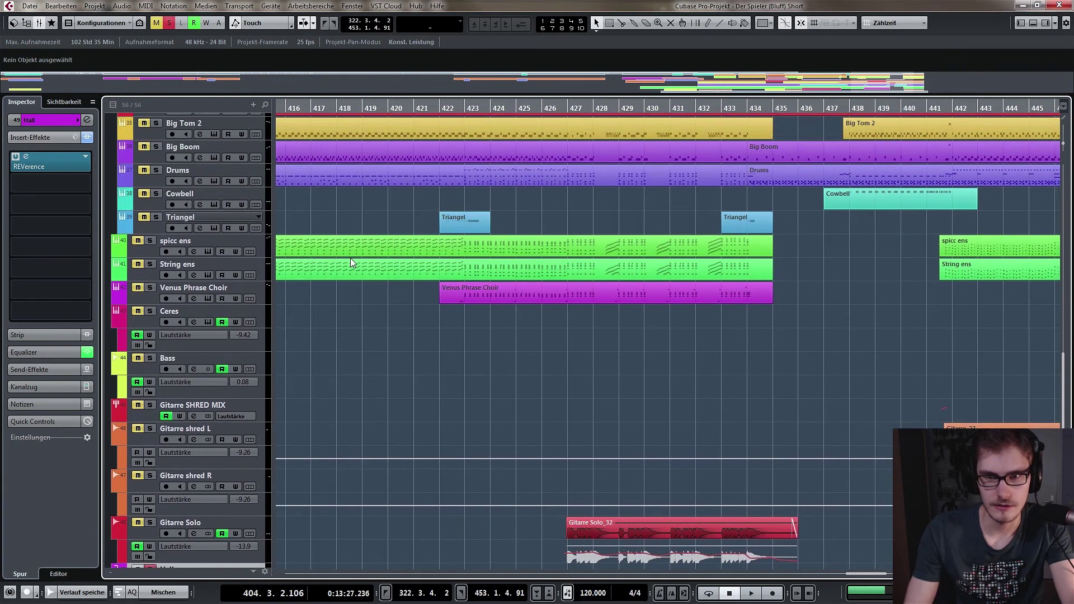
scroll(470, 430, down, 1)
scroll(409, 360, left, 3)
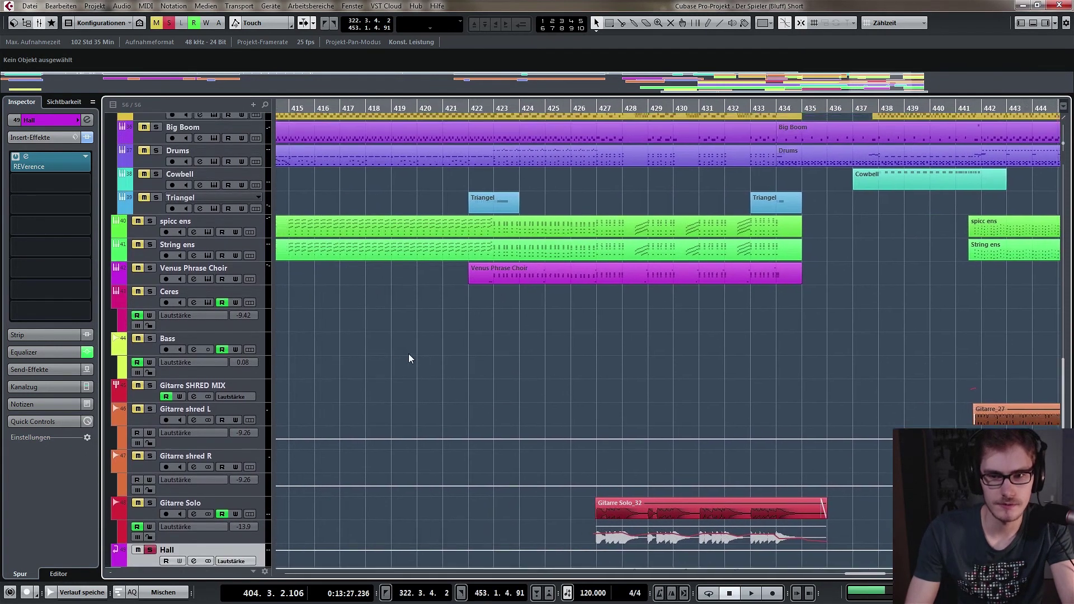
scroll(643, 388, up, 3)
scroll(642, 388, left, 8)
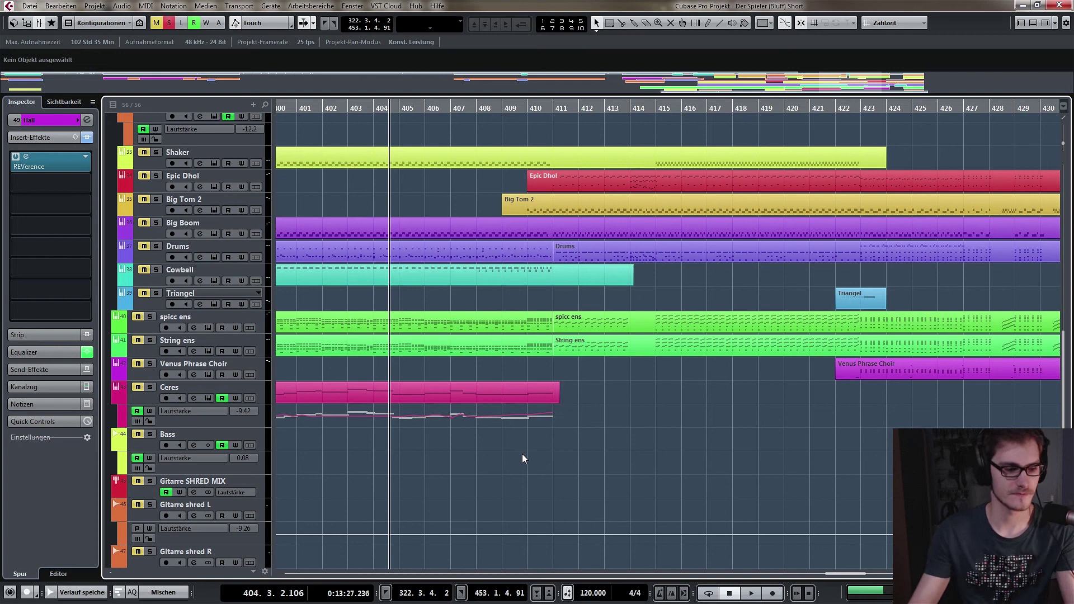
mouse_move(530, 422)
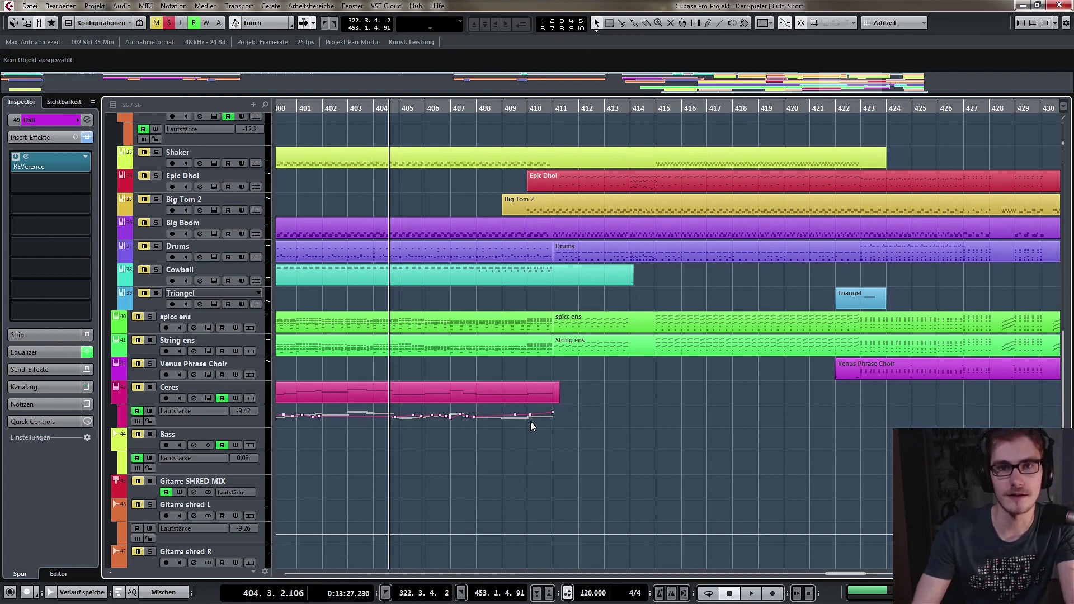